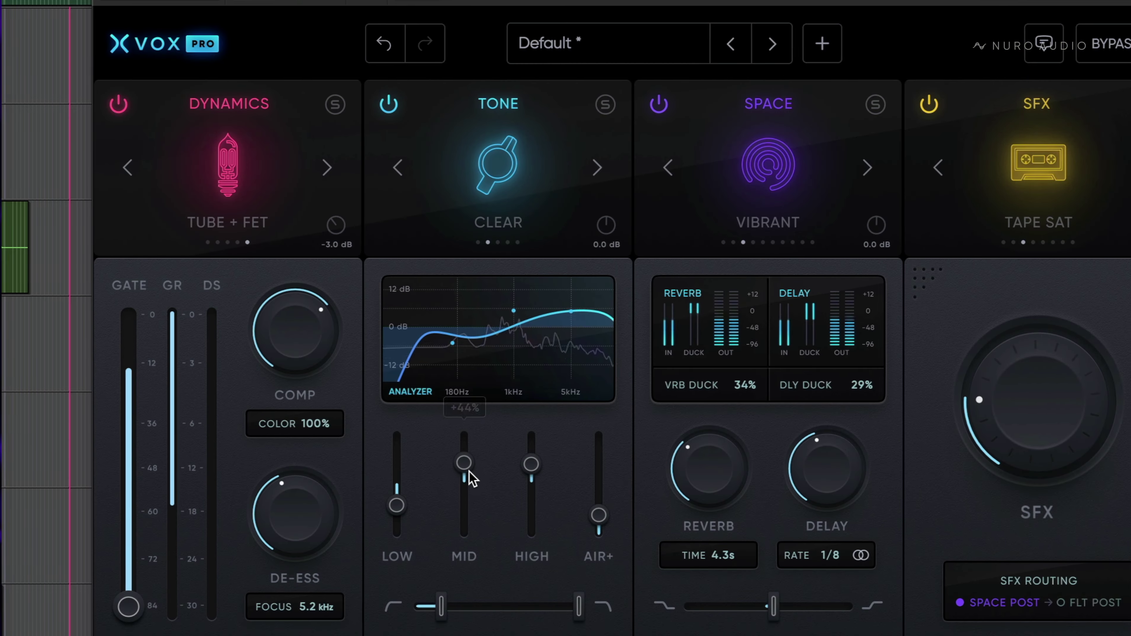
{"action": "left_click_drag", "start_coordinate": [469, 476], "coordinate": [469, 483]}
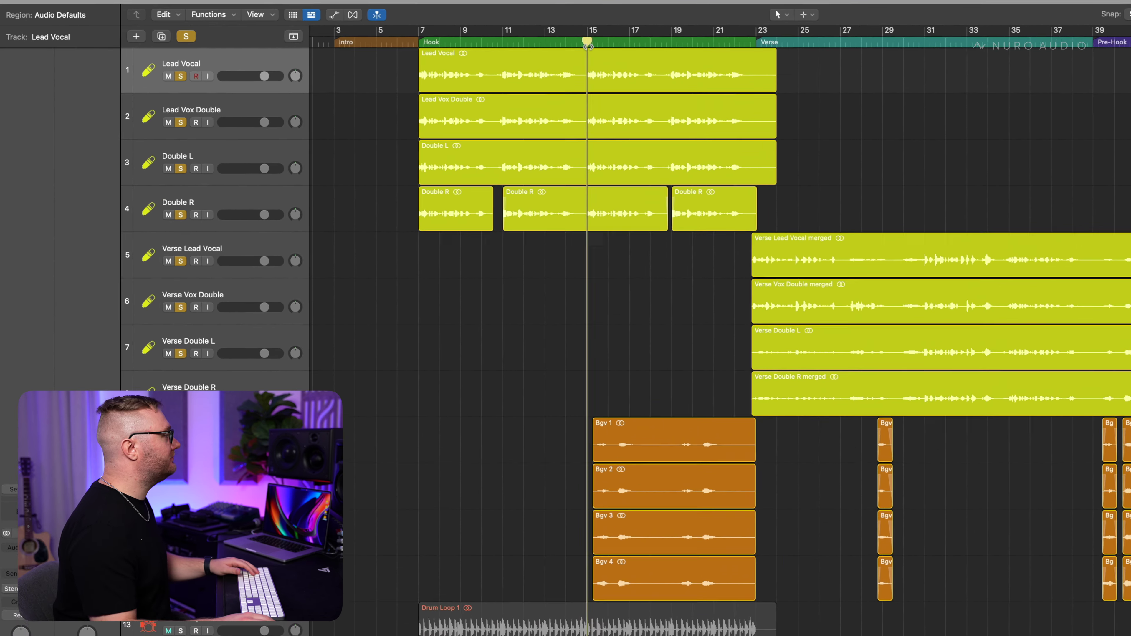
Step: Play back the soloed vocal, bass and radio-section tracks in turn to hear the raw parts
{"action": "key", "text": "space"}
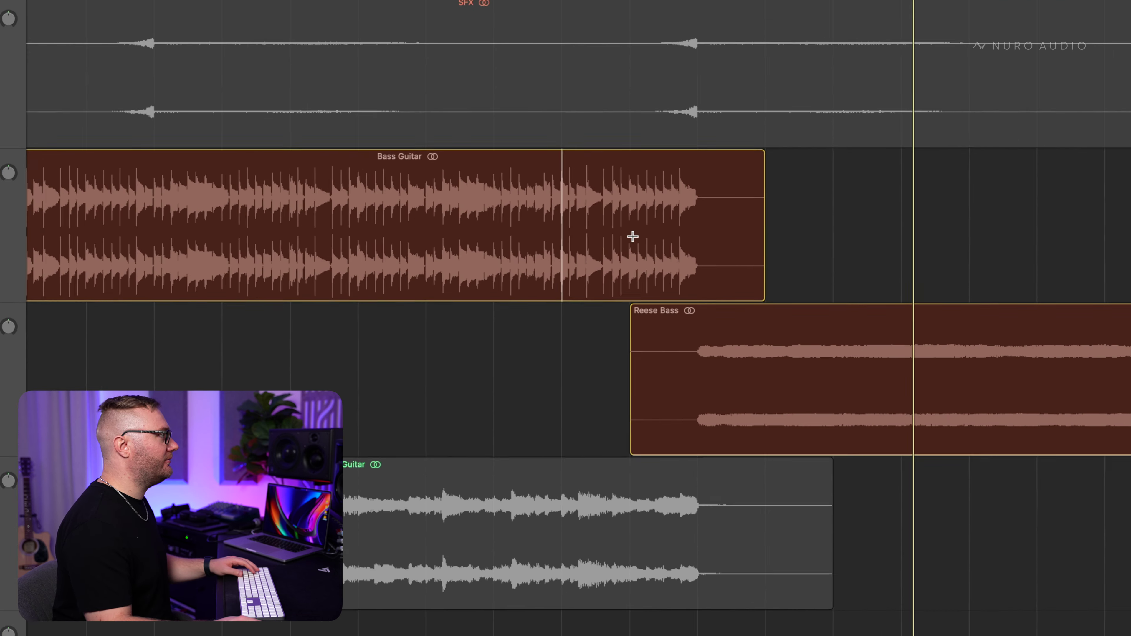
{"action": "left_click", "coordinate": [604, 269]}
{"action": "key", "text": "space"}
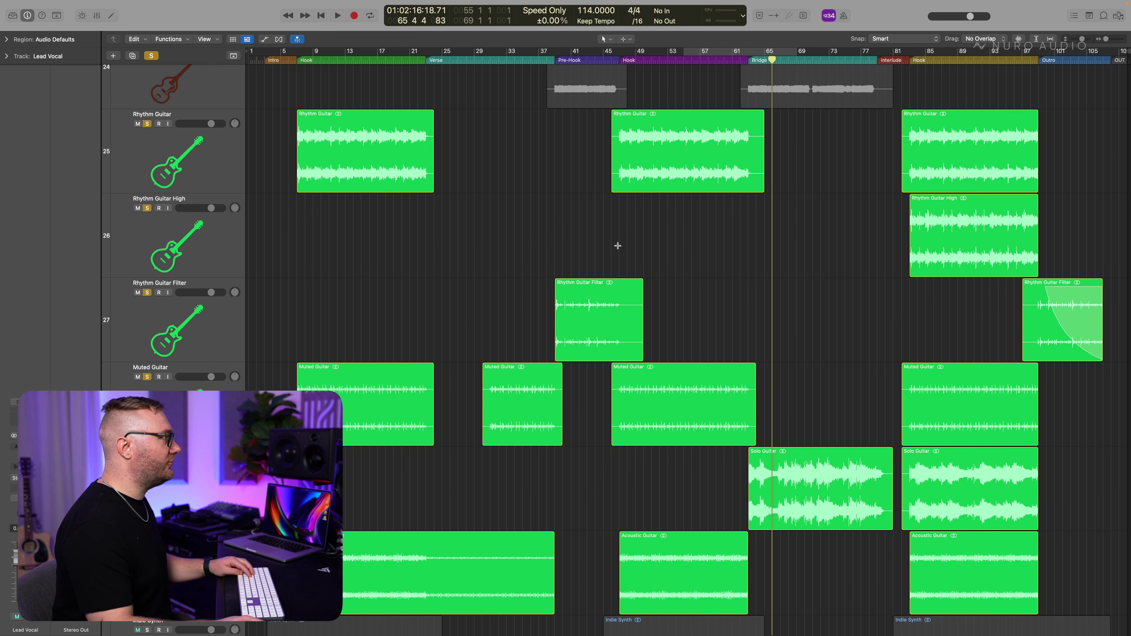
{"action": "left_click", "coordinate": [618, 246]}
{"action": "key", "text": "space"}
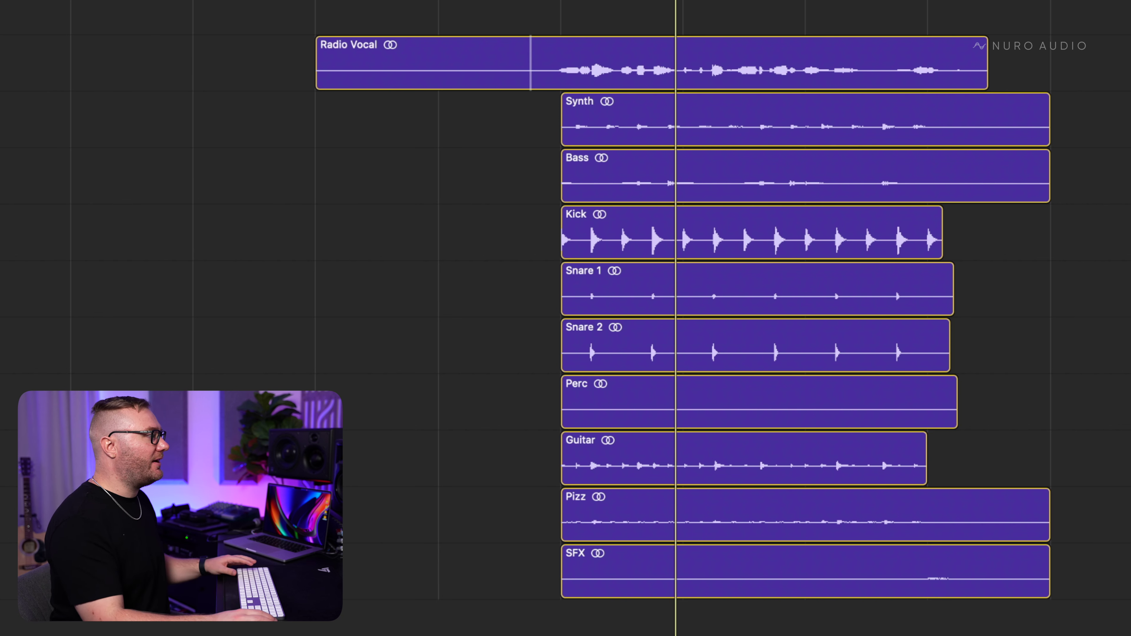
{"action": "key", "text": "space"}
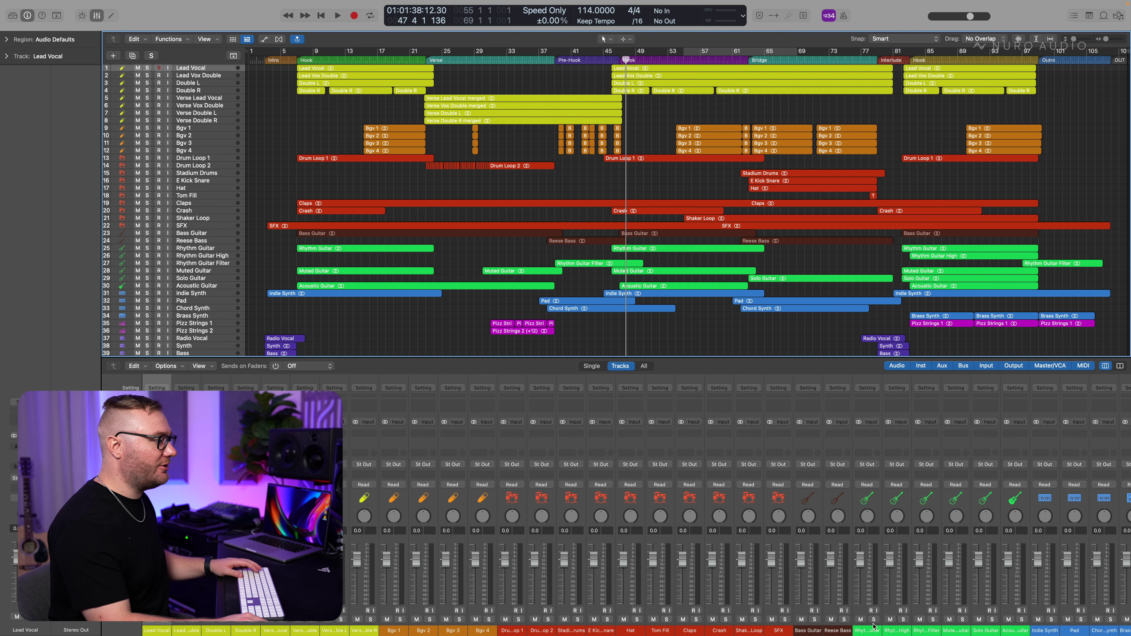
Step: Select all the track channels and lower their faders together to about -6.4 dB so the Stereo Out stops clipping
{"action": "scroll", "coordinate": [873, 625], "scroll_direction": "right", "scroll_amount": 10}
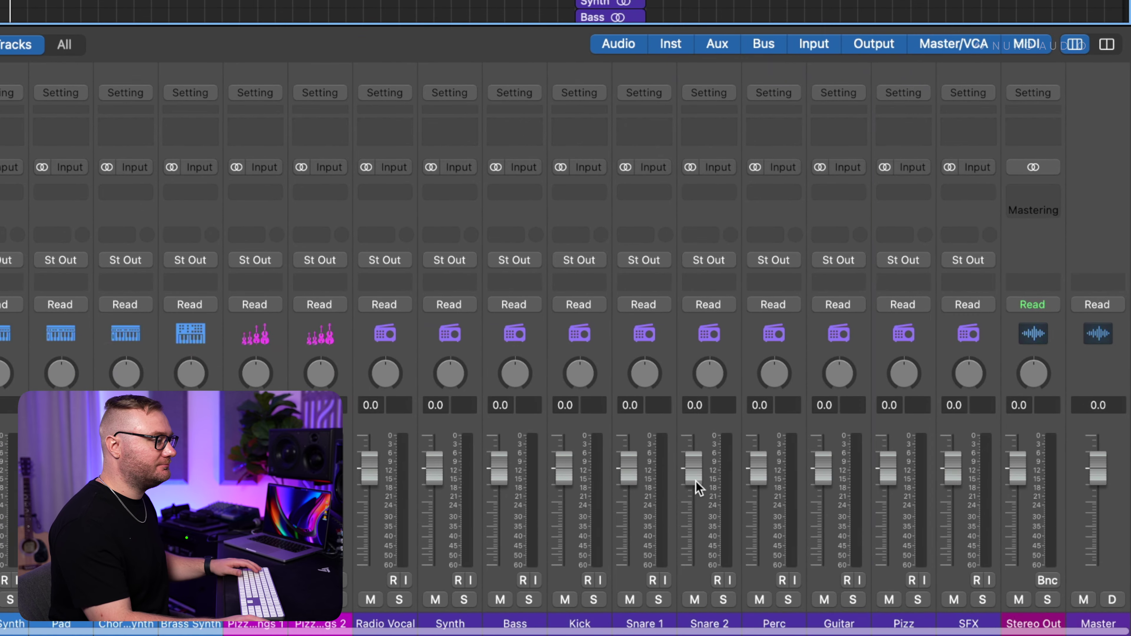
{"action": "key", "text": "space"}
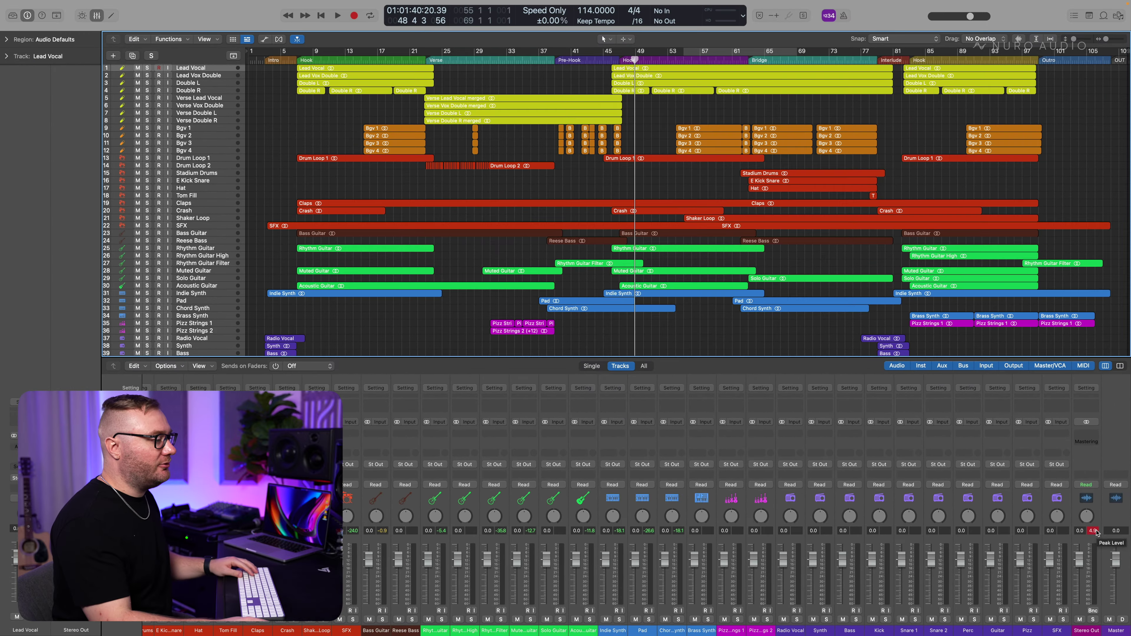
{"action": "left_click", "coordinate": [1069, 582]}
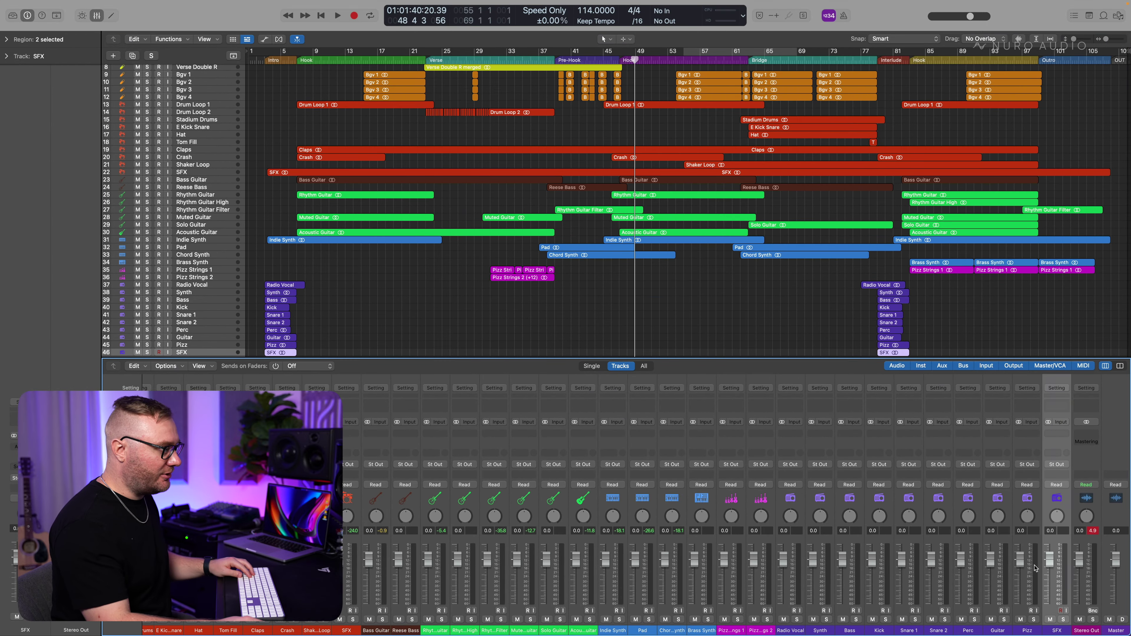
{"action": "scroll", "coordinate": [1007, 572], "scroll_direction": "left", "scroll_amount": 10}
{"action": "left_click", "coordinate": [159, 575], "text": "shift"}
{"action": "scroll", "coordinate": [992, 563], "scroll_direction": "right", "scroll_amount": 6}
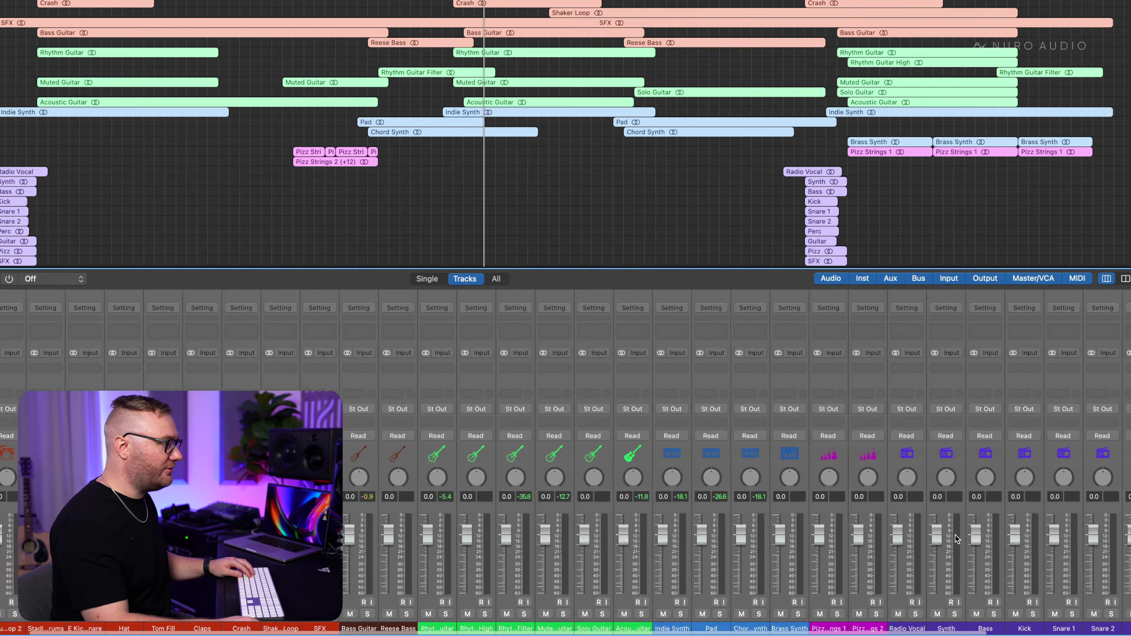
{"action": "scroll", "coordinate": [962, 537], "scroll_direction": "right", "scroll_amount": 5}
{"action": "left_click", "coordinate": [1093, 497]}
{"action": "key", "text": "space"}
{"action": "left_click_drag", "start_coordinate": [1033, 537], "coordinate": [1033, 540]}
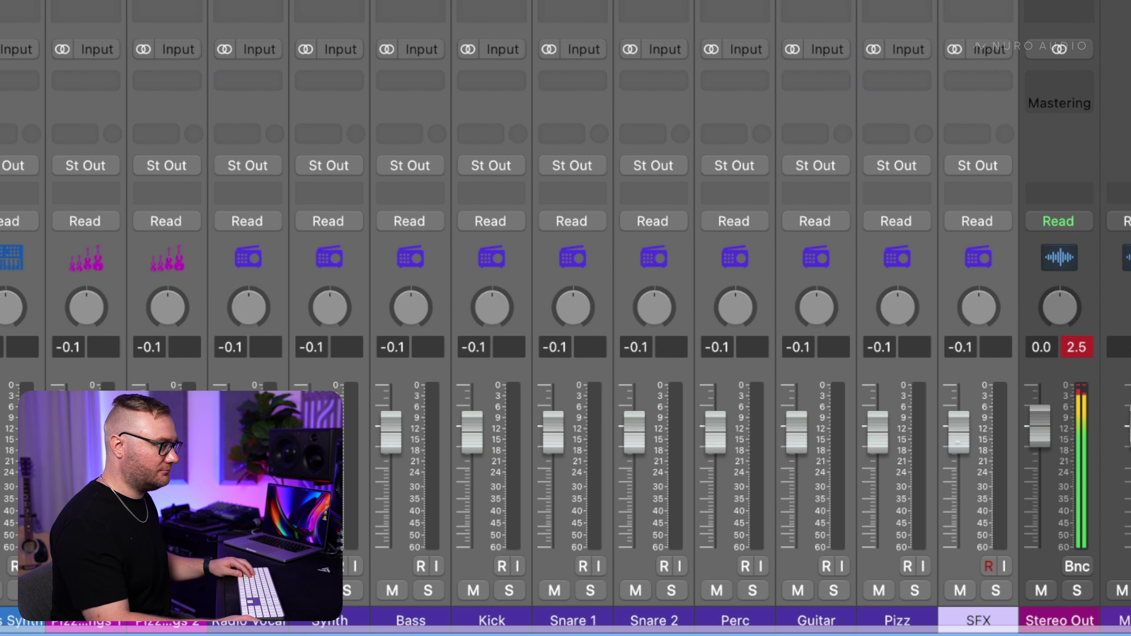
{"action": "left_click_drag", "start_coordinate": [957, 435], "coordinate": [972, 487]}
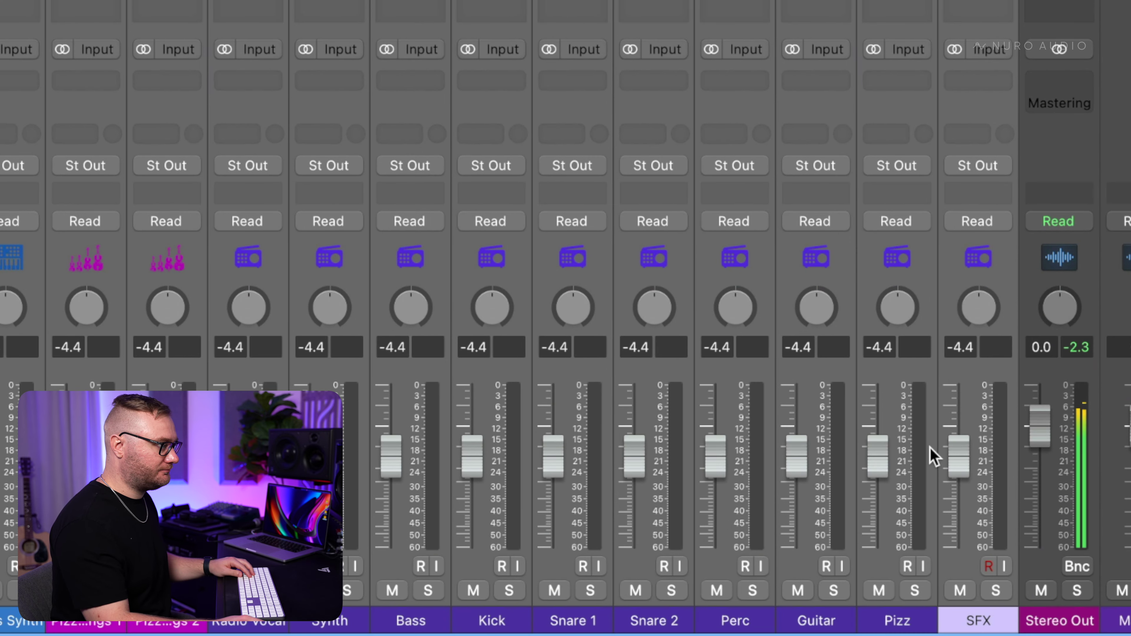
{"action": "left_click_drag", "start_coordinate": [958, 475], "coordinate": [982, 470]}
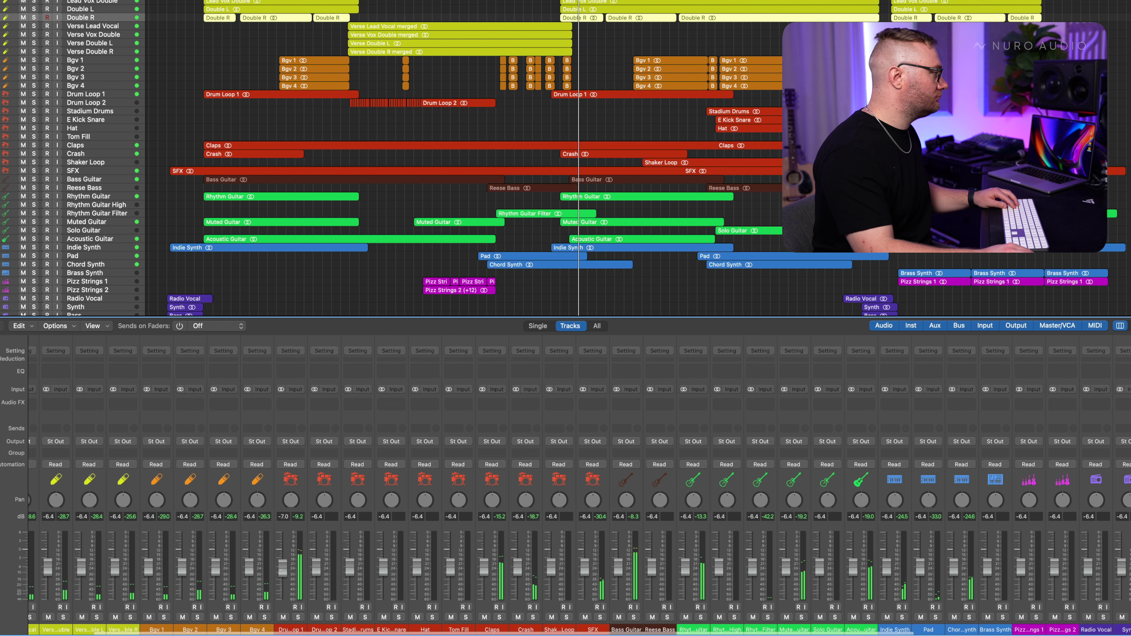
Step: Lower the Drum Loop 1 and Rhythm Guitar faders, Claps to -9.4 dB, SFX to -10.6 dB and Bass Guitar to -9.8 dB
{"action": "left_click_drag", "start_coordinate": [282, 562], "coordinate": [282, 575]}
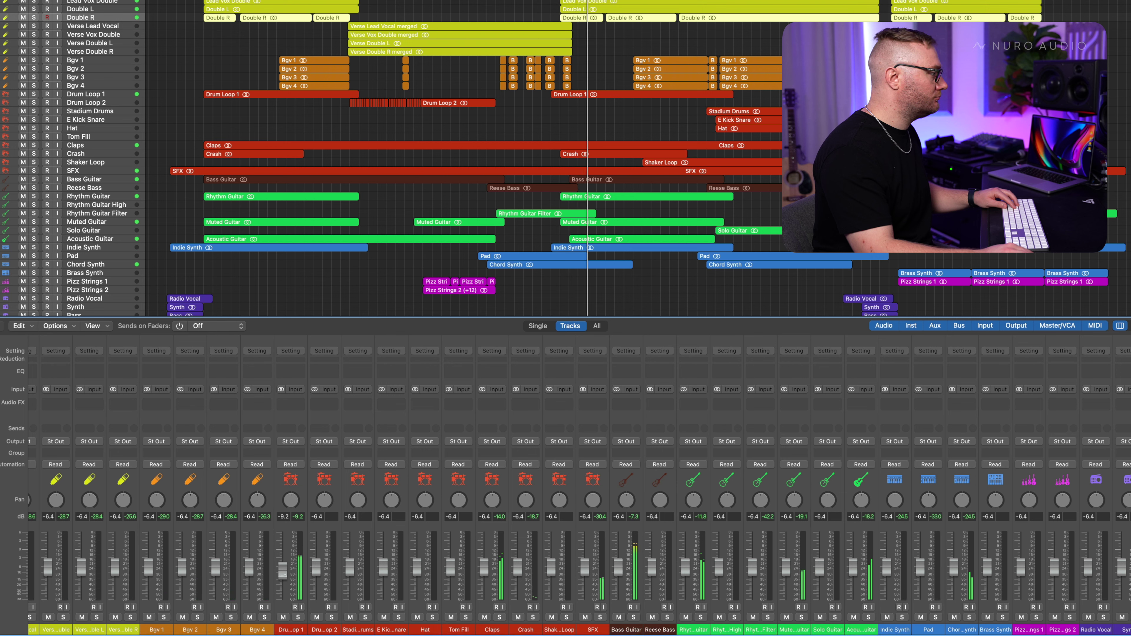
{"action": "left_click_drag", "start_coordinate": [484, 571], "coordinate": [484, 573]}
{"action": "left_click_drag", "start_coordinate": [585, 567], "coordinate": [618, 578]}
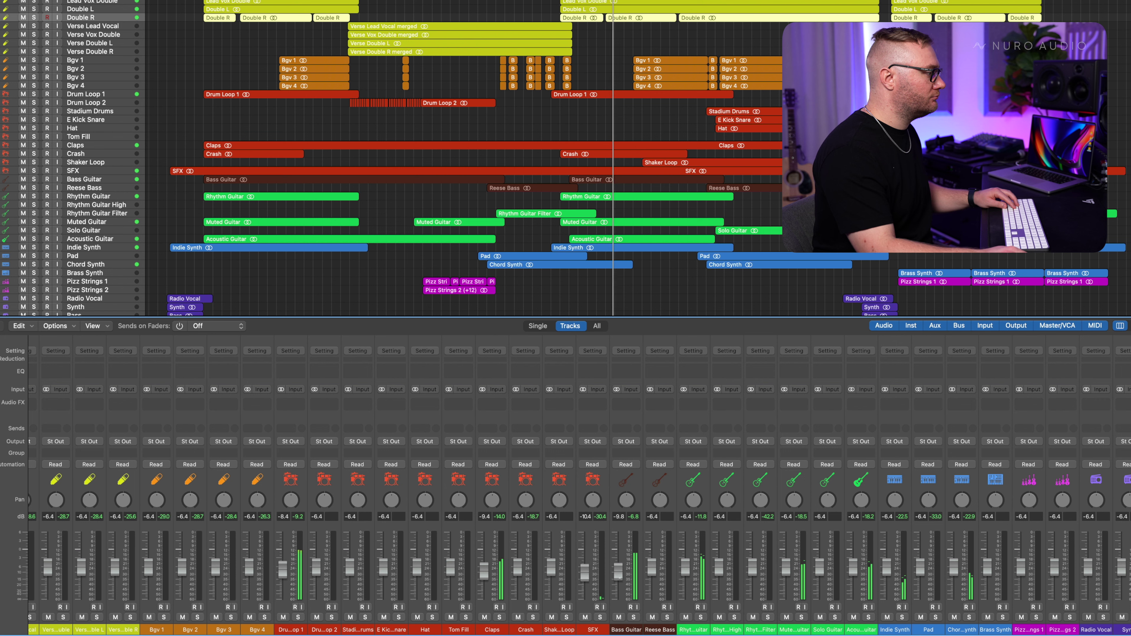
{"action": "left_click_drag", "start_coordinate": [686, 568], "coordinate": [686, 571]}
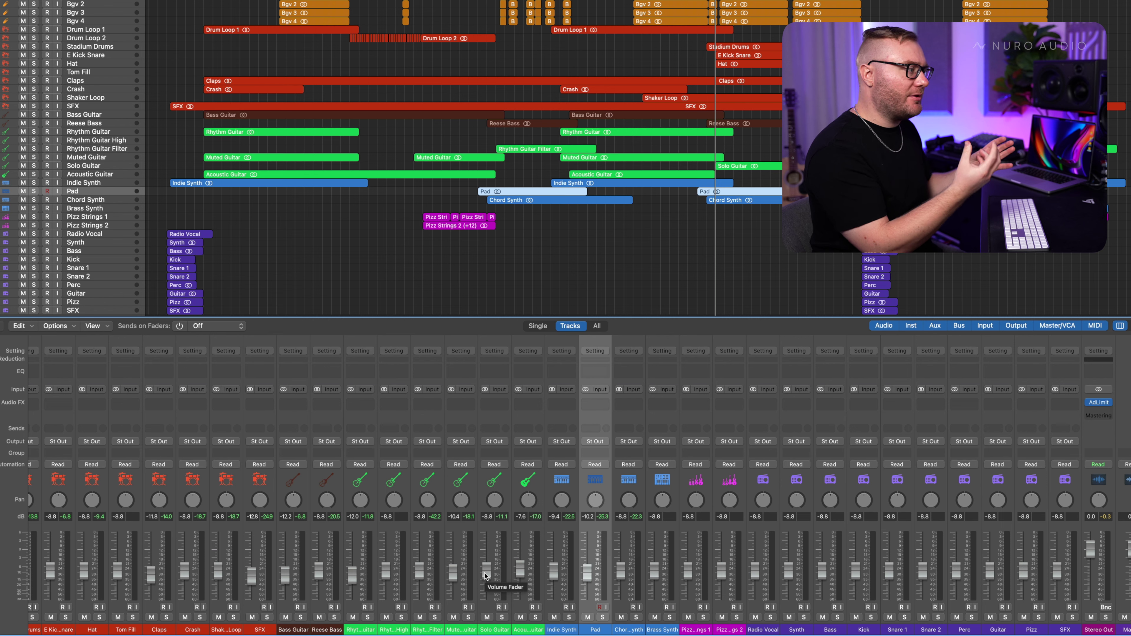
Step: Play the bridge and rebalance the Solo Guitar, Pad and Chord Synth by lowering their faders
{"action": "scroll", "coordinate": [401, 572], "scroll_direction": "left", "scroll_amount": 3}
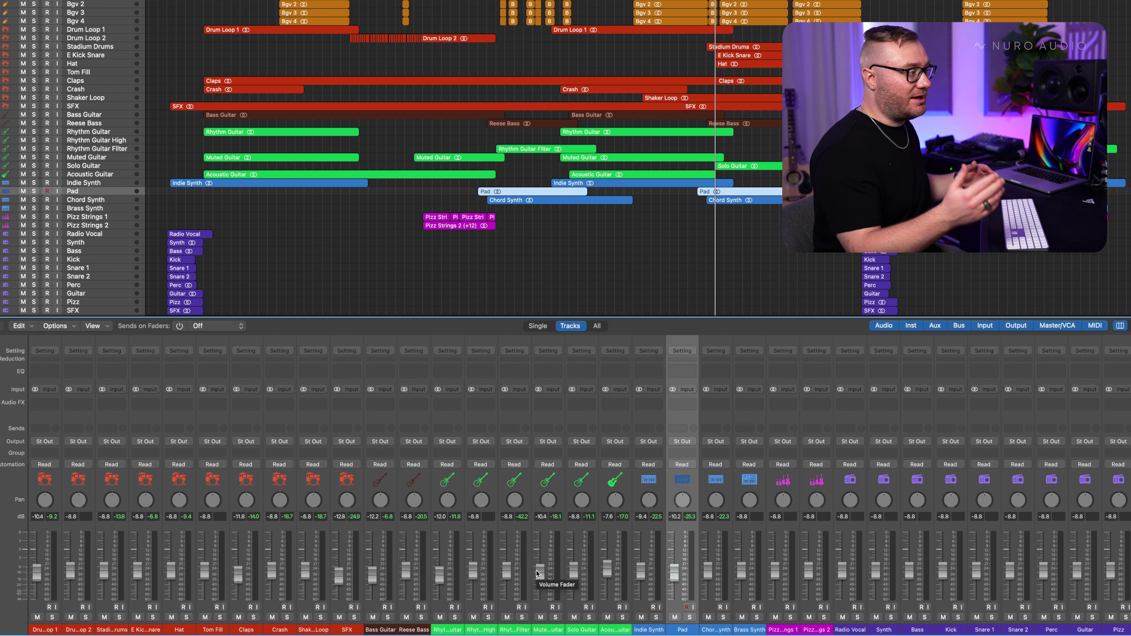
{"action": "key", "text": "space"}
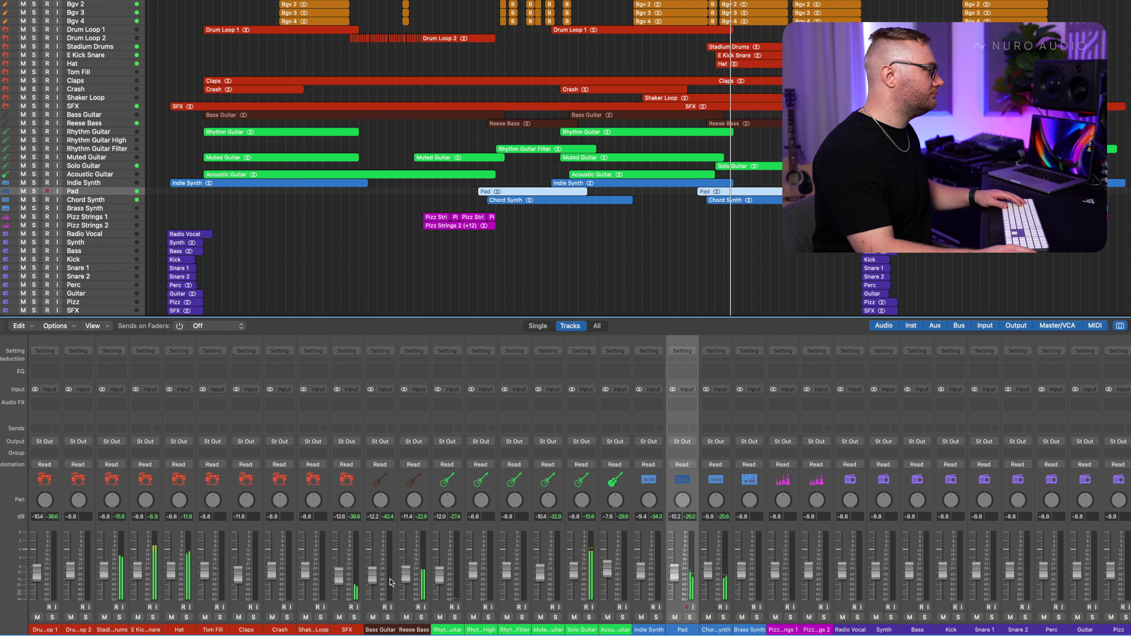
{"action": "mouse_move", "coordinate": [583, 577]}
{"action": "left_mouse_down"}
{"action": "mouse_move", "coordinate": [583, 589]}
{"action": "mouse_move", "coordinate": [573, 579]}
{"action": "left_mouse_up"}
{"action": "left_click_drag", "start_coordinate": [674, 574], "coordinate": [708, 578]}
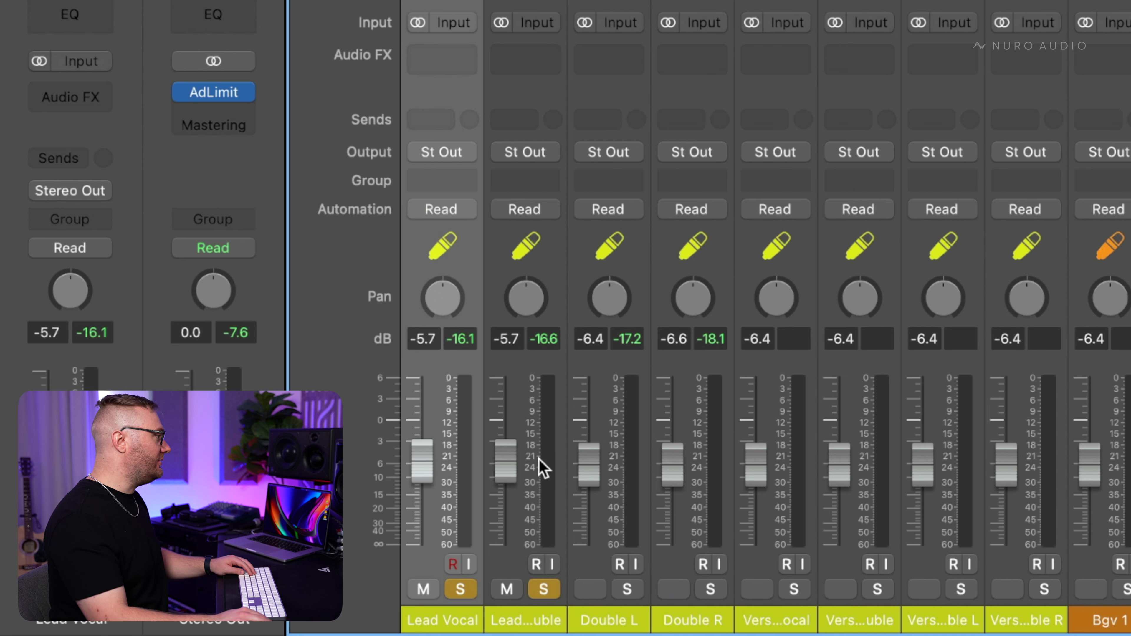
Step: Pan Lead Vocal to -64 and Lead Vox Double to +63, and play them back
{"action": "left_click", "coordinate": [503, 274]}
{"action": "left_click_drag", "start_coordinate": [442, 298], "coordinate": [449, 371]}
{"action": "left_click_drag", "start_coordinate": [522, 303], "coordinate": [525, 178]}
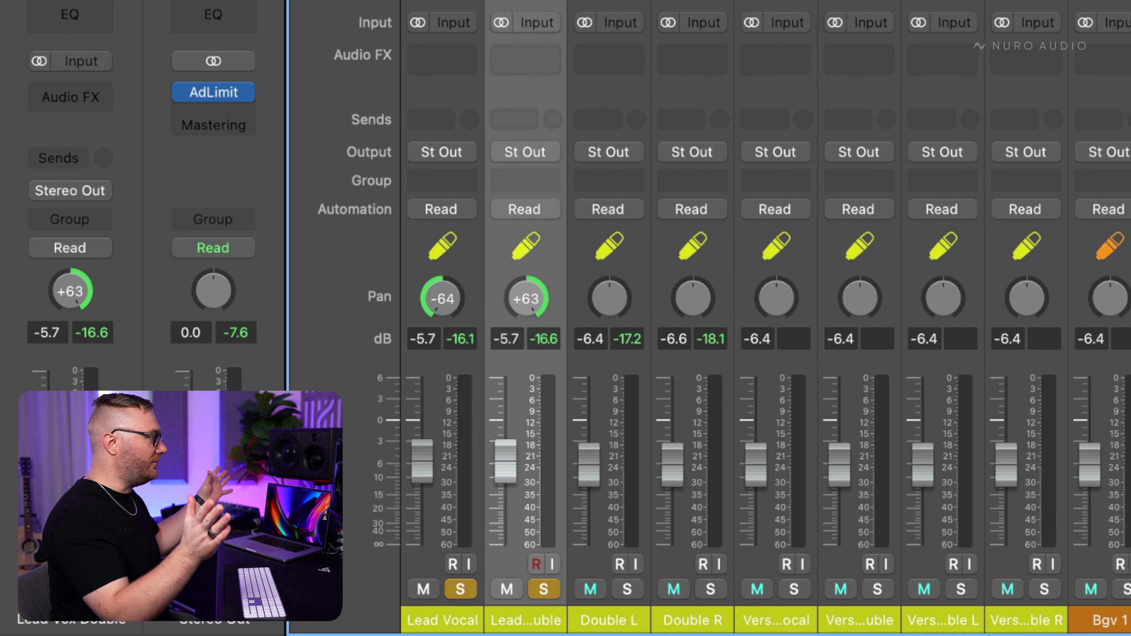
{"action": "key", "text": "space"}
{"action": "key", "text": "space"}
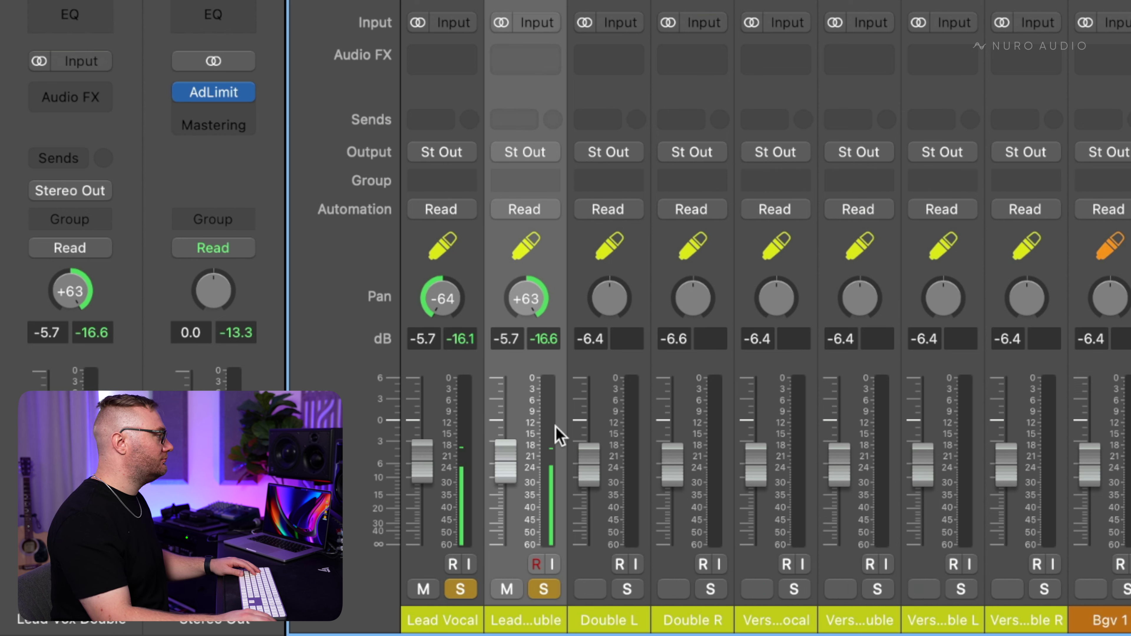
Step: Raise Lead Vocal to -5.0 dB and solo Double L and Double R, panning them to -45 and +42
{"action": "key", "text": "space"}
{"action": "left_click", "coordinate": [628, 589]}
{"action": "left_click", "coordinate": [711, 589]}
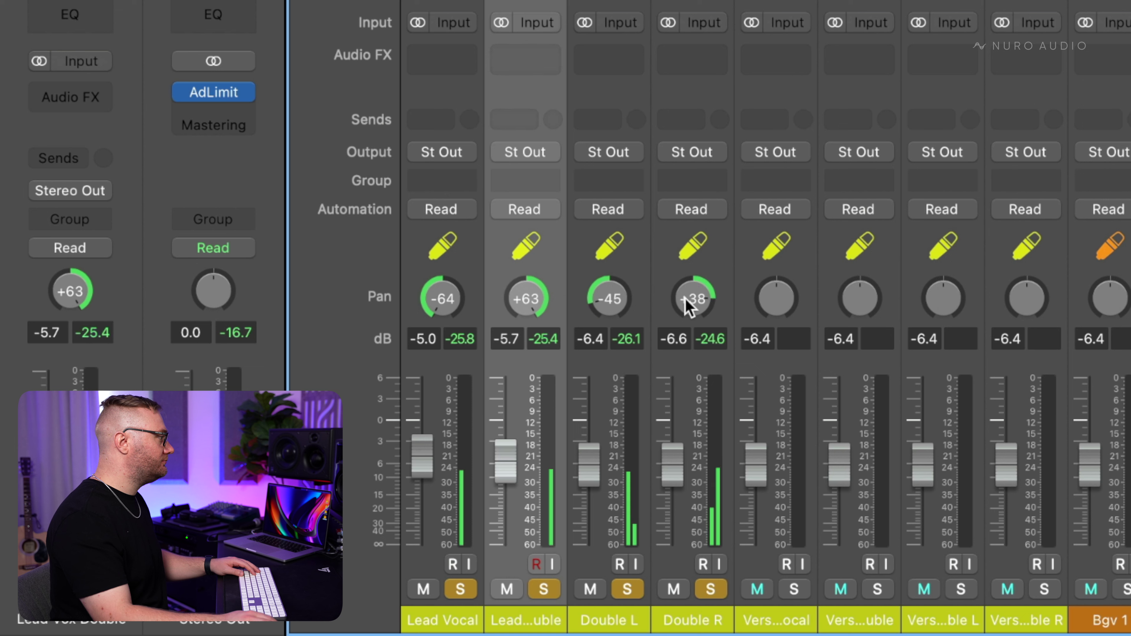
{"action": "left_click_drag", "start_coordinate": [685, 301], "coordinate": [685, 291]}
{"action": "left_click", "coordinate": [691, 430], "text": "shift"}
{"action": "left_click", "coordinate": [626, 419]}
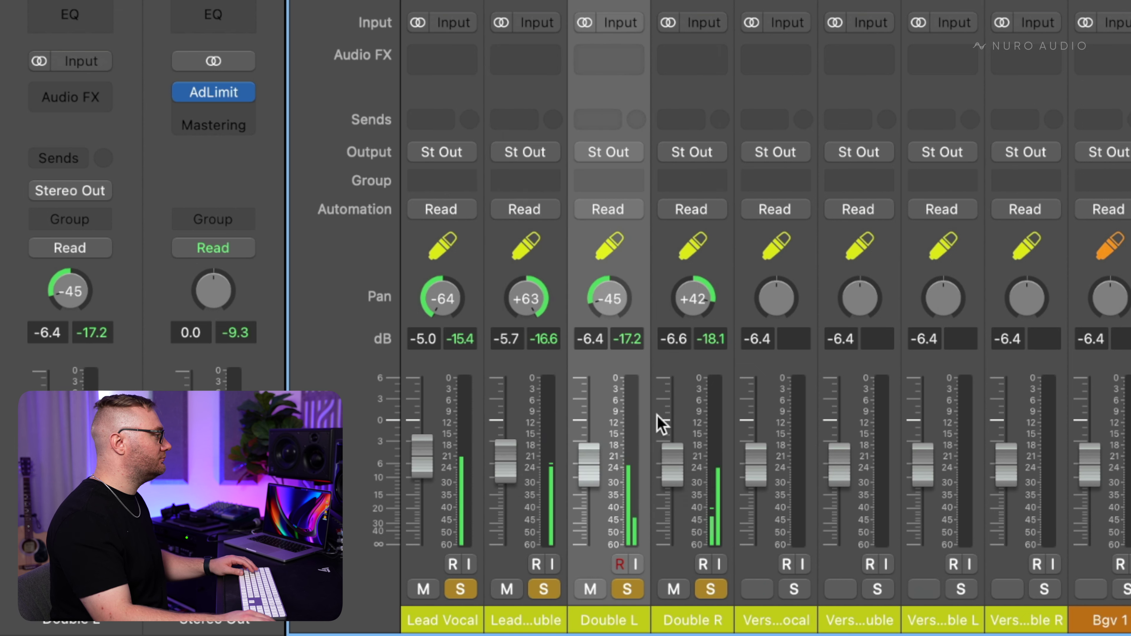
Step: Lower Double L to -10.0 dB and Double R to -10.2 dB, and unsolo the four hook vocals
{"action": "left_click", "coordinate": [694, 410], "text": "shift"}
{"action": "left_click_drag", "start_coordinate": [673, 450], "coordinate": [673, 470]}
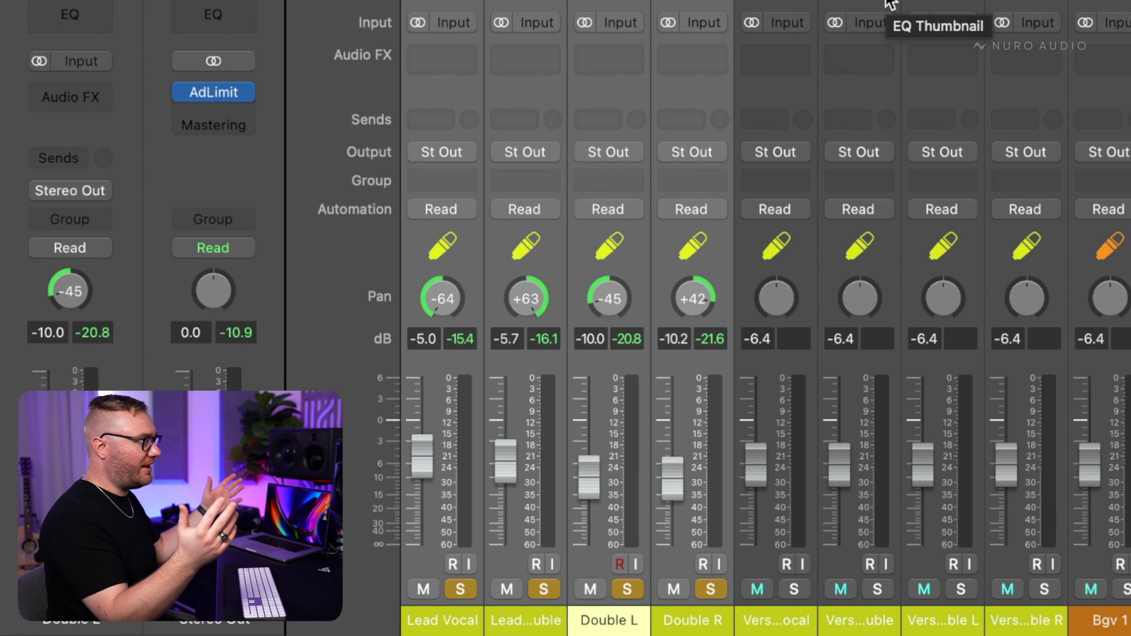
{"action": "key", "text": "s"}
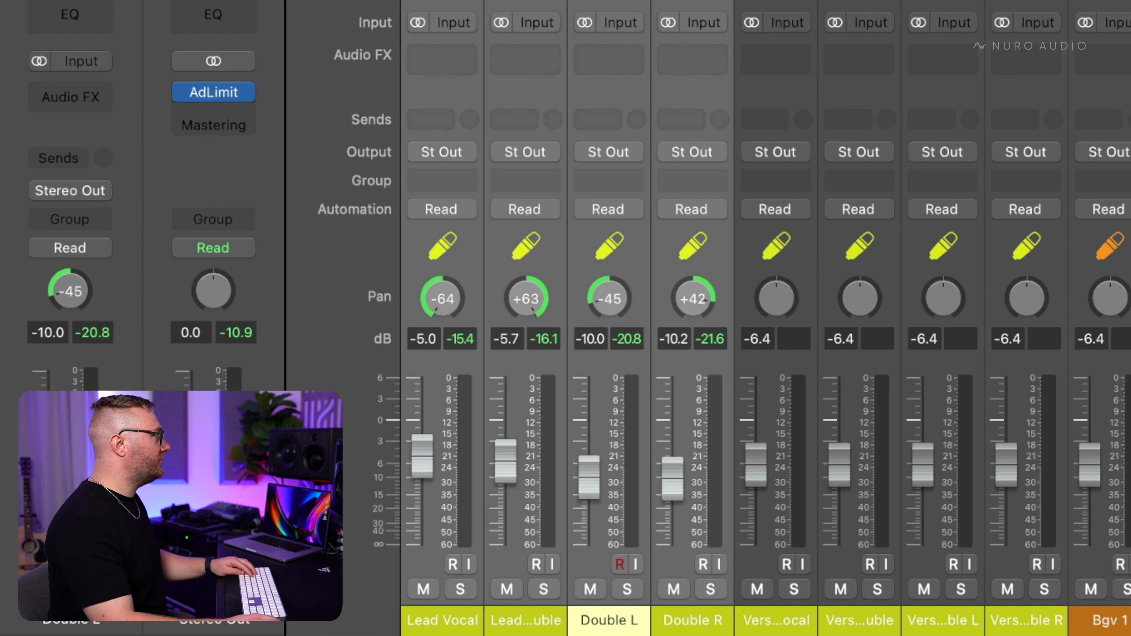
Step: Solo the four verse vocals and pan Verse Lead Vocal to -64 and Verse Vox Double to +63
{"action": "left_click", "coordinate": [776, 620]}
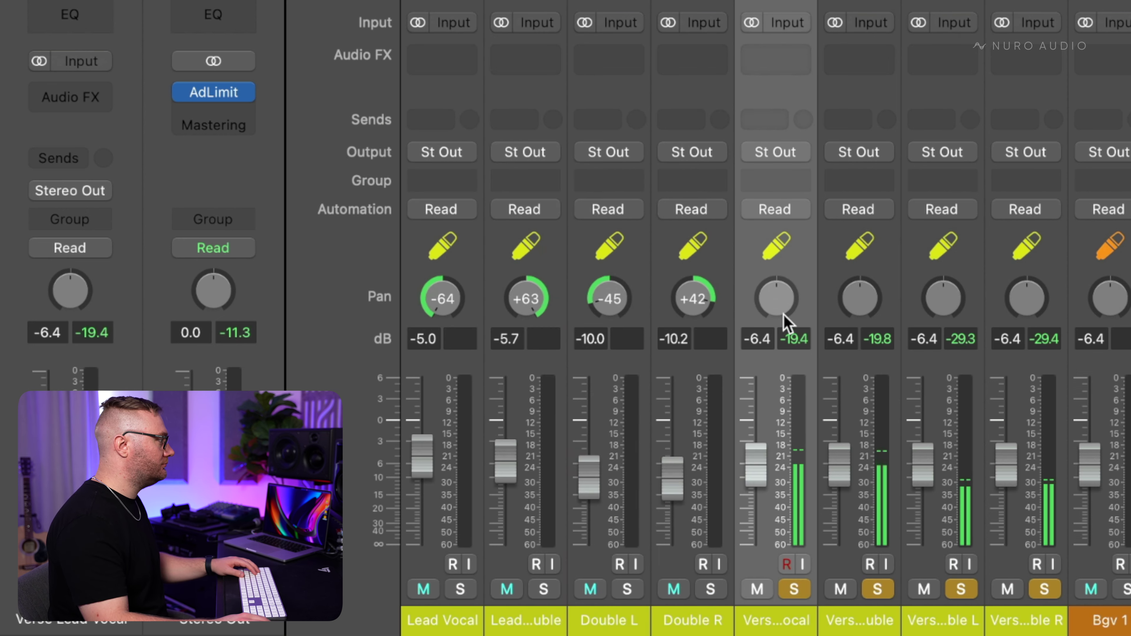
{"action": "type", "text": "64"}
{"action": "key", "text": "Return"}
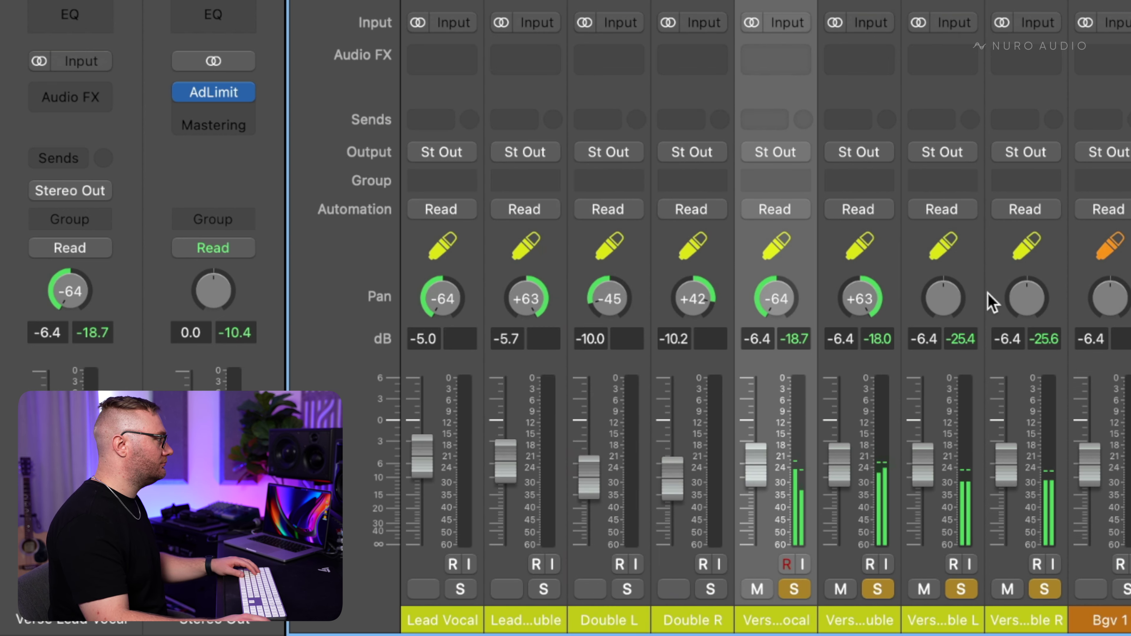
Step: Pan Verse Double L to -48 and Verse Double R to +45, and lower both to -11.0 dB
{"action": "left_click_drag", "start_coordinate": [1025, 297], "coordinate": [1046, 211]}
{"action": "left_click", "coordinate": [963, 437]}
{"action": "left_click", "coordinate": [1034, 426], "text": "shift"}
{"action": "left_click_drag", "start_coordinate": [1007, 466], "coordinate": [1006, 481]}
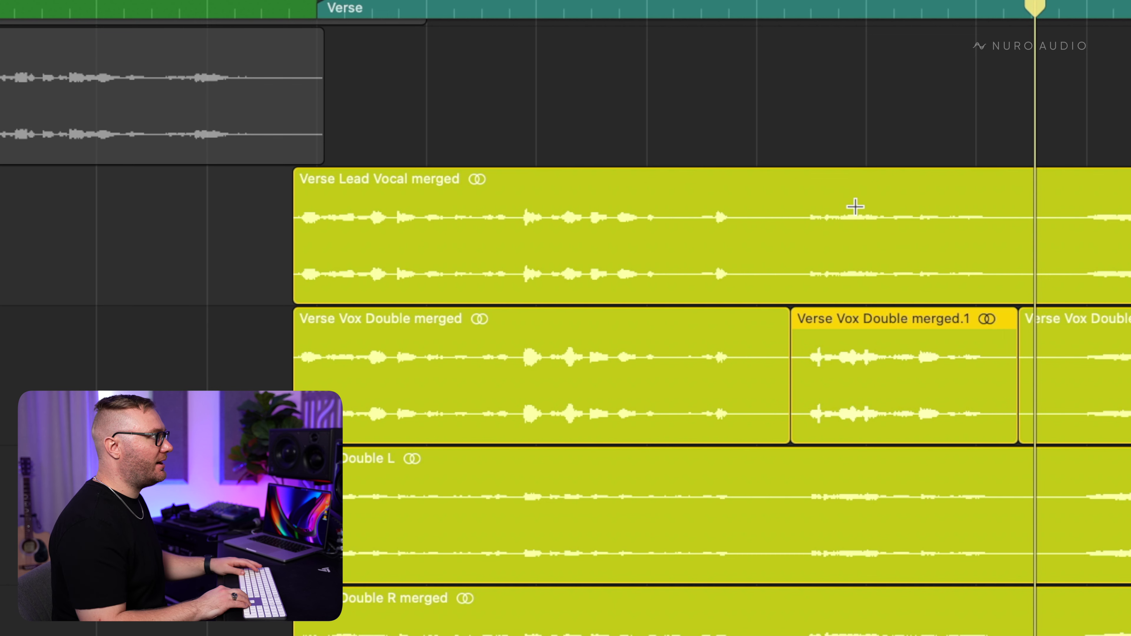
Step: Set the gain of the separated Verse Vox Double merged.1 region to -6.3 dB to match the lead's waveform
{"action": "key", "text": "super+Down"}
{"action": "key", "text": "super+Down"}
{"action": "key", "text": "super+Down"}
{"action": "key", "text": "super+Down"}
{"action": "key", "text": "super+Down"}
{"action": "key", "text": "super+Down"}
{"action": "key", "text": "super+Down"}
{"action": "key", "text": "super+Down"}
{"action": "key", "text": "super+Down"}
{"action": "key", "text": "super+Down"}
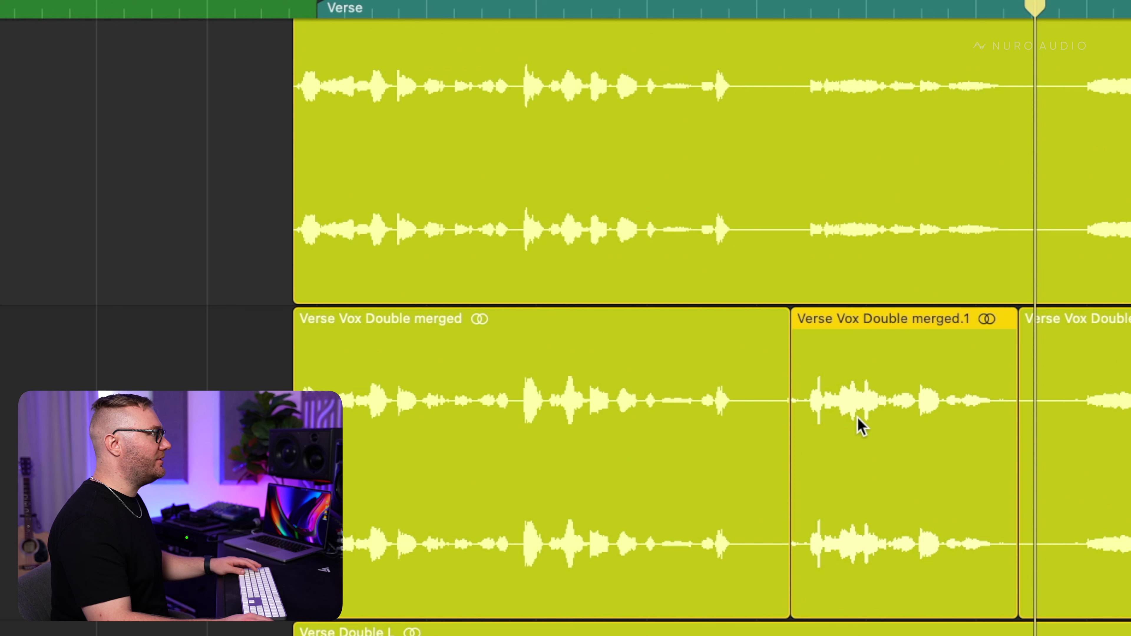
{"action": "key", "text": "super+z"}
{"action": "left_click_drag", "start_coordinate": [777, 511], "coordinate": [1017, 503]}
{"action": "key", "text": "ctrl+shift+minus"}
{"action": "key", "text": "ctrl+shift+minus"}
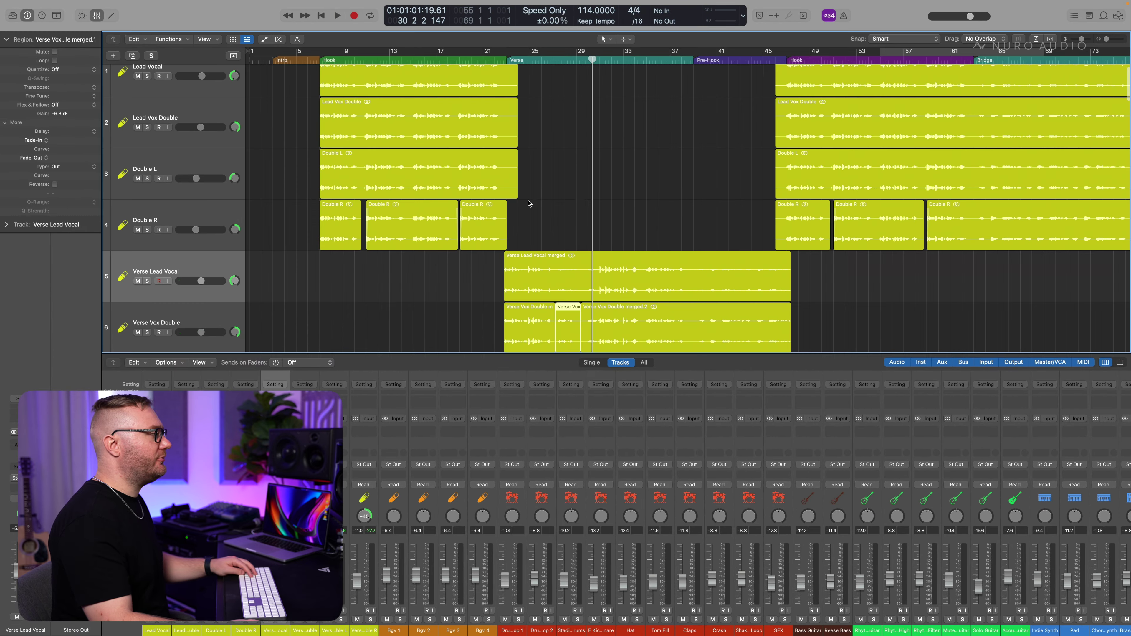
Step: Solo the background vocals and pan Bgv 1 and Bgv 3 to -64, Bgv 2 and Bgv 4 to +63
{"action": "scroll", "coordinate": [579, 197], "scroll_direction": "up", "scroll_amount": 2}
{"action": "scroll", "coordinate": [583, 197], "scroll_direction": "right", "scroll_amount": 5}
{"action": "scroll", "coordinate": [583, 198], "scroll_direction": "right", "scroll_amount": 5}
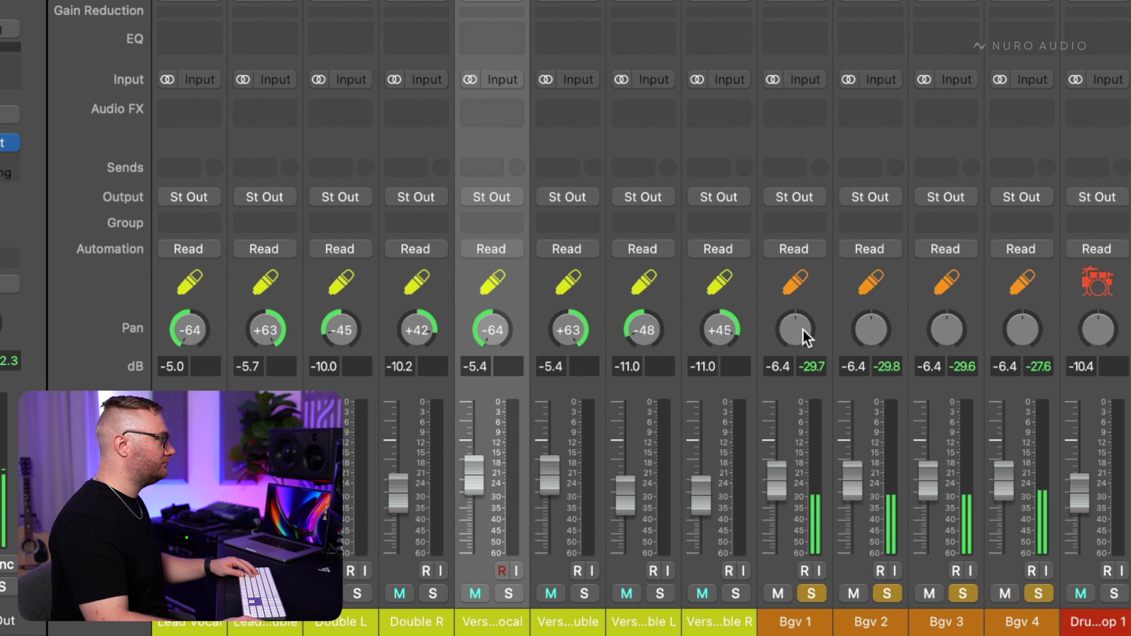
{"action": "left_click_drag", "start_coordinate": [803, 331], "coordinate": [803, 352]}
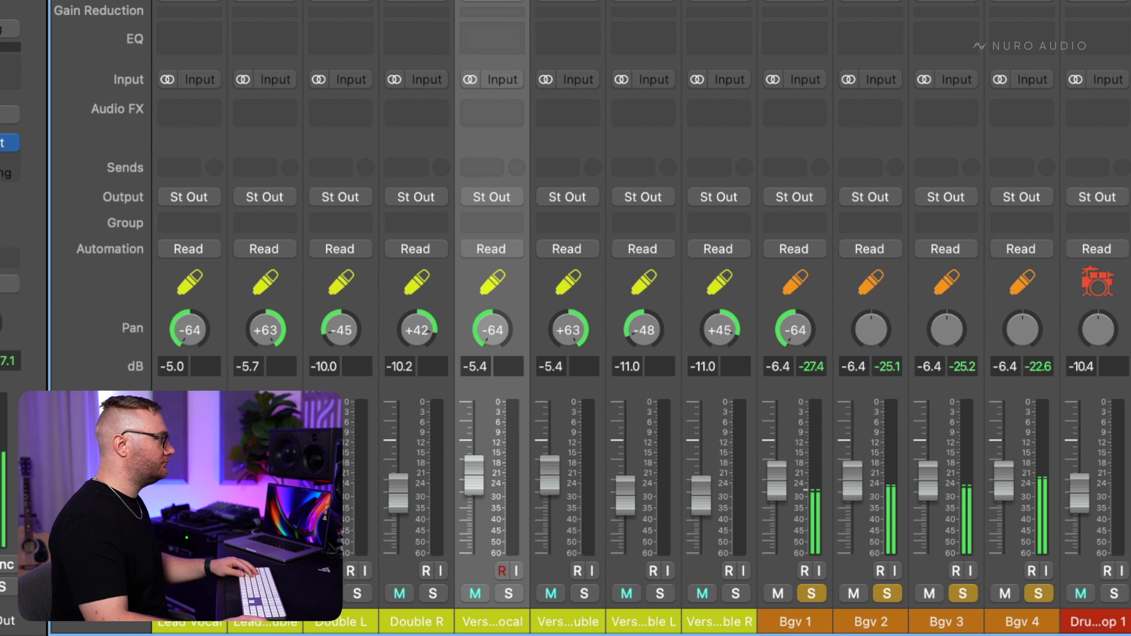
{"action": "left_click_drag", "start_coordinate": [873, 333], "coordinate": [872, 312]}
{"action": "left_click_drag", "start_coordinate": [946, 330], "coordinate": [947, 352]}
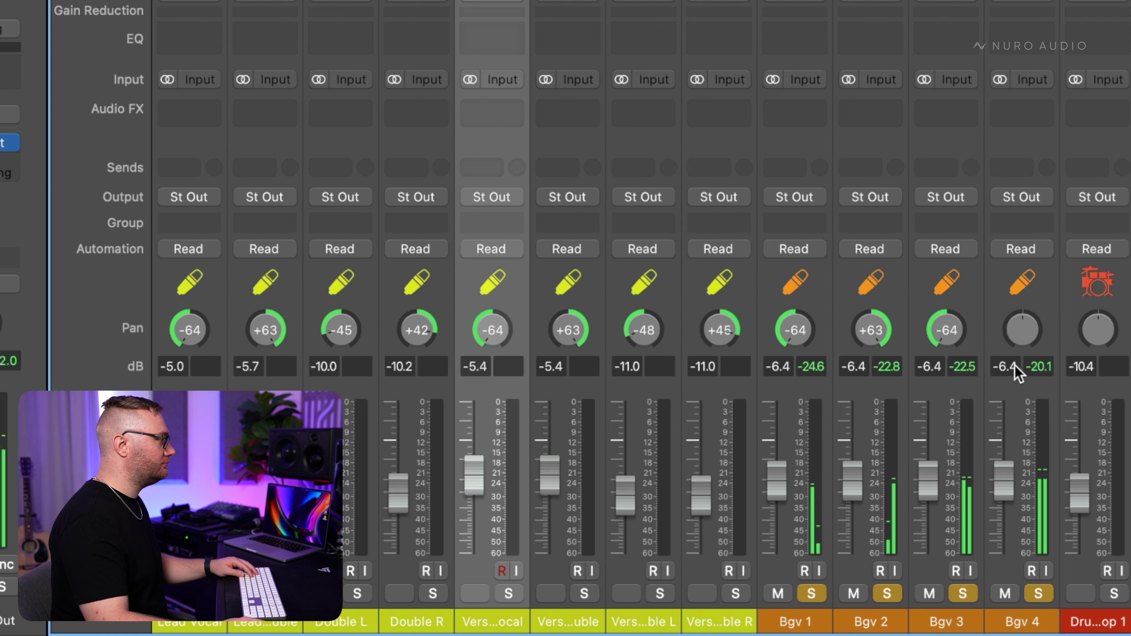
{"action": "left_click_drag", "start_coordinate": [1022, 338], "coordinate": [1022, 317]}
Step: Balance the background vocals with Bgv 1 at -4.1 dB, Bgv 3 at -5.6 dB and Bgv 4 at -9.4 dB
{"action": "left_click", "coordinate": [975, 497]}
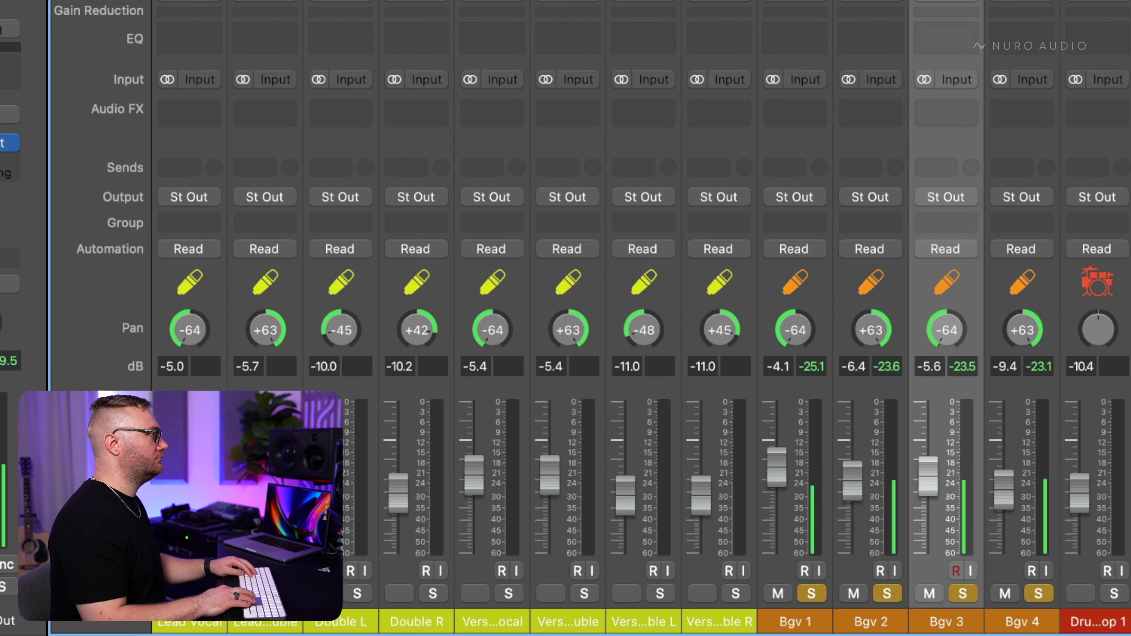
{"action": "key", "text": "space"}
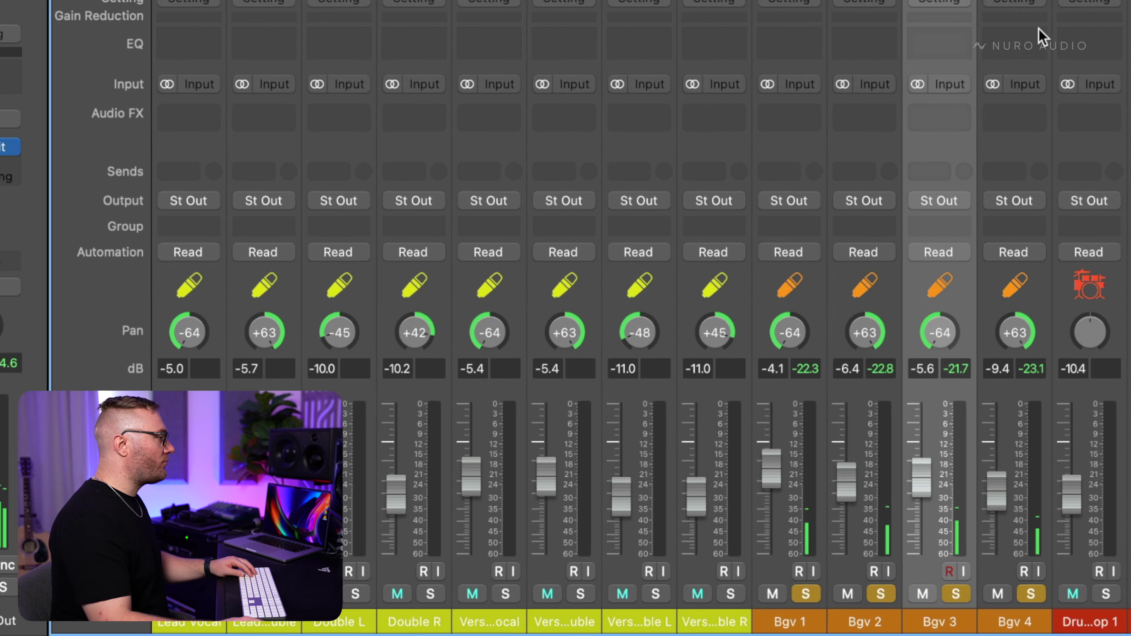
{"action": "left_click", "coordinate": [1004, 490]}
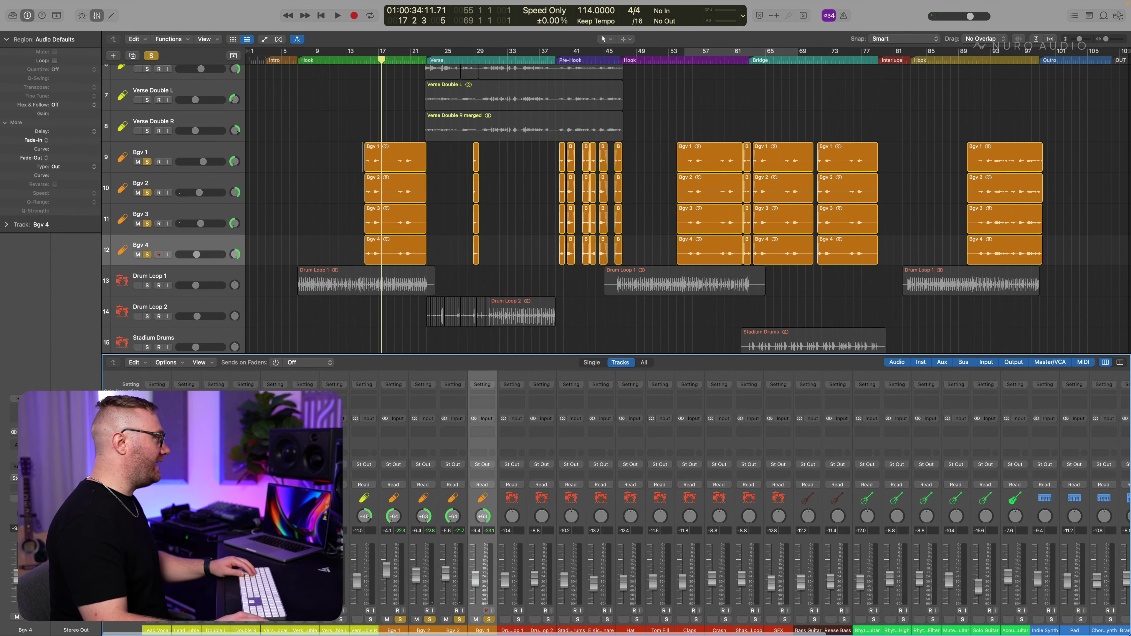
Step: Solo all the lead, double and background vocals and play them together from bar 15 of the hook
{"action": "scroll", "coordinate": [579, 205], "scroll_direction": "up", "scroll_amount": 5}
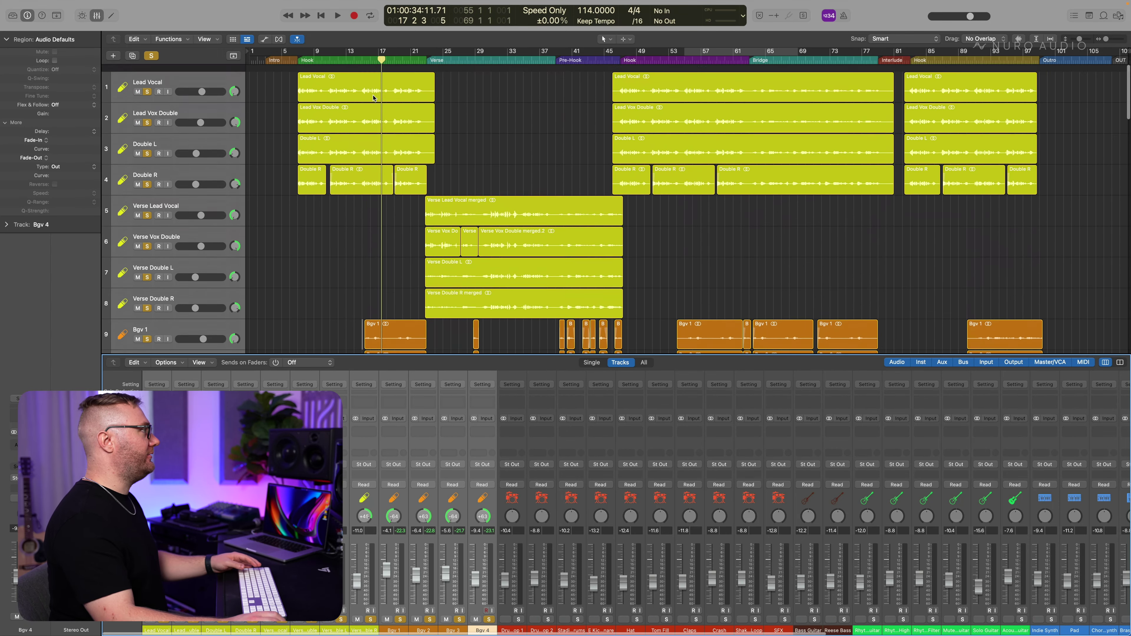
{"action": "left_click", "coordinate": [363, 61]}
{"action": "key", "text": "space"}
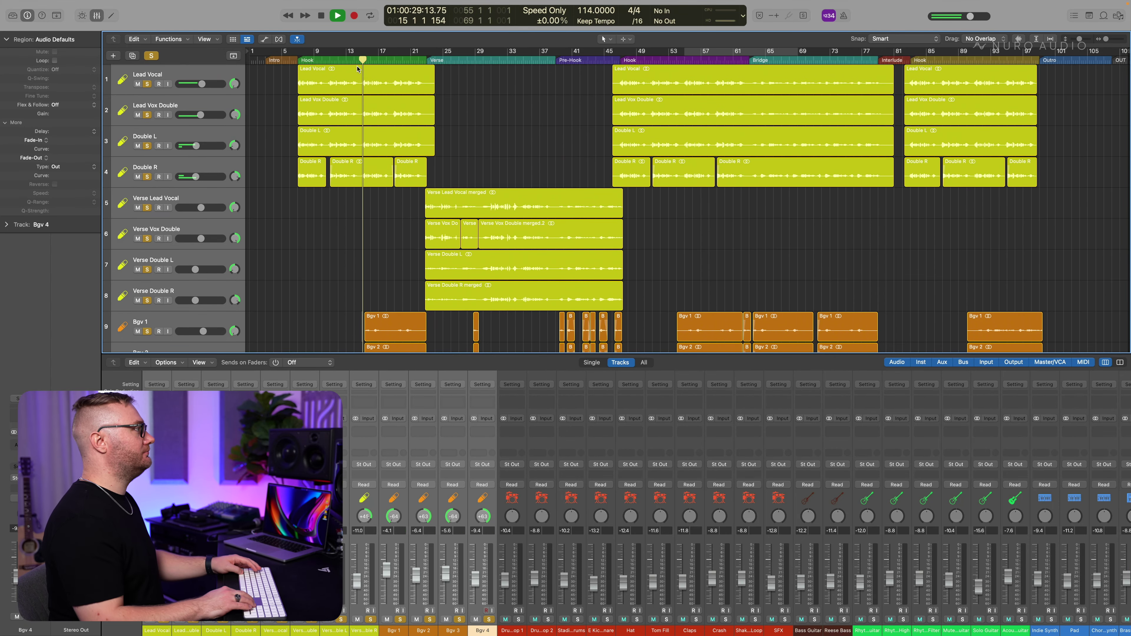
Step: Group the hook's Lead Vocal, Lead Vox Double, Double L and Double R tracks into a summing stack
{"action": "key", "text": "super+Right"}
{"action": "key", "text": "super+Right"}
{"action": "key", "text": "super+Right"}
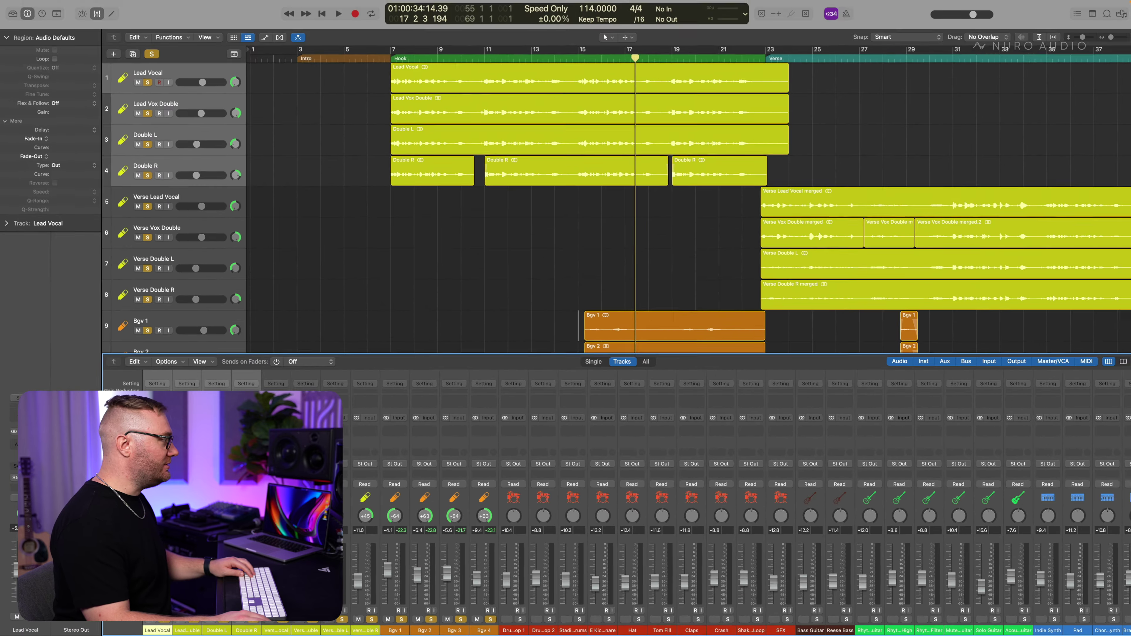
{"action": "key", "text": "super+shift+d"}
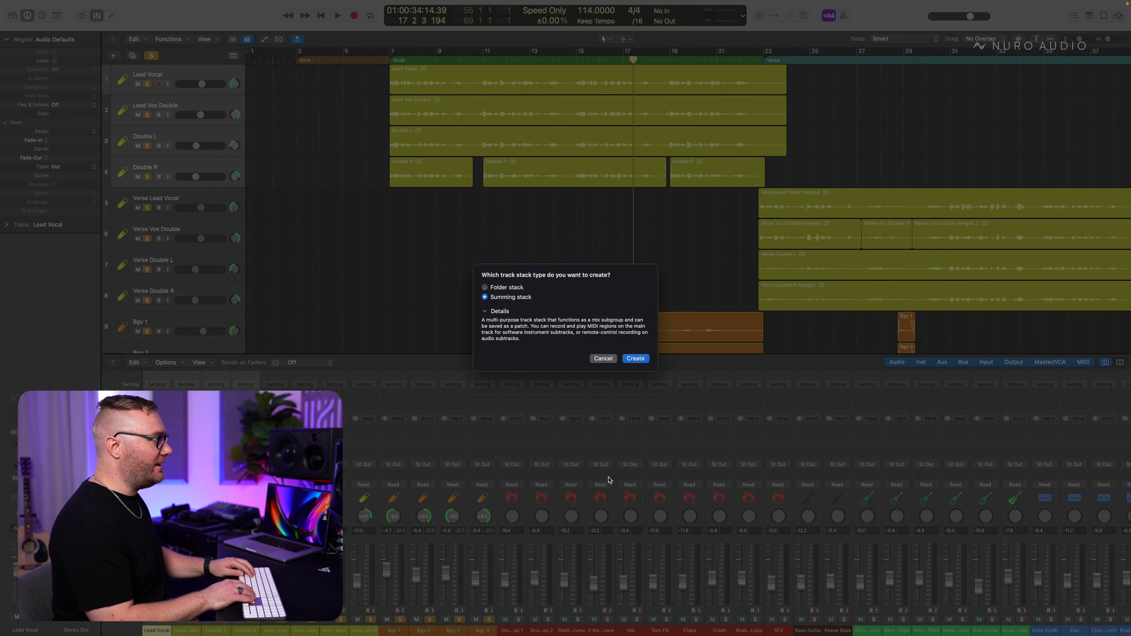
{"action": "key", "text": "Return"}
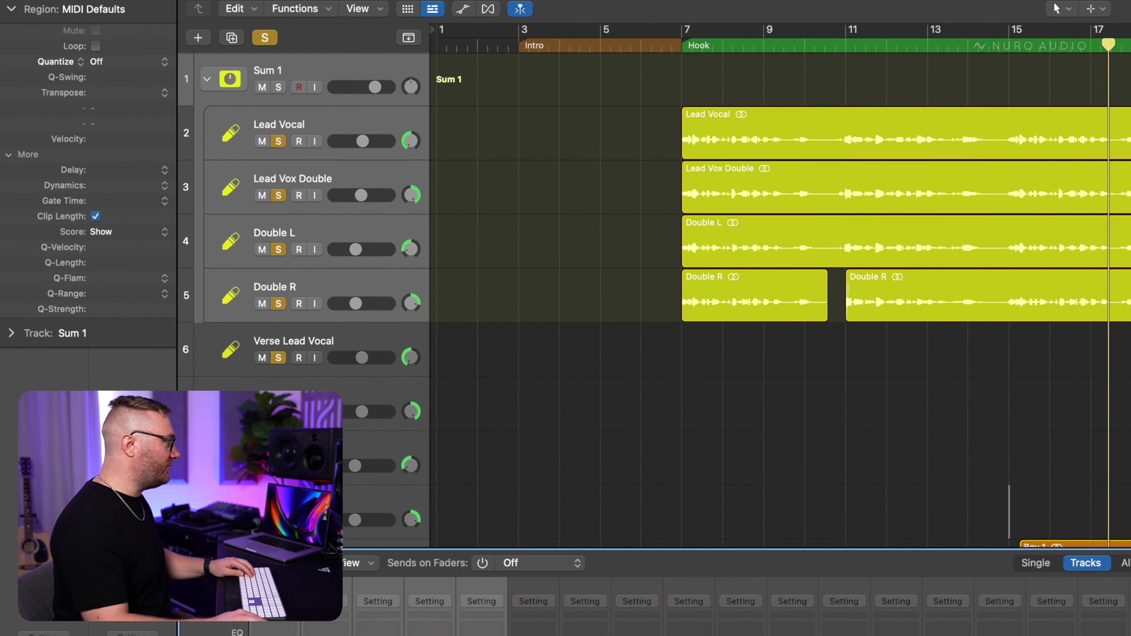
Step: Create summing stacks for the verse and background vocals, and name the three stacks Lead Vocal Stack, Verse Lead Vocal Stack and Bgv Stack
{"action": "key", "text": "s"}
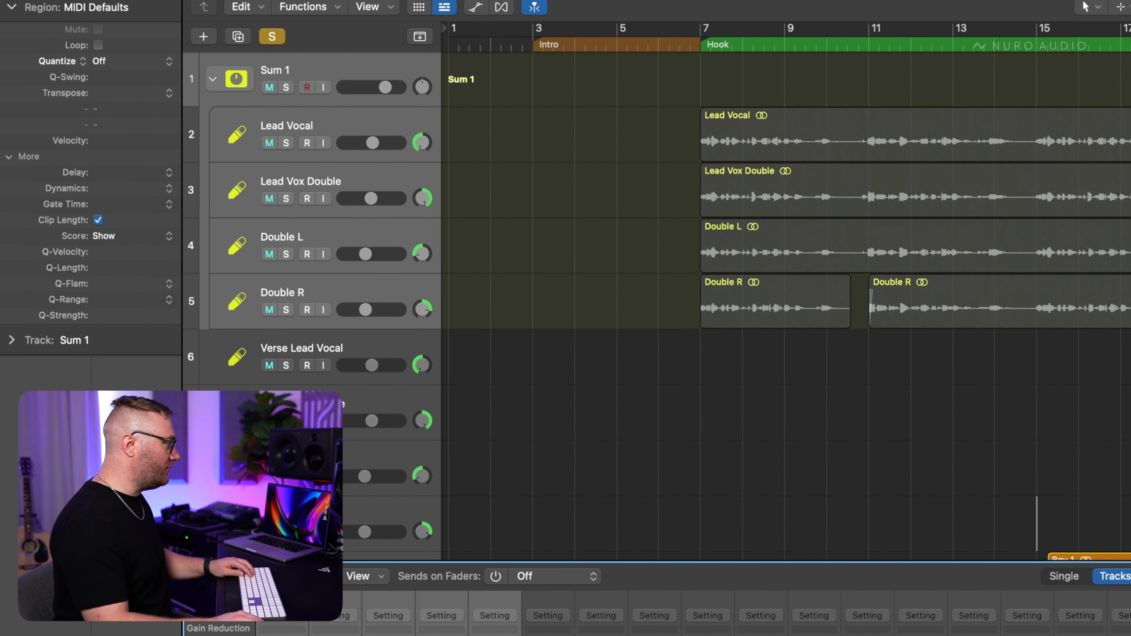
{"action": "key", "text": "super+shift+d"}
{"action": "key", "text": "Return"}
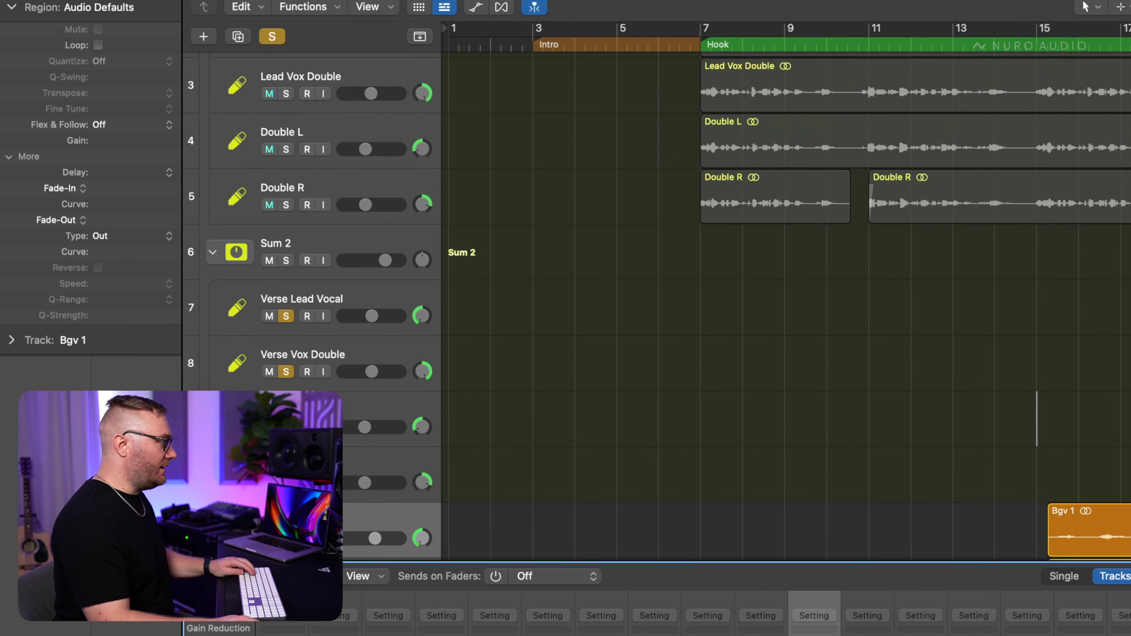
{"action": "key", "text": "super+shift+d"}
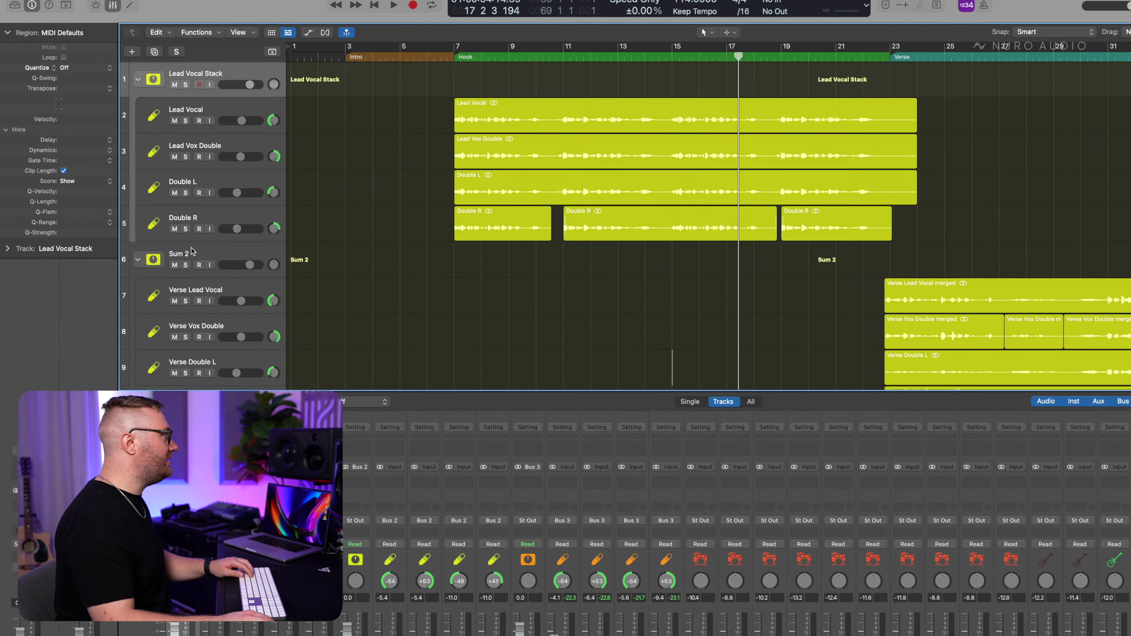
{"action": "double_click", "coordinate": [269, 329]}
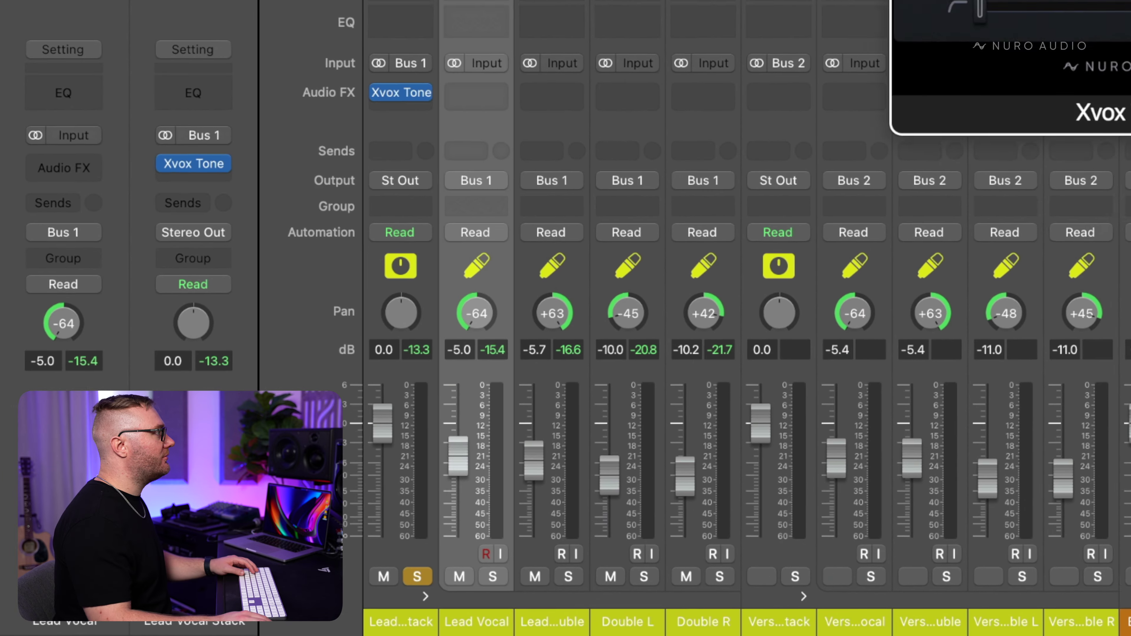
Step: Open Xvox Tone on the Lead Vocal Stack, cut the low band and raise the low-cut filter during playback
{"action": "key", "text": "super+w"}
{"action": "left_click", "coordinate": [408, 83]}
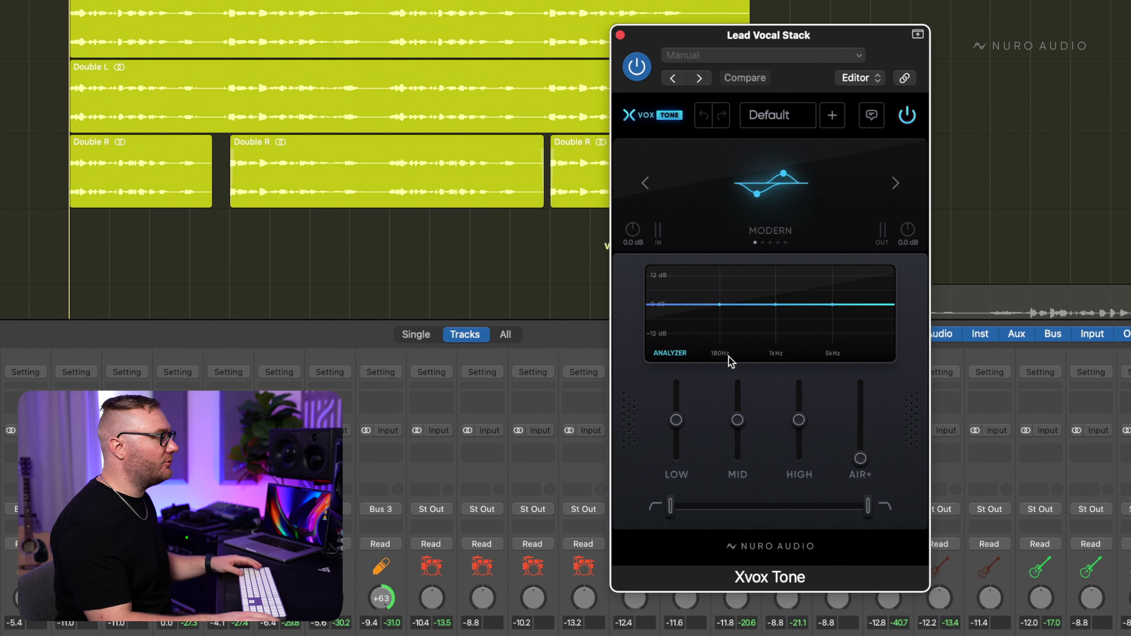
{"action": "key", "text": "space"}
{"action": "left_click_drag", "start_coordinate": [676, 420], "coordinate": [678, 440]}
{"action": "left_click_drag", "start_coordinate": [719, 311], "coordinate": [717, 318]}
{"action": "left_click_drag", "start_coordinate": [671, 506], "coordinate": [710, 513]}
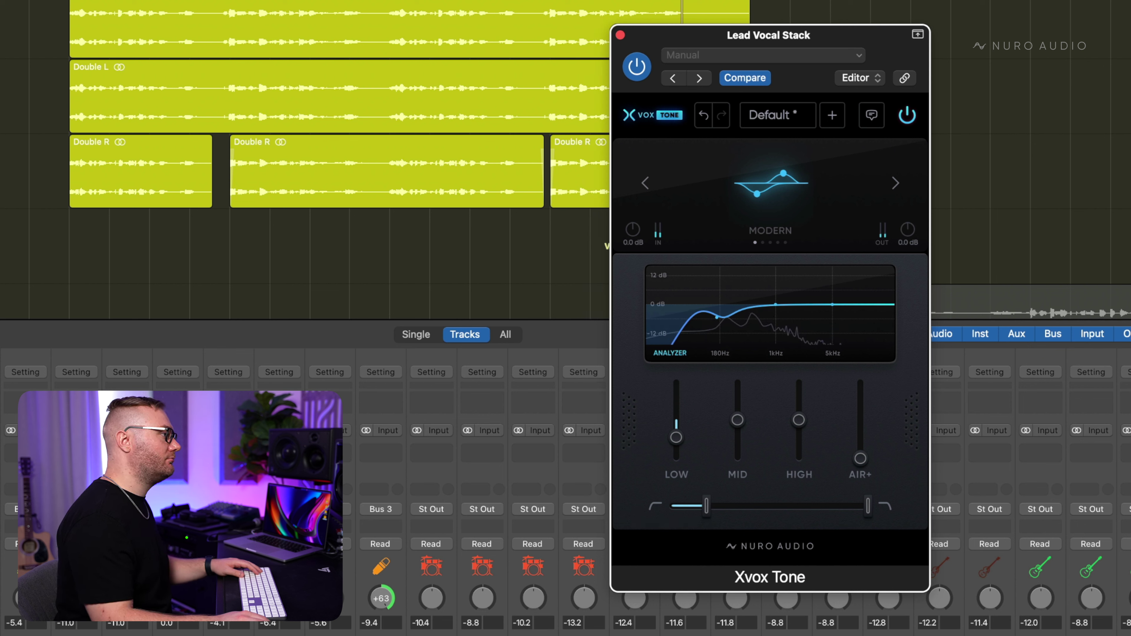
Step: Boost the high band in Xvox Tone to +25% and compare the vocal with the plugin bypassed
{"action": "left_click_drag", "start_coordinate": [801, 426], "coordinate": [808, 418]}
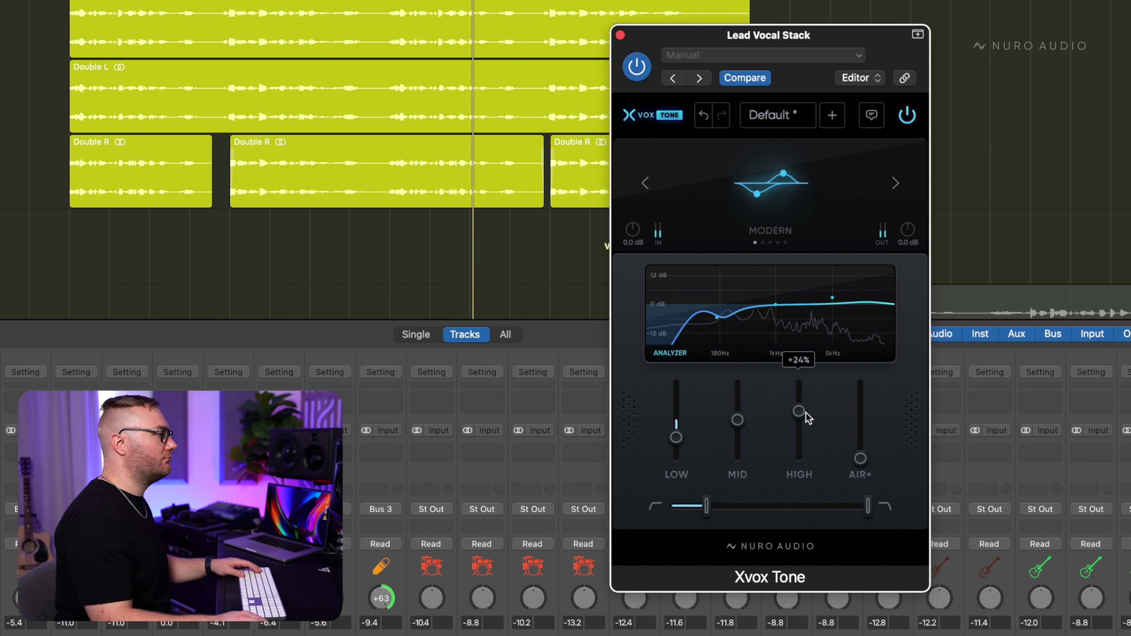
{"action": "left_click", "coordinate": [907, 118]}
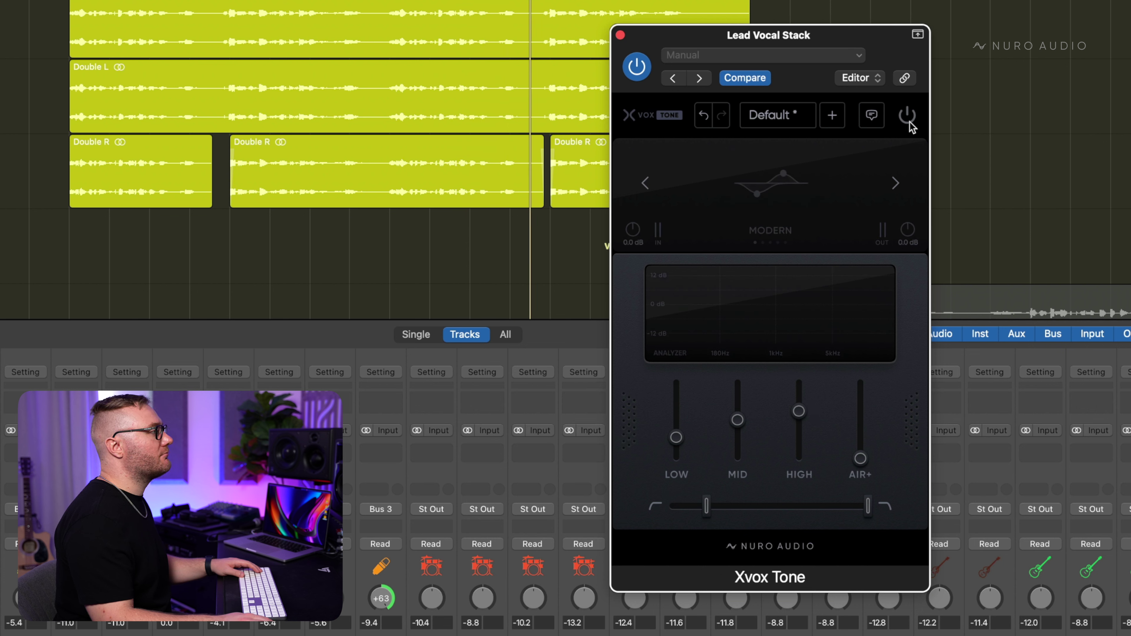
{"action": "left_click", "coordinate": [908, 119]}
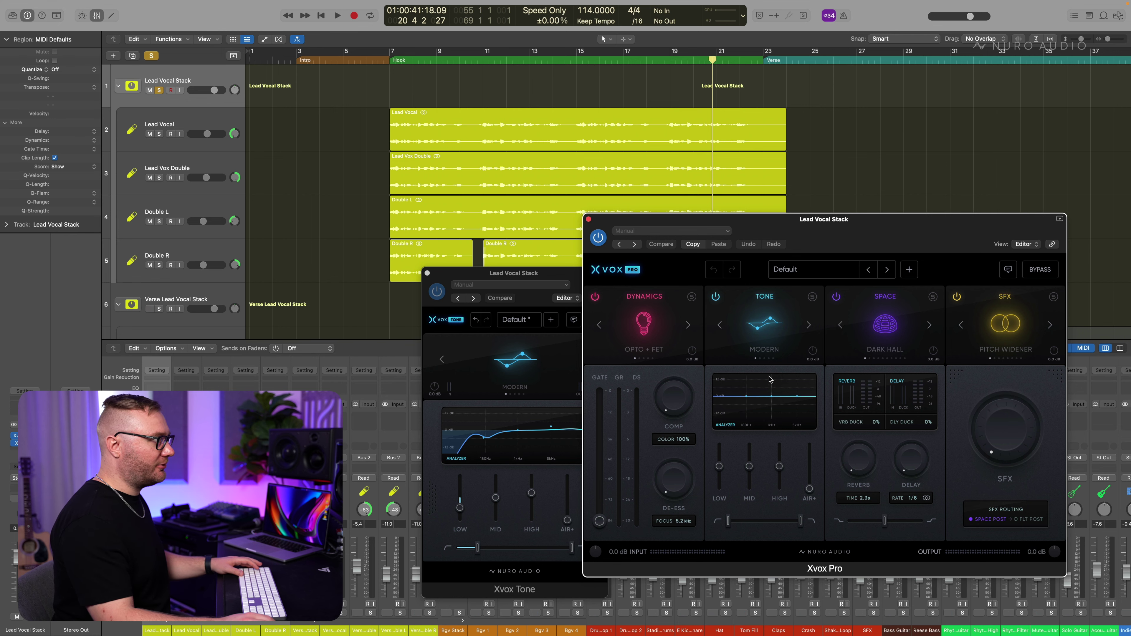
Step: In Xvox Pro on the Lead Vocal Stack, set the compression to 38% and the de-esser to 26% during playback
{"action": "key", "text": "space"}
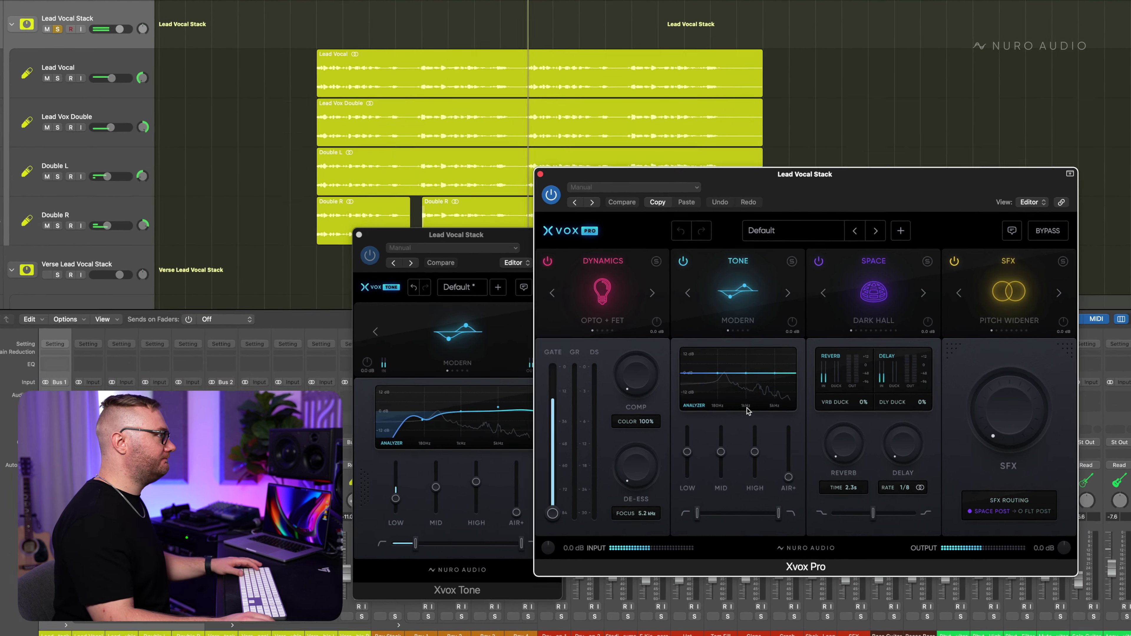
{"action": "left_click_drag", "start_coordinate": [674, 397], "coordinate": [680, 389]}
{"action": "left_click_drag", "start_coordinate": [537, 241], "coordinate": [537, 238]}
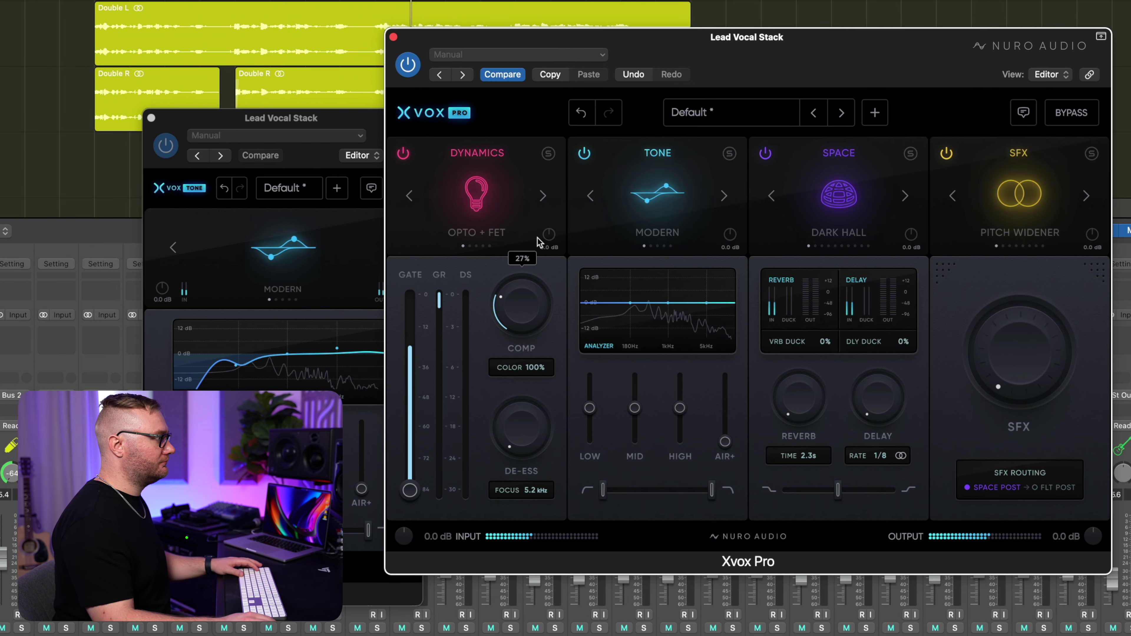
{"action": "left_click_drag", "start_coordinate": [527, 429], "coordinate": [527, 425]}
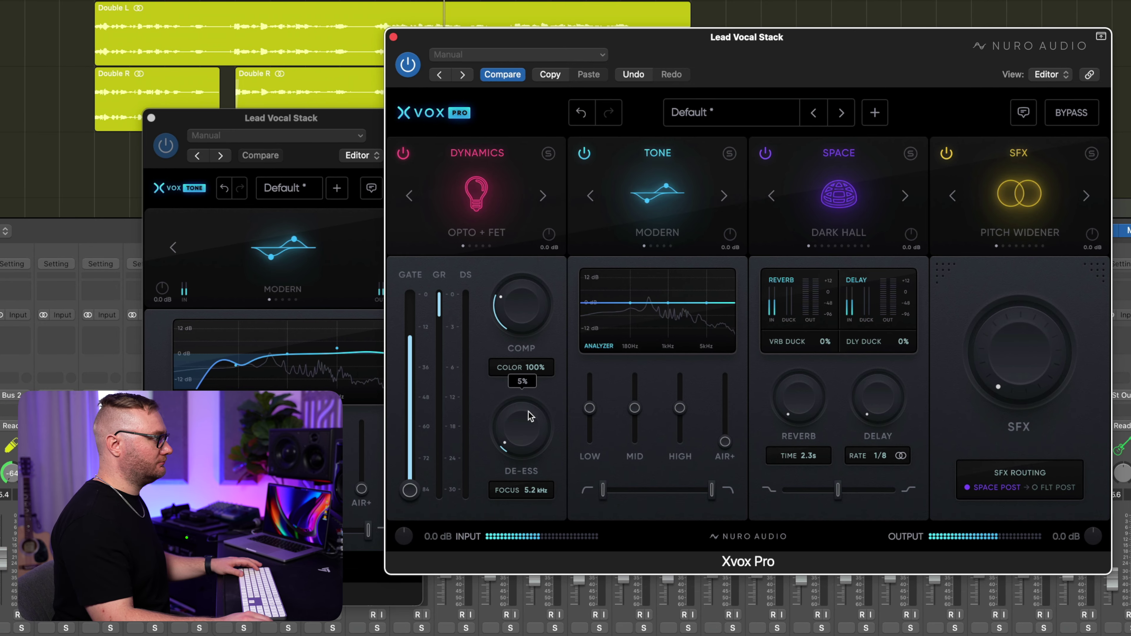
{"action": "left_click_drag", "start_coordinate": [537, 381], "coordinate": [538, 375]}
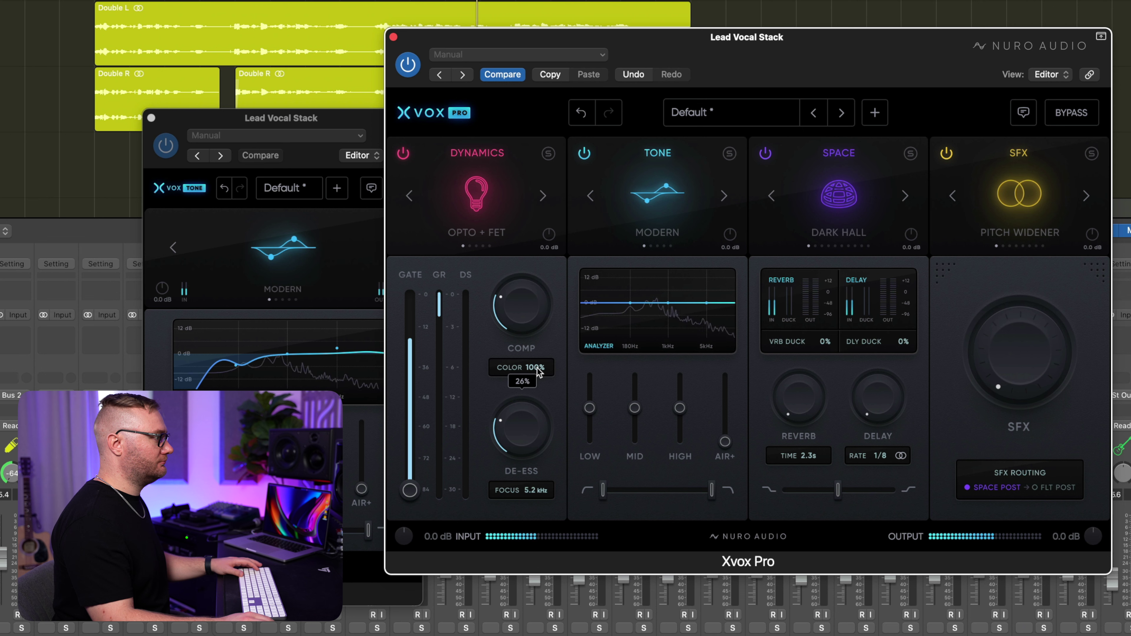
{"action": "left_click_drag", "start_coordinate": [522, 332], "coordinate": [523, 309]}
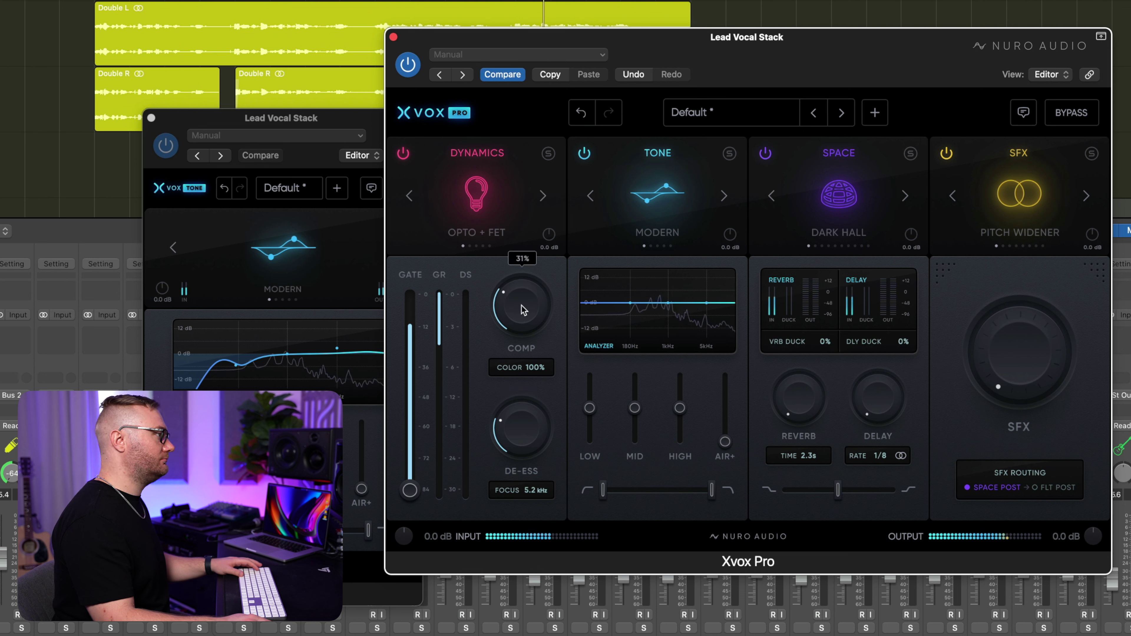
{"action": "left_click_drag", "start_coordinate": [526, 314], "coordinate": [525, 283]}
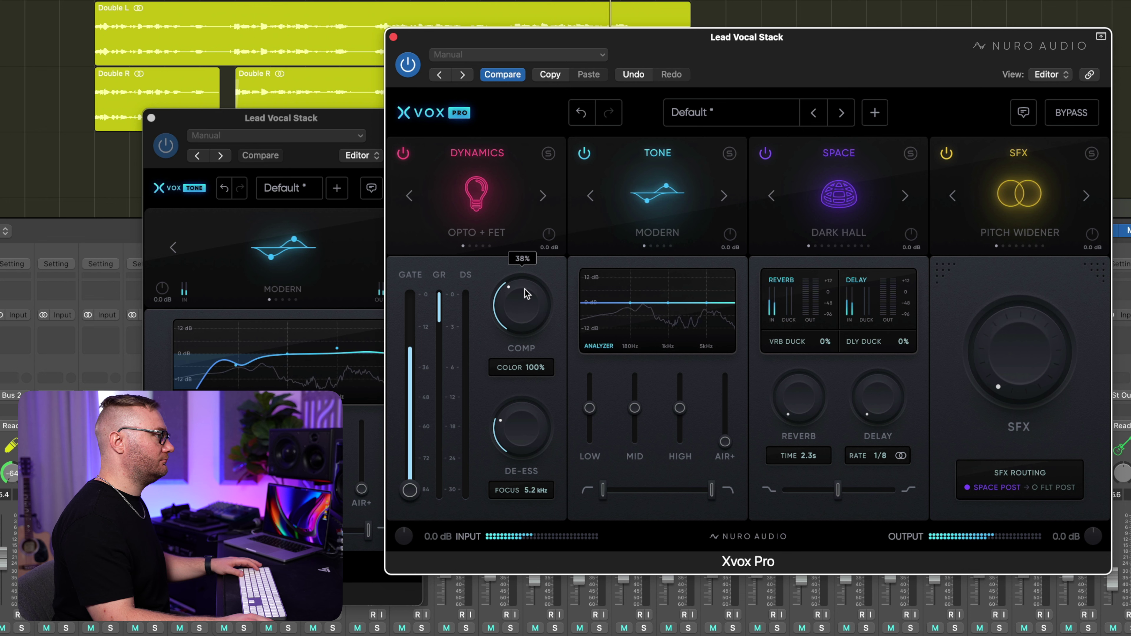
{"action": "key", "text": "space"}
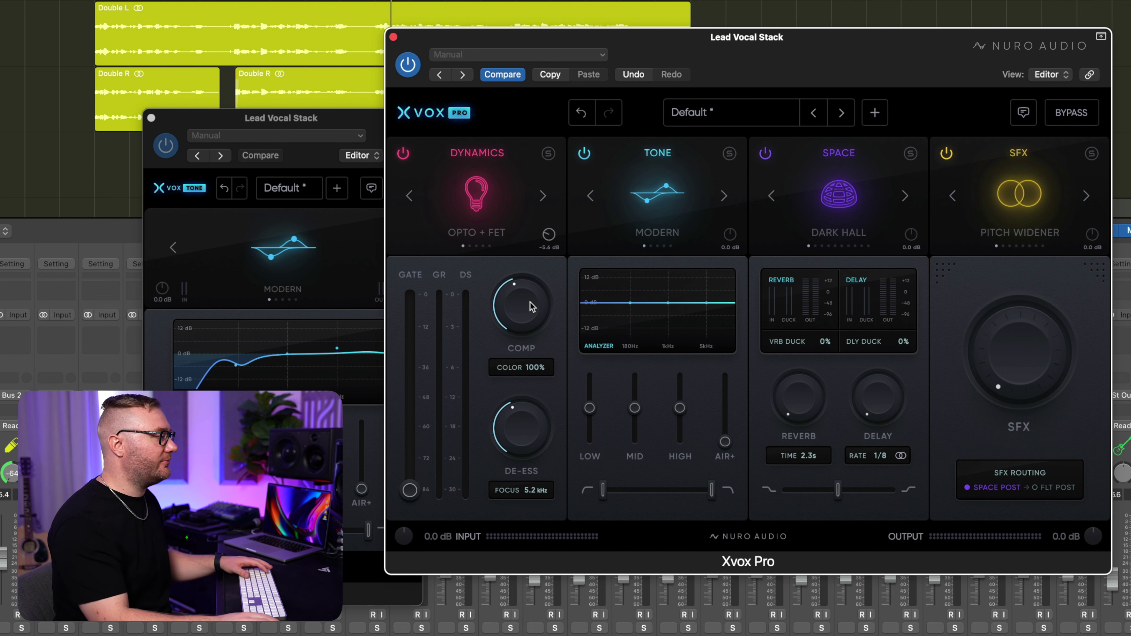
Step: Compare the playing lead vocal with the Xvox Pro Dynamics module switched off and on again
{"action": "key", "text": "space"}
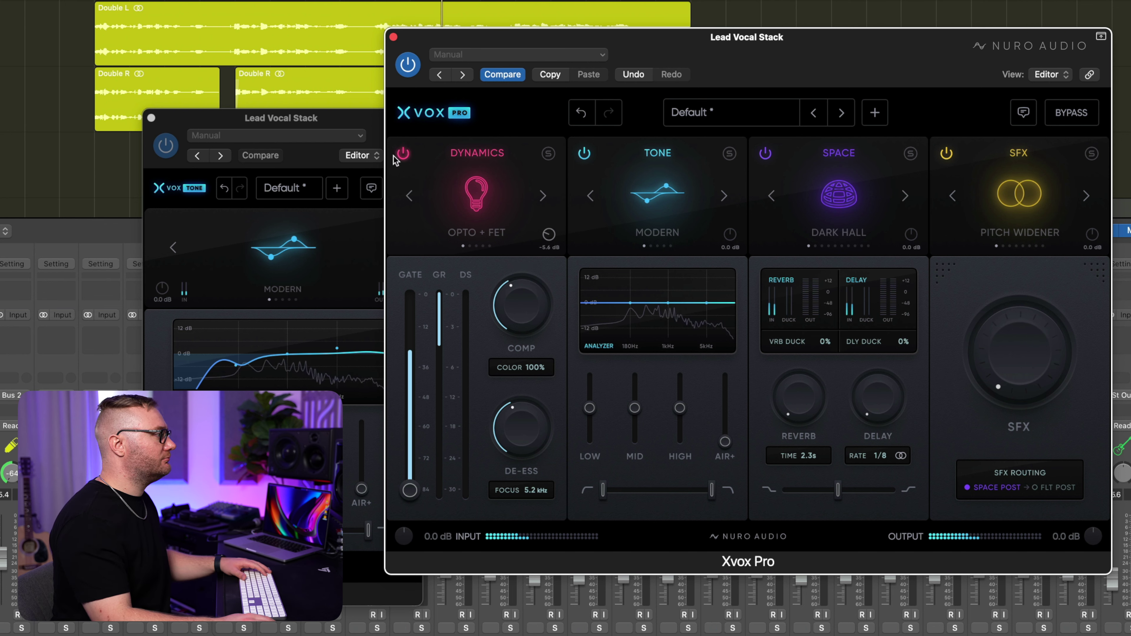
{"action": "left_click", "coordinate": [403, 154]}
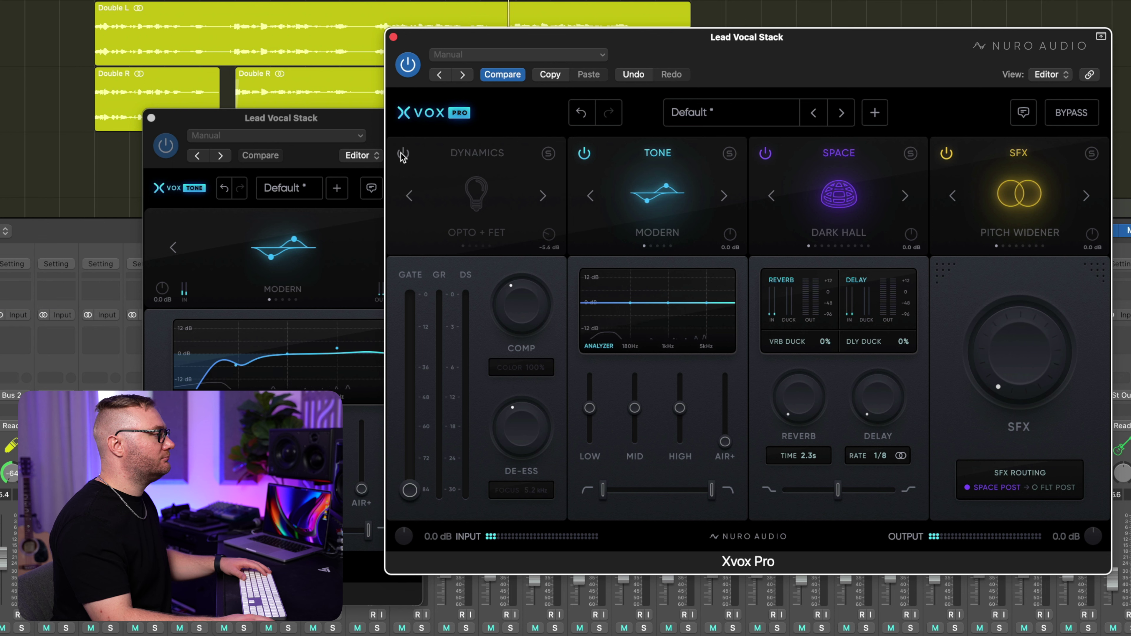
{"action": "left_click", "coordinate": [402, 153]}
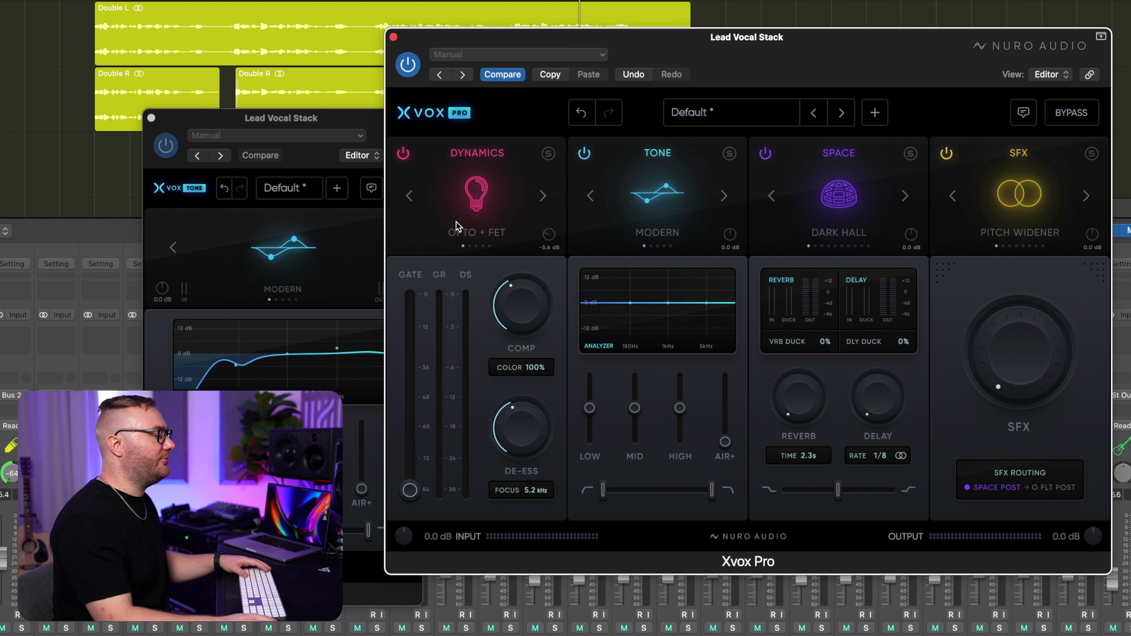
Step: Audition the Smooth, VCA + FET, Vox Bus and Tube + FET dynamics modes during playback and return to Opto + FET
{"action": "key", "text": "space"}
{"action": "left_click", "coordinate": [543, 196]}
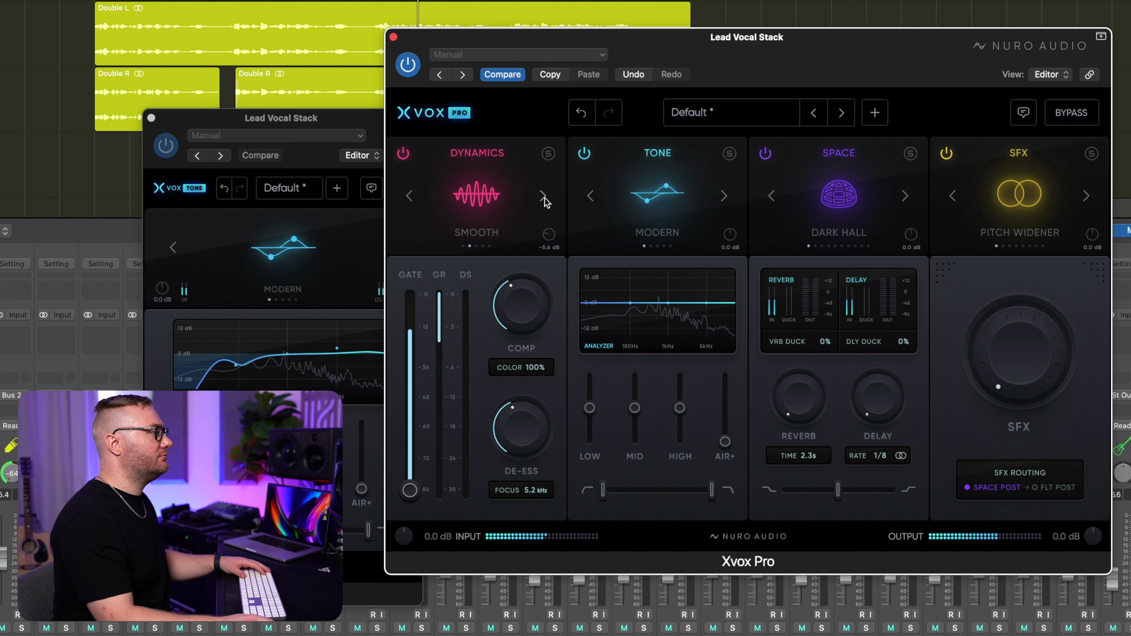
{"action": "left_click", "coordinate": [543, 196]}
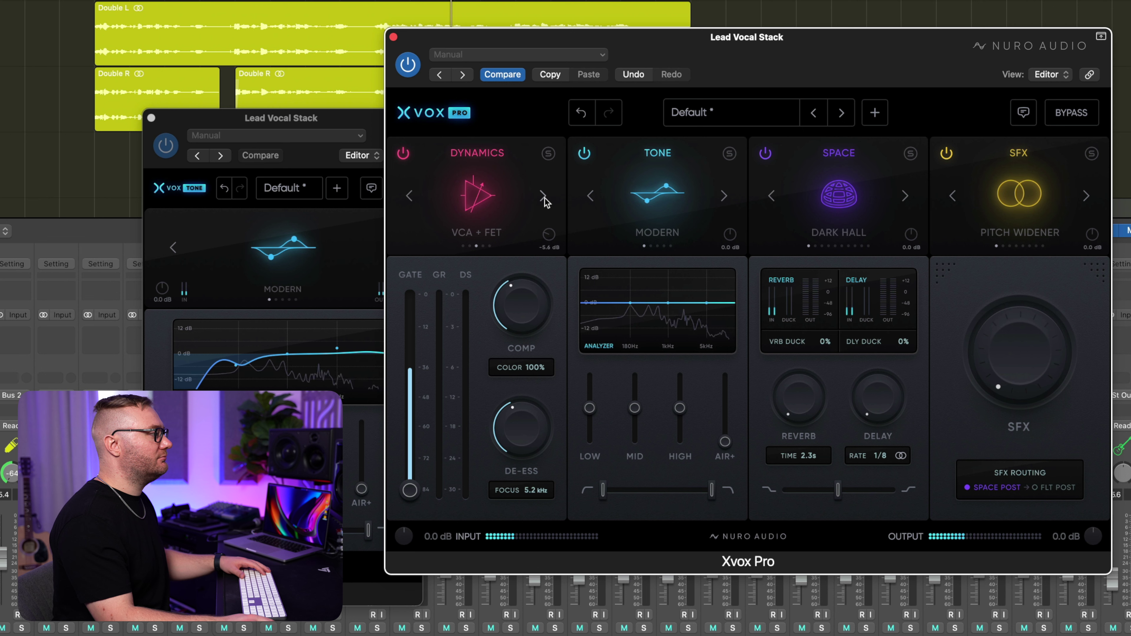
{"action": "left_click", "coordinate": [543, 197]}
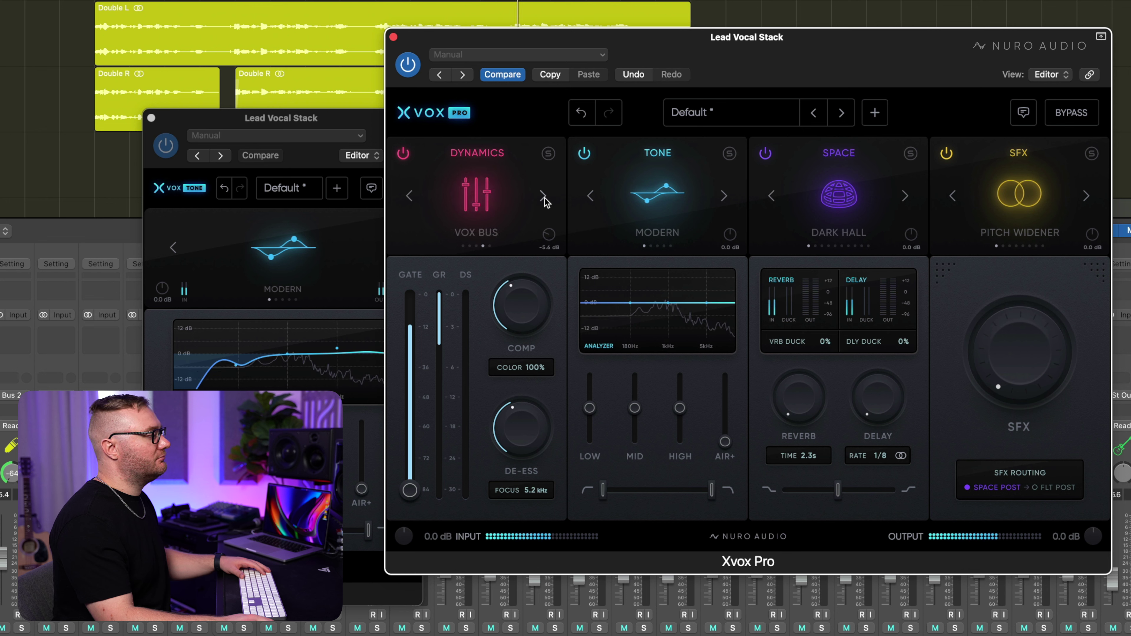
{"action": "left_click", "coordinate": [544, 197]}
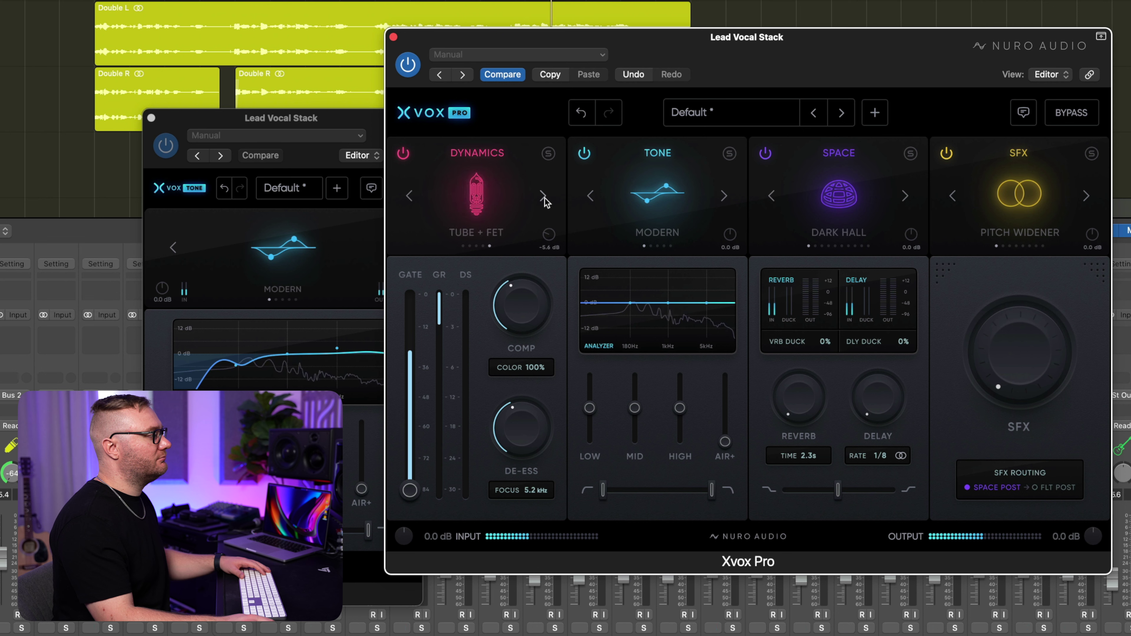
{"action": "left_click", "coordinate": [544, 197]}
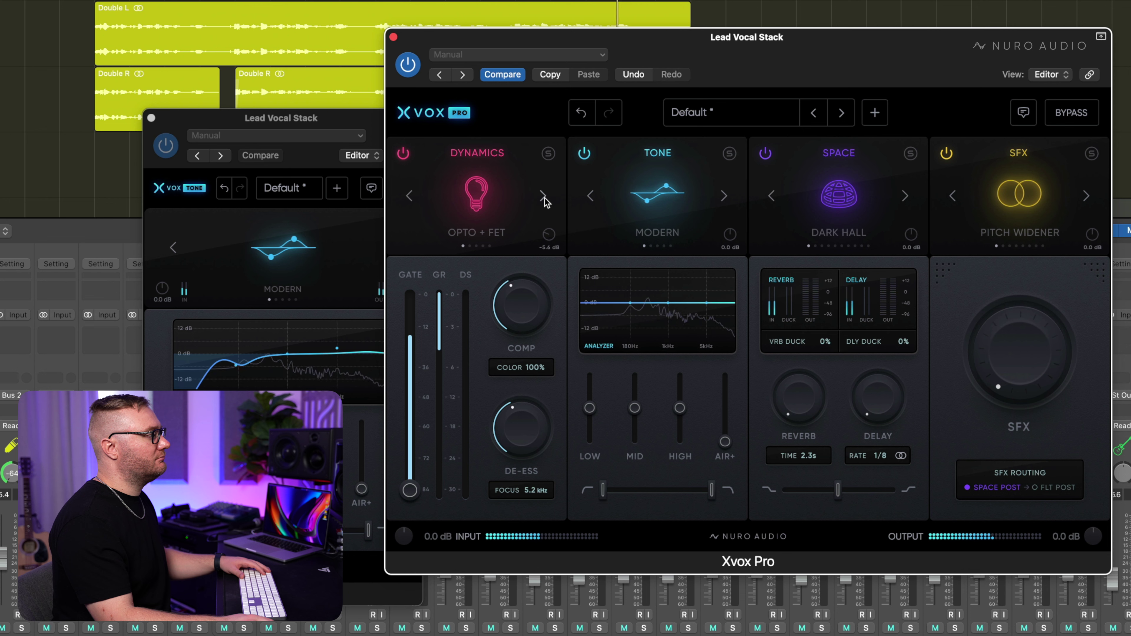
{"action": "key", "text": "space"}
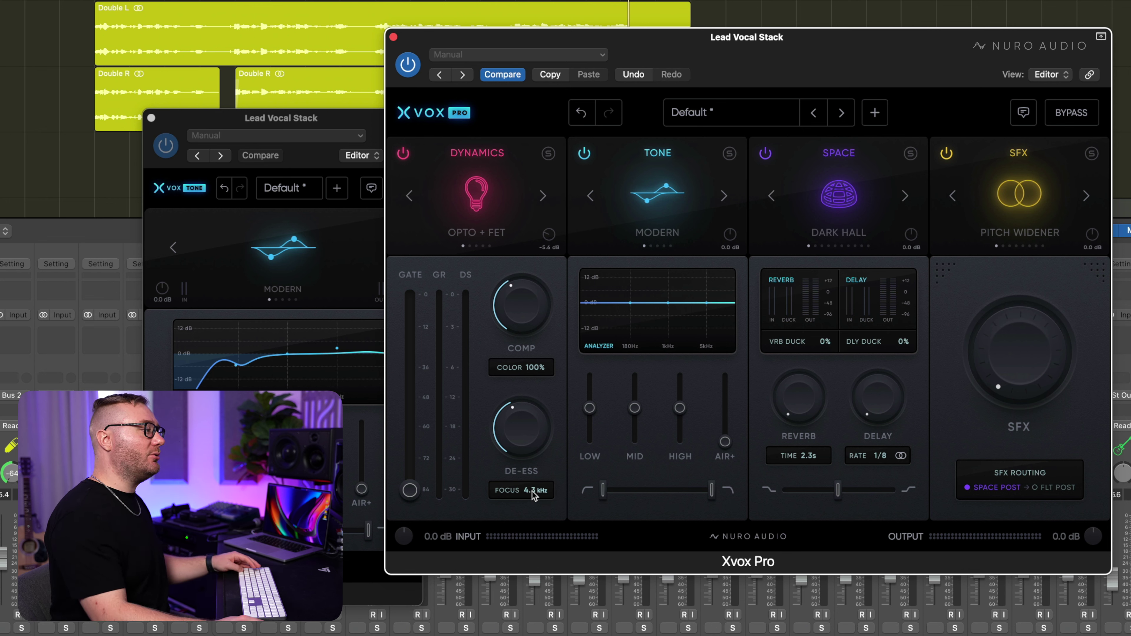
Step: Raise the de-esser amount slightly and set its focus to 3.2 kHz while the lead vocal plays
{"action": "key", "text": "space"}
{"action": "left_click_drag", "start_coordinate": [517, 444], "coordinate": [518, 429]}
{"action": "left_click_drag", "start_coordinate": [534, 488], "coordinate": [532, 509]}
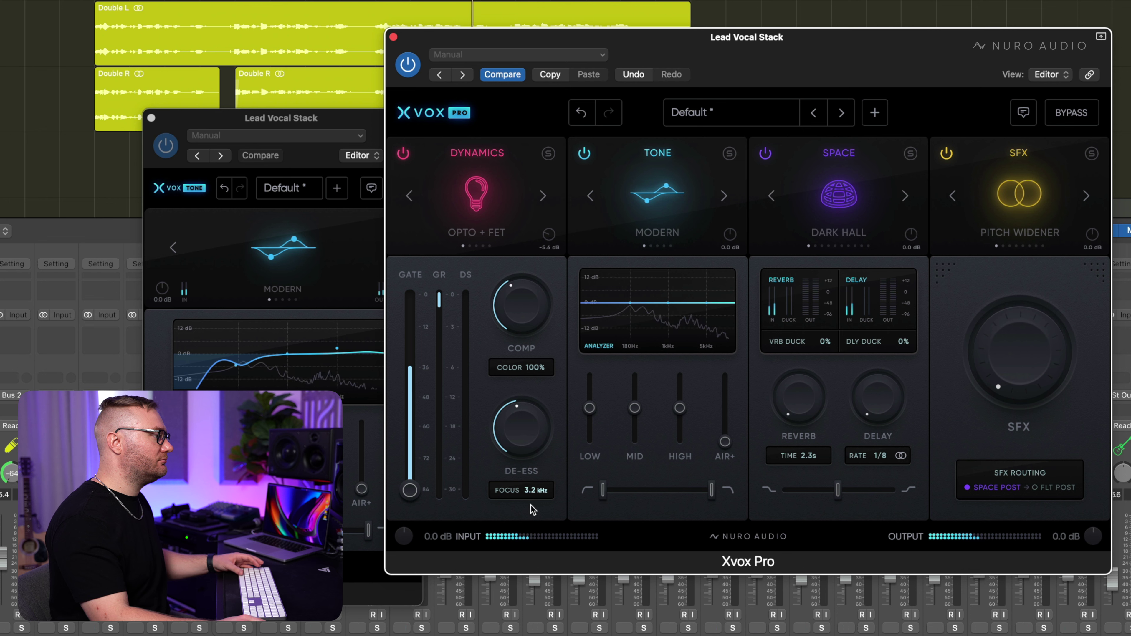
{"action": "left_click_drag", "start_coordinate": [533, 440], "coordinate": [532, 438]}
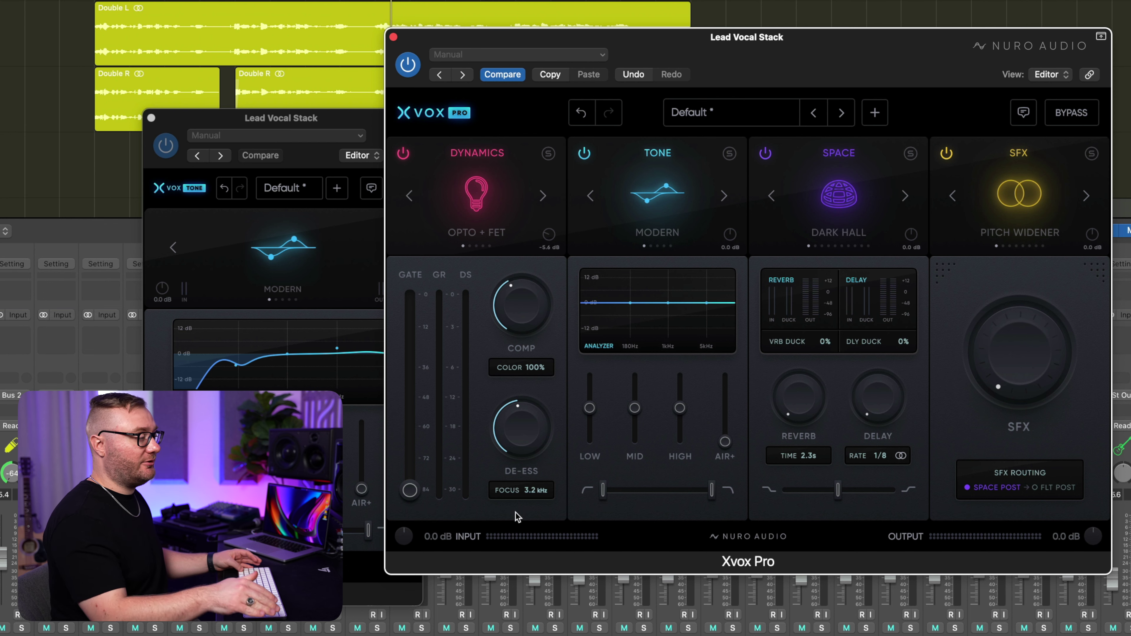
Step: Sweep the de-esser focus up and down during playback and settle it at 3.1 kHz
{"action": "left_click_drag", "start_coordinate": [534, 499], "coordinate": [535, 497]}
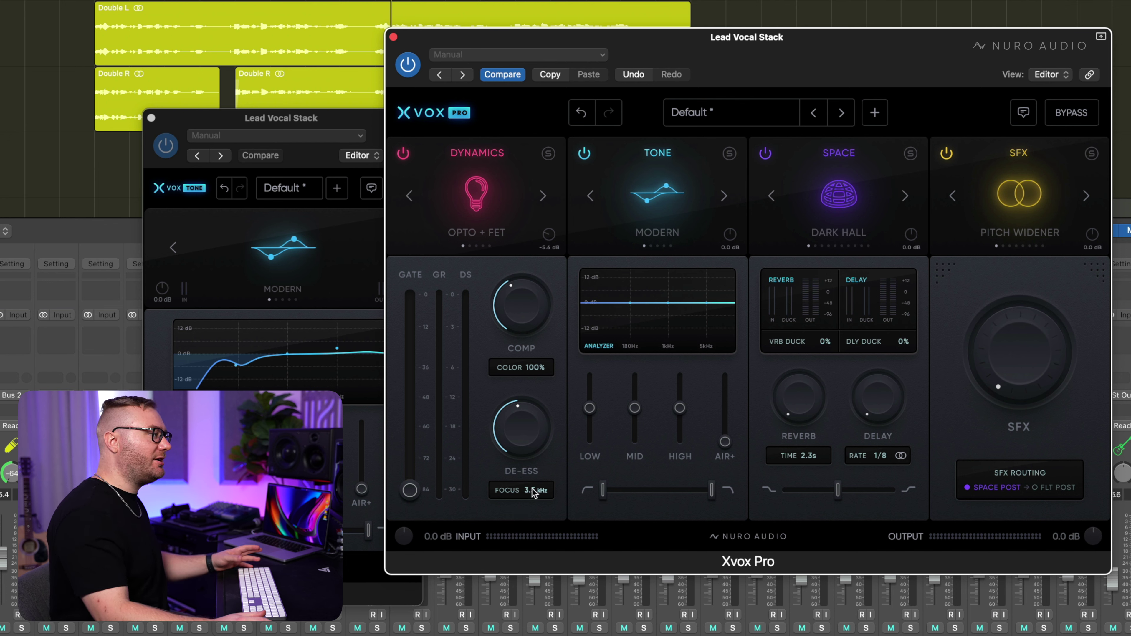
{"action": "key", "text": "space"}
{"action": "scroll", "coordinate": [534, 493], "scroll_direction": "up", "scroll_amount": 10}
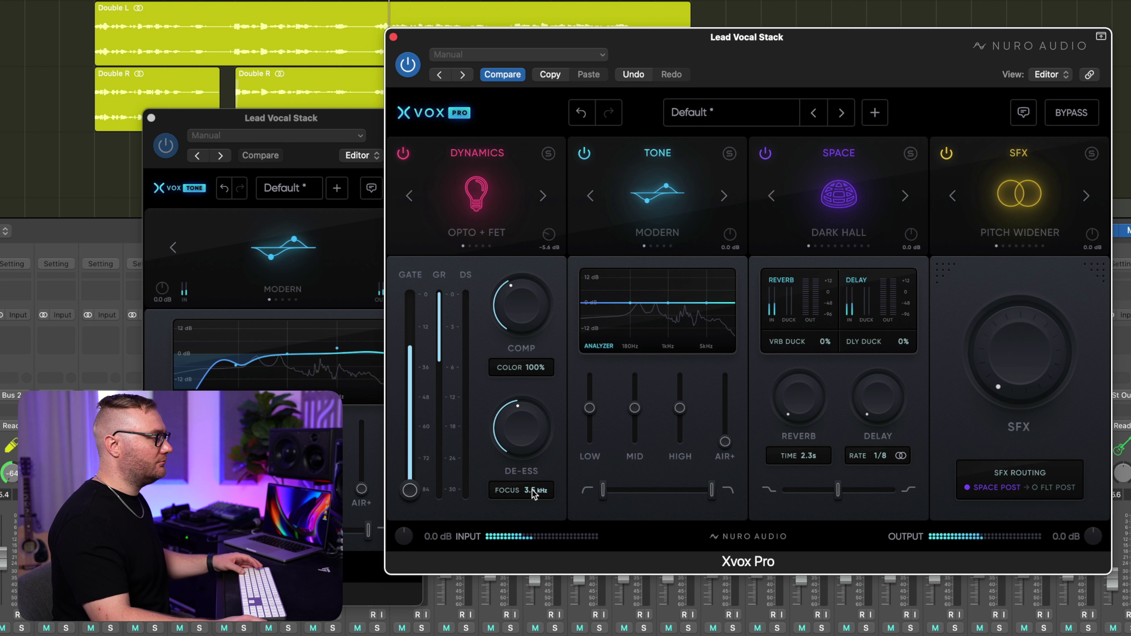
{"action": "scroll", "coordinate": [534, 496], "scroll_direction": "down", "scroll_amount": 8}
{"action": "scroll", "coordinate": [534, 499], "scroll_direction": "down", "scroll_amount": 5}
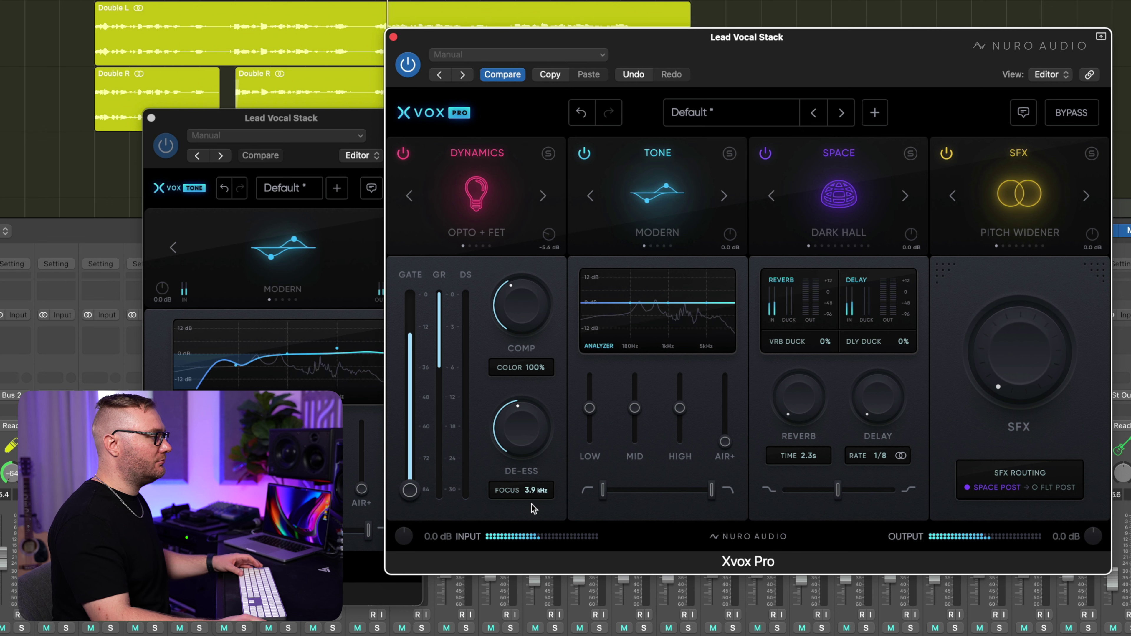
{"action": "scroll", "coordinate": [534, 495], "scroll_direction": "down", "scroll_amount": 1}
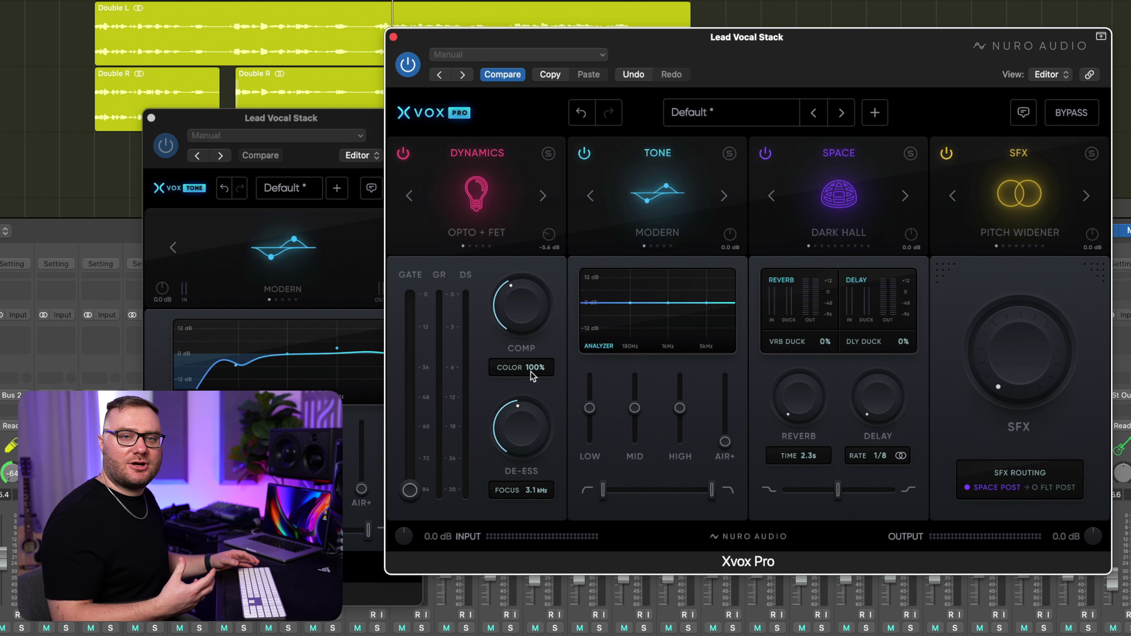
Step: Try higher and lower compressor color amounts while the lead vocal plays and settle the color at 126%
{"action": "left_click_drag", "start_coordinate": [531, 371], "coordinate": [538, 367]}
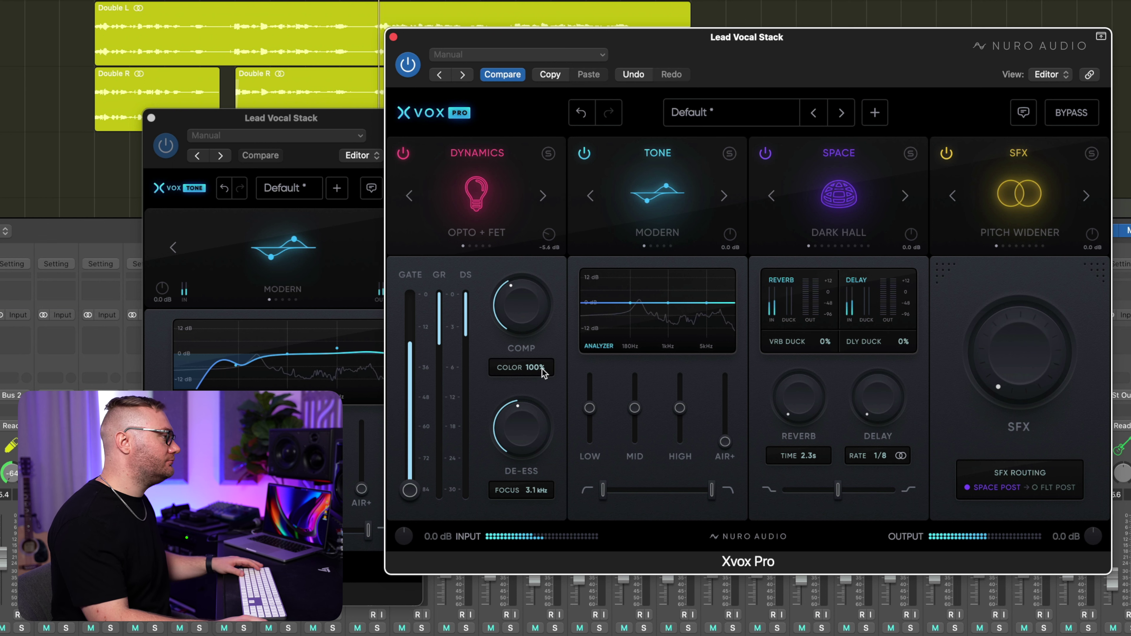
{"action": "left_click_drag", "start_coordinate": [537, 370], "coordinate": [564, 301]}
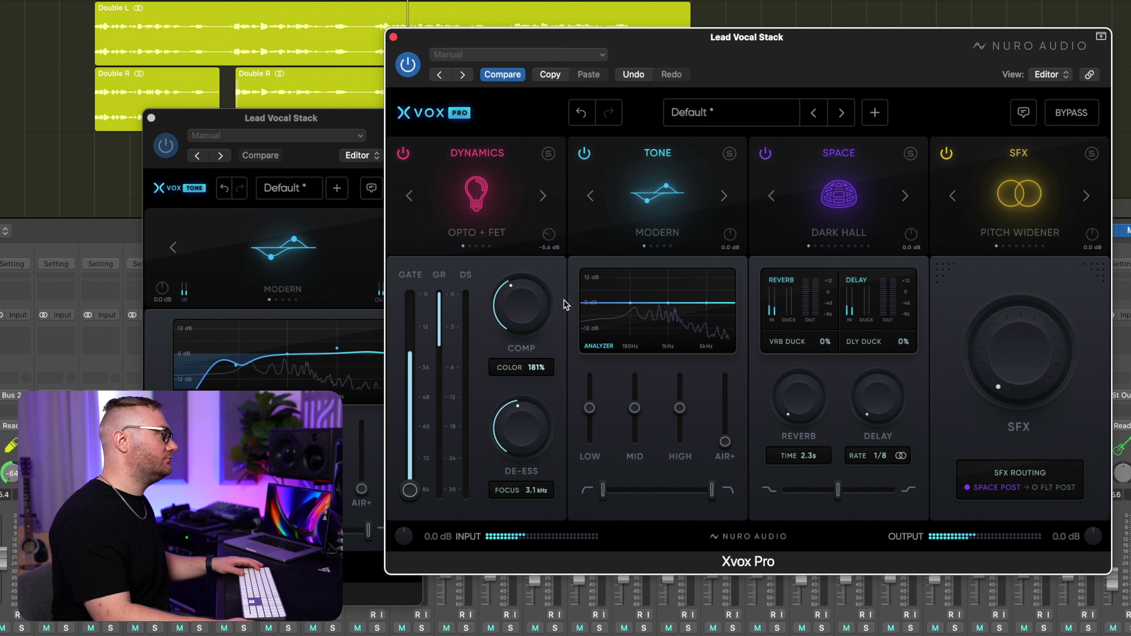
{"action": "left_click_drag", "start_coordinate": [536, 395], "coordinate": [523, 463]}
{"action": "left_click_drag", "start_coordinate": [544, 380], "coordinate": [525, 371]}
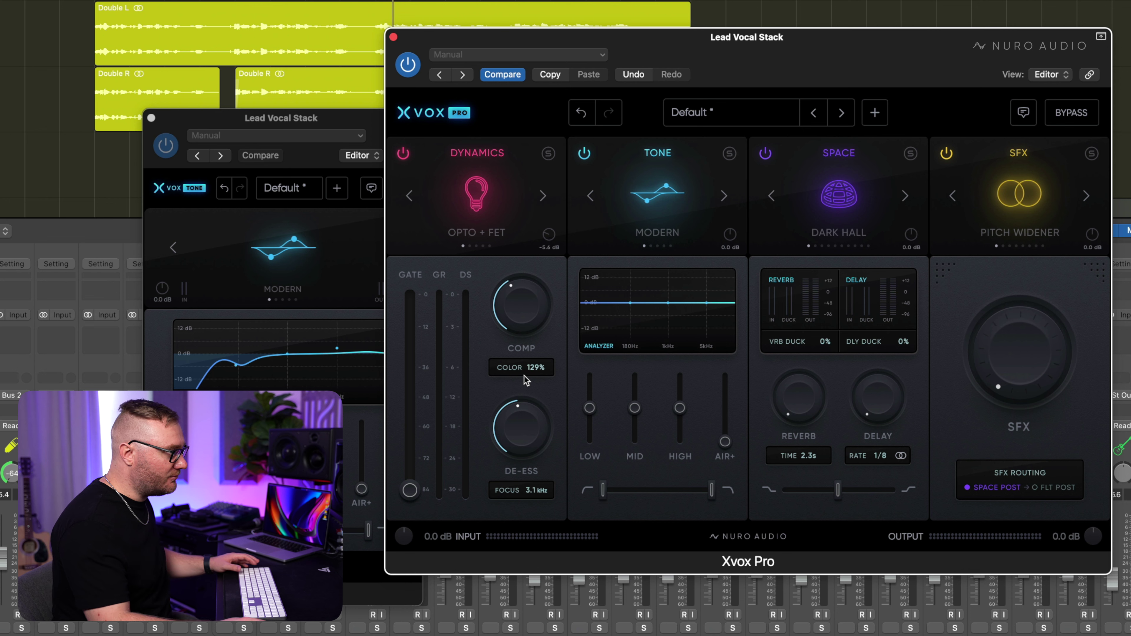
{"action": "mouse_move", "coordinate": [538, 371]}
{"action": "left_mouse_down"}
{"action": "mouse_move", "coordinate": [538, 394]}
{"action": "mouse_move", "coordinate": [542, 356]}
{"action": "left_mouse_up"}
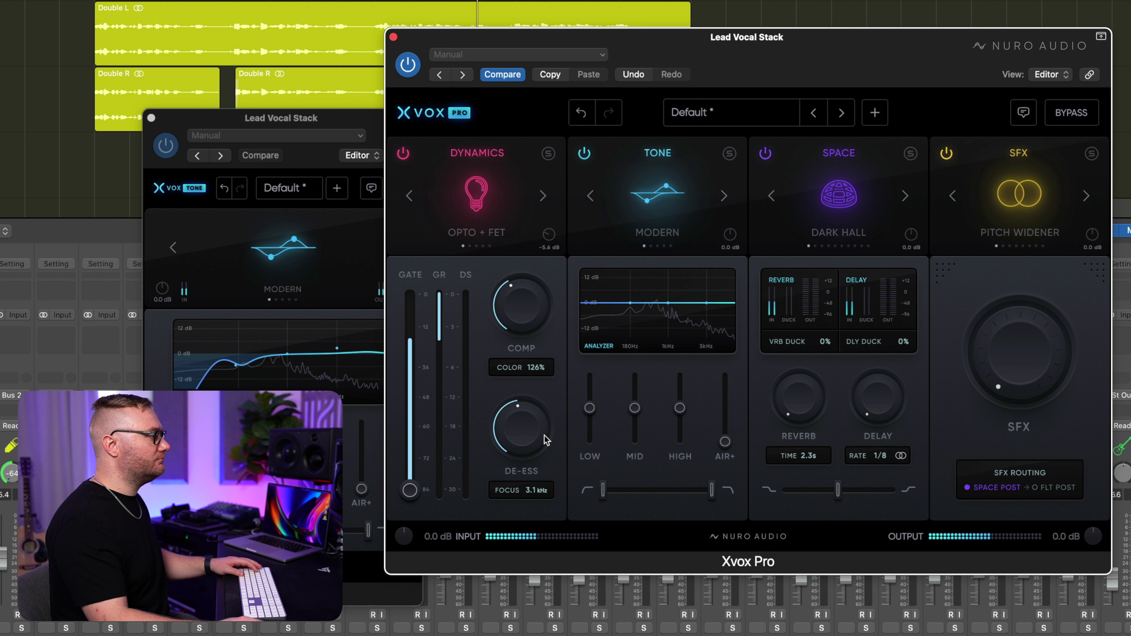
{"action": "key", "text": "space"}
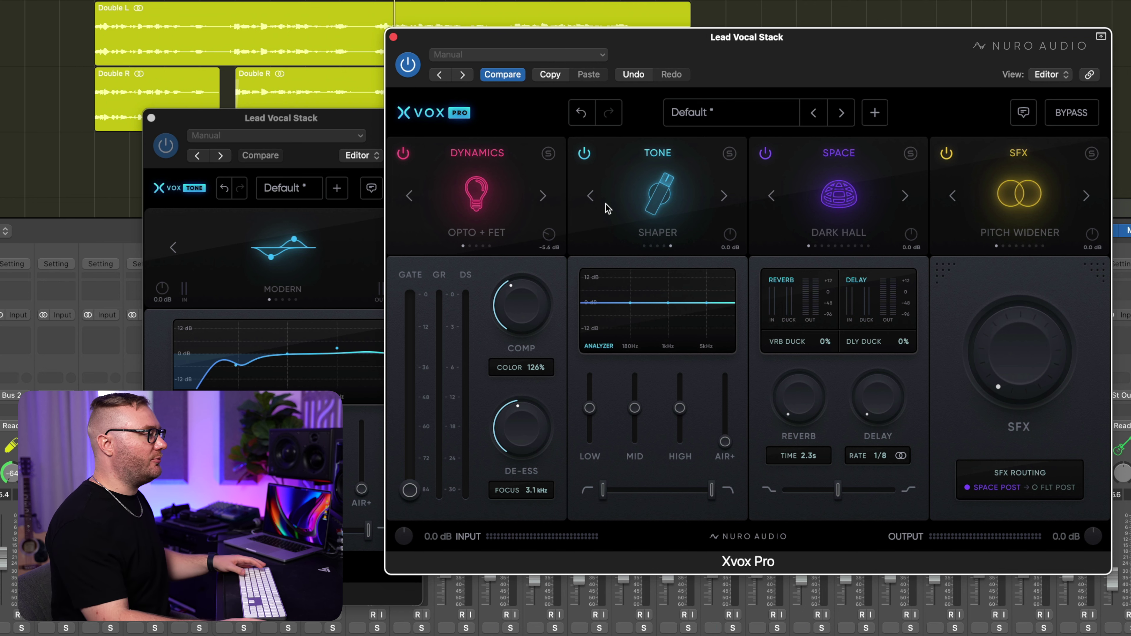
Step: Boost the Shaper lows and highs, dip the mids, set the low cut to 76 Hz, and compare with the Tone module off
{"action": "key", "text": "space"}
{"action": "left_click_drag", "start_coordinate": [679, 408], "coordinate": [680, 399]}
{"action": "mouse_move", "coordinate": [590, 408]}
{"action": "left_mouse_down"}
{"action": "mouse_move", "coordinate": [634, 410]}
{"action": "mouse_move", "coordinate": [633, 427]}
{"action": "mouse_move", "coordinate": [590, 404]}
{"action": "left_mouse_up"}
{"action": "left_click_drag", "start_coordinate": [603, 490], "coordinate": [623, 490]}
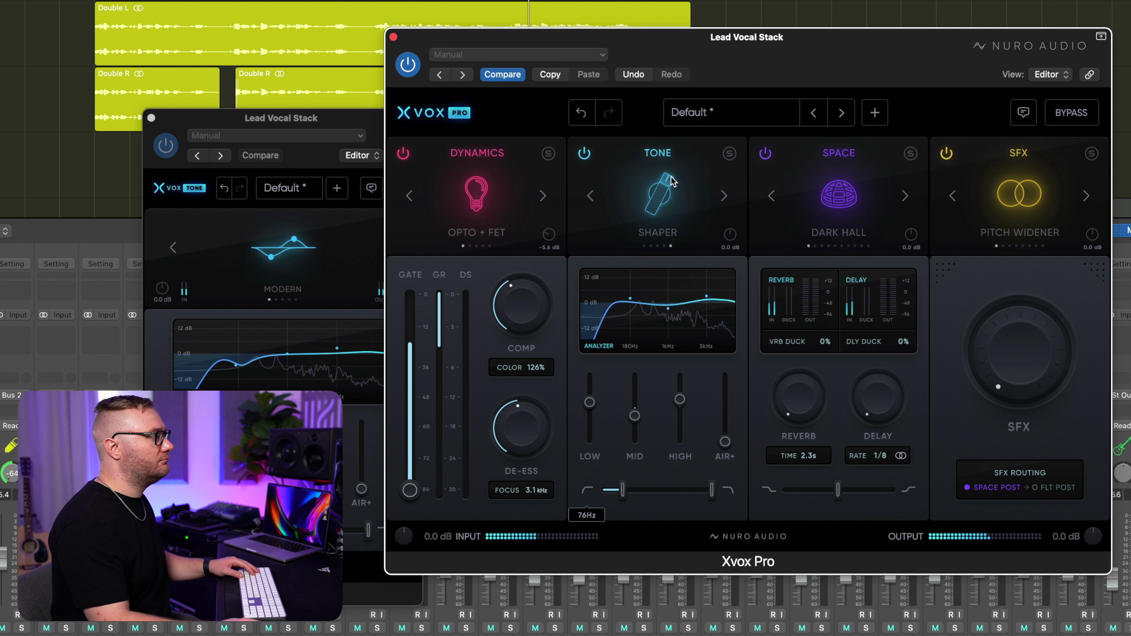
{"action": "left_click", "coordinate": [583, 154]}
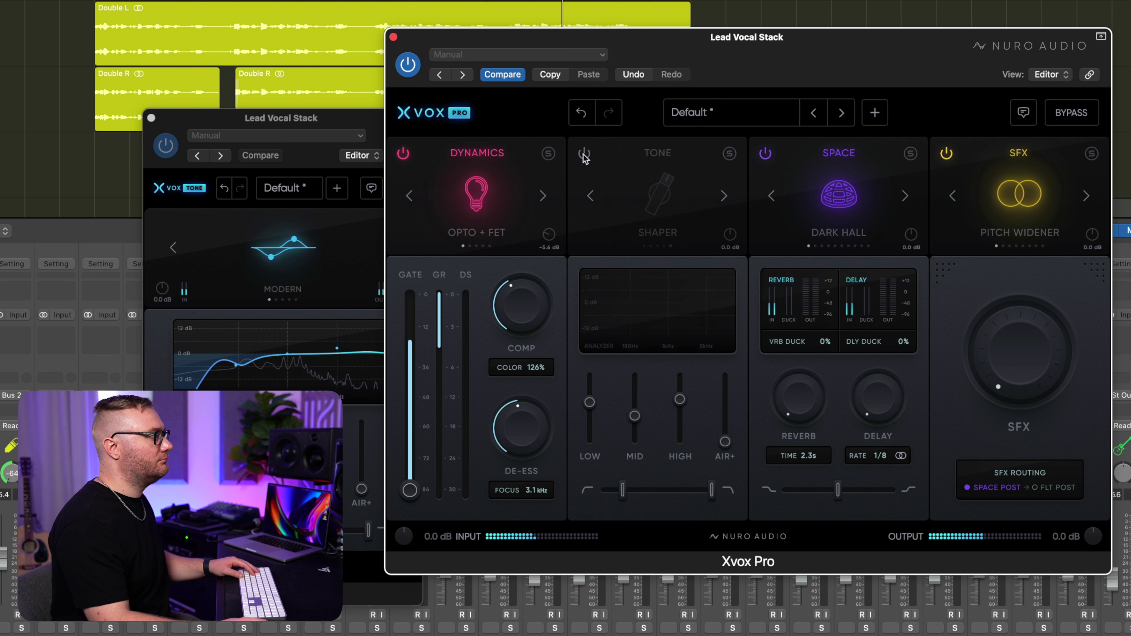
{"action": "left_click", "coordinate": [583, 154]}
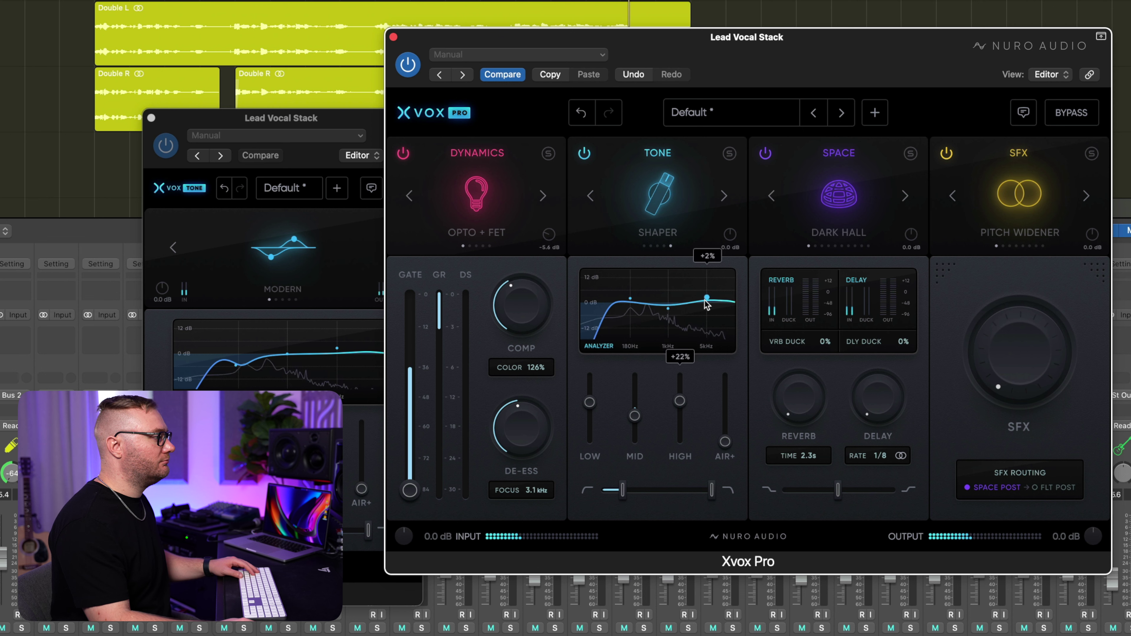
Step: Sweep the Shaper high band with an exaggerated boost, shift its frequency to -100%, and reduce it to a modest boost
{"action": "left_click_drag", "start_coordinate": [706, 306], "coordinate": [709, 305]}
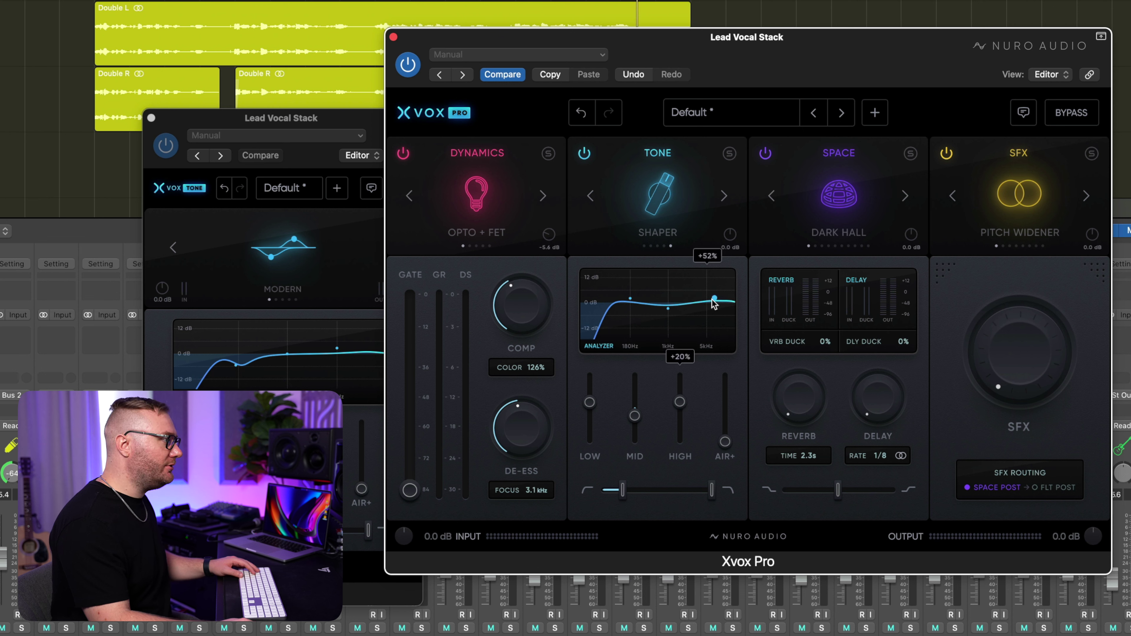
{"action": "left_click_drag", "start_coordinate": [713, 303], "coordinate": [717, 292]}
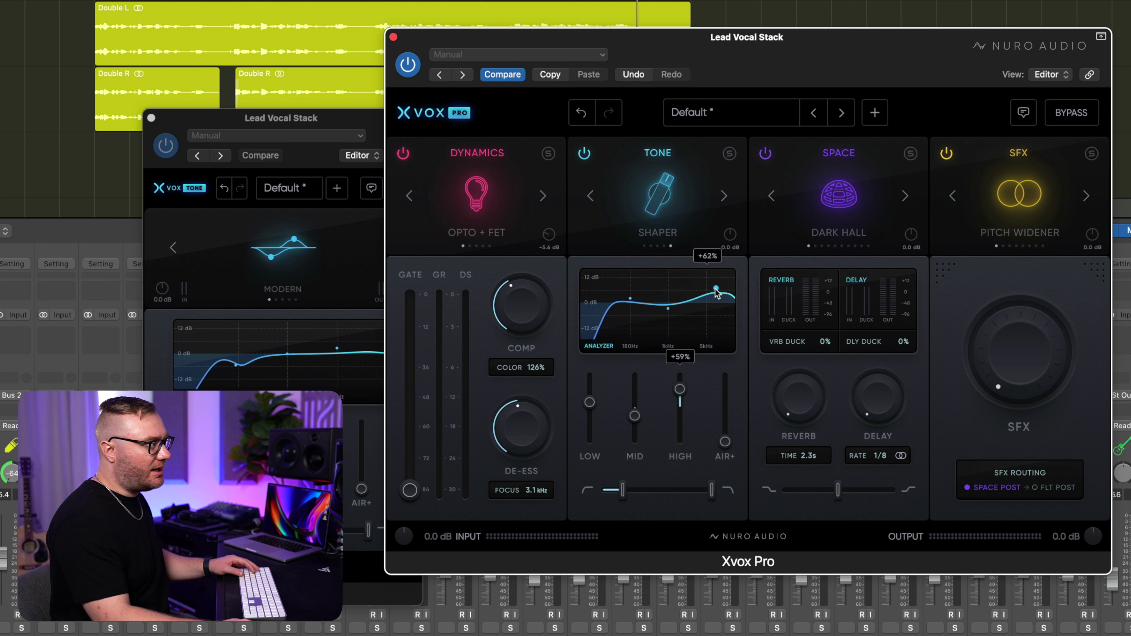
{"action": "left_click_drag", "start_coordinate": [712, 287], "coordinate": [693, 286]}
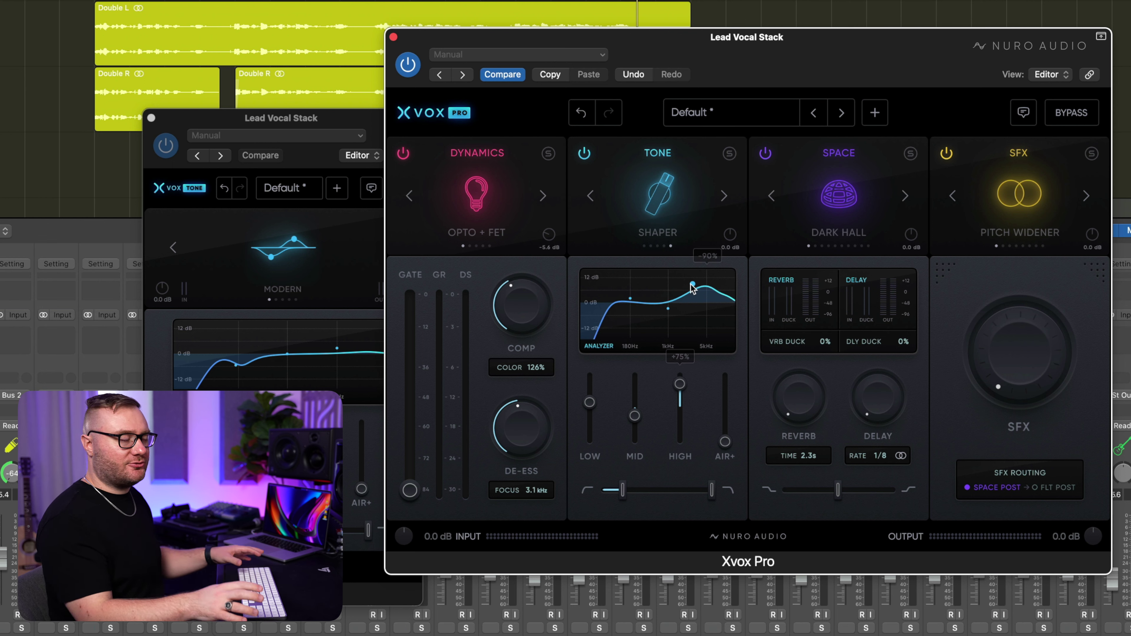
{"action": "key", "text": "space"}
{"action": "left_click_drag", "start_coordinate": [684, 288], "coordinate": [723, 289]}
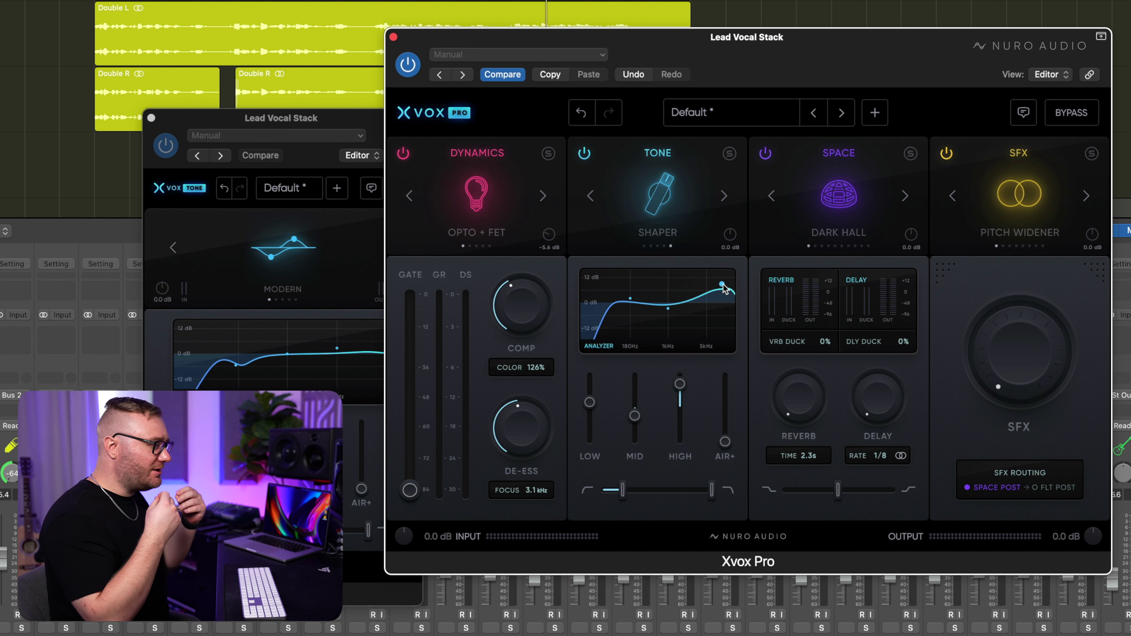
{"action": "left_click_drag", "start_coordinate": [723, 286], "coordinate": [689, 284]}
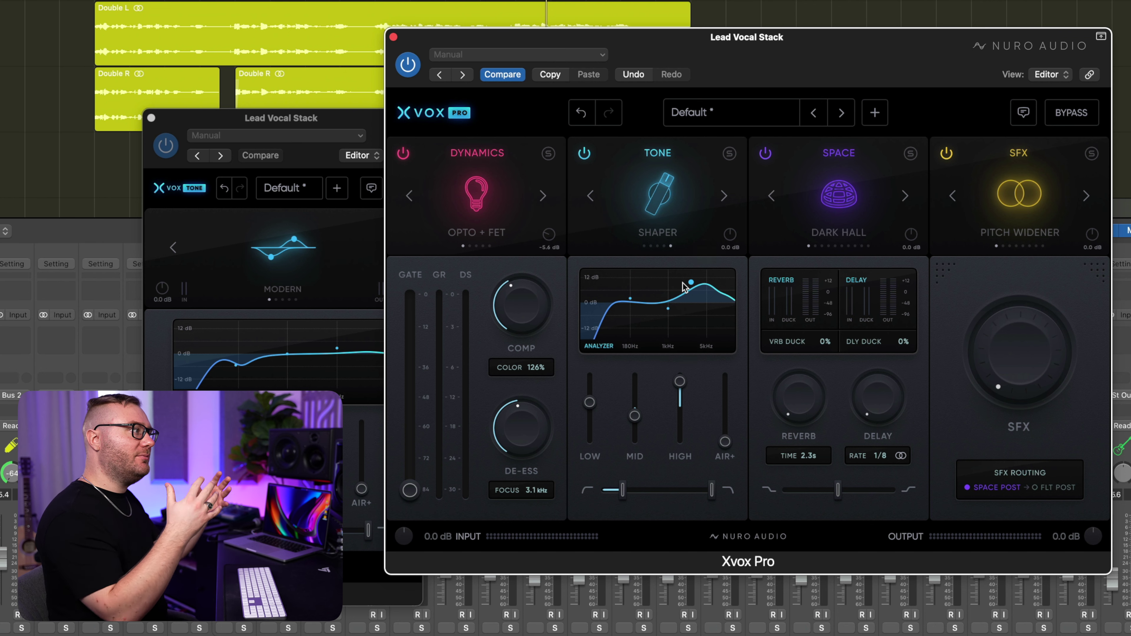
{"action": "left_click_drag", "start_coordinate": [694, 283], "coordinate": [695, 284]}
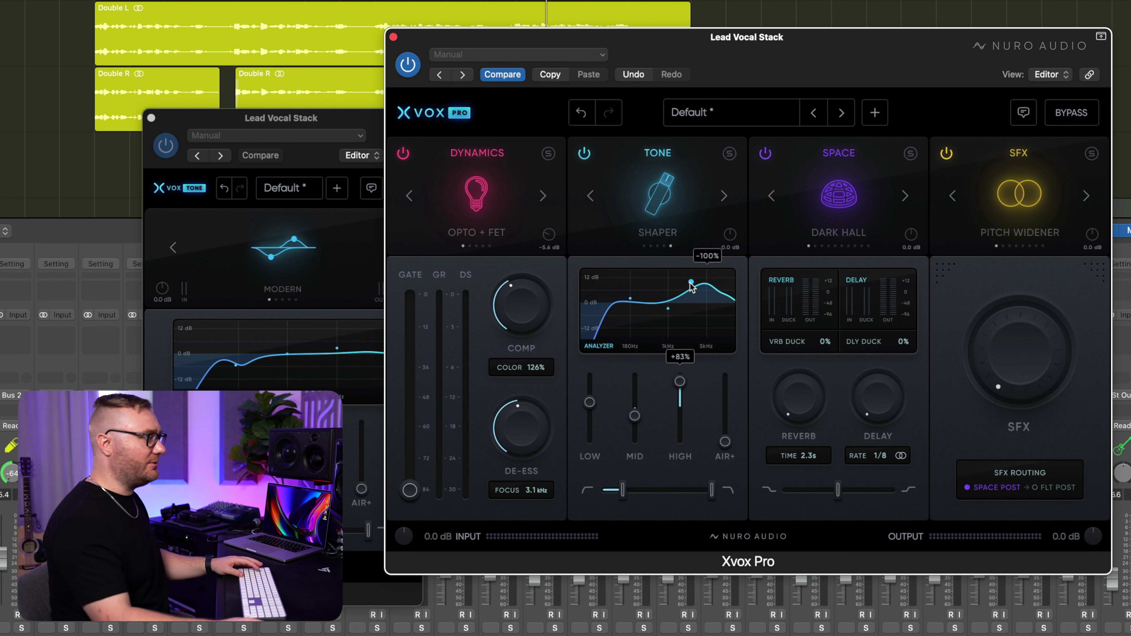
{"action": "key", "text": "space"}
{"action": "left_click_drag", "start_coordinate": [691, 285], "coordinate": [650, 281]}
Step: Raise the Shaper low band for more body, shift its frequency slightly lower, and ease the boost back during playback
{"action": "left_click_drag", "start_coordinate": [645, 279], "coordinate": [632, 293]}
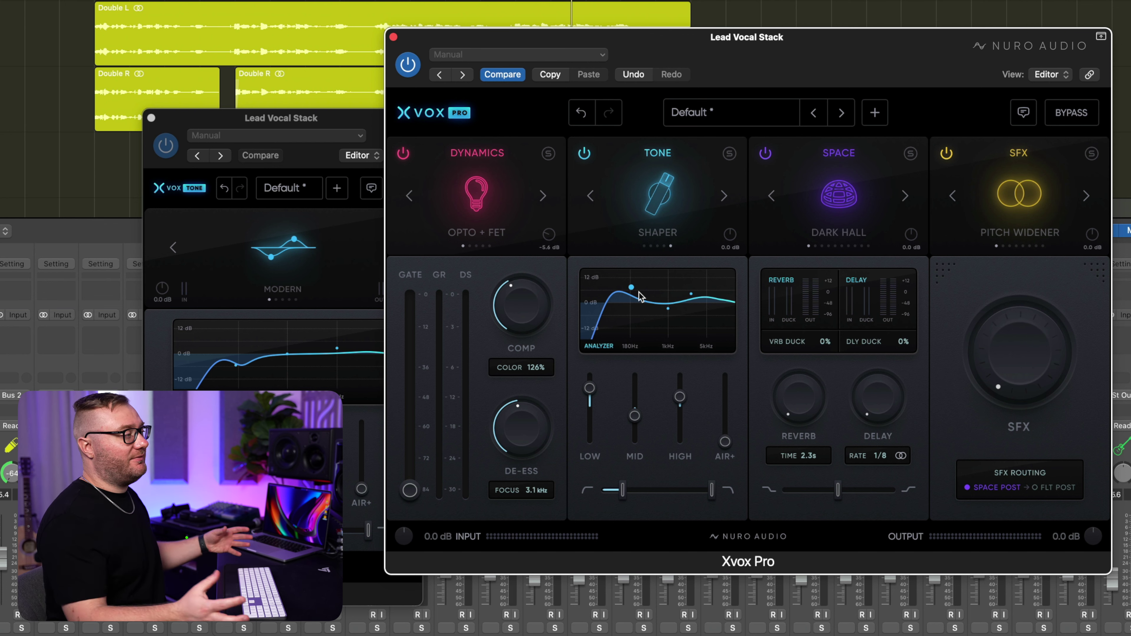
{"action": "key", "text": "space"}
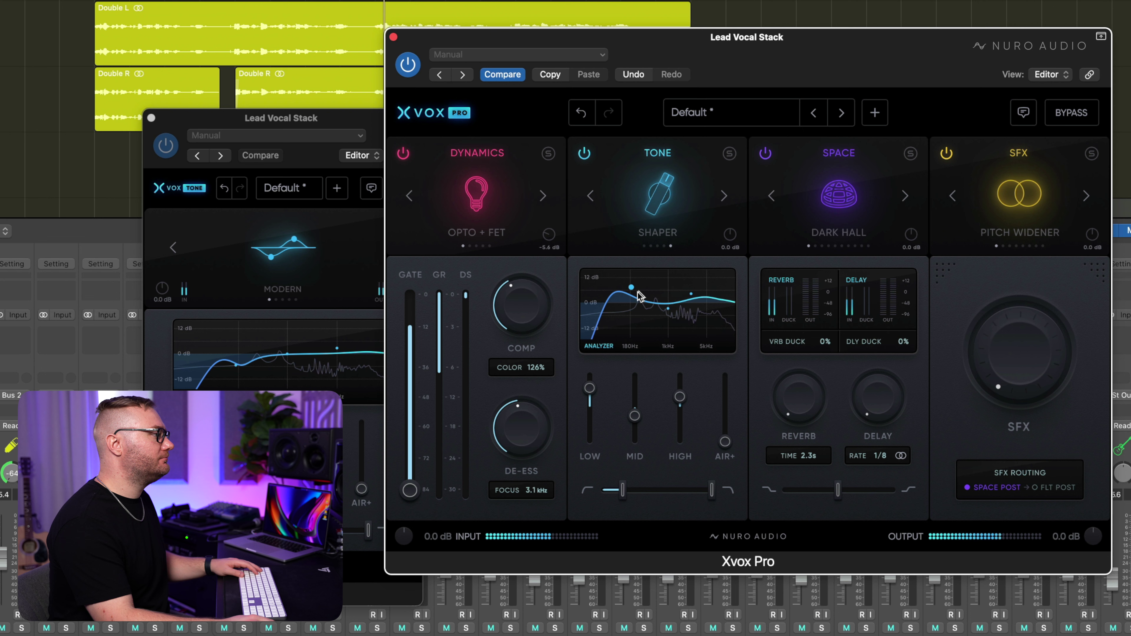
{"action": "left_click_drag", "start_coordinate": [637, 294], "coordinate": [630, 298]}
{"action": "key", "text": "space"}
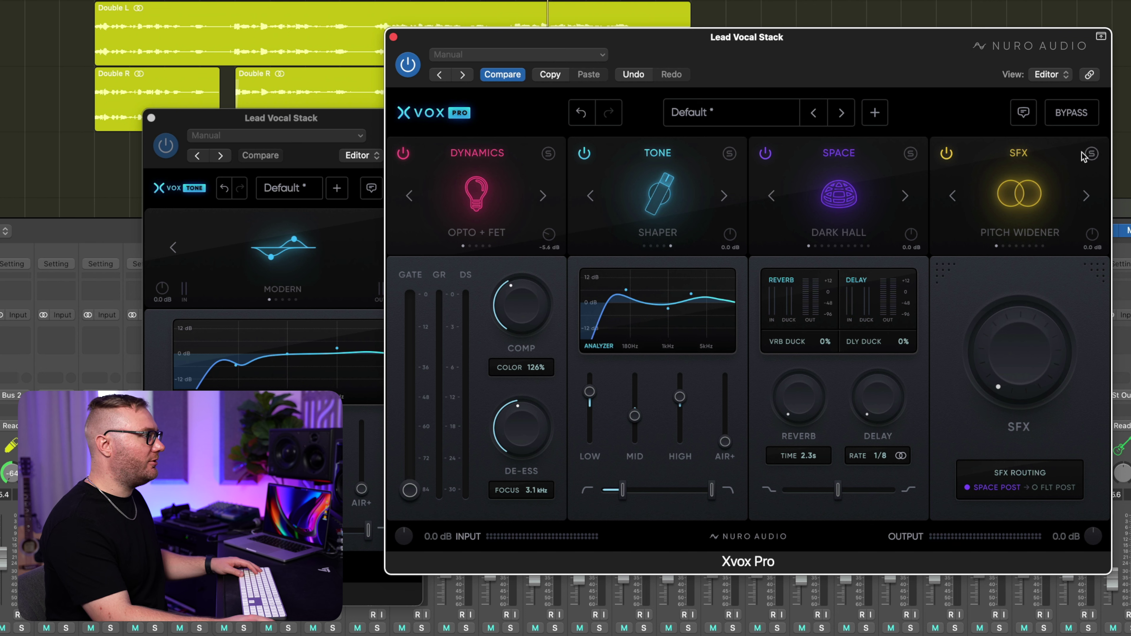
Step: Compare the playing lead vocal with the whole Xvox Pro chain bypassed and active
{"action": "key", "text": "space"}
{"action": "left_click", "coordinate": [1068, 117]}
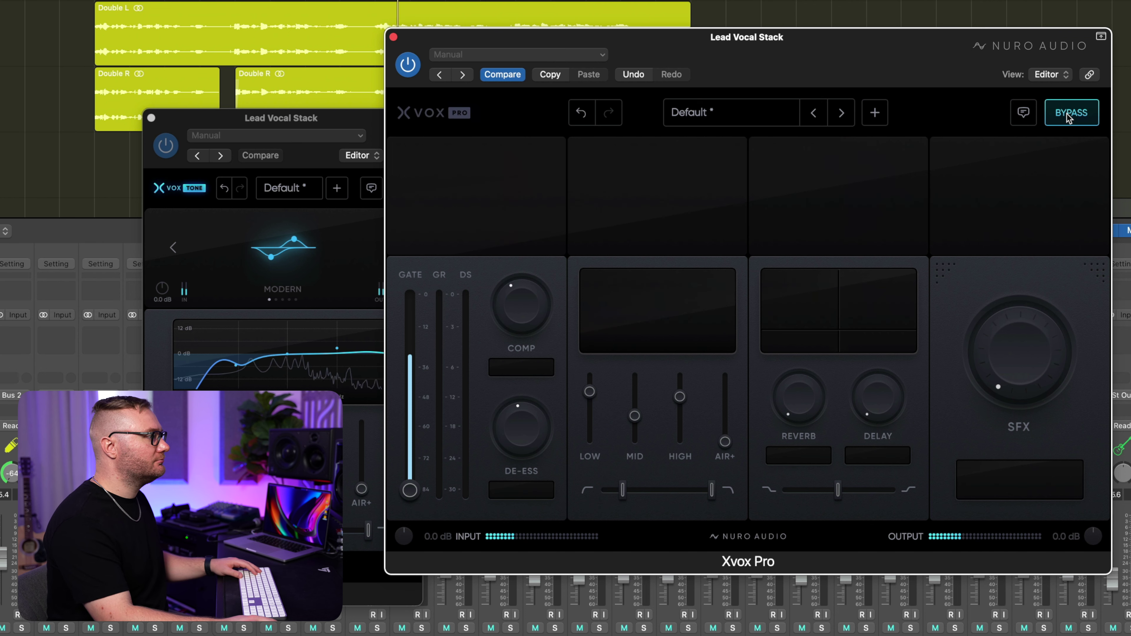
{"action": "left_click", "coordinate": [1068, 114]}
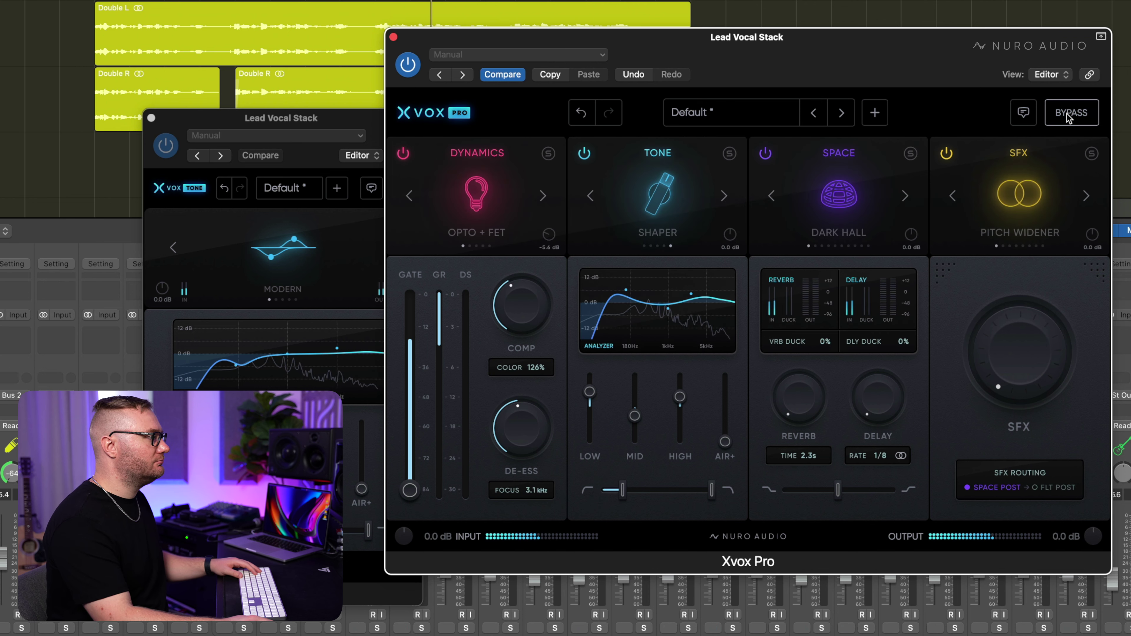
{"action": "key", "text": "space"}
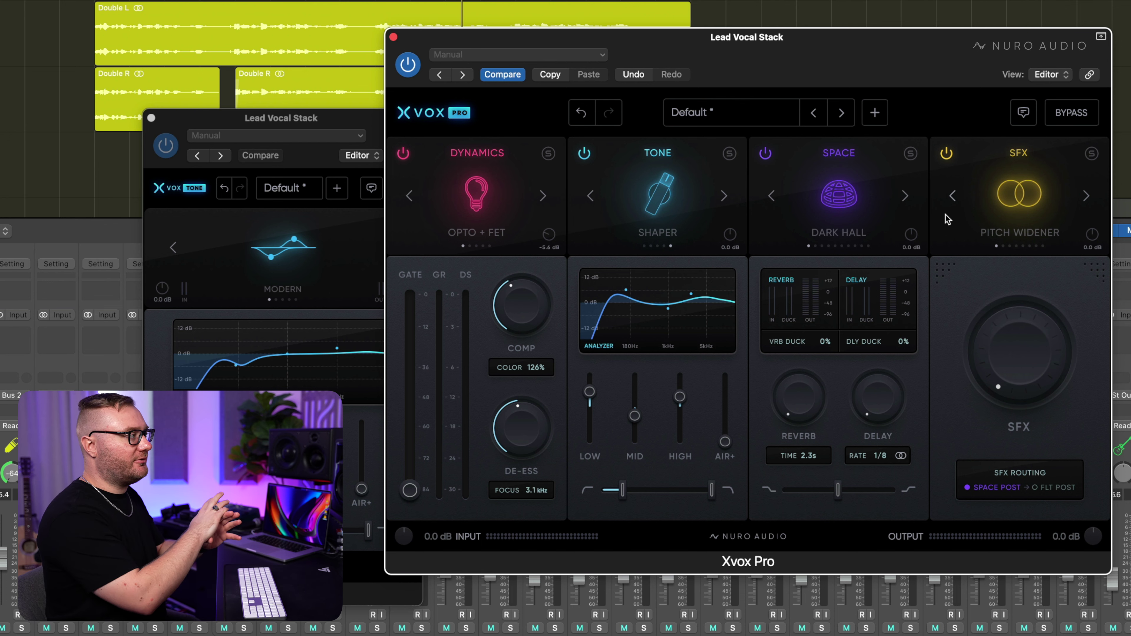
Step: Set the Space module to Crystal and balance its reverb at about 20% with a lower delay amount during playback
{"action": "key", "text": "space"}
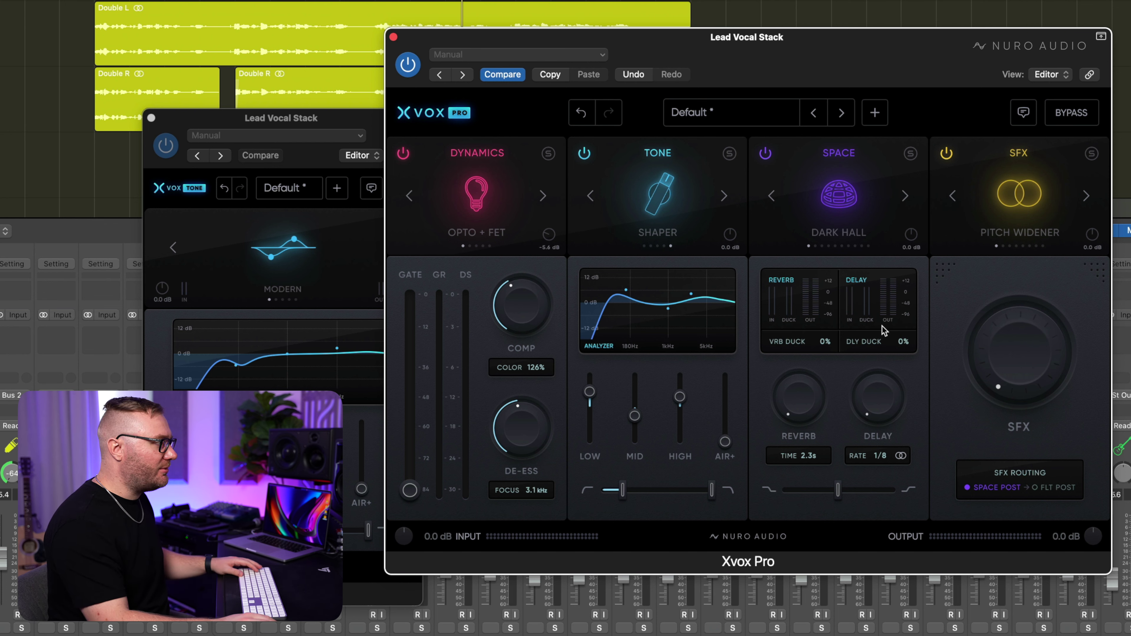
{"action": "left_click", "coordinate": [771, 196]}
{"action": "left_click", "coordinate": [772, 196]}
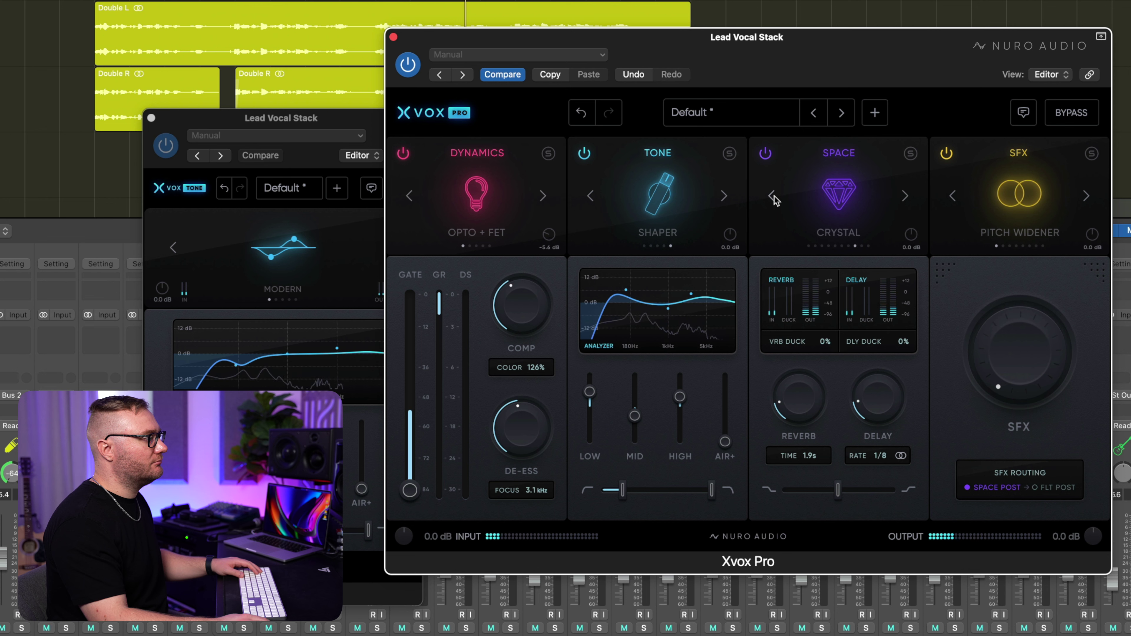
{"action": "mouse_move", "coordinate": [804, 381]}
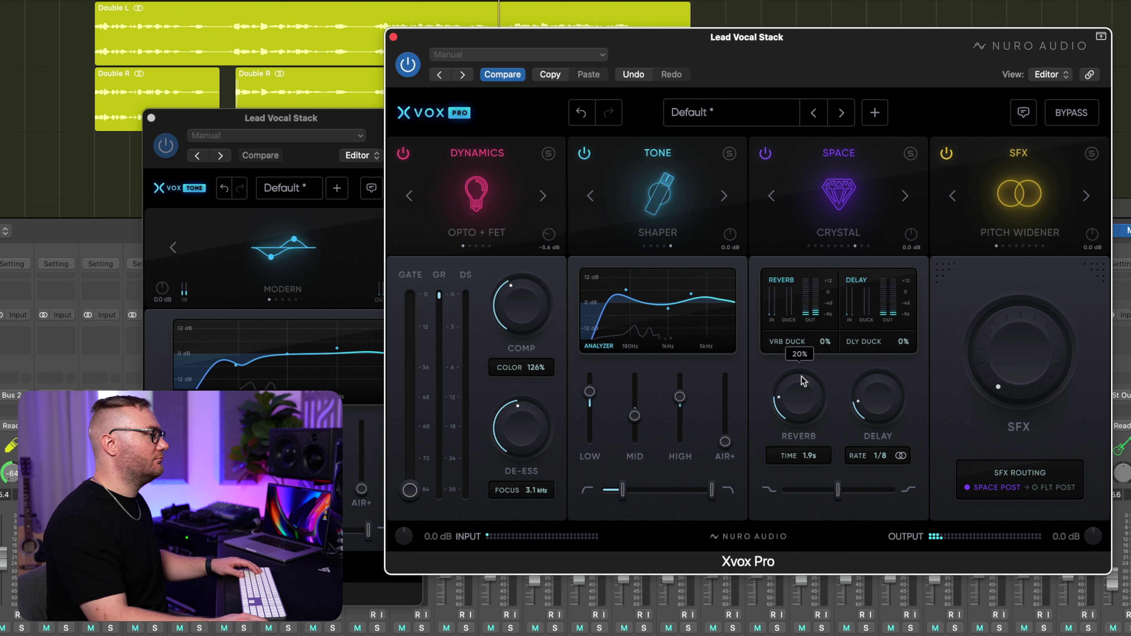
{"action": "left_click_drag", "start_coordinate": [860, 401], "coordinate": [860, 417]}
{"action": "mouse_move", "coordinate": [796, 399]}
{"action": "left_mouse_down"}
{"action": "mouse_move", "coordinate": [796, 388]}
{"action": "mouse_move", "coordinate": [794, 405]}
{"action": "left_mouse_up"}
{"action": "left_click_drag", "start_coordinate": [870, 409], "coordinate": [809, 410]}
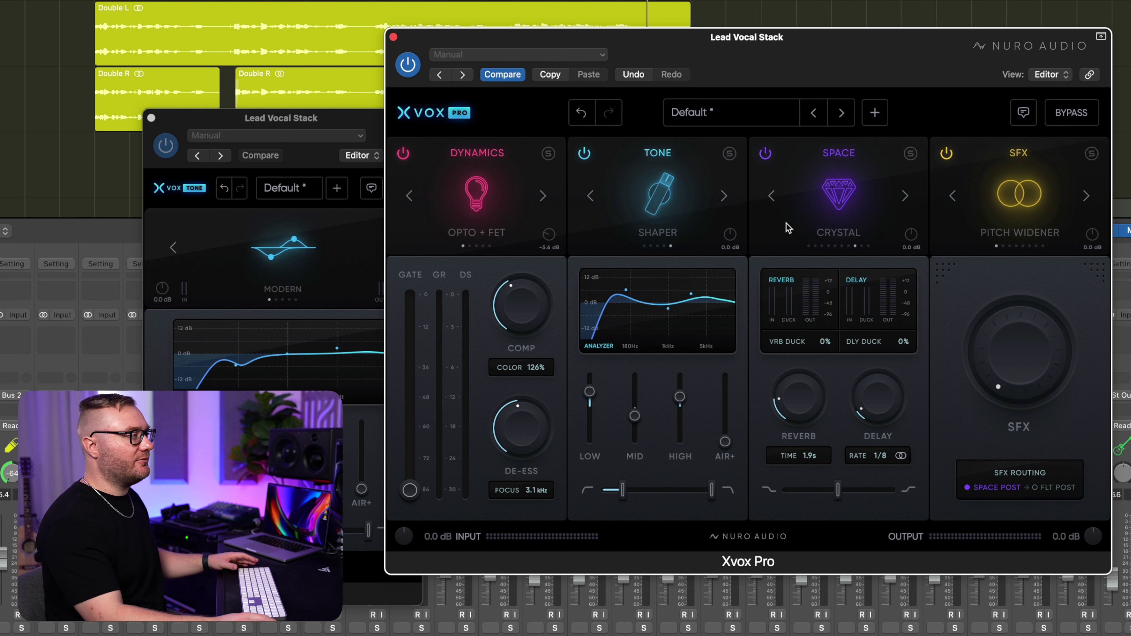
Step: Return Space to Crystal after previewing Infiniverb, and set reverb ducking to 39% and delay ducking to 7%
{"action": "left_click", "coordinate": [907, 196]}
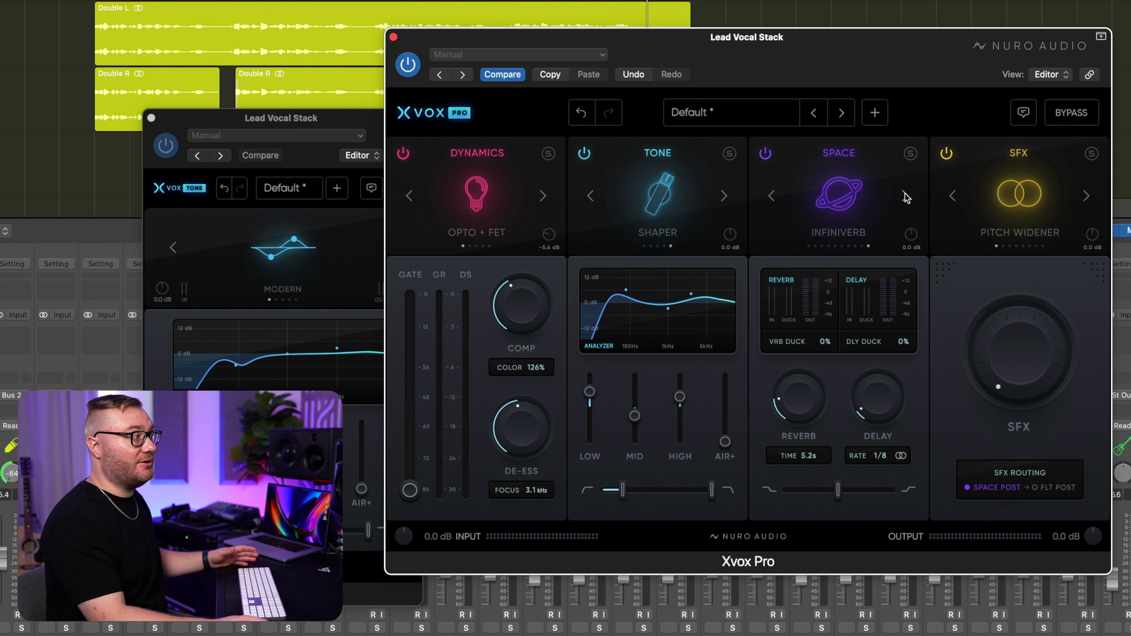
{"action": "left_click", "coordinate": [771, 201]}
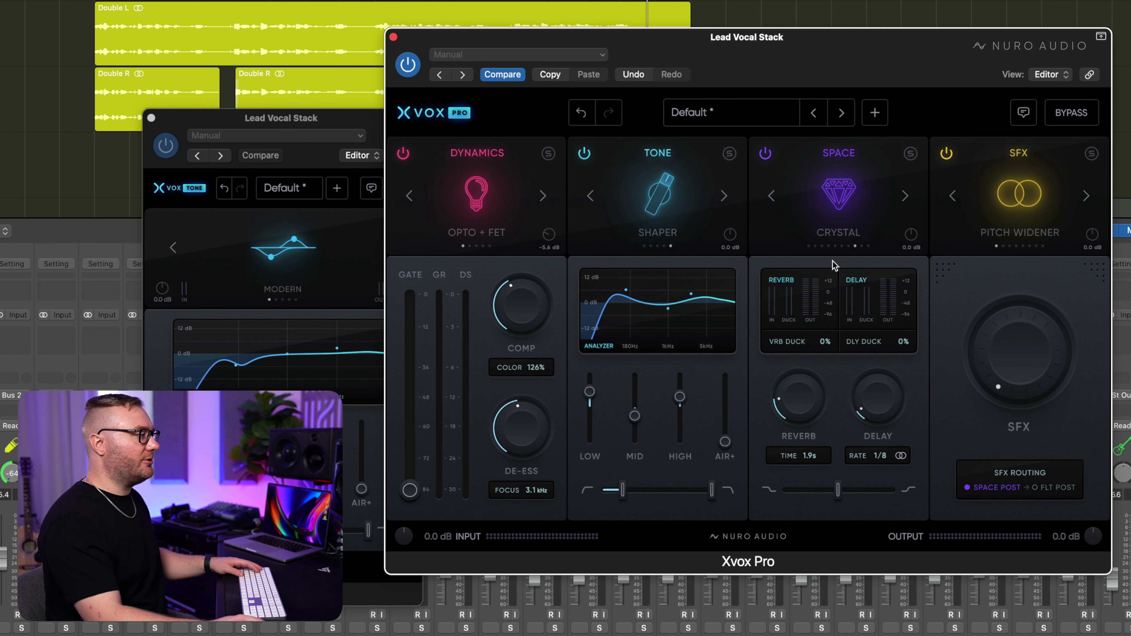
{"action": "key", "text": "space"}
{"action": "left_click_drag", "start_coordinate": [821, 344], "coordinate": [856, 268]}
{"action": "left_click_drag", "start_coordinate": [907, 347], "coordinate": [905, 332]}
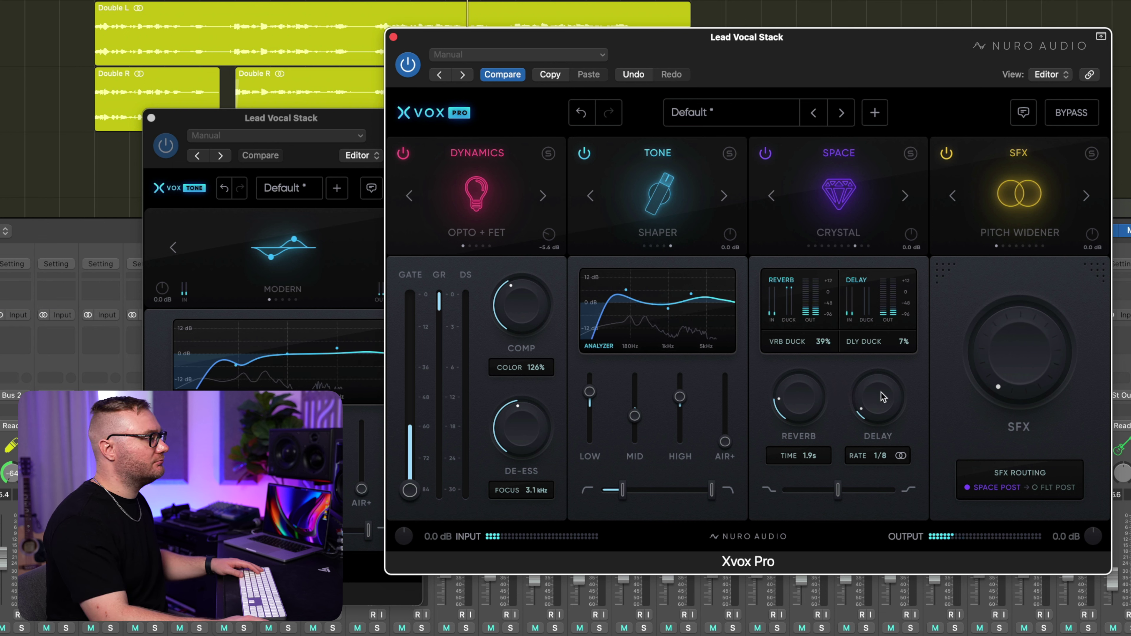
{"action": "key", "text": "space"}
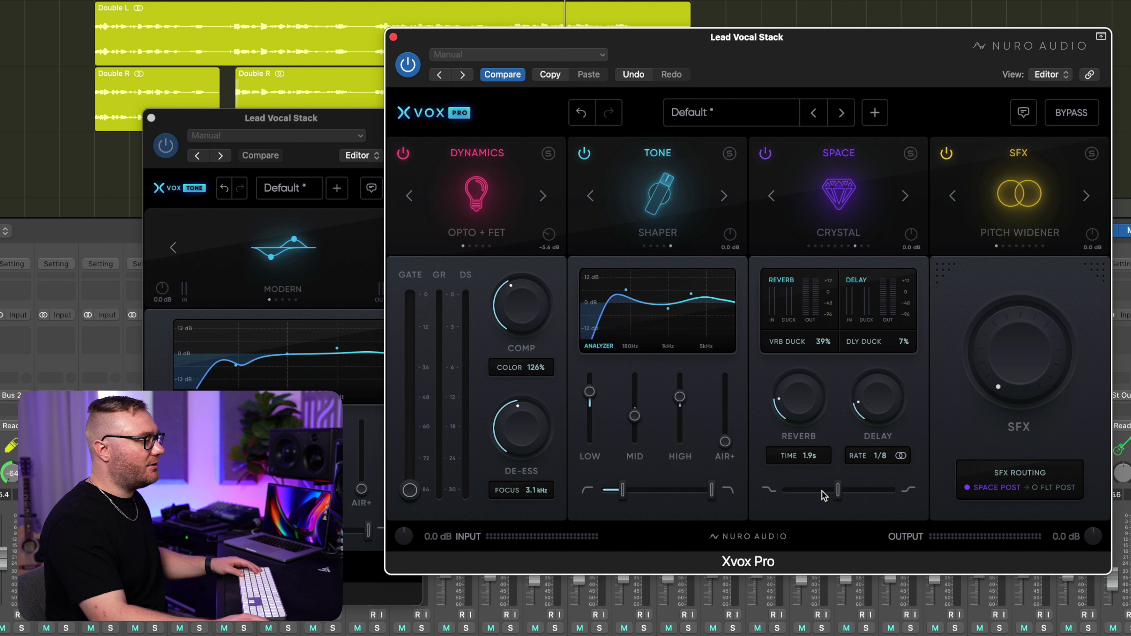
Step: Tilt the Space tone slightly brighter while reverb is temporarily at 51% and delay at 49%, and restore both to low amounts
{"action": "left_click_drag", "start_coordinate": [797, 413], "coordinate": [807, 350]}
{"action": "left_click_drag", "start_coordinate": [868, 405], "coordinate": [881, 337]}
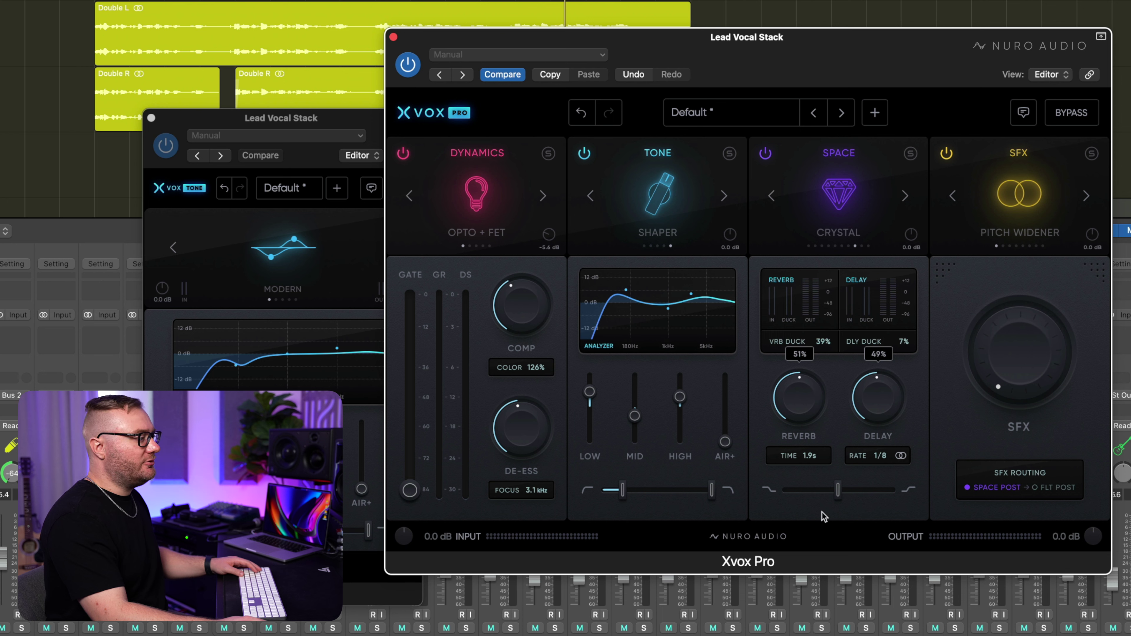
{"action": "key", "text": "space"}
{"action": "mouse_move", "coordinate": [836, 491]}
{"action": "left_mouse_down"}
{"action": "mouse_move", "coordinate": [782, 499]}
{"action": "mouse_move", "coordinate": [882, 498]}
{"action": "mouse_move", "coordinate": [851, 498]}
{"action": "left_mouse_up"}
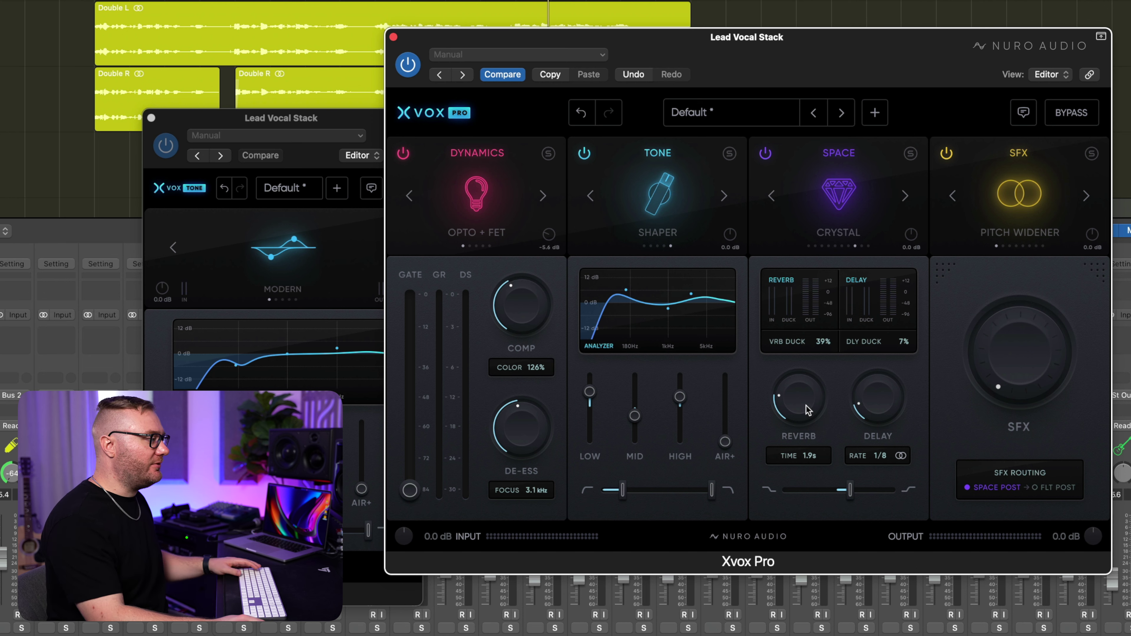
{"action": "key", "text": "space"}
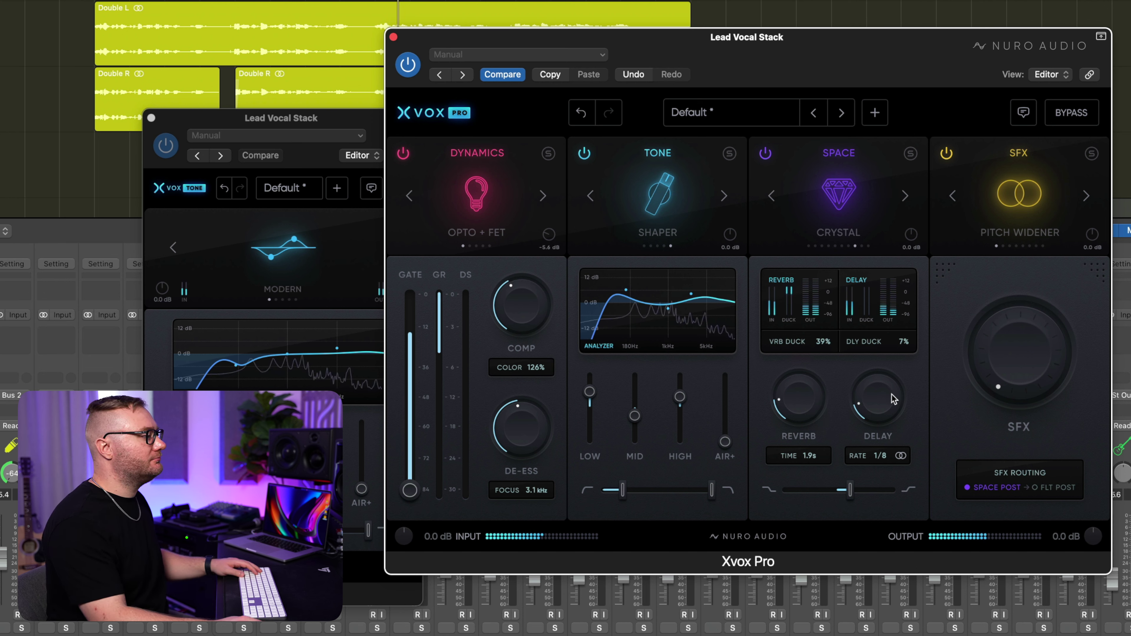
{"action": "left_click_drag", "start_coordinate": [847, 407], "coordinate": [860, 413]}
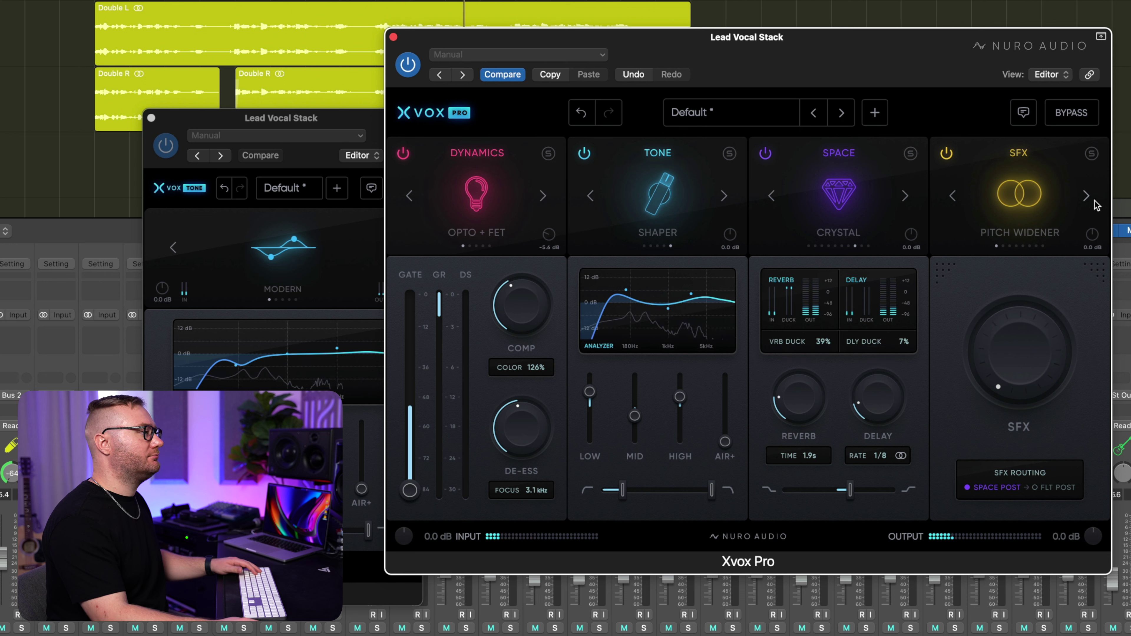
Step: Switch the SFX module to Tape Sat and raise its amount to slightly above 29% while the lead vocal plays
{"action": "left_click", "coordinate": [1086, 196]}
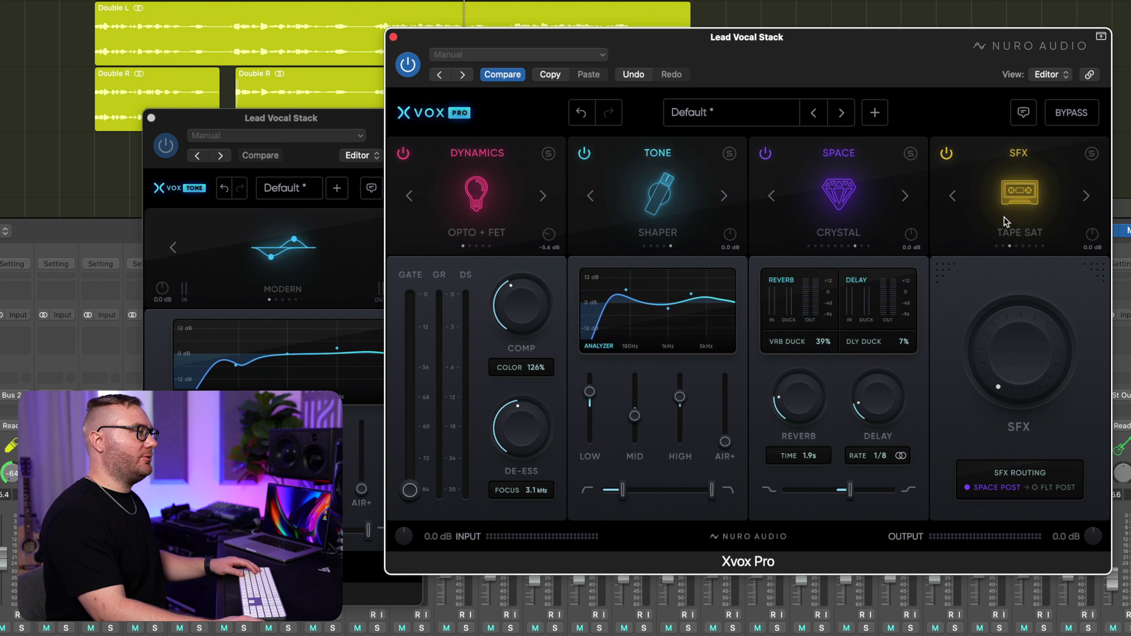
{"action": "key", "text": "space"}
{"action": "left_click_drag", "start_coordinate": [1026, 402], "coordinate": [1030, 300]}
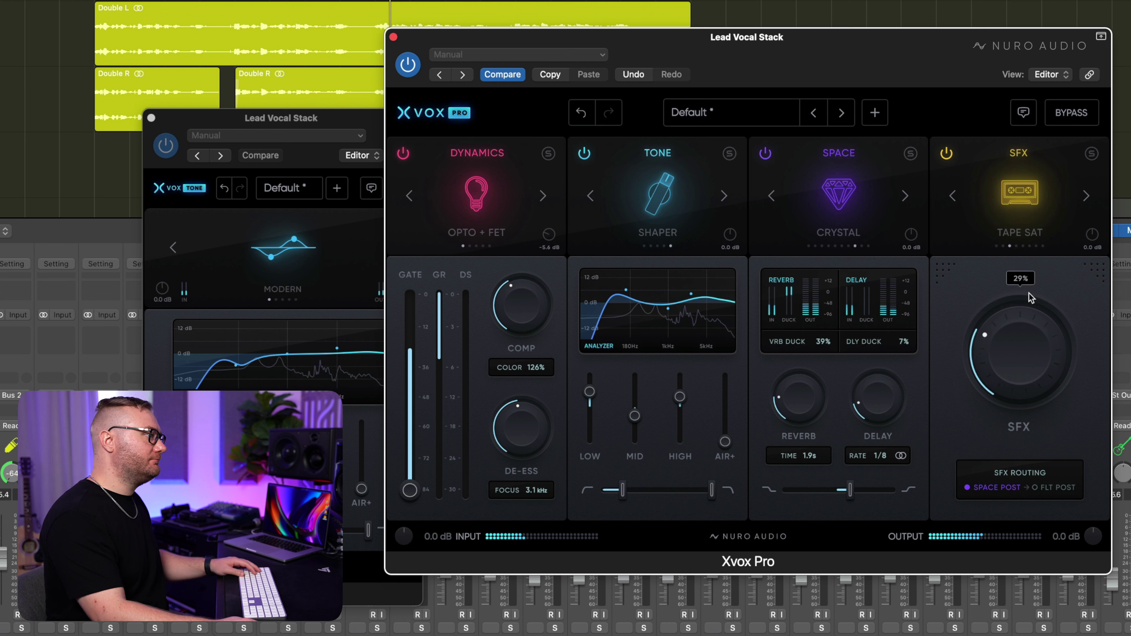
{"action": "left_click_drag", "start_coordinate": [1046, 238], "coordinate": [1026, 277]}
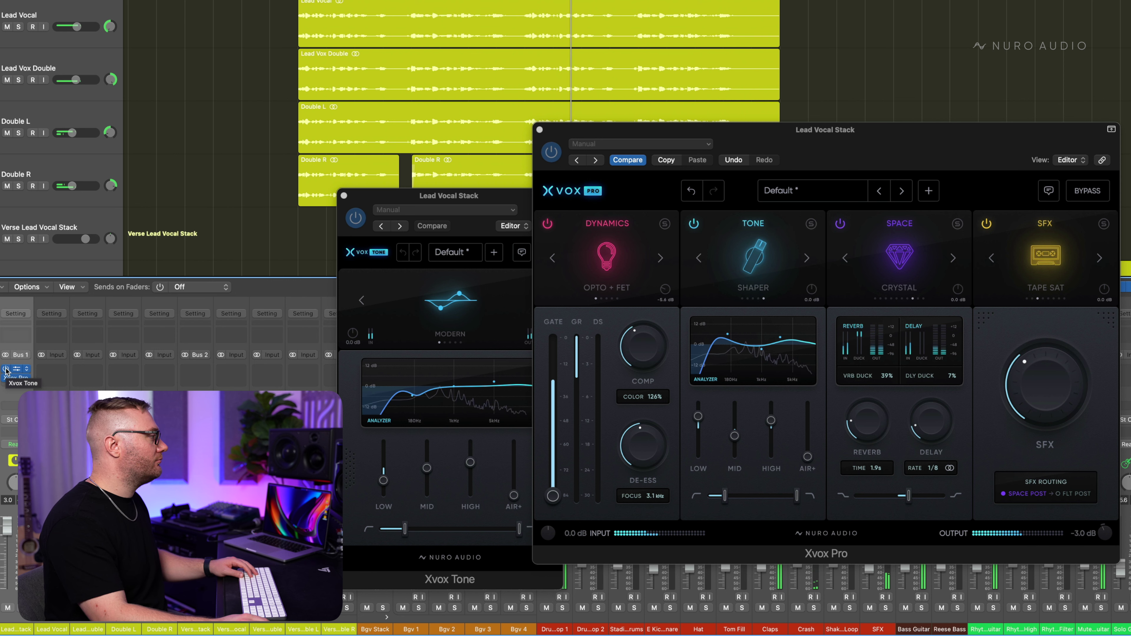
Step: Compare the Lead Vocal Stack with Xvox Tone and Xvox Pro bypassed and re-enabled during playback
{"action": "left_click", "coordinate": [7, 369]}
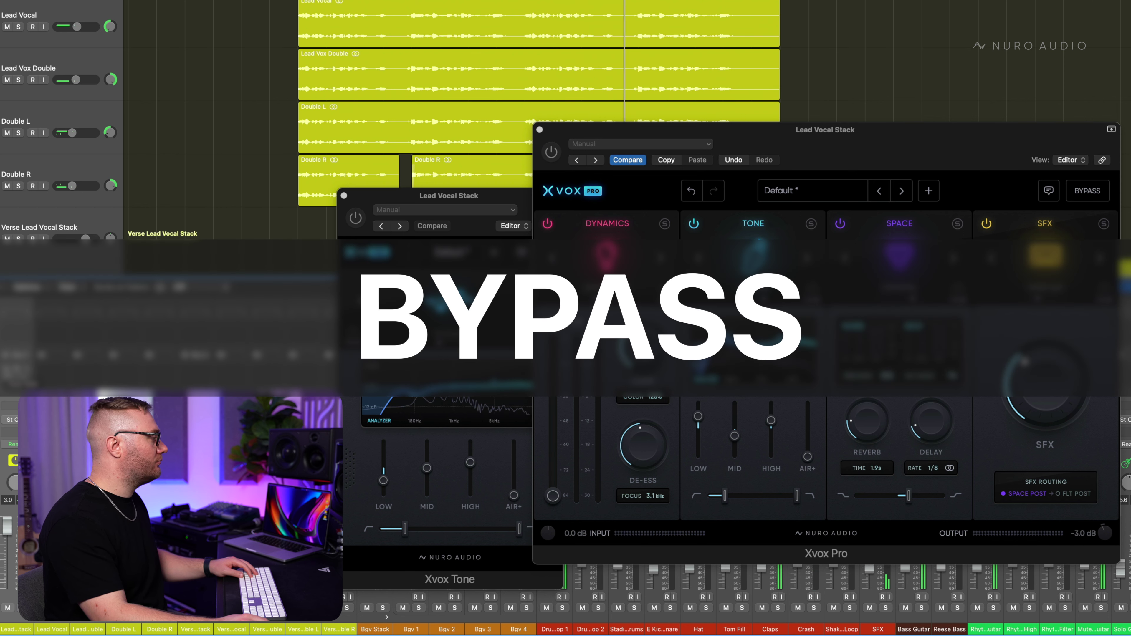
{"action": "left_click_drag", "start_coordinate": [6, 368], "coordinate": [5, 395]}
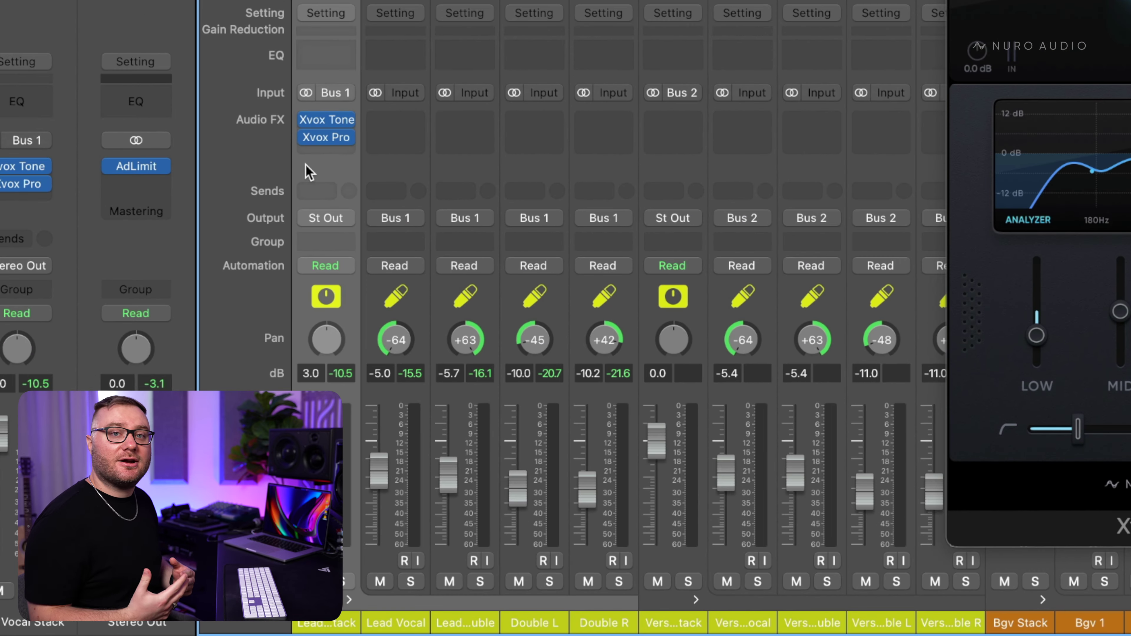
Step: Copy Xvox Tone and Xvox Pro from the Lead Vocal Stack to the Verse Lead Vocal Stack and check them during playback
{"action": "left_click_drag", "start_coordinate": [327, 119], "coordinate": [675, 125]}
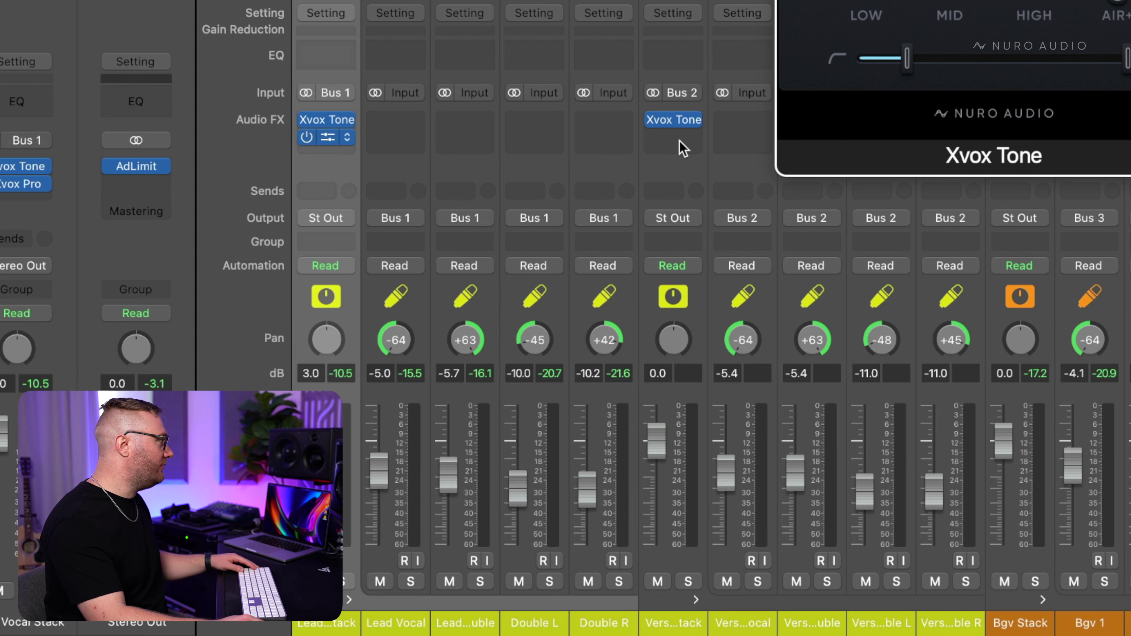
{"action": "left_click_drag", "start_coordinate": [328, 144], "coordinate": [657, 165]}
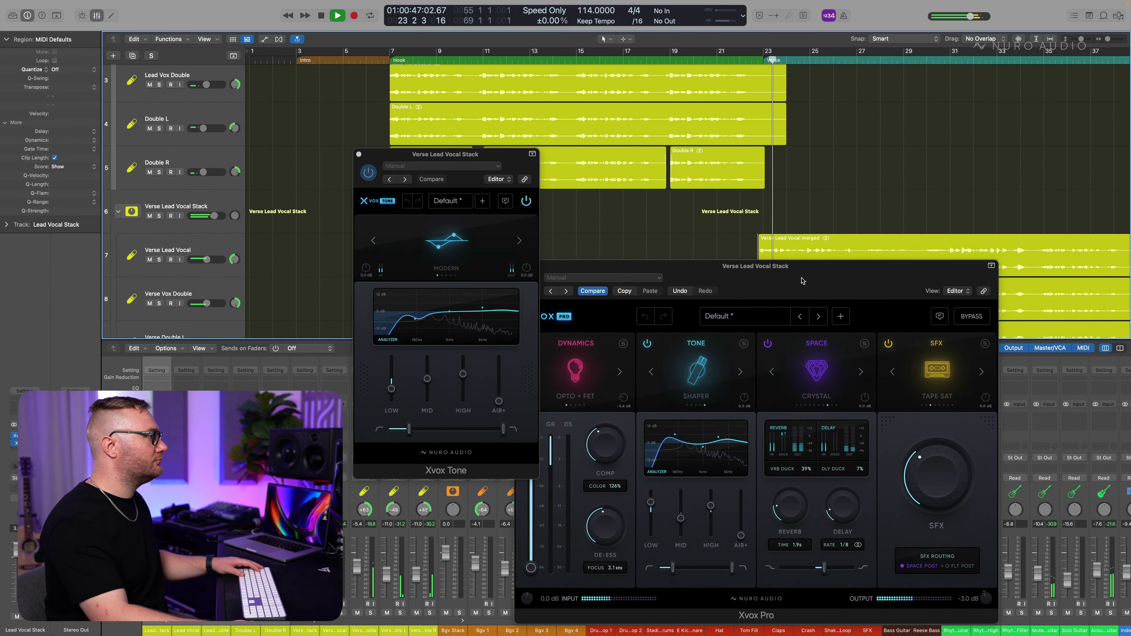
{"action": "left_click_drag", "start_coordinate": [507, 175], "coordinate": [520, 189]}
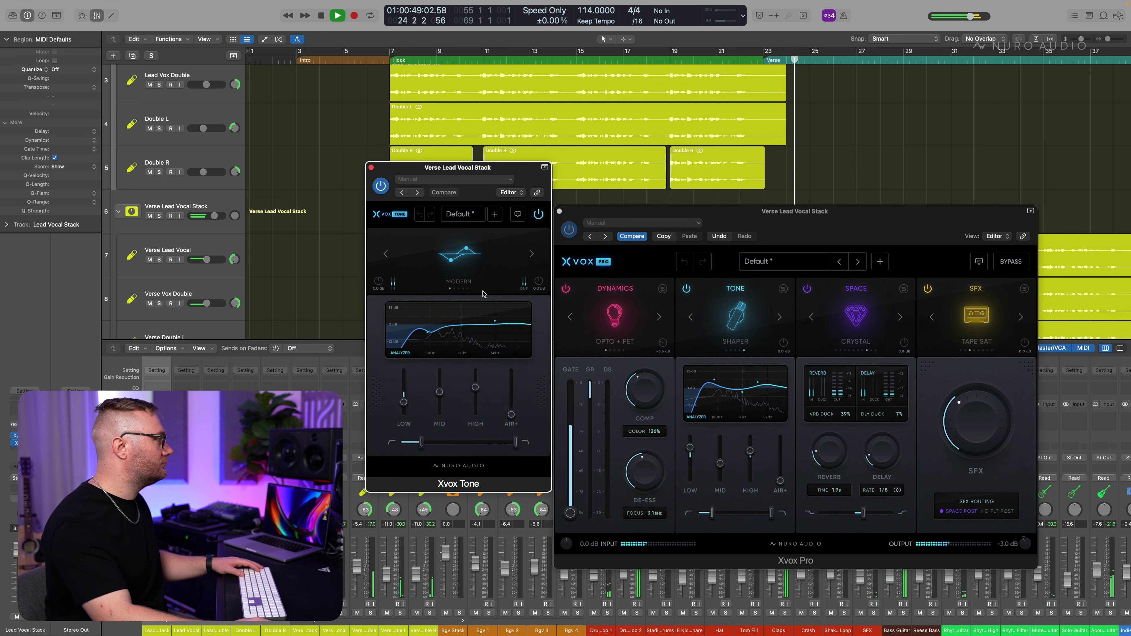
{"action": "left_click", "coordinate": [381, 186]}
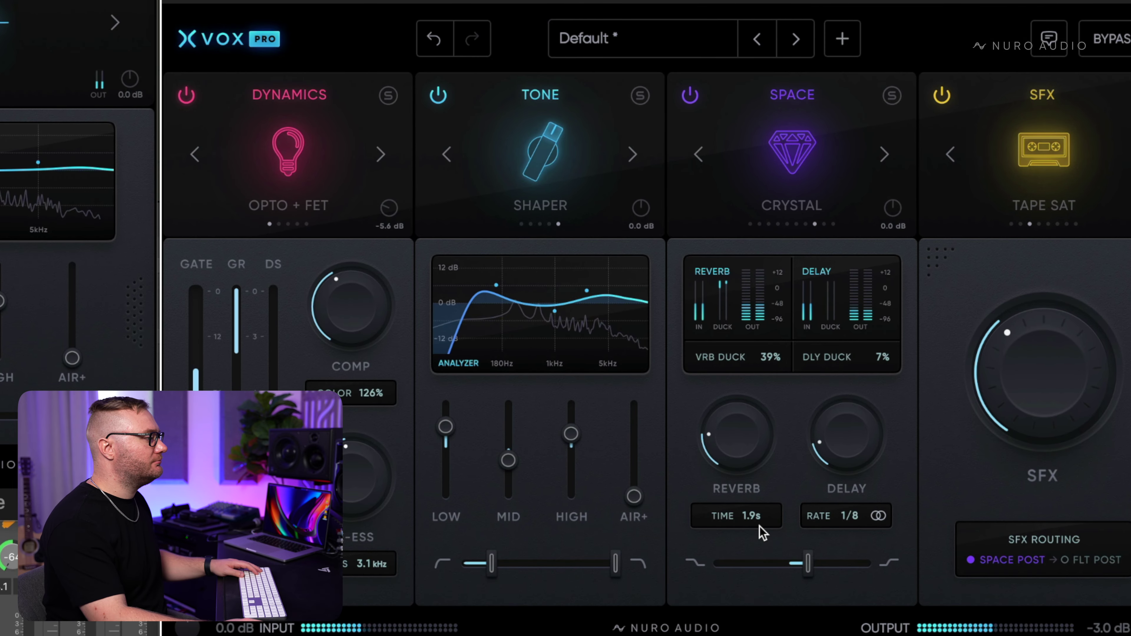
Step: Set the verse stack's Space reverb time to 1.4 s and amount to 20%, with the tone tilted slightly darker
{"action": "left_click_drag", "start_coordinate": [752, 516], "coordinate": [754, 635]}
{"action": "left_click_drag", "start_coordinate": [751, 518], "coordinate": [746, 544]}
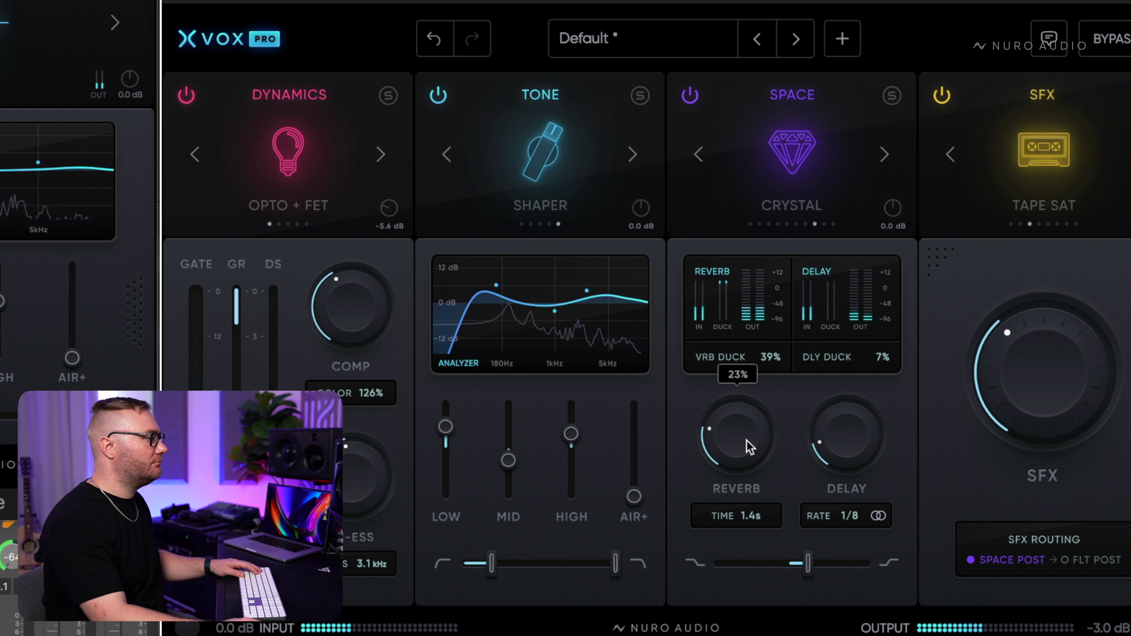
{"action": "left_click_drag", "start_coordinate": [748, 442], "coordinate": [748, 446]}
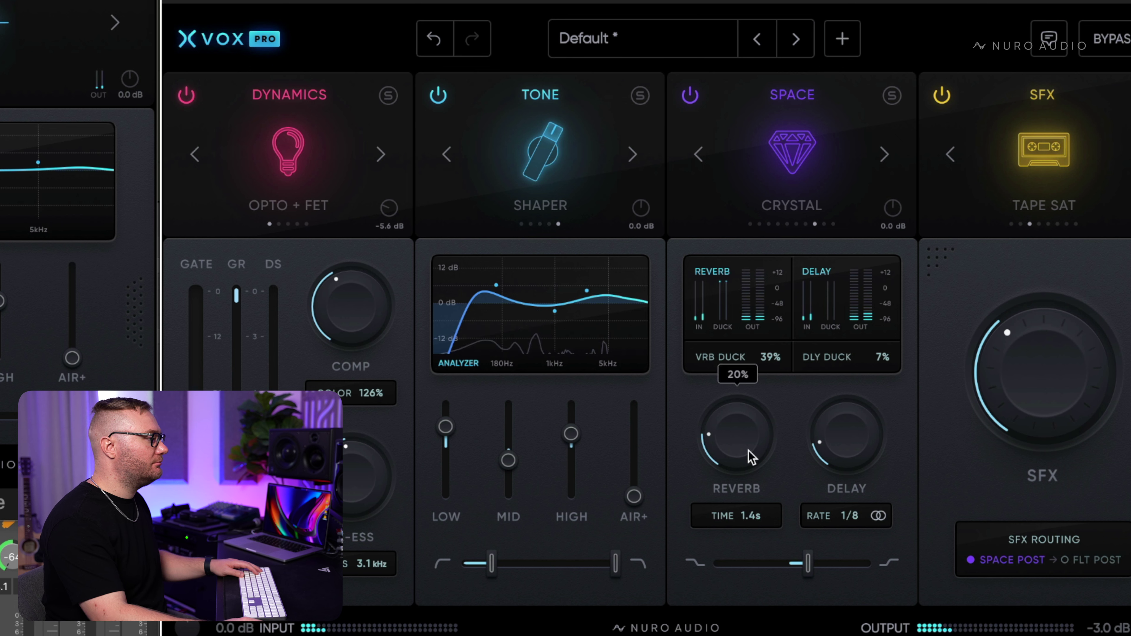
{"action": "left_click_drag", "start_coordinate": [806, 574], "coordinate": [804, 579]}
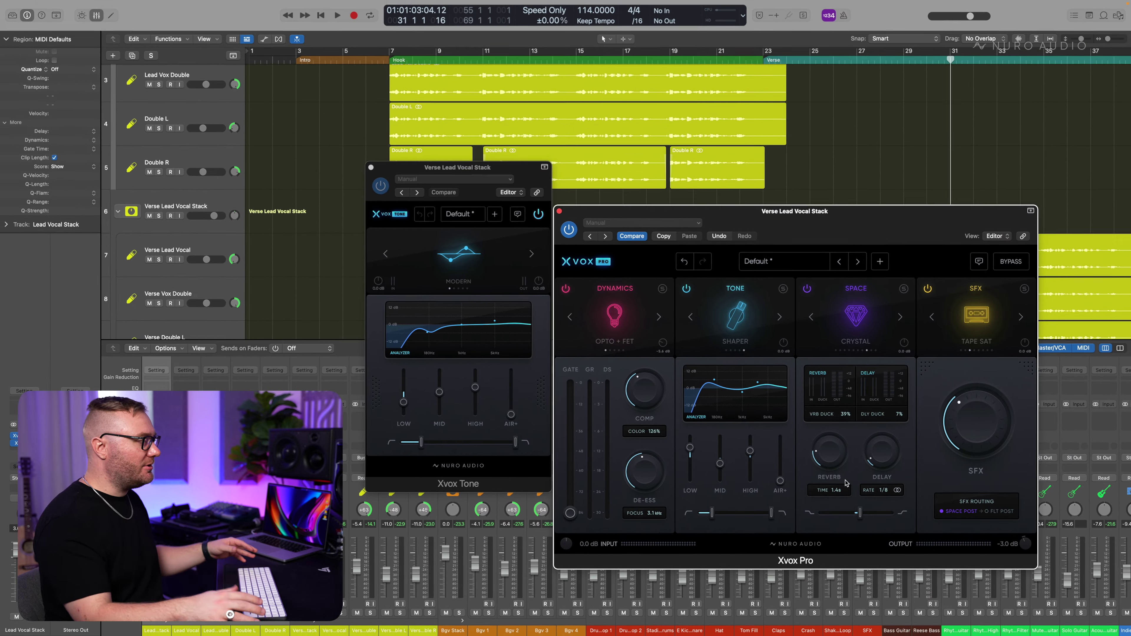
Step: Copy Xvox Tone and Xvox Pro from the Lead Vocal Stack to the Bgv Stack and arrange their windows side by side
{"action": "key", "text": "v"}
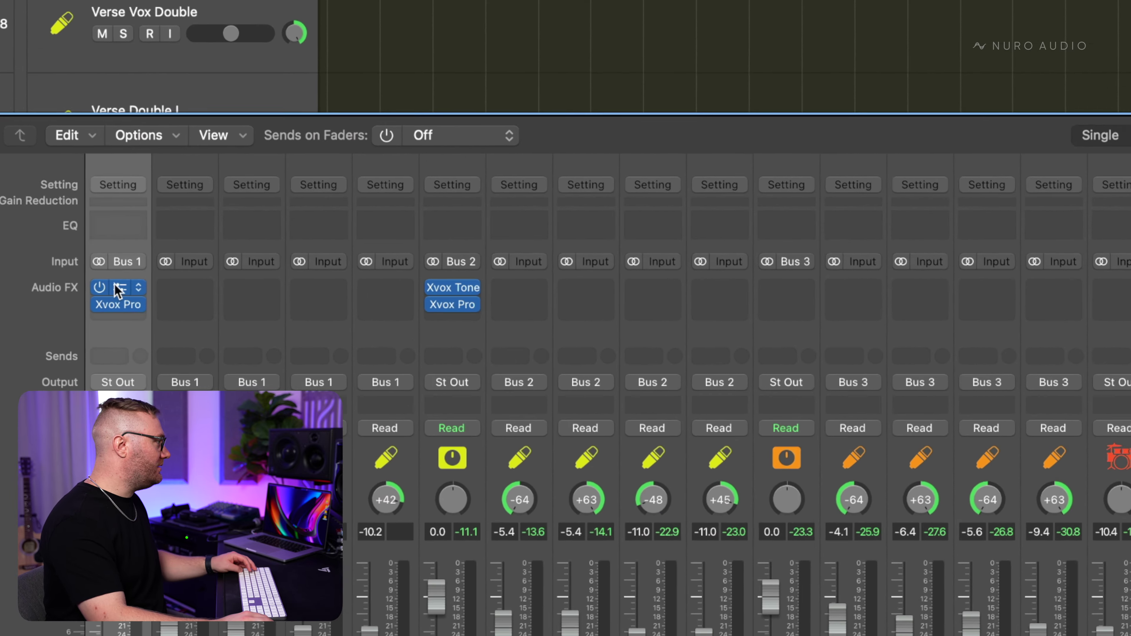
{"action": "left_click_drag", "start_coordinate": [155, 415], "coordinate": [187, 417]}
{"action": "left_click_drag", "start_coordinate": [182, 273], "coordinate": [846, 270]}
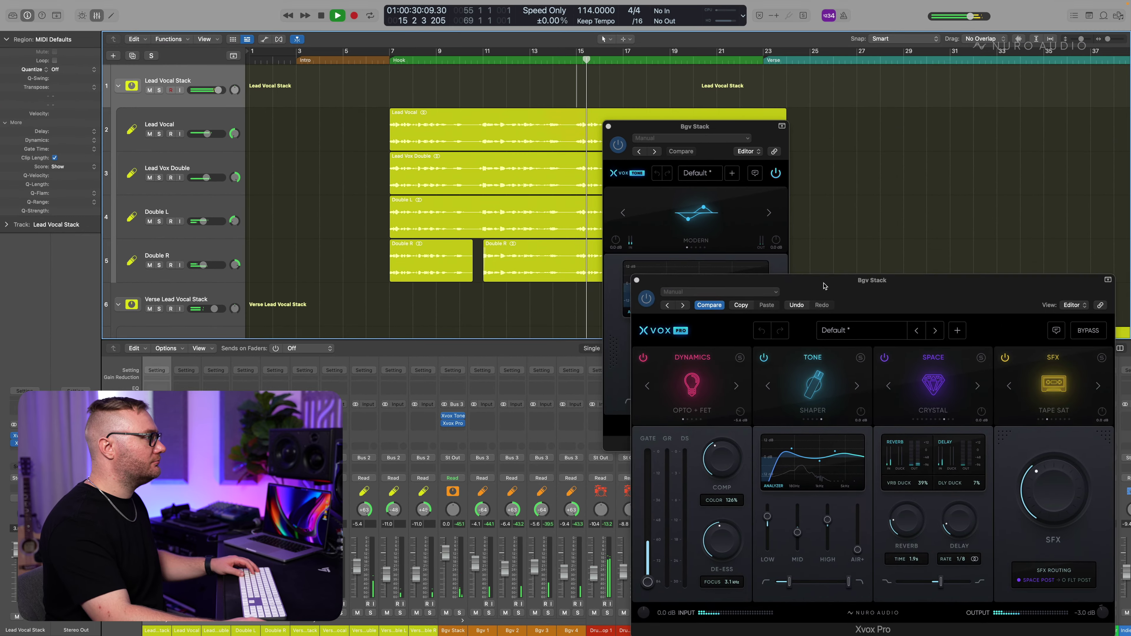
{"action": "left_click_drag", "start_coordinate": [824, 285], "coordinate": [783, 218]}
{"action": "left_click_drag", "start_coordinate": [758, 128], "coordinate": [578, 161]}
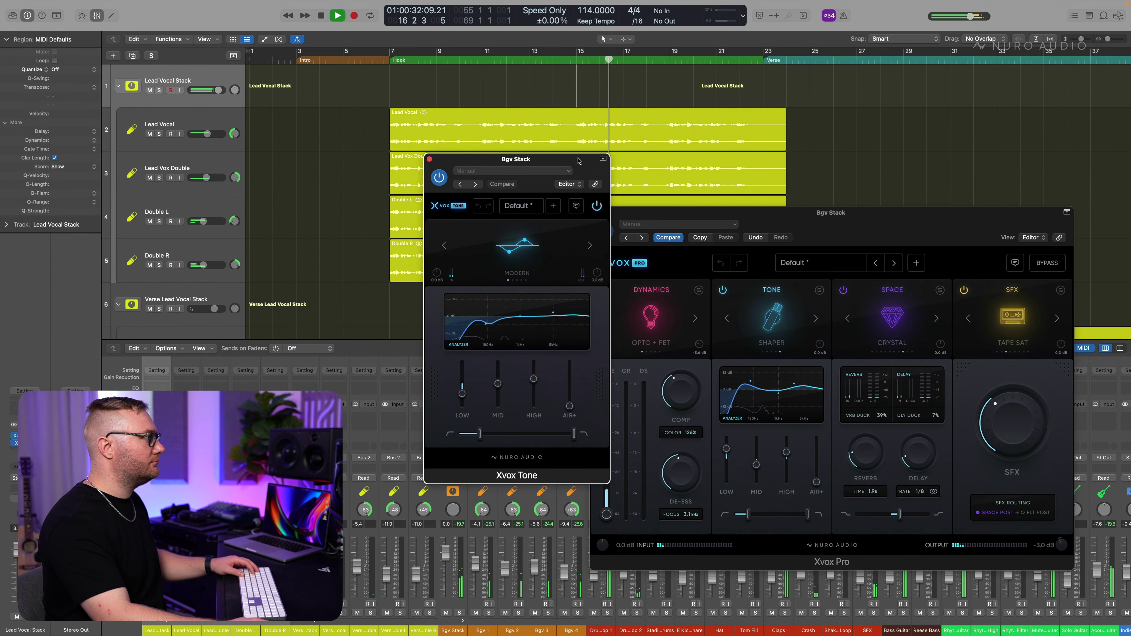
{"action": "left_click", "coordinate": [707, 241]}
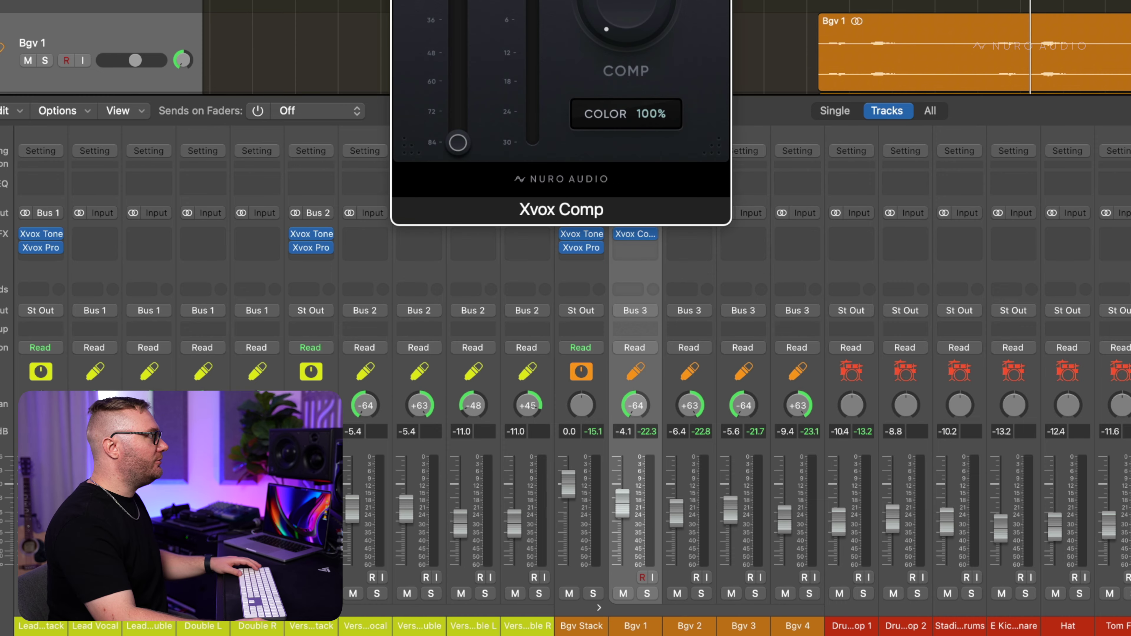
Step: Switch Xvox Comp on Bgv 1 to the Smooth model and raise its compression amount during playback
{"action": "left_click_drag", "start_coordinate": [559, 1], "coordinate": [1129, 2]}
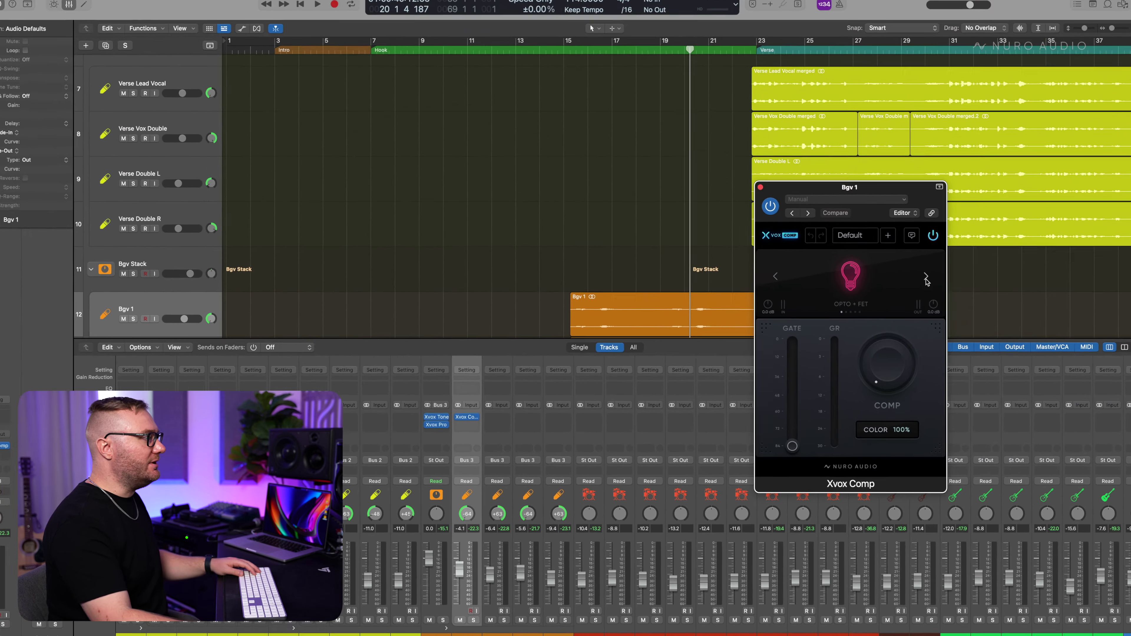
{"action": "left_click", "coordinate": [927, 277]}
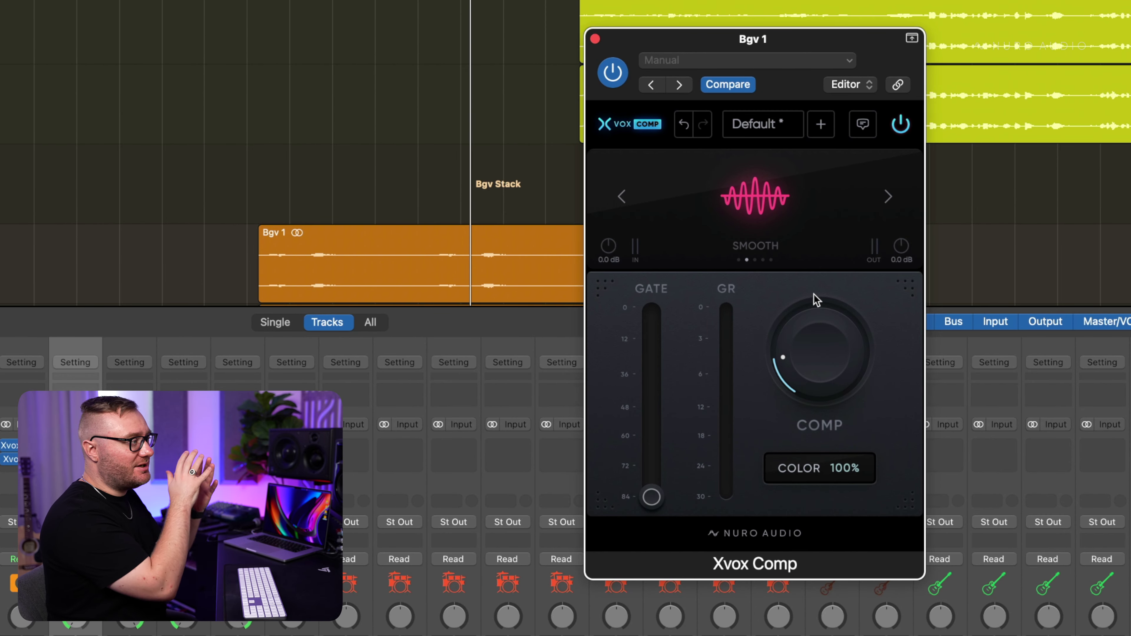
{"action": "scroll", "coordinate": [226, 251], "scroll_direction": "down", "scroll_amount": 4}
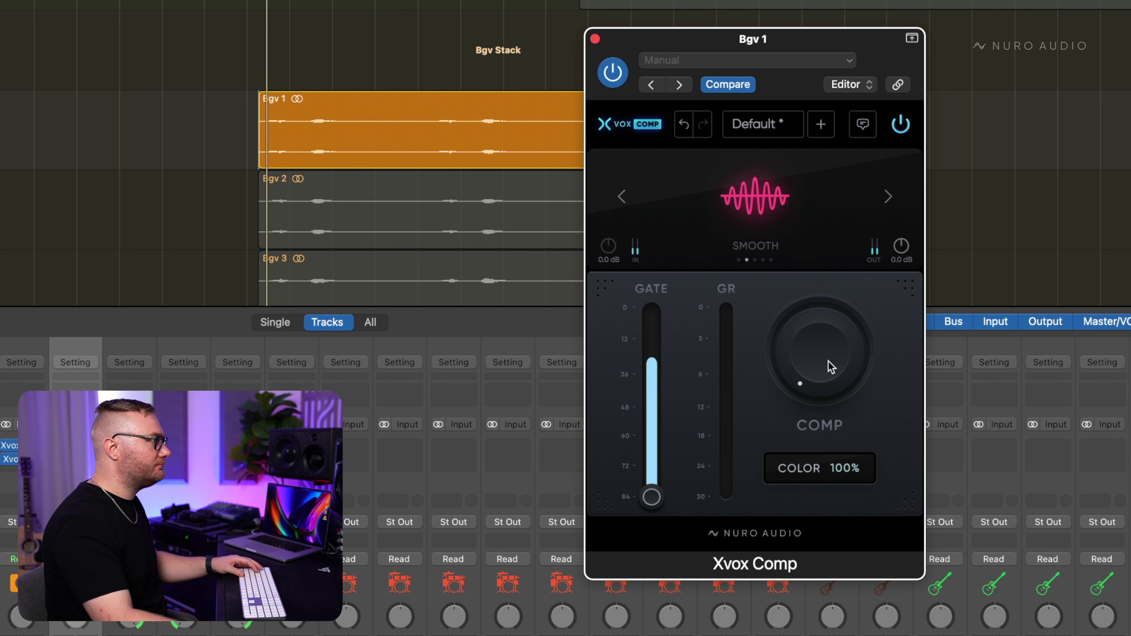
{"action": "left_click_drag", "start_coordinate": [822, 369], "coordinate": [897, 294]}
{"action": "key", "text": "space"}
{"action": "key", "text": "space"}
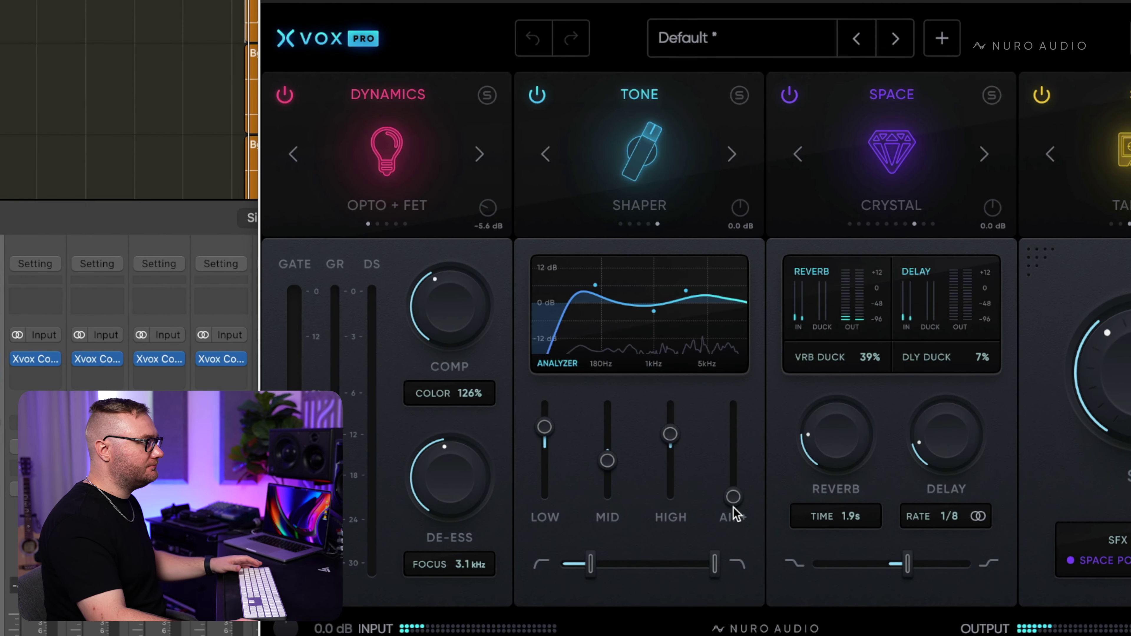
Step: Raise Air+ and reduce the Low band in the Tone module of the Bgv Stack's Xvox Pro
{"action": "left_click_drag", "start_coordinate": [733, 507], "coordinate": [742, 477]}
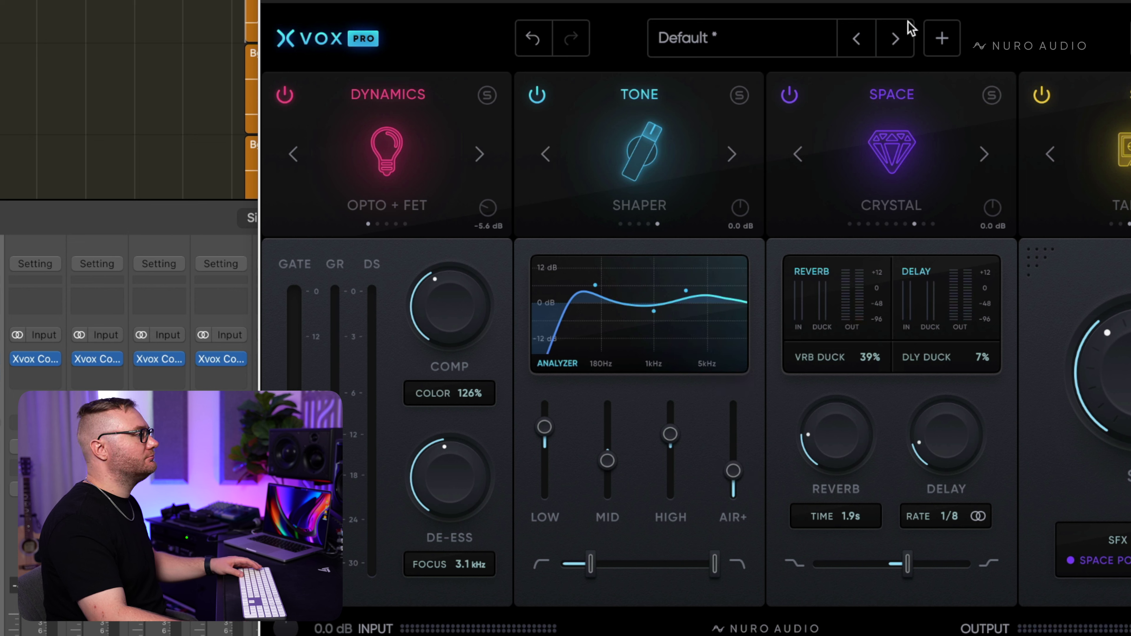
{"action": "left_click_drag", "start_coordinate": [734, 475], "coordinate": [736, 473]}
{"action": "left_click_drag", "start_coordinate": [545, 428], "coordinate": [547, 455]}
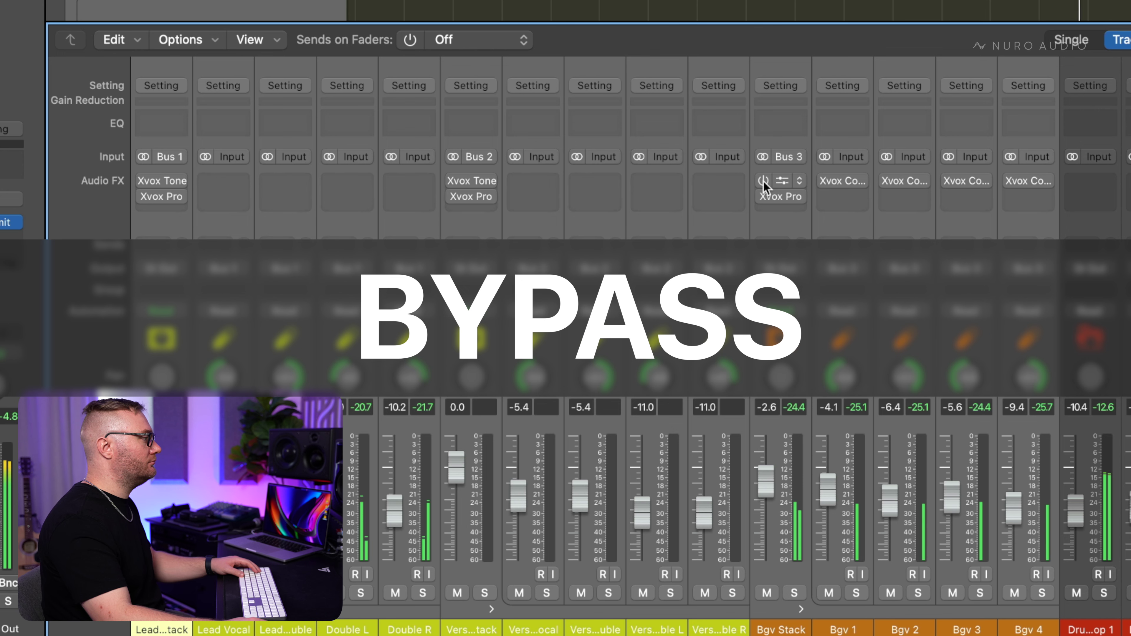
Step: Compare the Bgv Stack with its plug-ins bypassed and active, and lower its fader to -4.4 dB
{"action": "left_click_drag", "start_coordinate": [763, 182], "coordinate": [763, 195]}
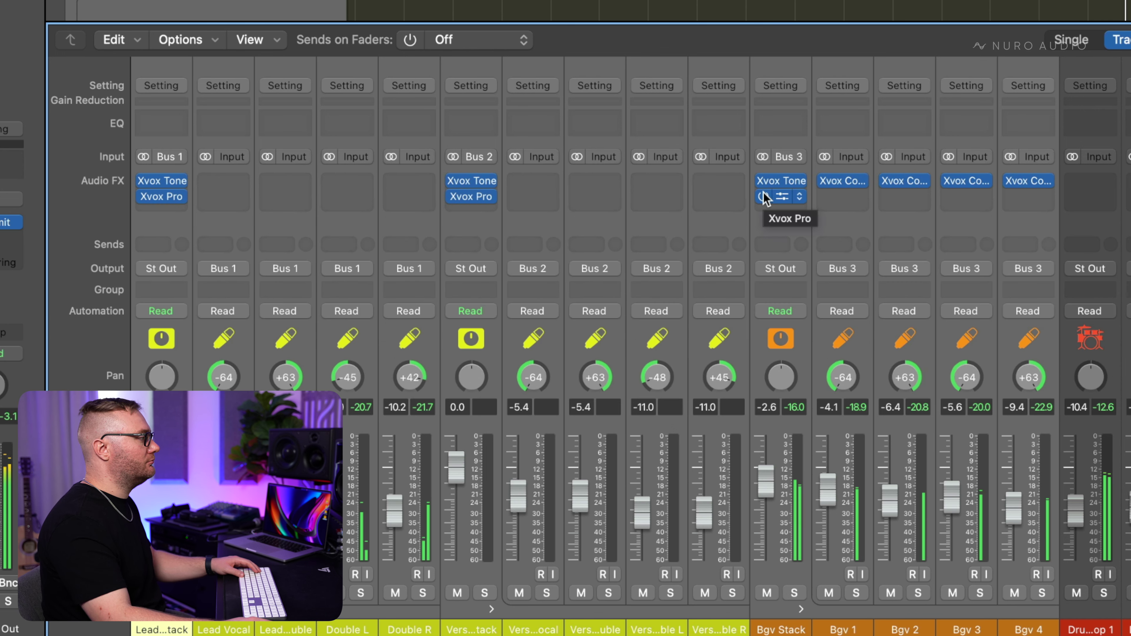
{"action": "left_click_drag", "start_coordinate": [766, 480], "coordinate": [766, 489]}
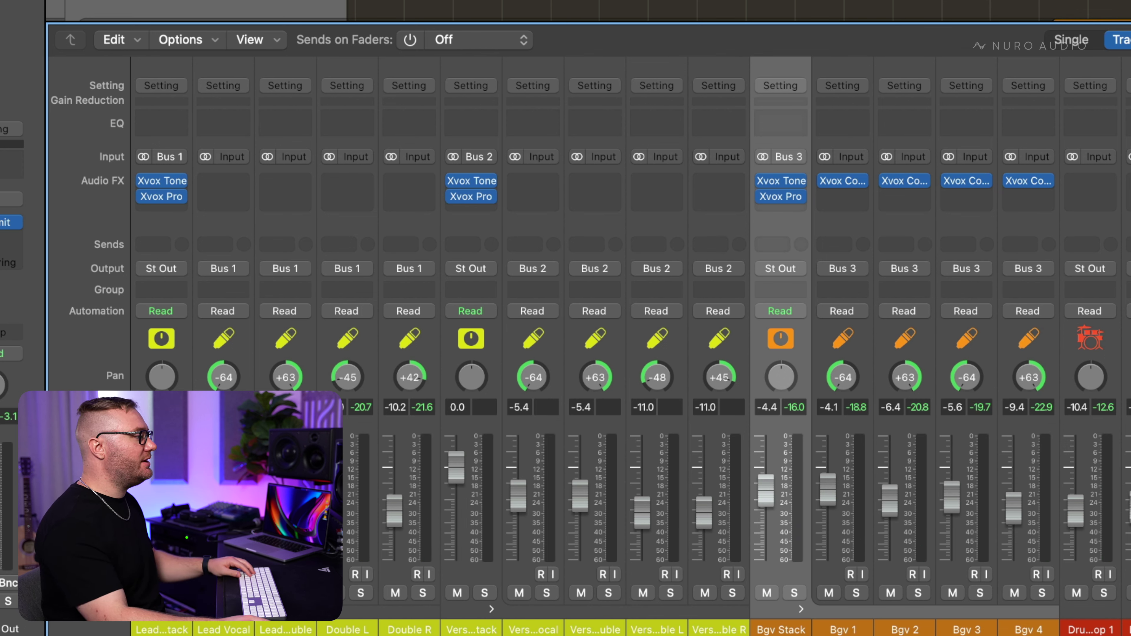
Step: Audition the soloed Drum Loop 1, and set its Xvox Tone to Clear with a 13.5 kHz low-pass and High at -12%
{"action": "scroll", "coordinate": [1087, 237], "scroll_direction": "right", "scroll_amount": 4}
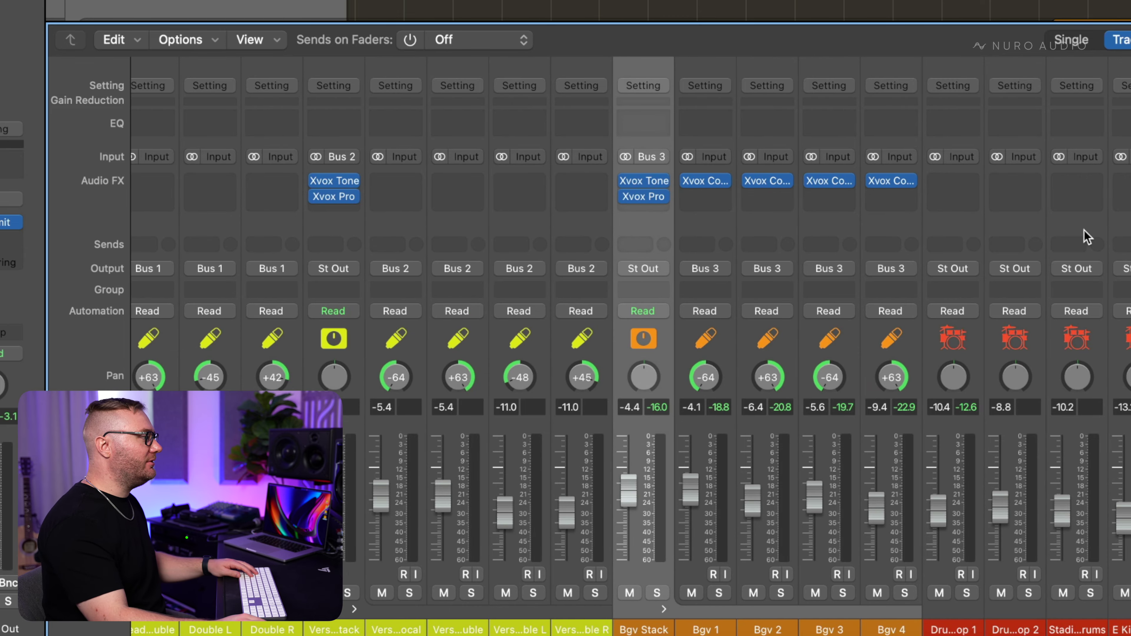
{"action": "scroll", "coordinate": [1084, 230], "scroll_direction": "right", "scroll_amount": 10}
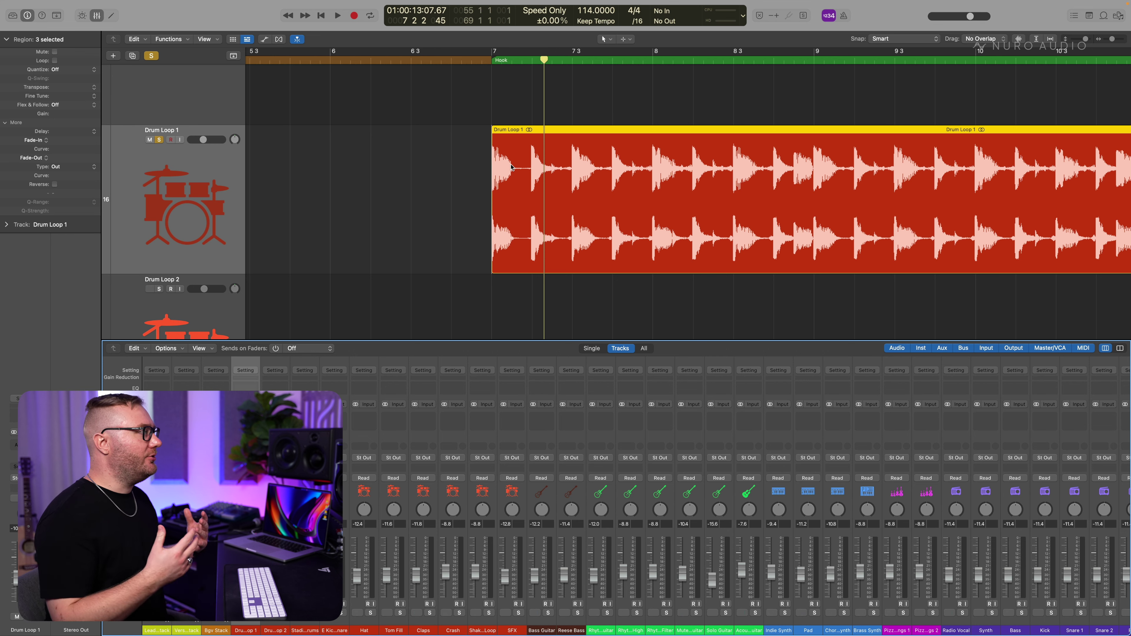
{"action": "key", "text": "space"}
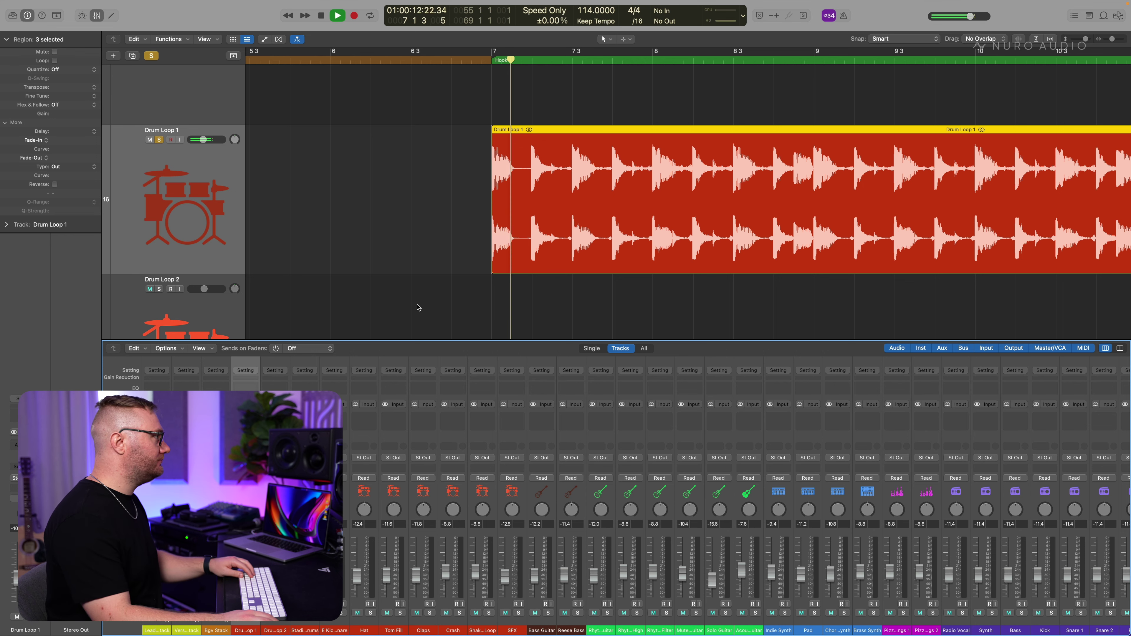
{"action": "key", "text": "space"}
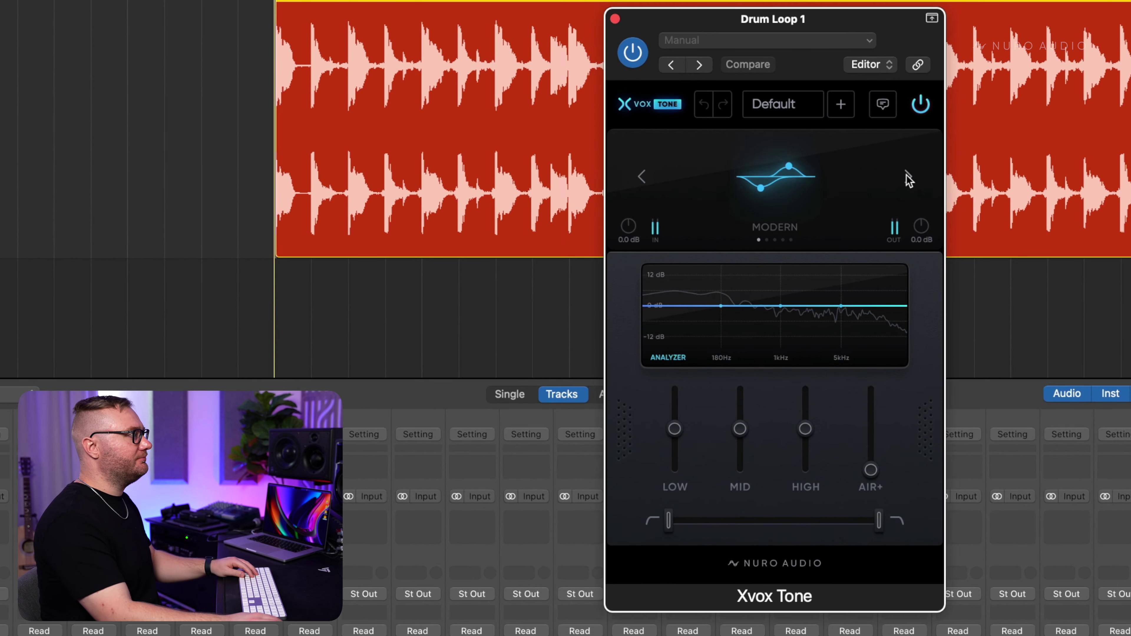
{"action": "left_click", "coordinate": [908, 178]}
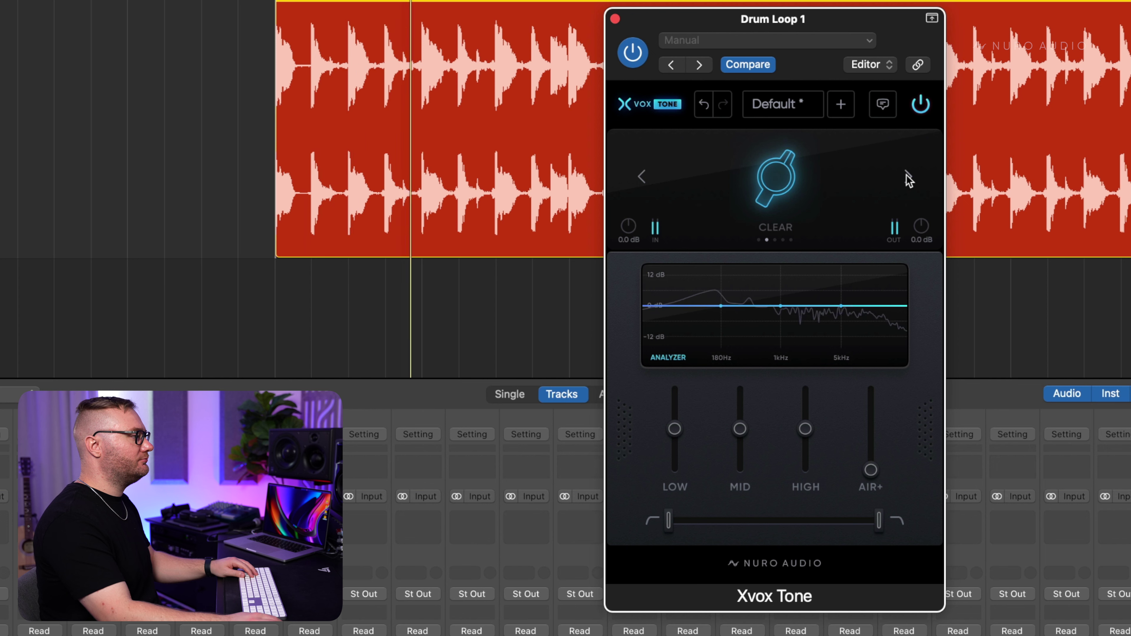
{"action": "left_click_drag", "start_coordinate": [878, 521], "coordinate": [873, 533]}
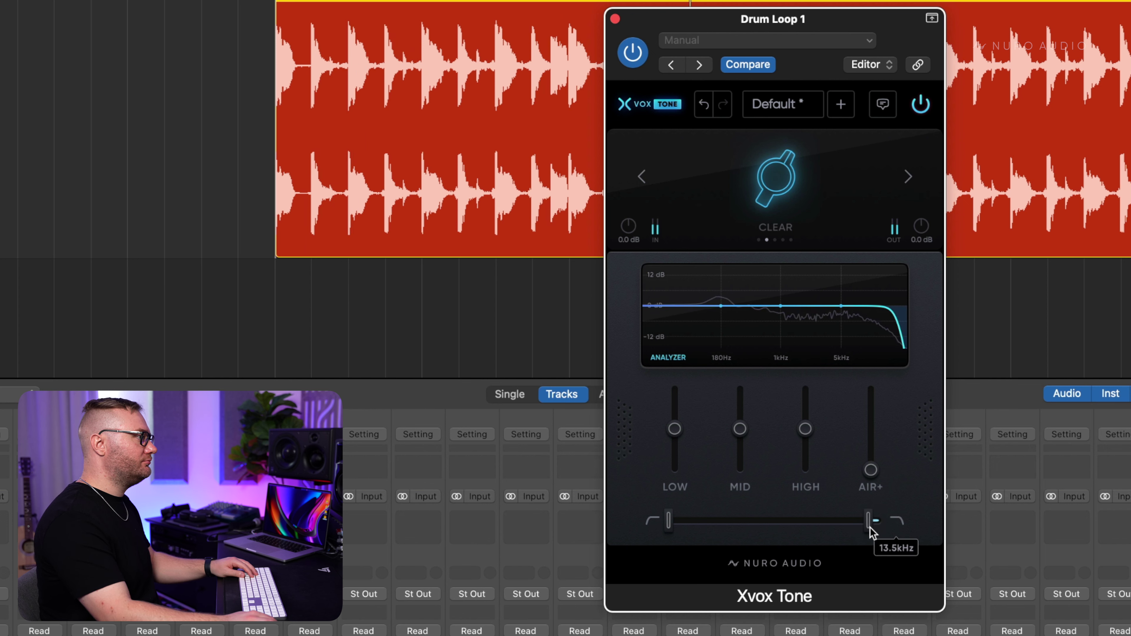
{"action": "mouse_move", "coordinate": [812, 438]}
{"action": "left_mouse_down"}
{"action": "mouse_move", "coordinate": [809, 451]}
{"action": "mouse_move", "coordinate": [808, 440]}
{"action": "left_mouse_up"}
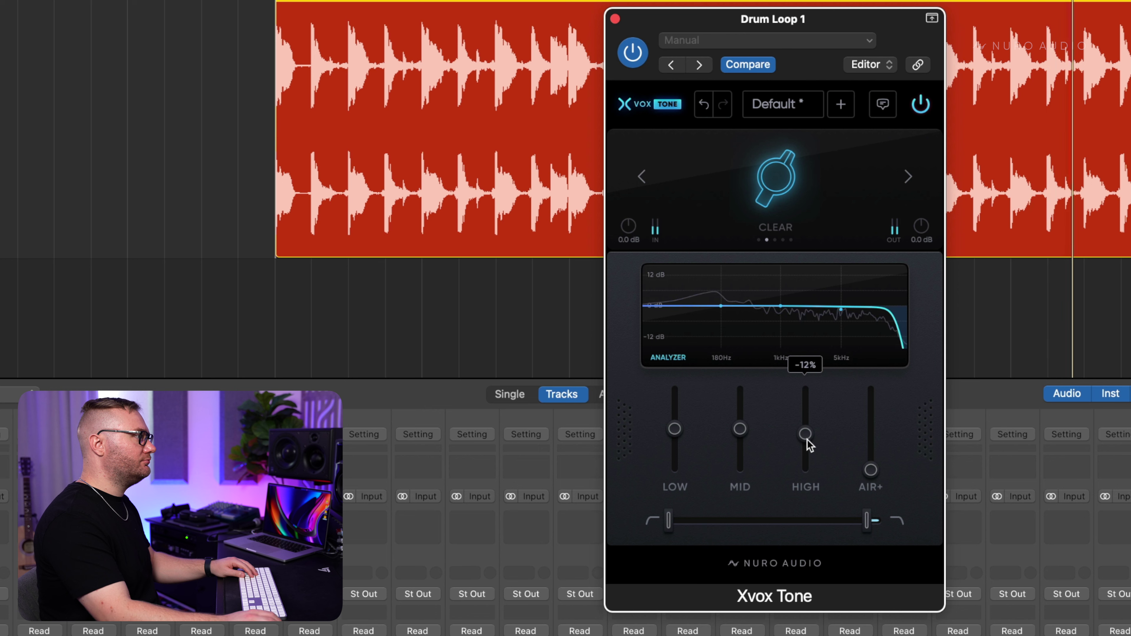
Step: Raise the low-pass cutoff slightly on Drum Loop 1 and compare Xvox Tone bypassed and active during playback
{"action": "left_click", "coordinate": [922, 105]}
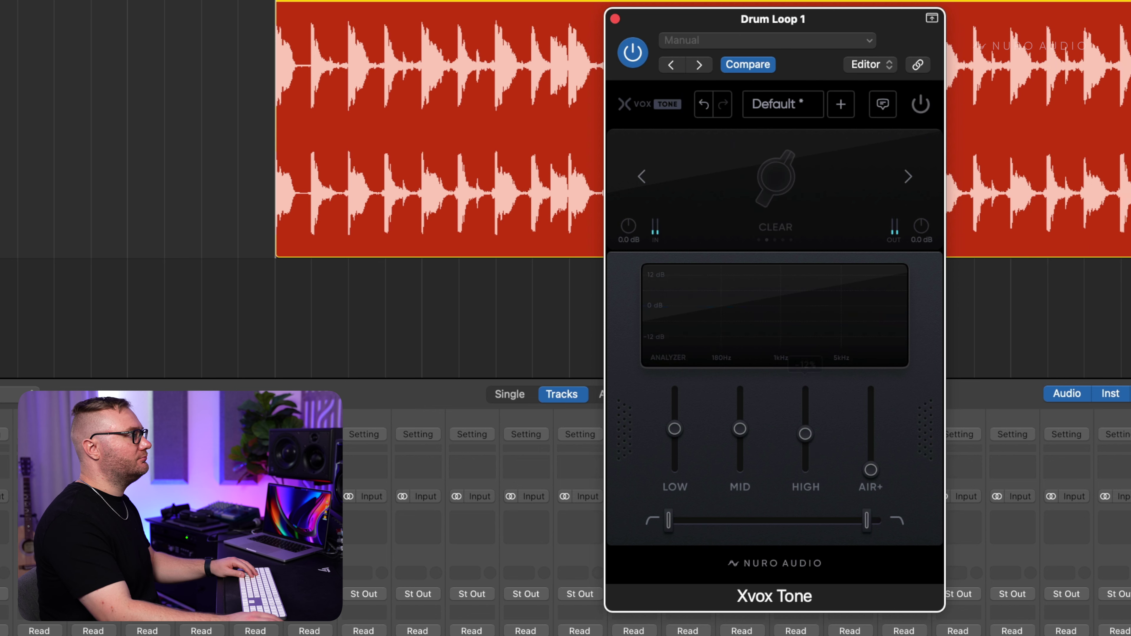
{"action": "left_click", "coordinate": [928, 106]}
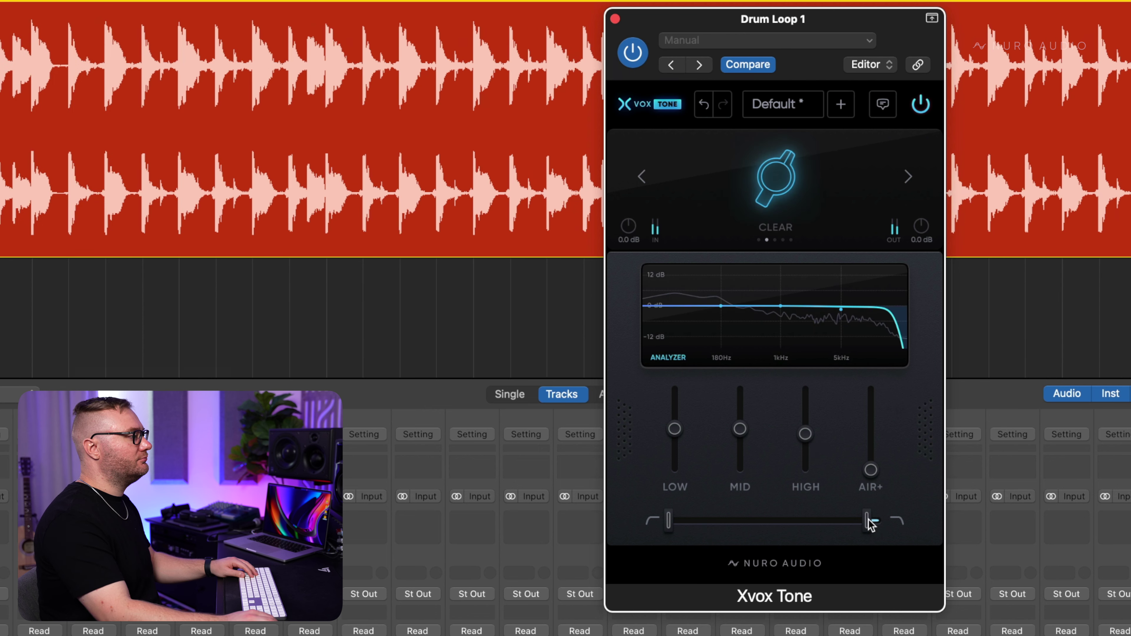
{"action": "left_click_drag", "start_coordinate": [868, 521], "coordinate": [872, 521]}
{"action": "key", "text": "space"}
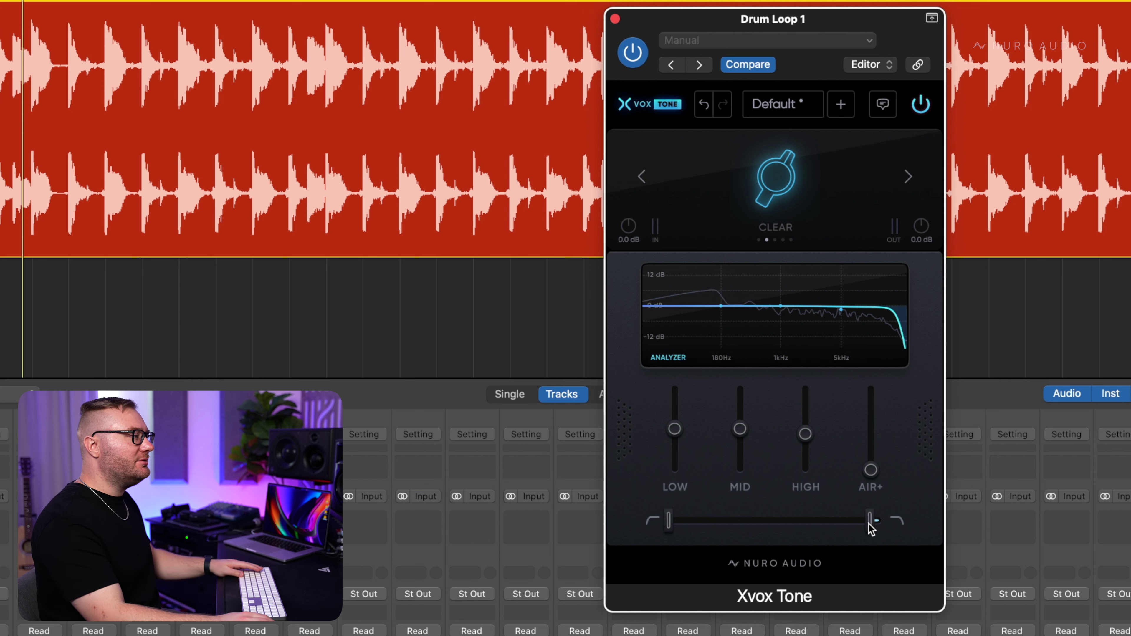
{"action": "key", "text": "space"}
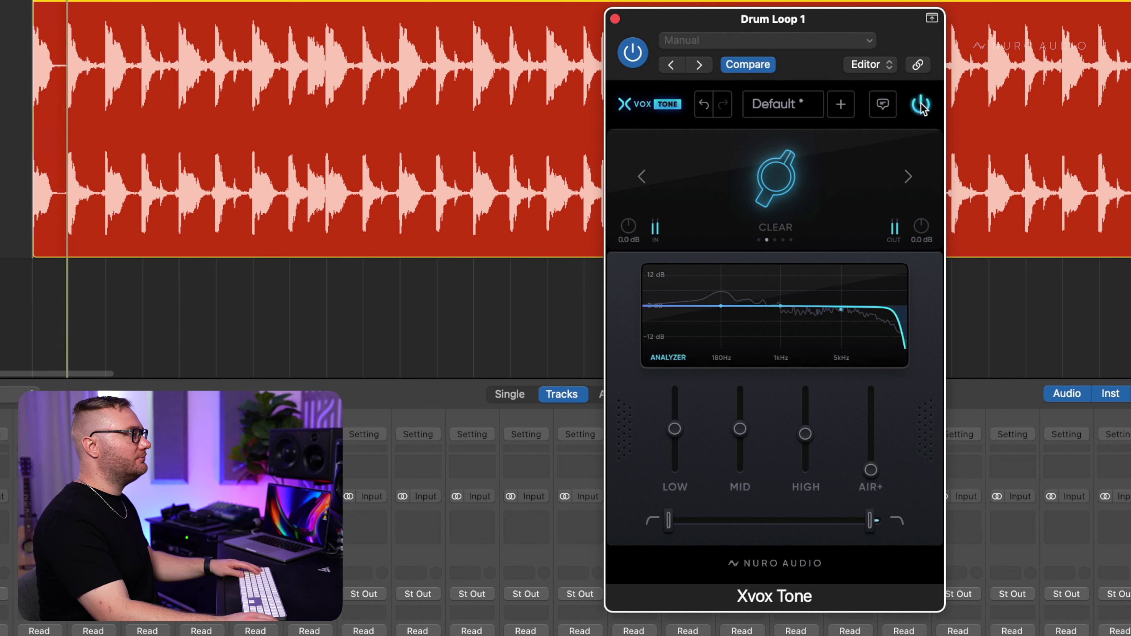
{"action": "left_click", "coordinate": [921, 107]}
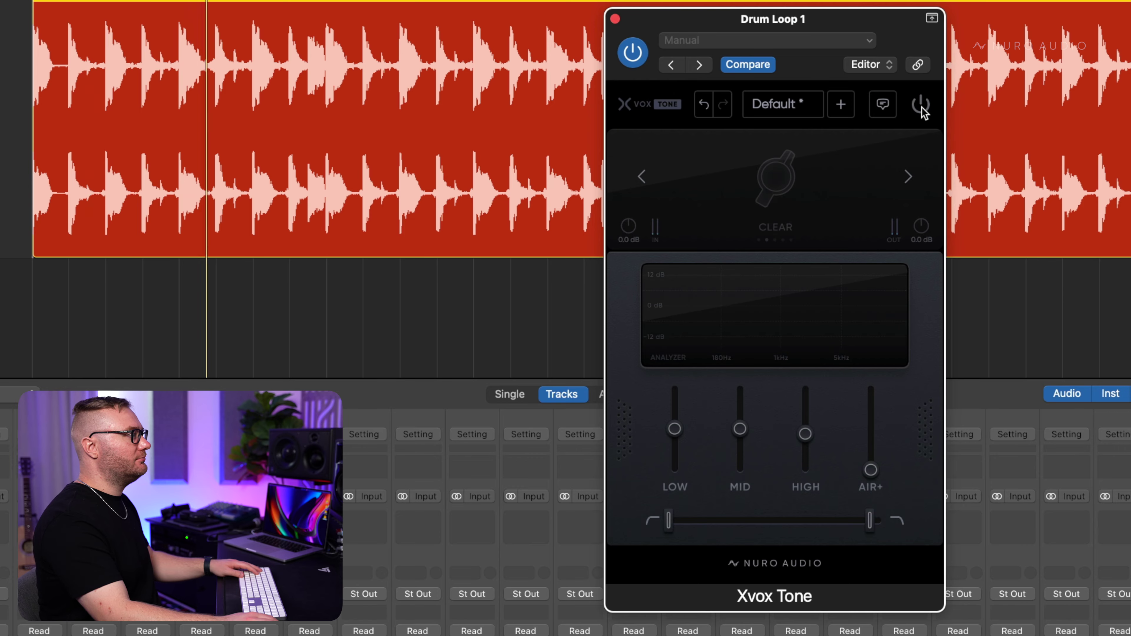
{"action": "left_click", "coordinate": [921, 106]}
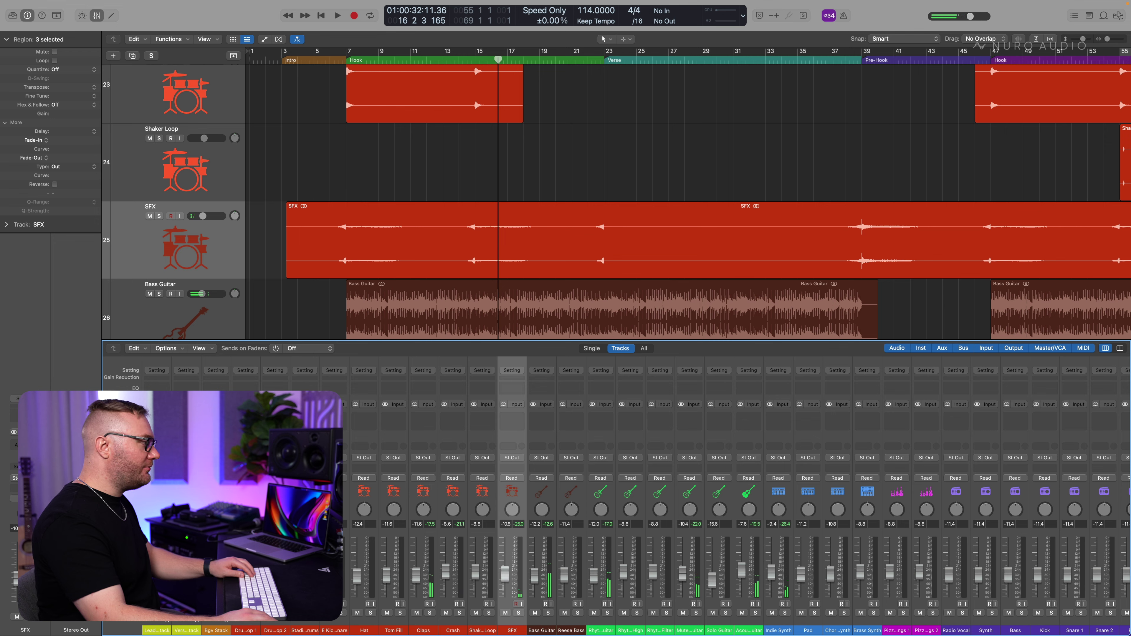
Step: Unsolo the drum tracks and play the song from the start of the Bridge, where the Stadium Drums enter
{"action": "scroll", "coordinate": [472, 134], "scroll_direction": "up", "scroll_amount": 3}
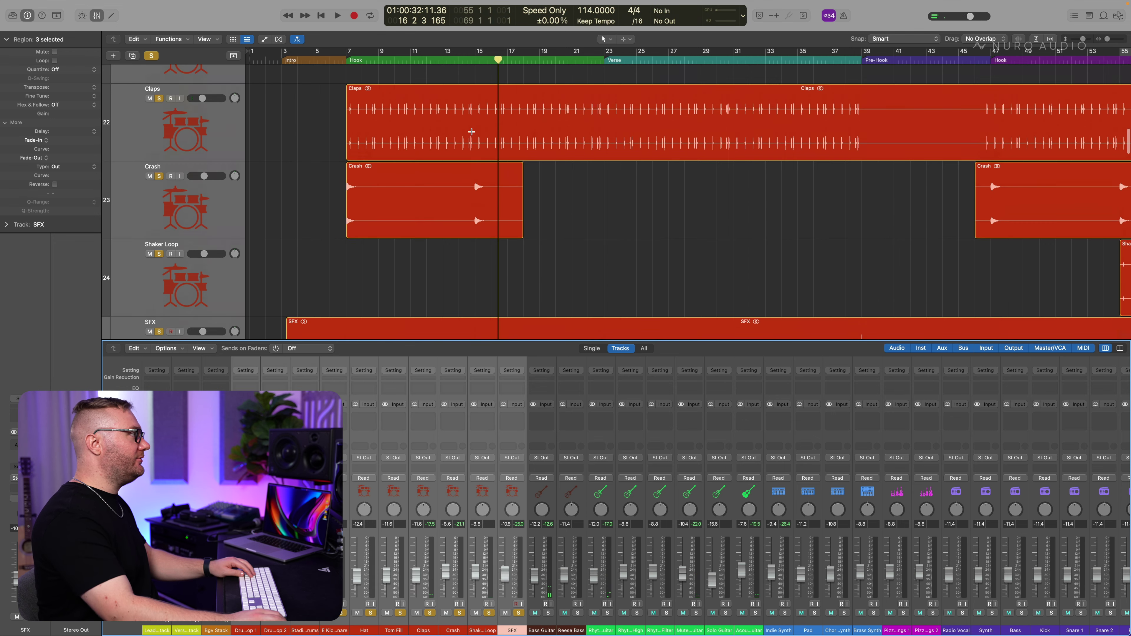
{"action": "scroll", "coordinate": [484, 193], "scroll_direction": "up", "scroll_amount": 3}
{"action": "scroll", "coordinate": [487, 267], "scroll_direction": "down", "scroll_amount": 4}
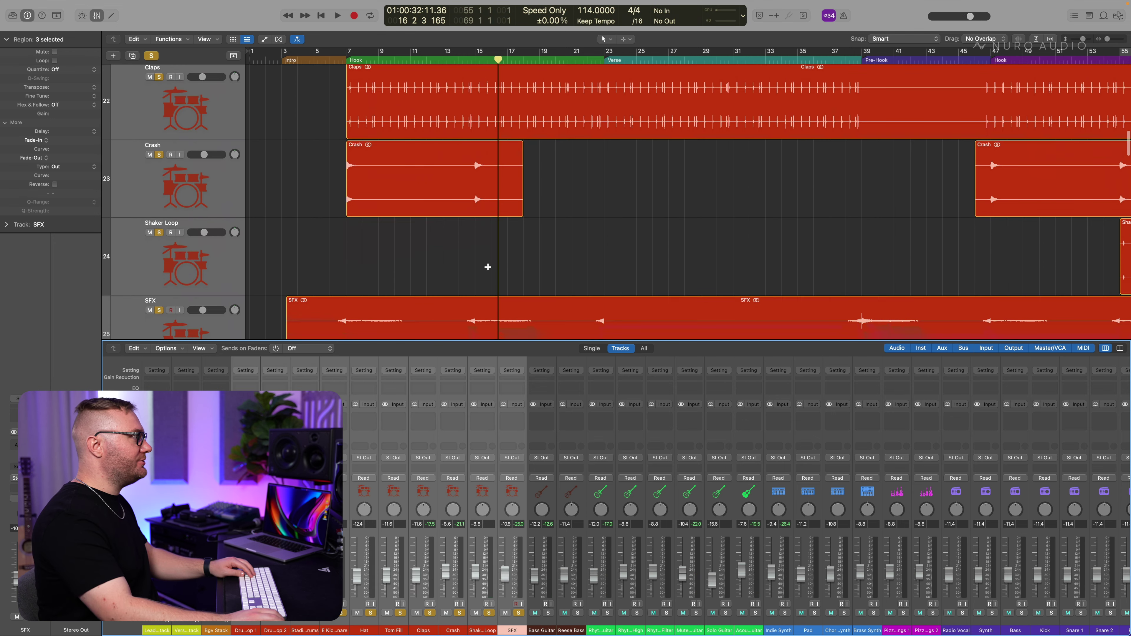
{"action": "scroll", "coordinate": [559, 281], "scroll_direction": "up", "scroll_amount": 5}
{"action": "scroll", "coordinate": [560, 280], "scroll_direction": "right", "scroll_amount": 10}
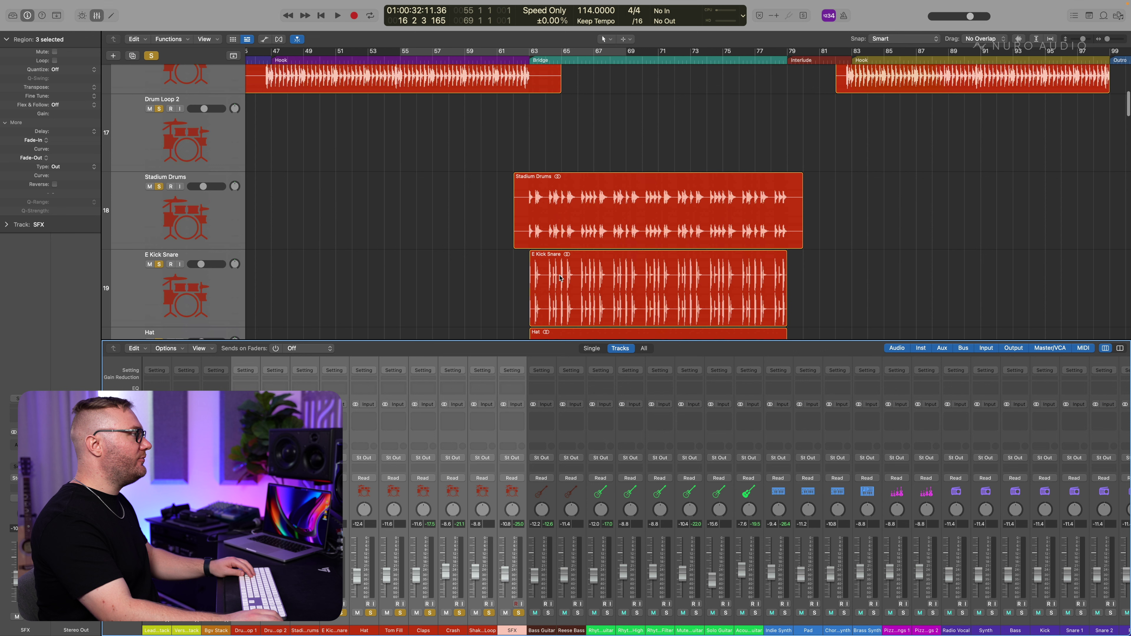
{"action": "left_click", "coordinate": [511, 138]}
{"action": "key", "text": "s"}
{"action": "key", "text": "space"}
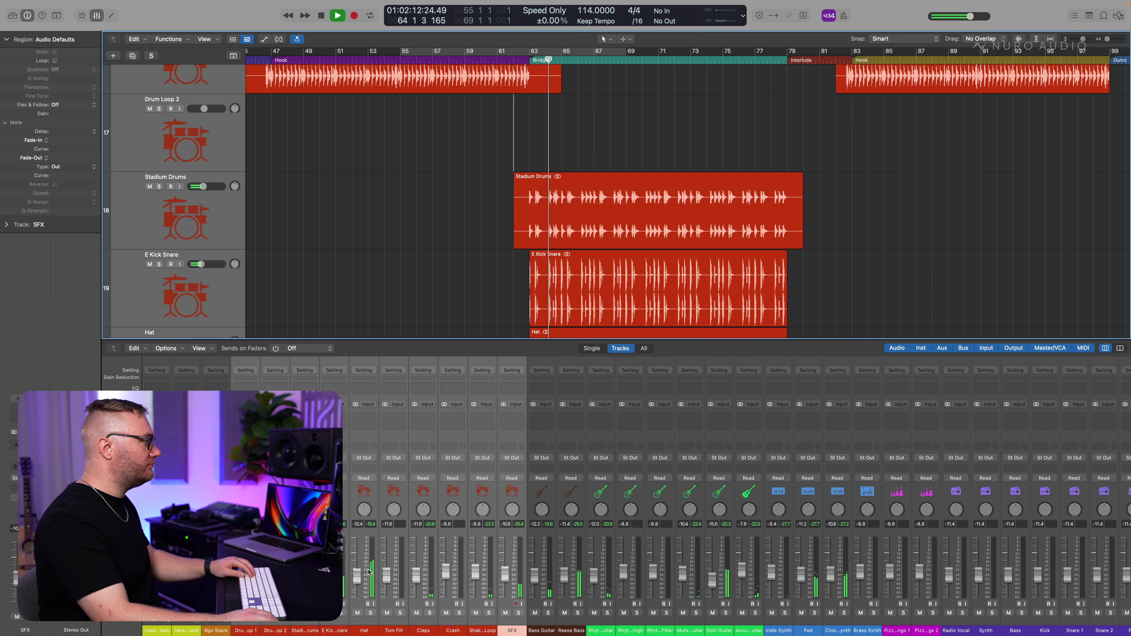
{"action": "key", "text": "space"}
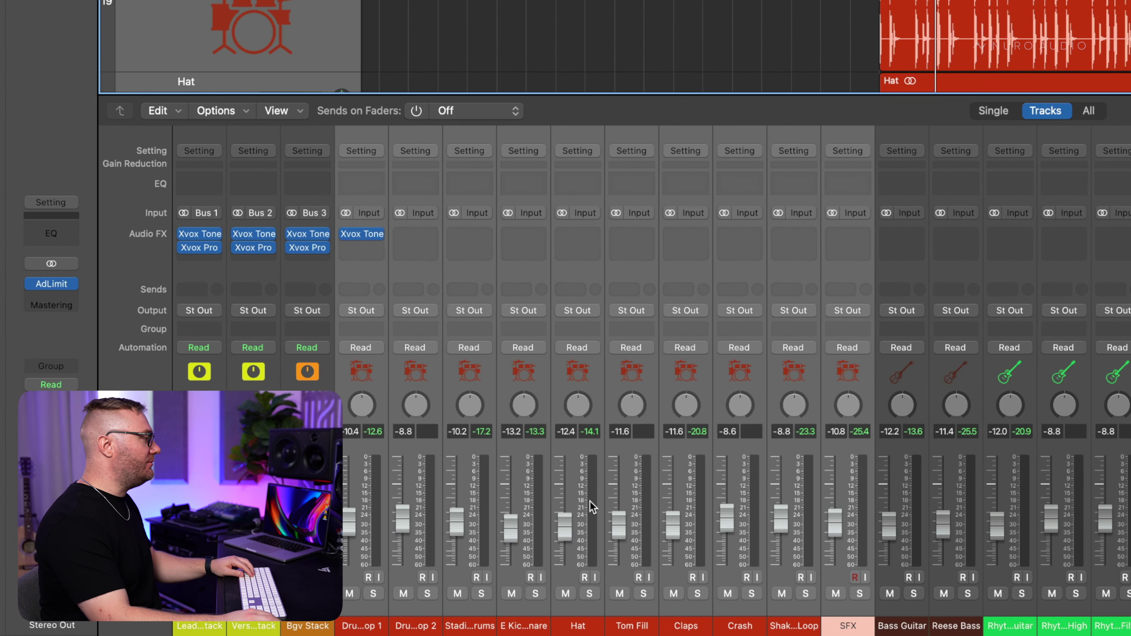
Step: Balance the bridge drums during playback: Hat fader to -24.5 dB, E Kick Snare to -16.0 dB and Stadium Drums to -6.4 dB
{"action": "left_click", "coordinate": [568, 506]}
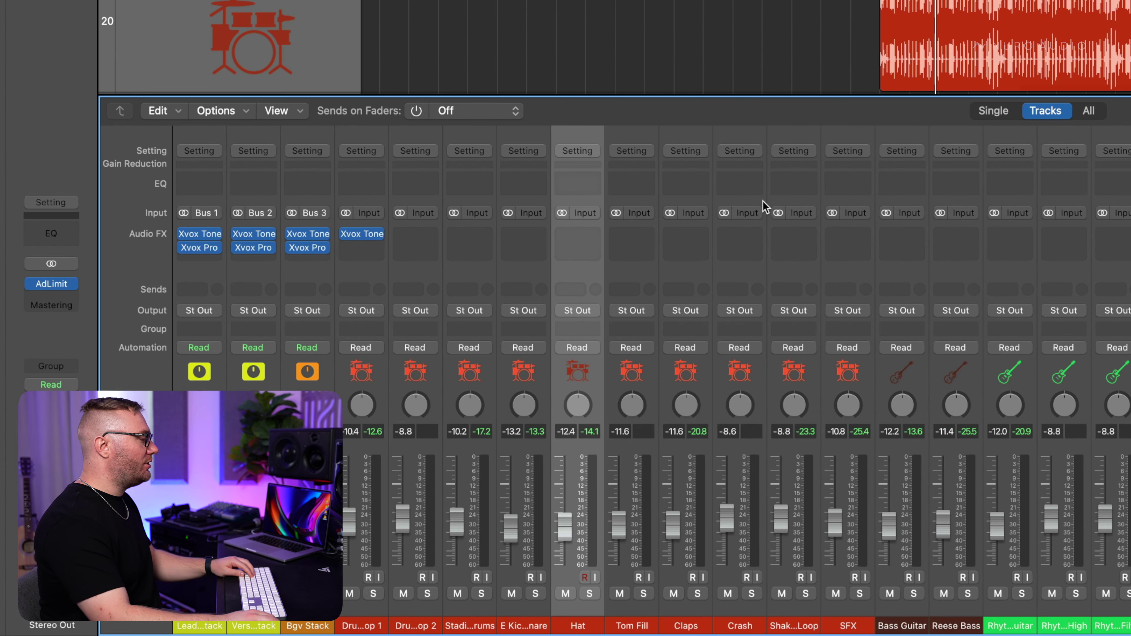
{"action": "key", "text": "space"}
{"action": "left_click_drag", "start_coordinate": [563, 525], "coordinate": [565, 542]}
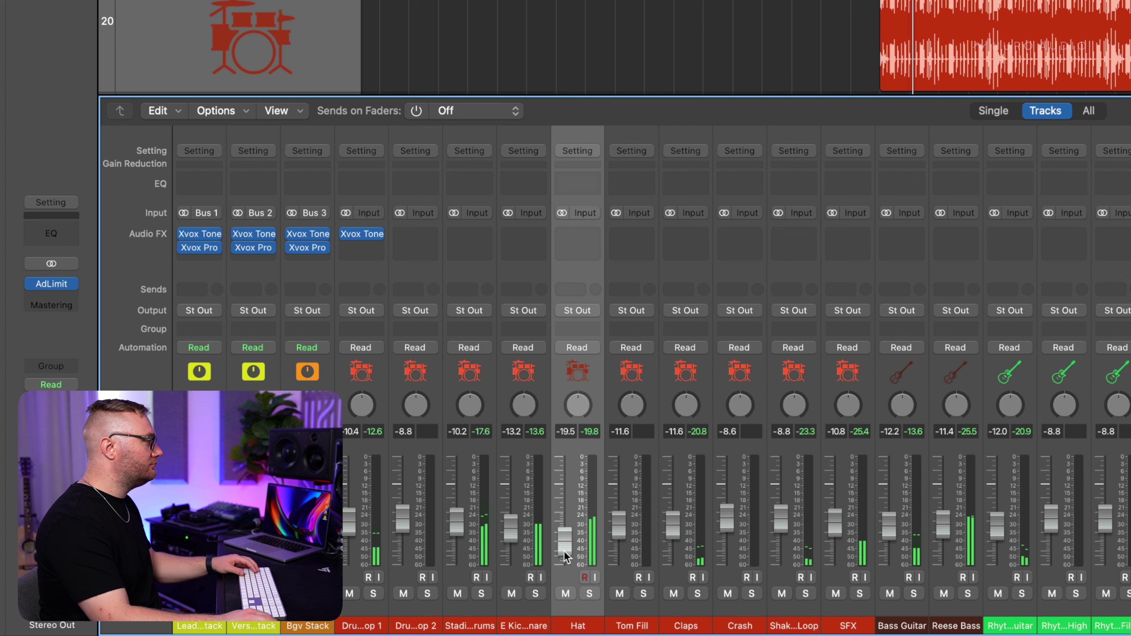
{"action": "left_click_drag", "start_coordinate": [505, 532], "coordinate": [505, 538]}
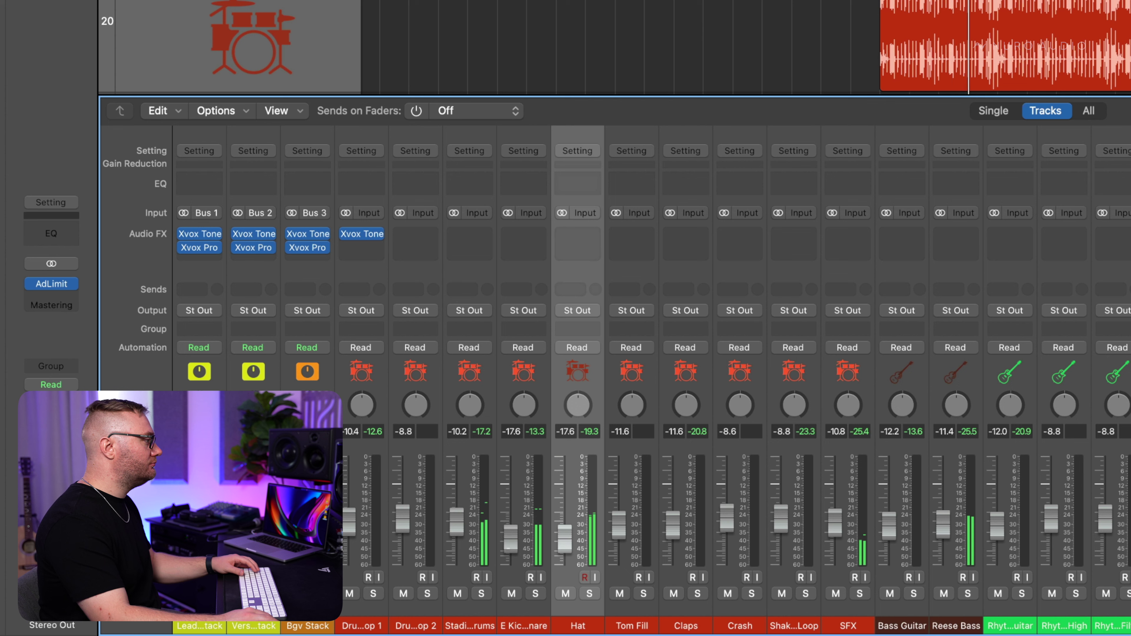
{"action": "left_click_drag", "start_coordinate": [555, 547], "coordinate": [555, 557]}
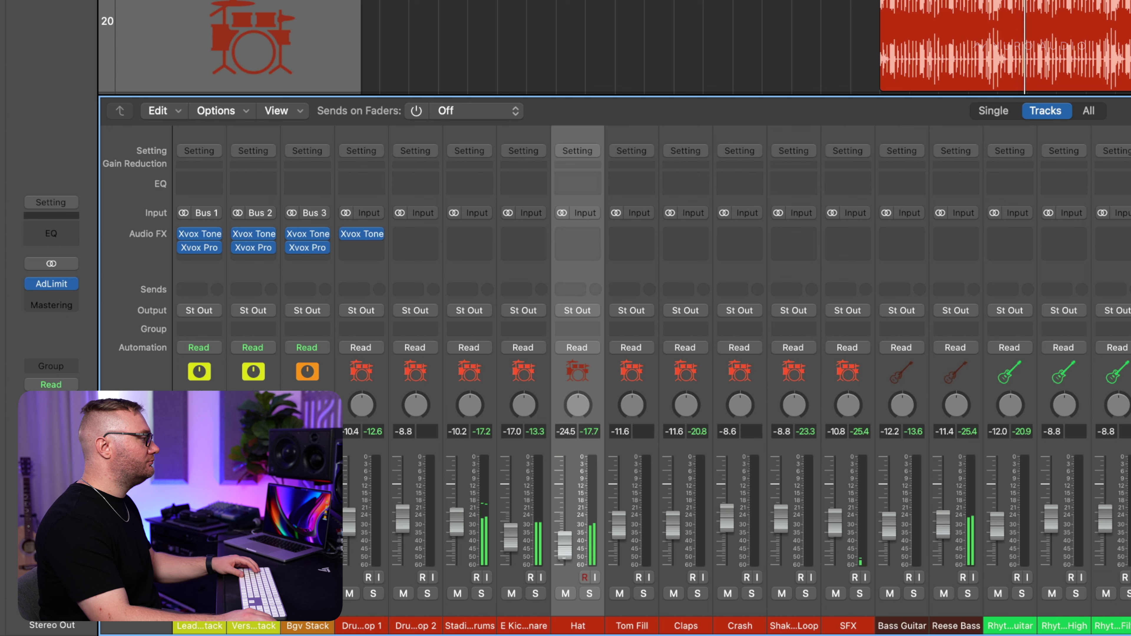
{"action": "left_click_drag", "start_coordinate": [456, 523], "coordinate": [457, 512]}
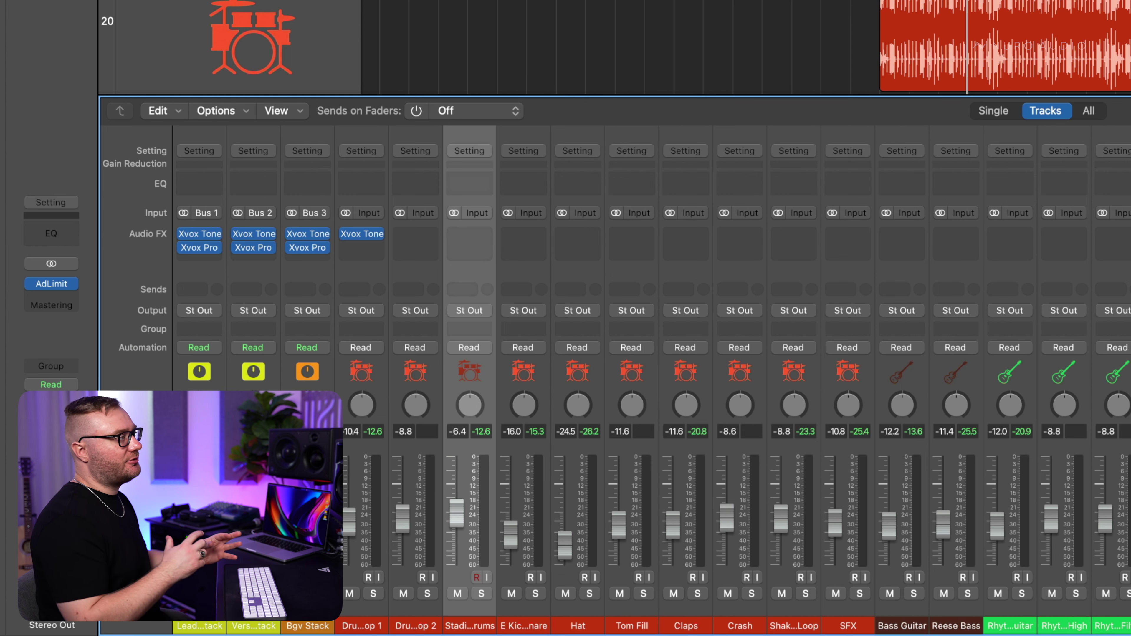
Step: Audition Stadium Drums soloed, add E Kick Snare and Hat to the solo, and return to the full mix
{"action": "key", "text": "s"}
{"action": "key", "text": "space"}
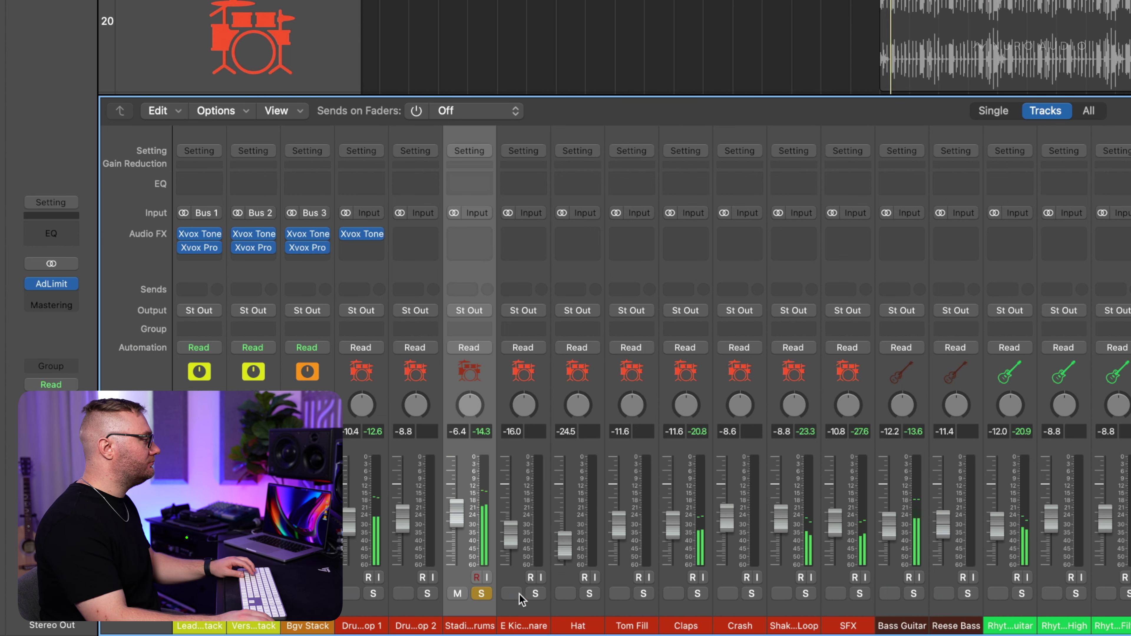
{"action": "left_click", "coordinate": [535, 592]}
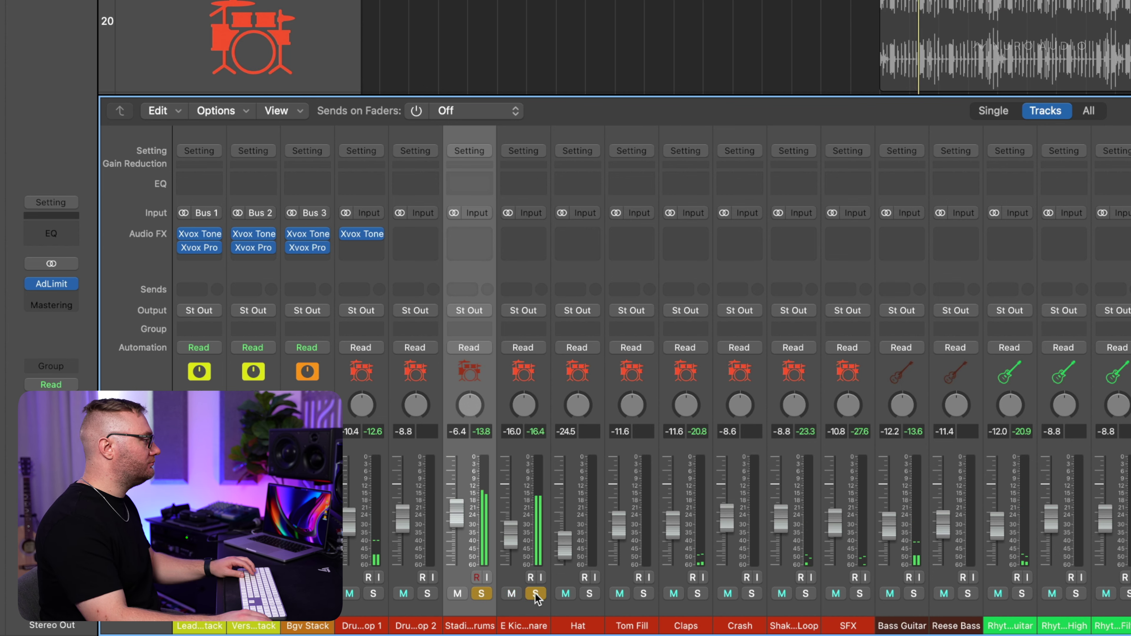
{"action": "left_click", "coordinate": [588, 593]}
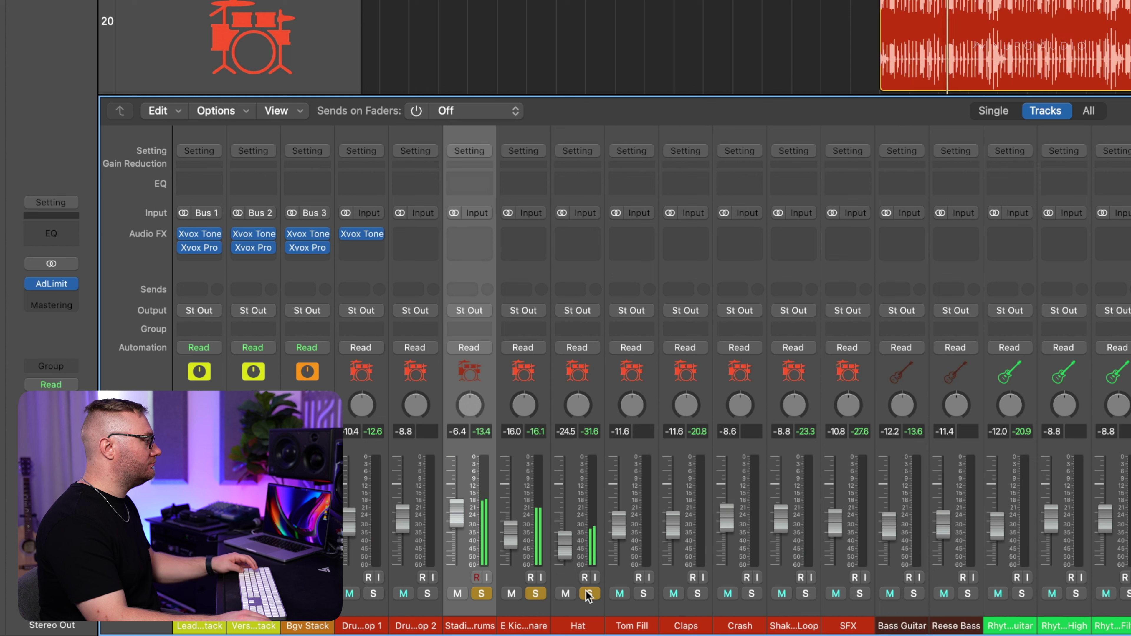
{"action": "left_click", "coordinate": [587, 592], "text": "alt"}
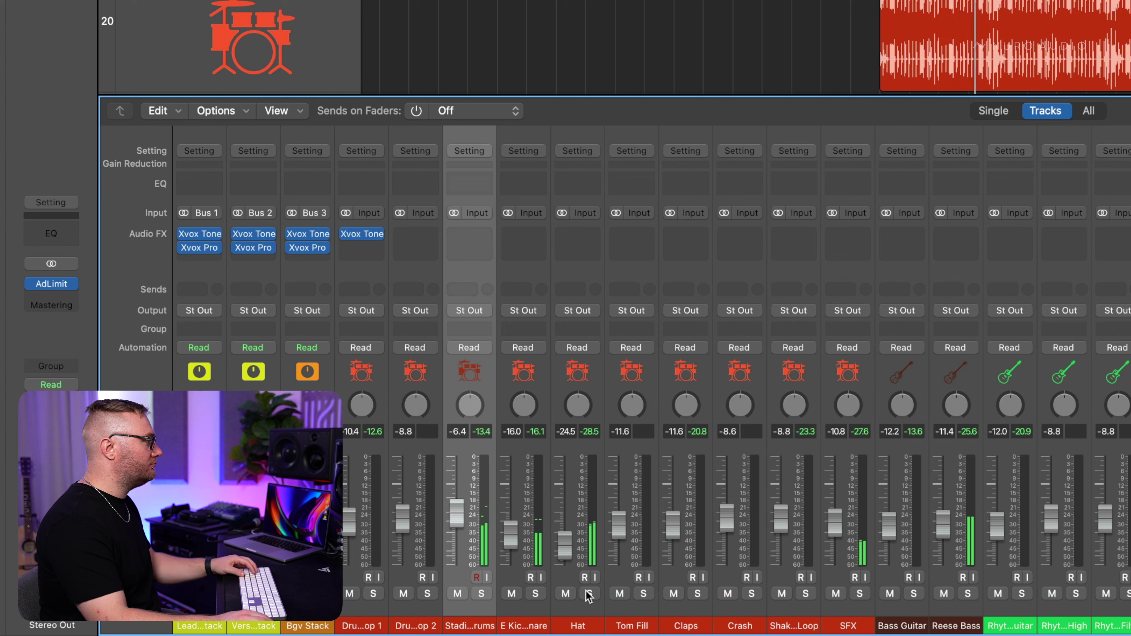
Step: Lower the Tom Fill fader to -14.6 dB, and raise the Shaker Loop fader to -6.2 dB while playing the last hook
{"action": "scroll", "coordinate": [614, 47], "scroll_direction": "down", "scroll_amount": 3}
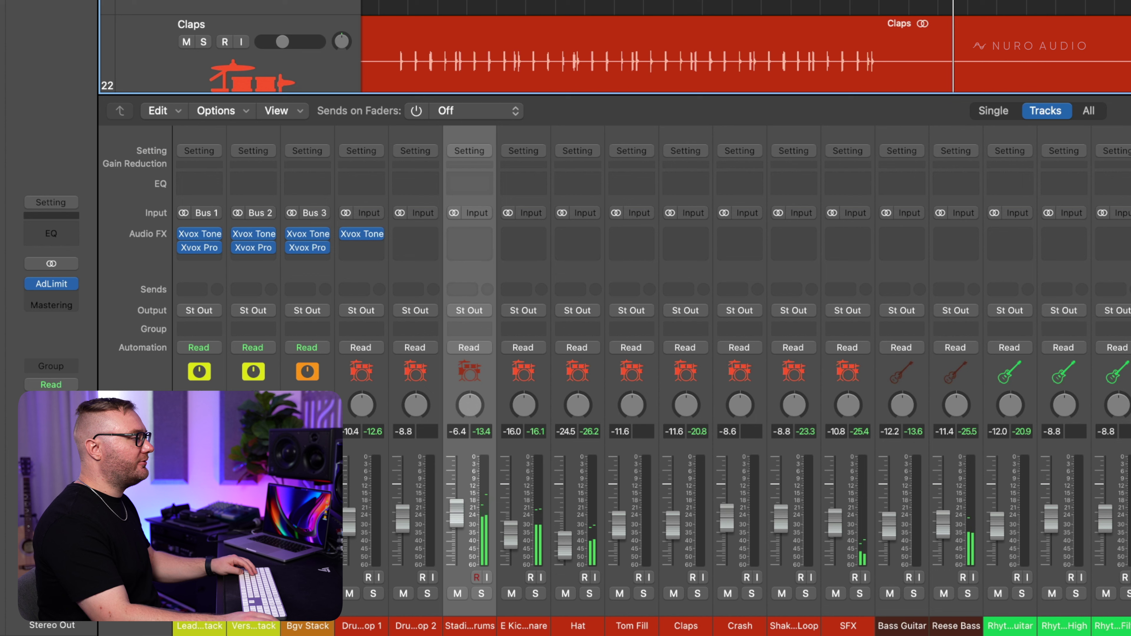
{"action": "left_click_drag", "start_coordinate": [620, 526], "coordinate": [619, 533]}
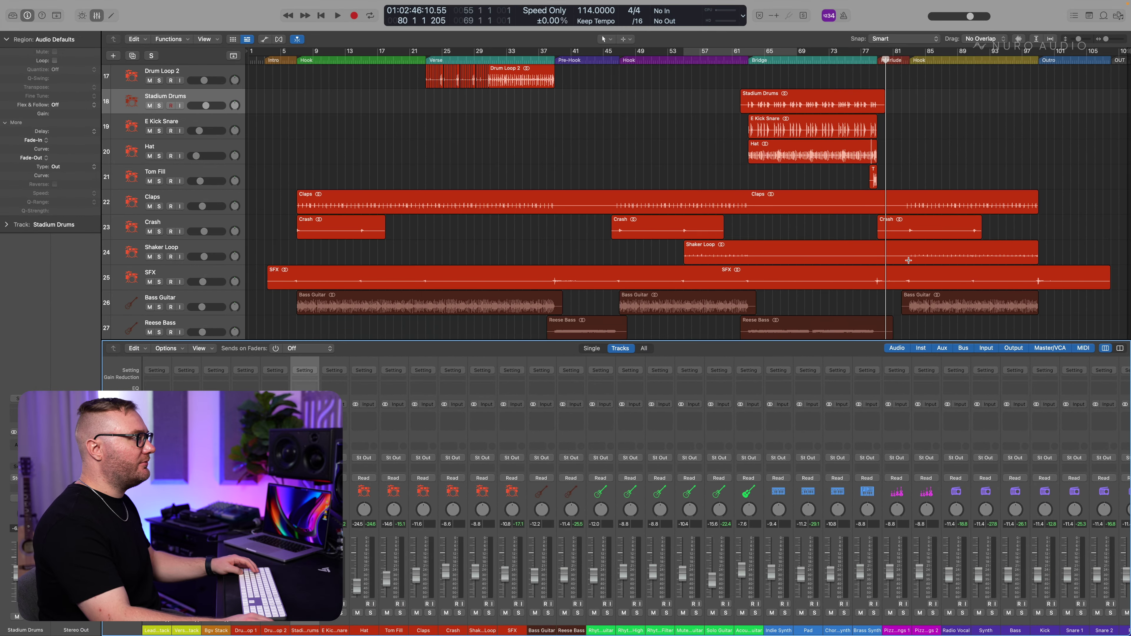
{"action": "left_click", "coordinate": [908, 260]}
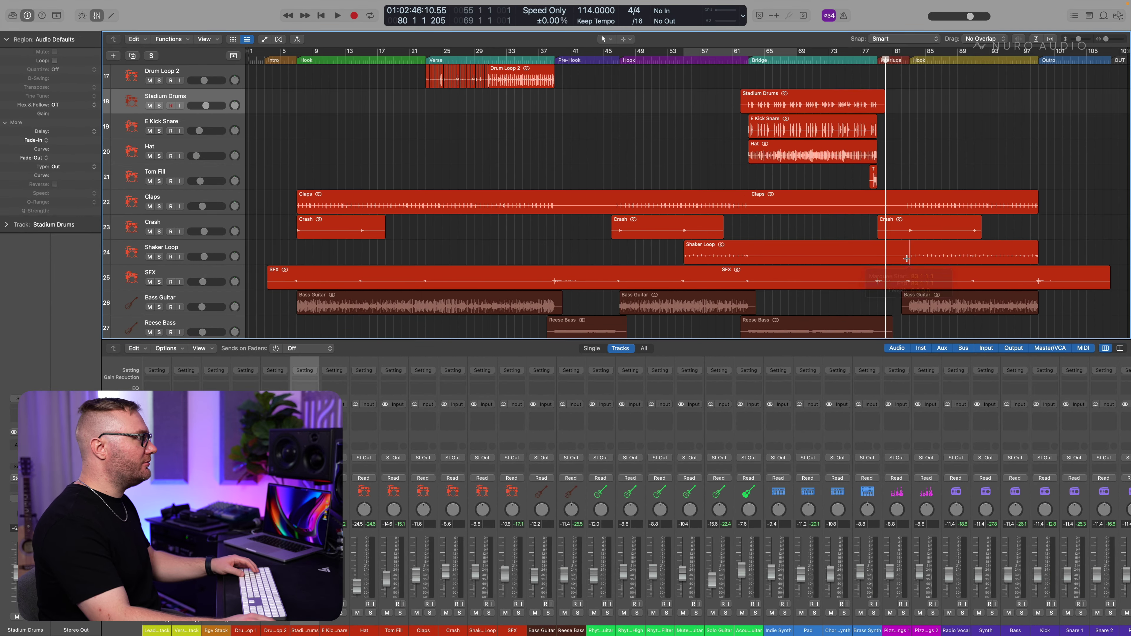
{"action": "key", "text": "space"}
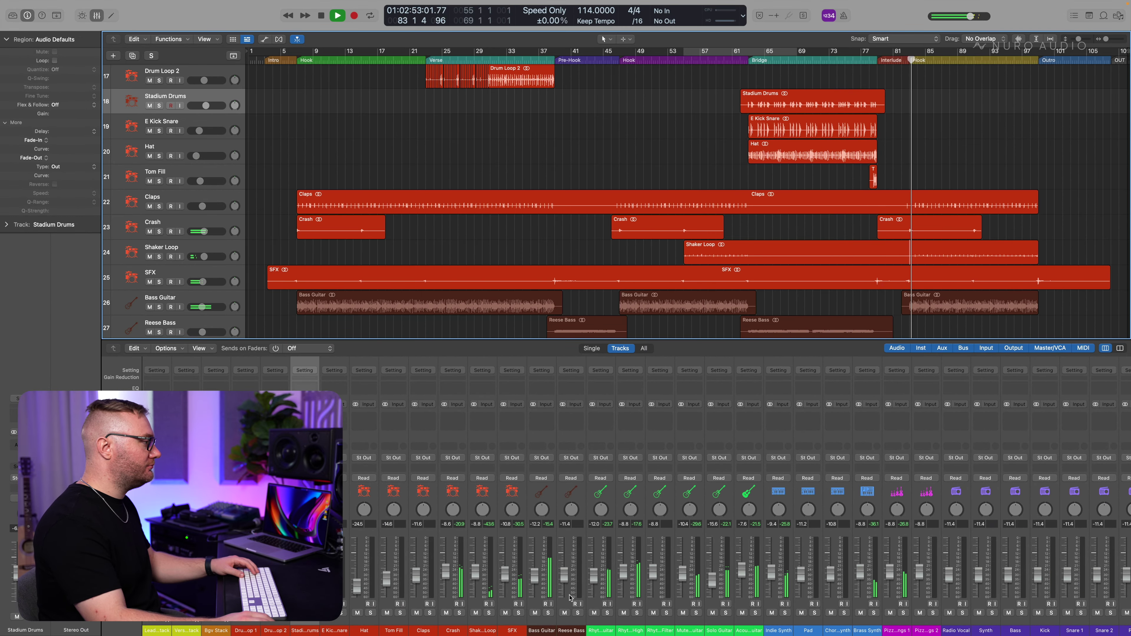
{"action": "left_click", "coordinate": [482, 569]}
{"action": "key", "text": "s"}
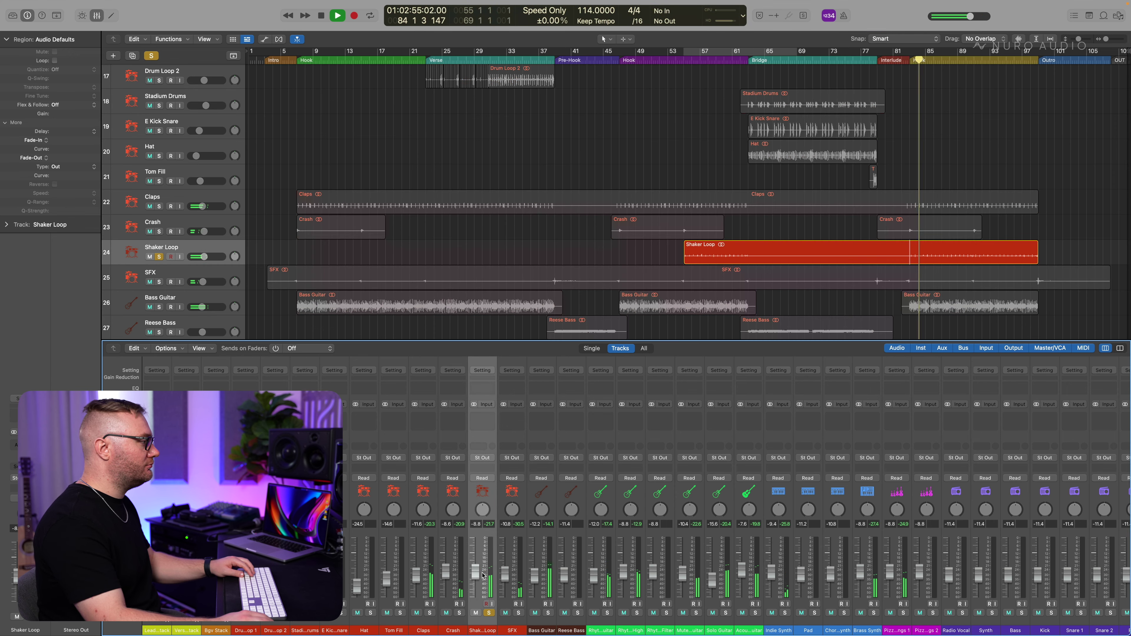
{"action": "key", "text": "s"}
{"action": "left_click_drag", "start_coordinate": [477, 573], "coordinate": [477, 567]}
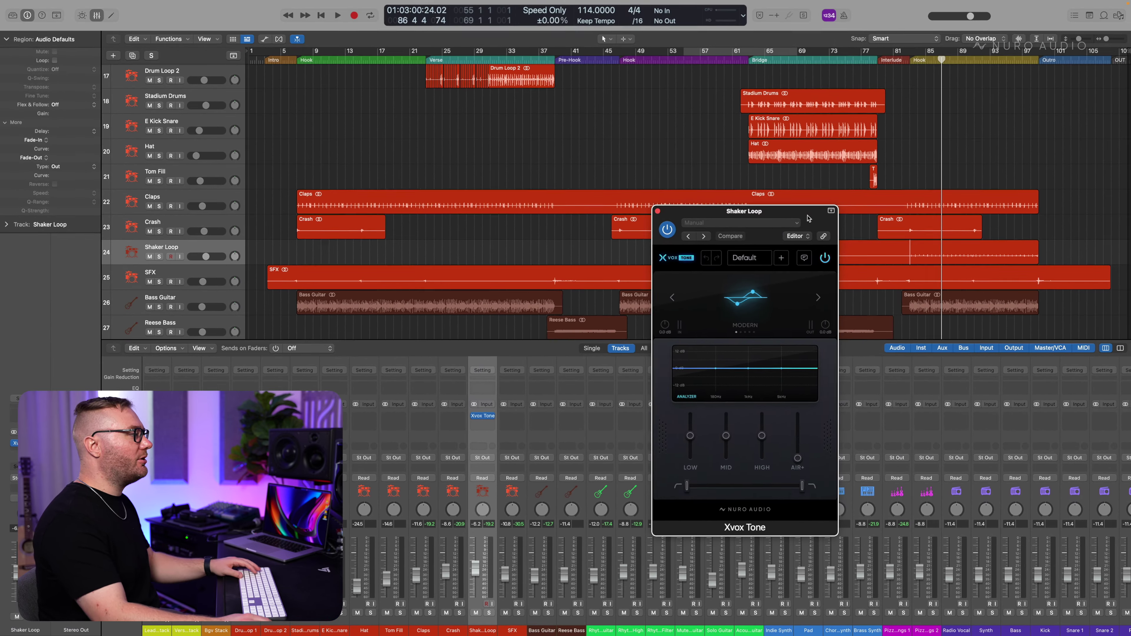
Step: Insert Xvox Tone on the Shaker Loop, raise its Air+ slightly, and compare the plug-in bypassed and active
{"action": "left_click_drag", "start_coordinate": [787, 217], "coordinate": [776, 234]}
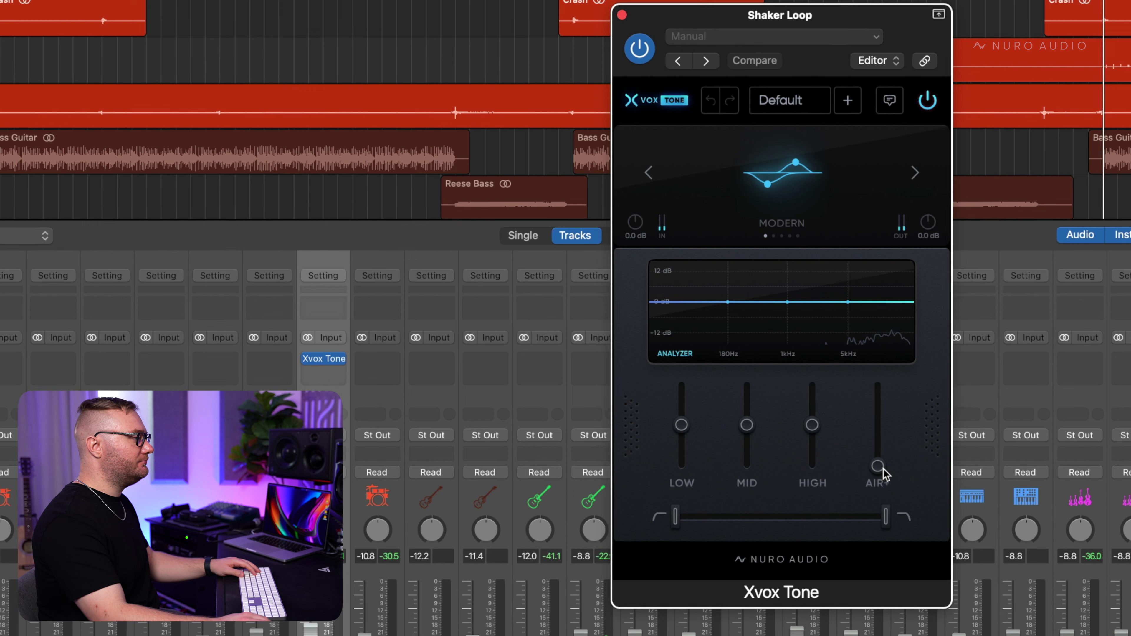
{"action": "left_click_drag", "start_coordinate": [786, 474], "coordinate": [789, 467]}
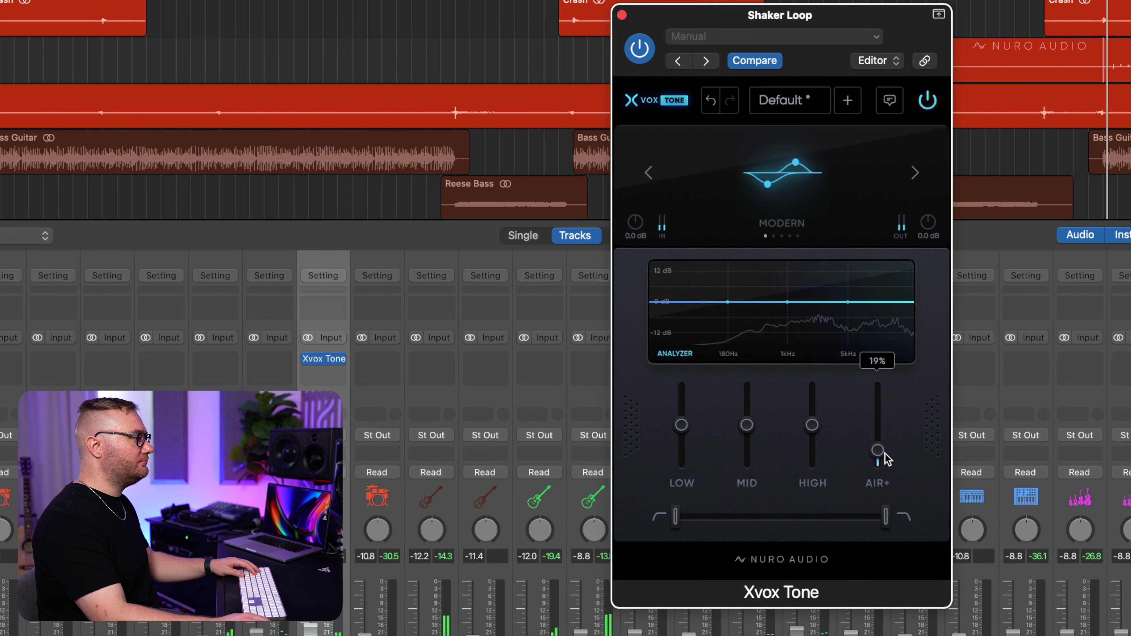
{"action": "left_click_drag", "start_coordinate": [884, 450], "coordinate": [878, 459]}
{"action": "left_click", "coordinate": [925, 107]}
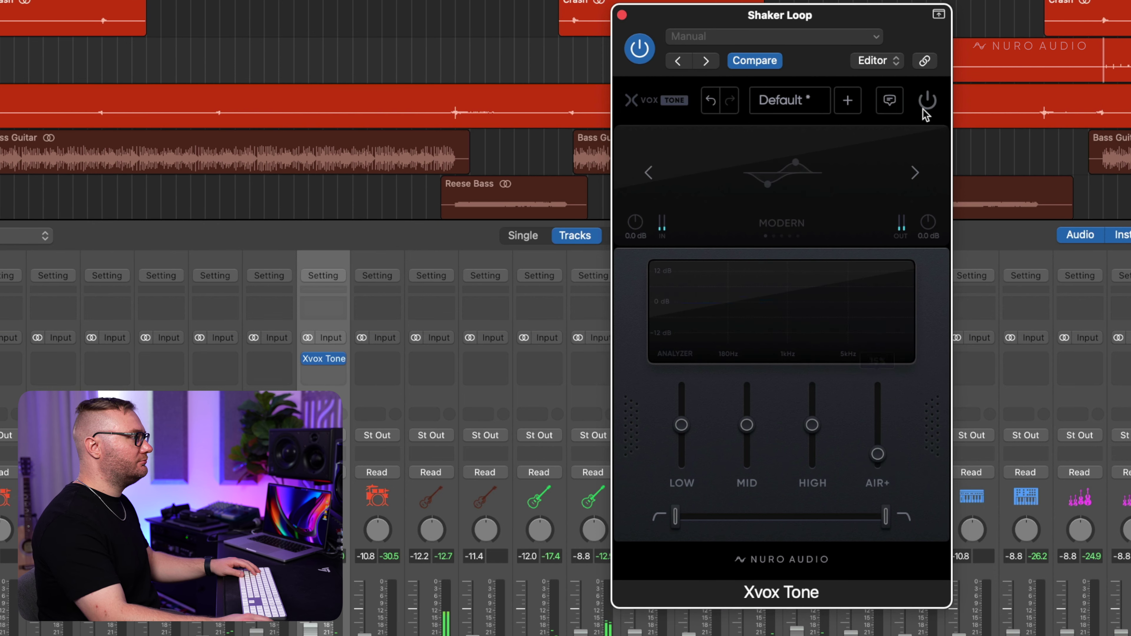
{"action": "left_click", "coordinate": [925, 107]}
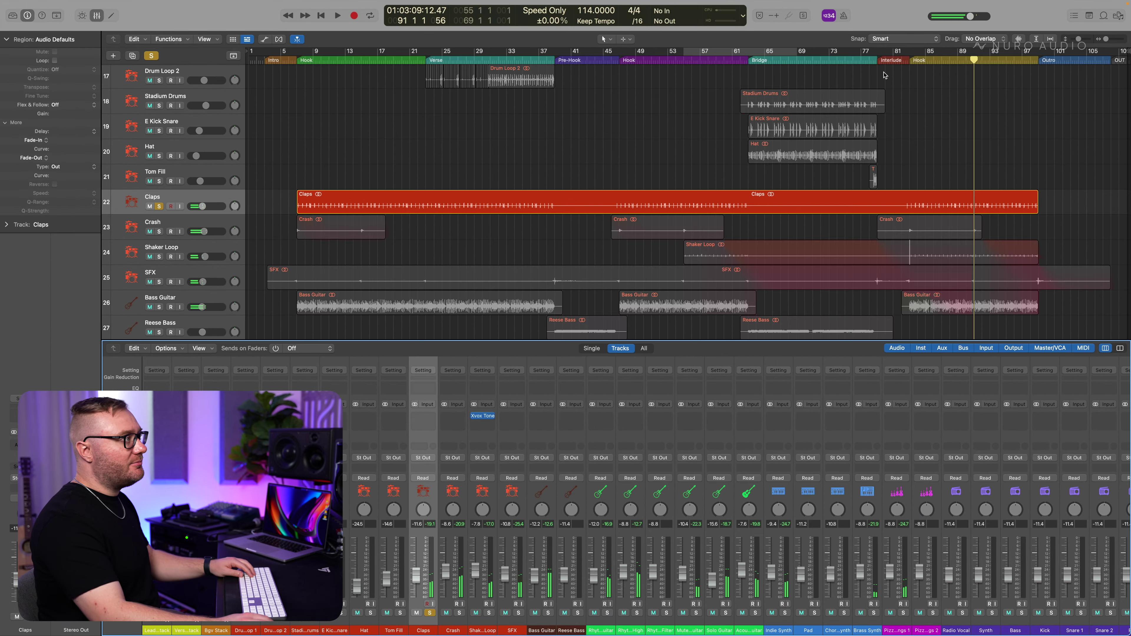
Step: Insert Xvox Tone on the Claps track and set Air+ to 23%
{"action": "left_click", "coordinate": [427, 416]}
{"action": "left_click", "coordinate": [438, 440]}
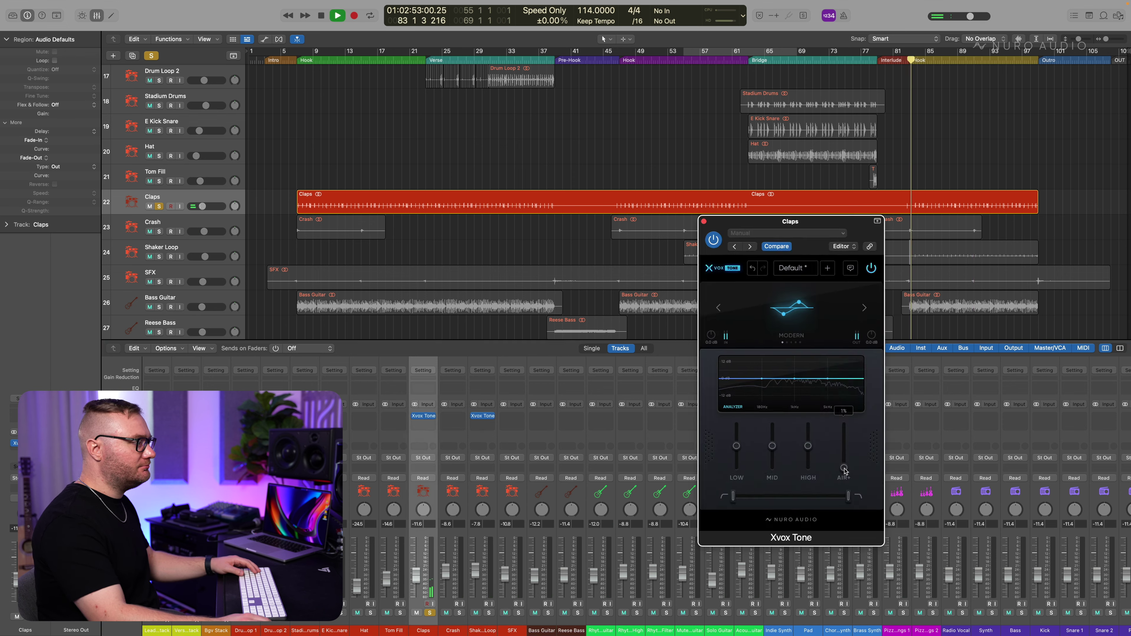
{"action": "left_click_drag", "start_coordinate": [845, 470], "coordinate": [873, 461]}
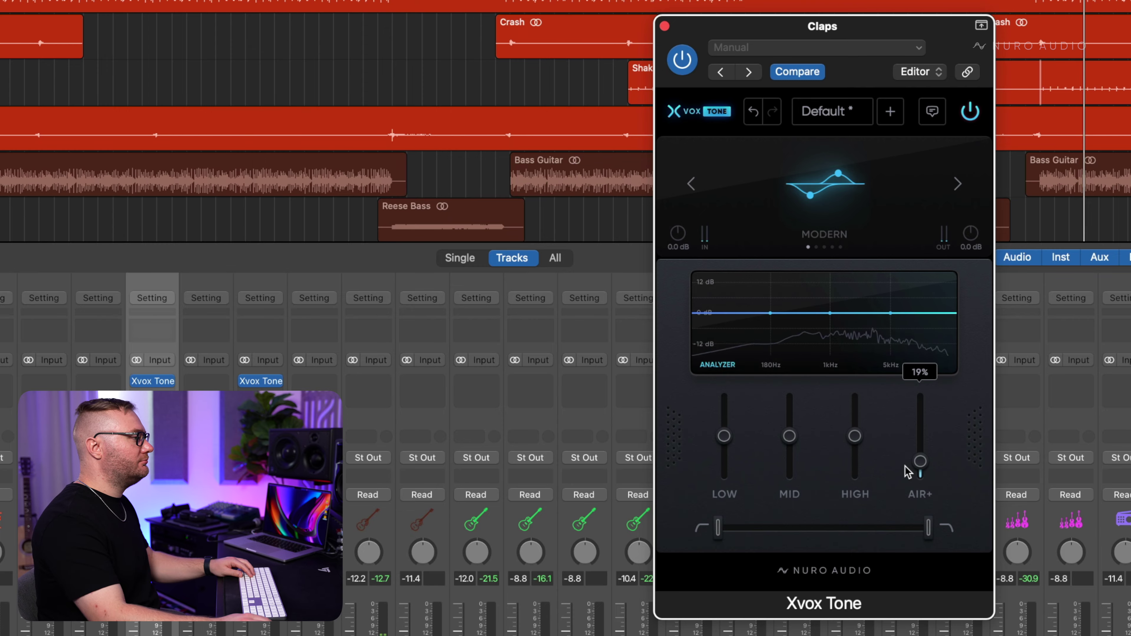
{"action": "left_click_drag", "start_coordinate": [908, 471], "coordinate": [919, 461]}
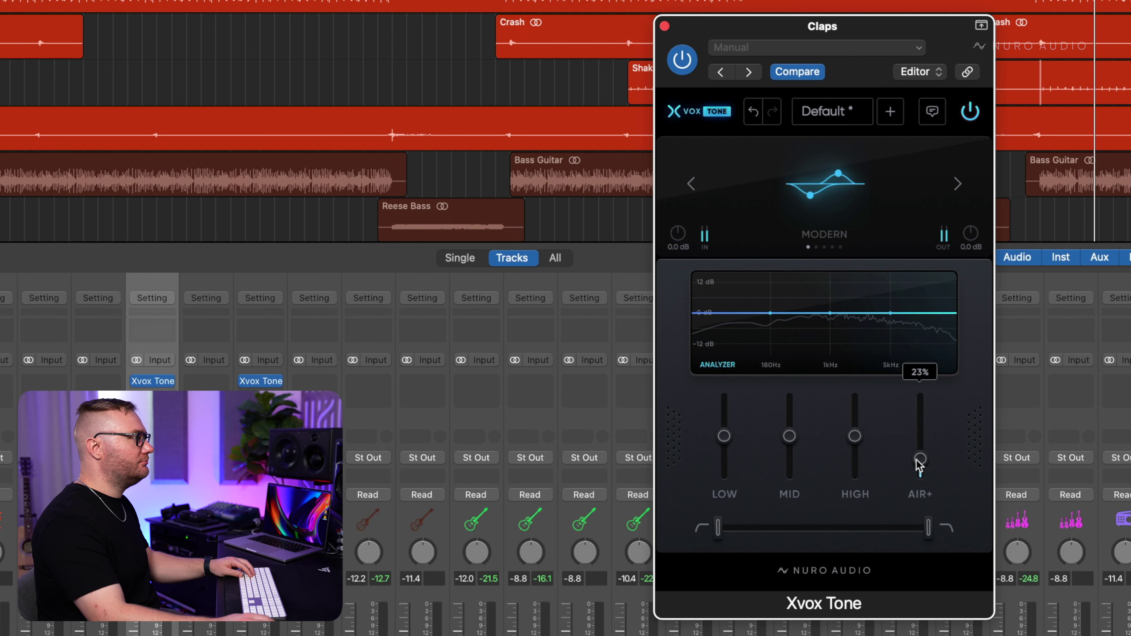
{"action": "left_click", "coordinate": [665, 26]}
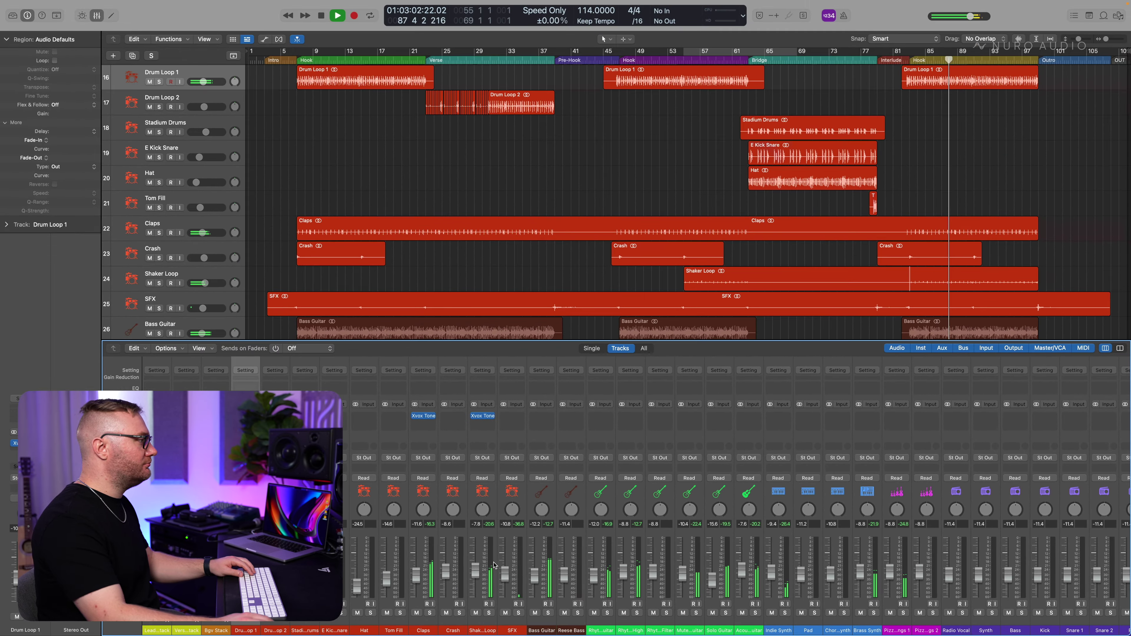
Step: Select Drum Loop 1 through Shaker Loop and compare their Xvox Tone plug-ins bypassed and active in the full mix
{"action": "left_click", "coordinate": [493, 565], "text": "shift"}
{"action": "left_click", "coordinate": [474, 417]}
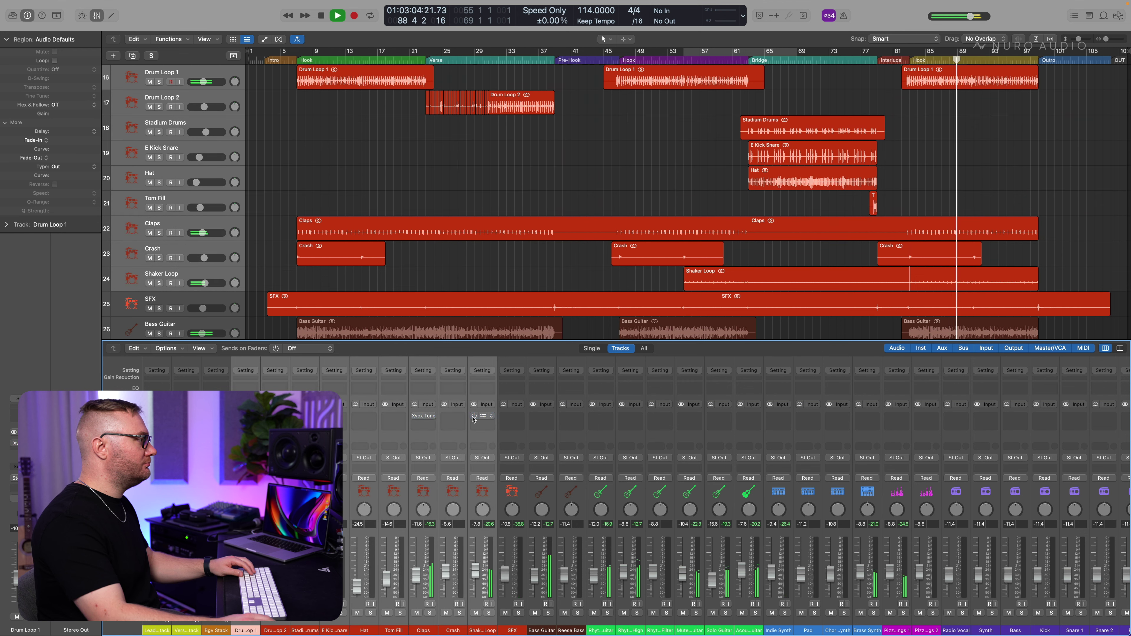
{"action": "left_click", "coordinate": [475, 417]}
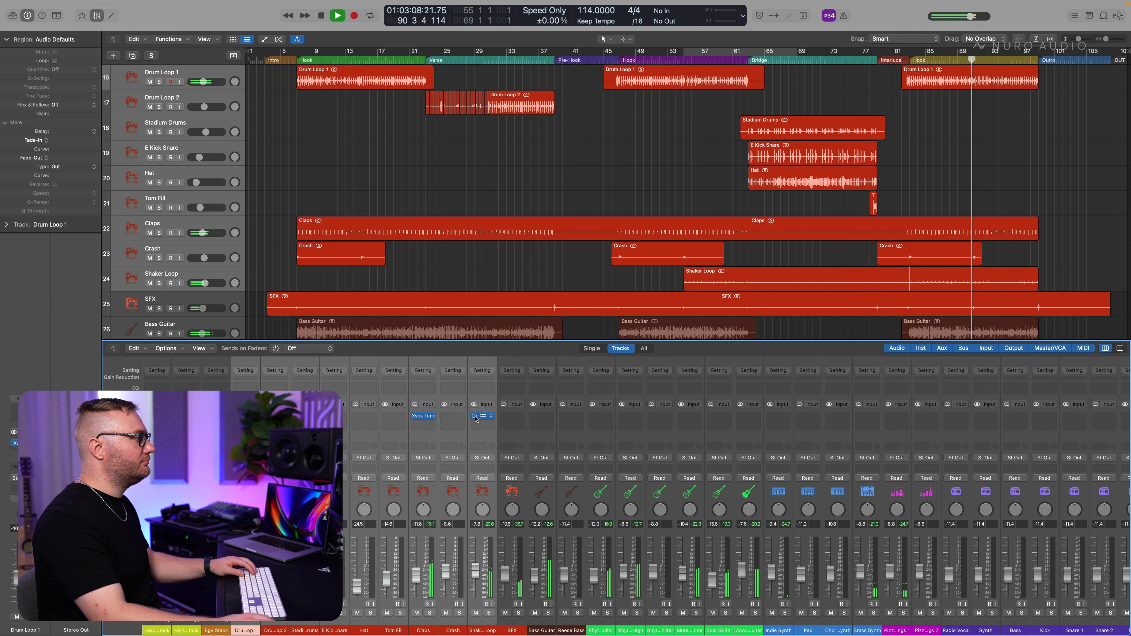
{"action": "key", "text": "space"}
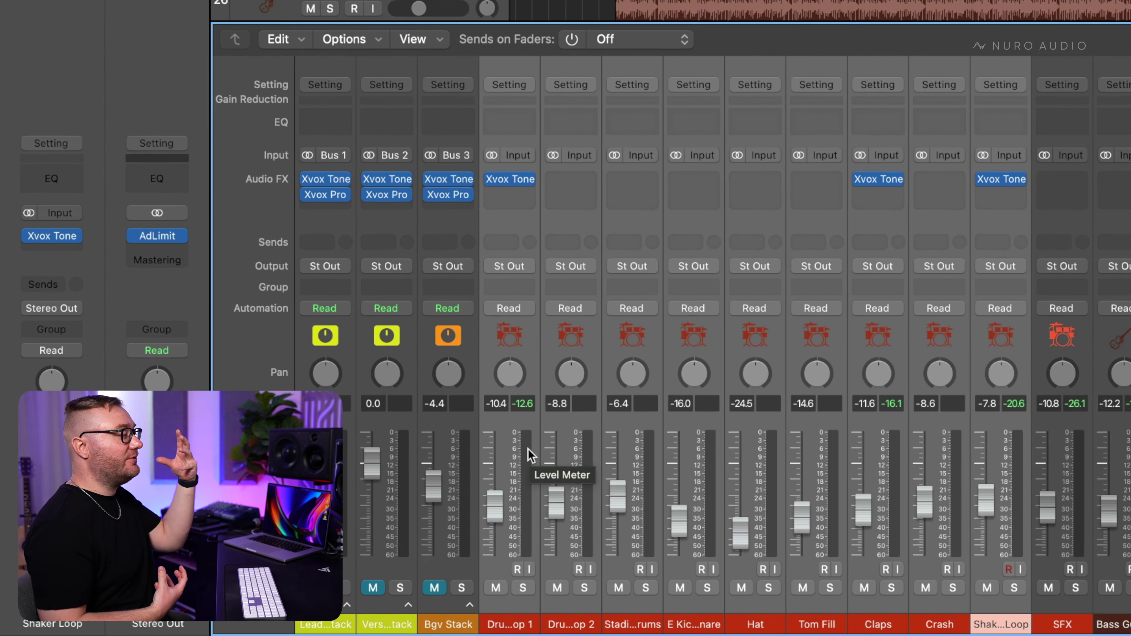
Step: Solo the selected drum tracks and compare their Xvox Tone plug-ins bypassed and active during playback
{"action": "key", "text": "s"}
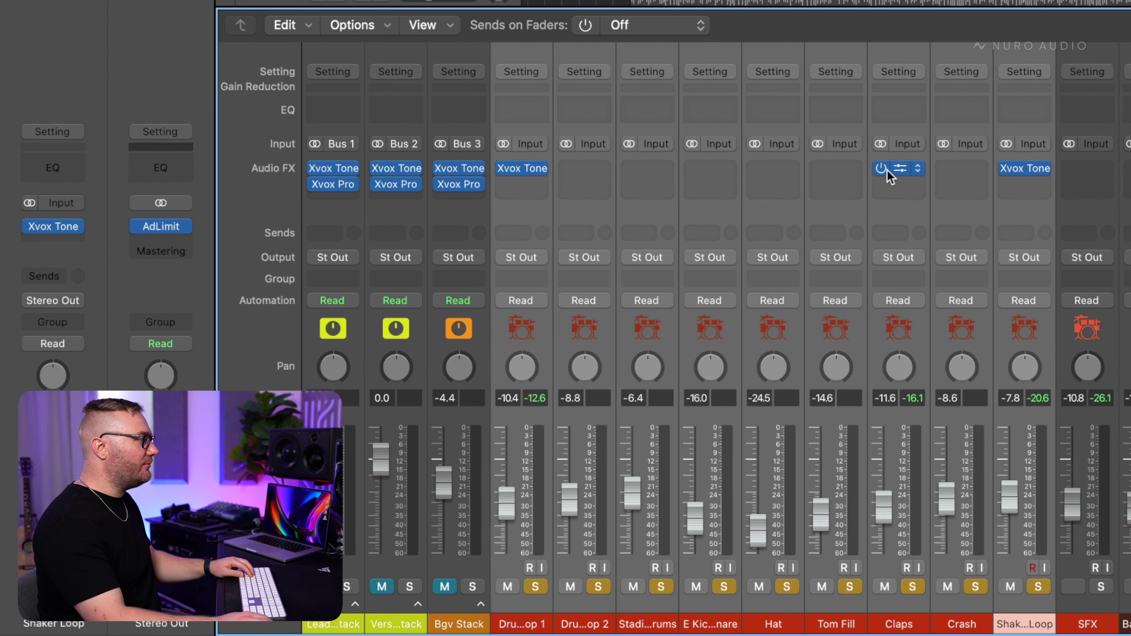
{"action": "left_click", "coordinate": [880, 169]}
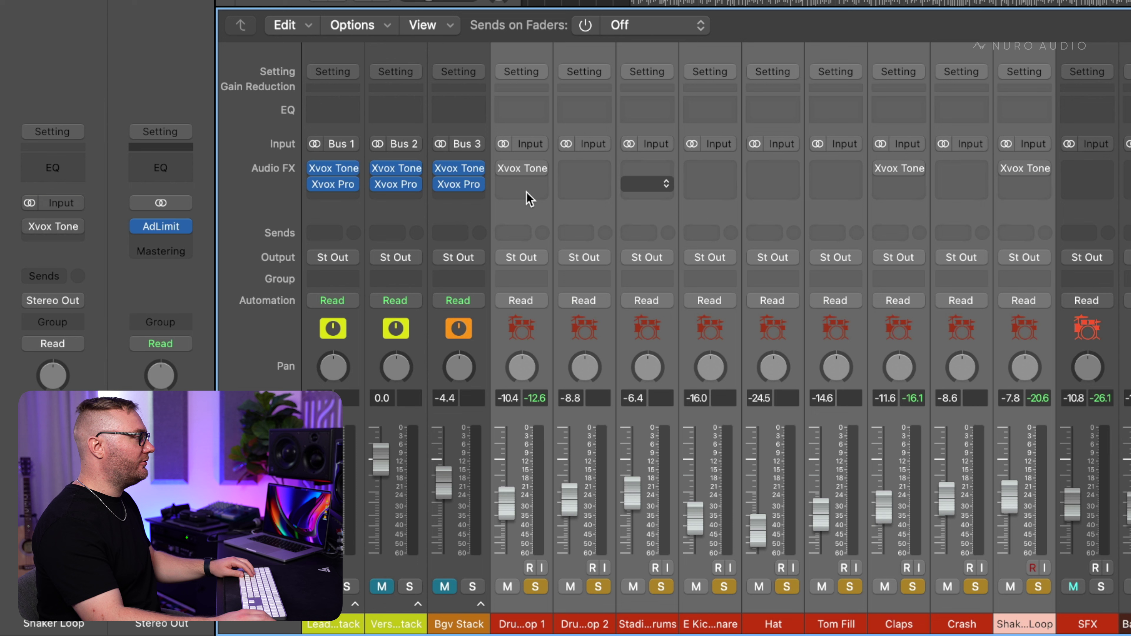
{"action": "key", "text": "space"}
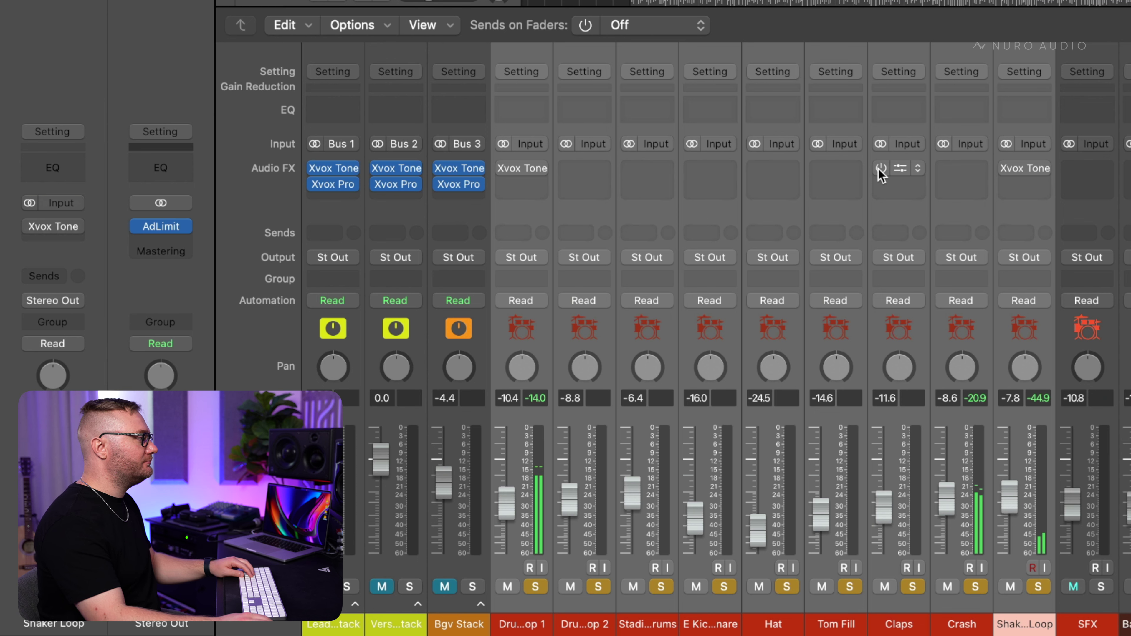
{"action": "left_click", "coordinate": [881, 168]}
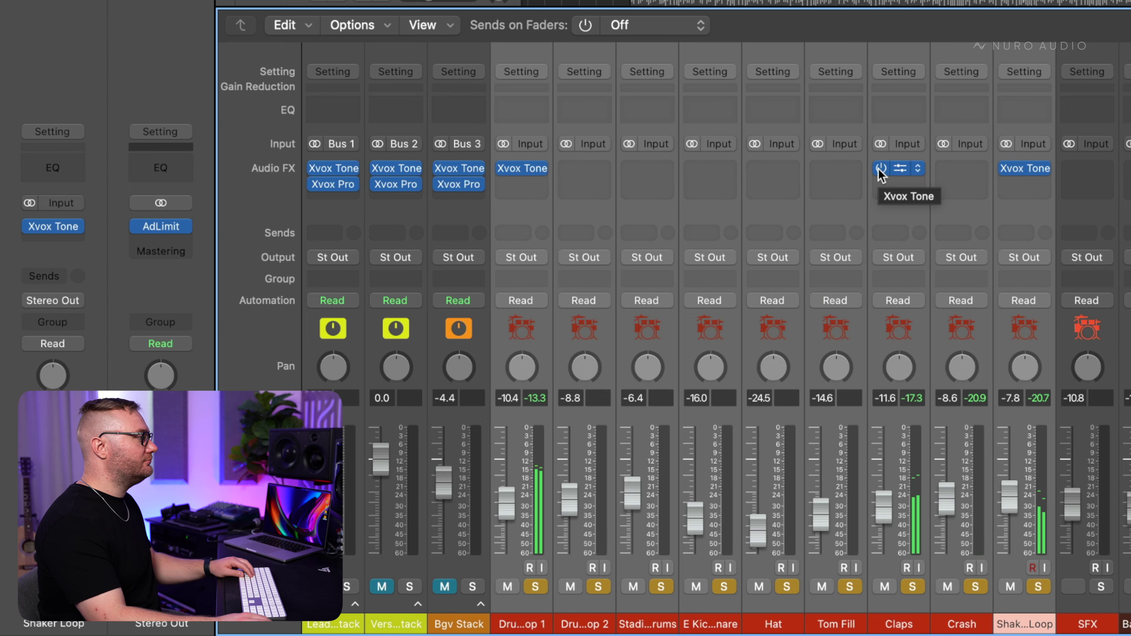
{"action": "left_click", "coordinate": [881, 168]}
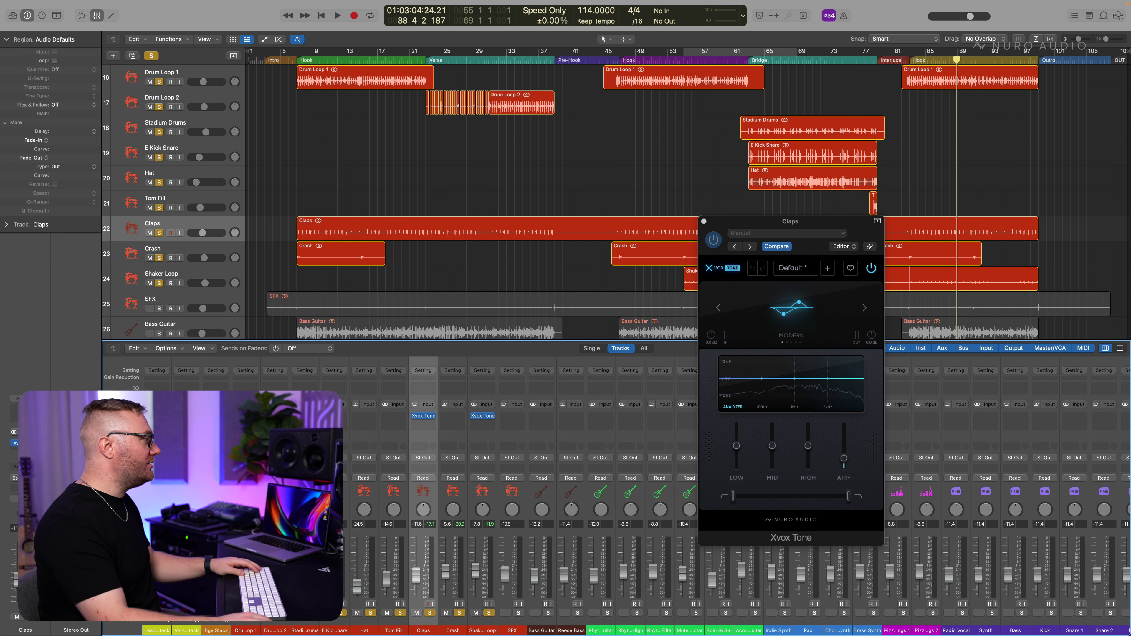
Step: Solo the Bass Guitar track, insert Xvox Tone on it in Shaper mode, and shape it with more Low and less Mid
{"action": "left_click", "coordinate": [245, 416]}
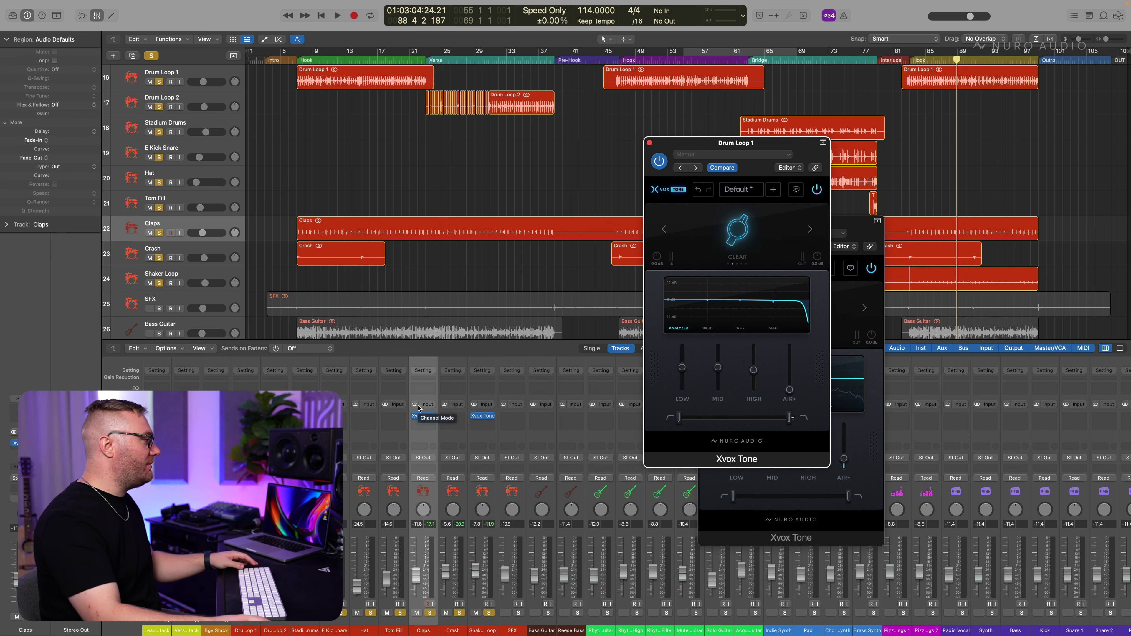
{"action": "left_click", "coordinate": [537, 478]}
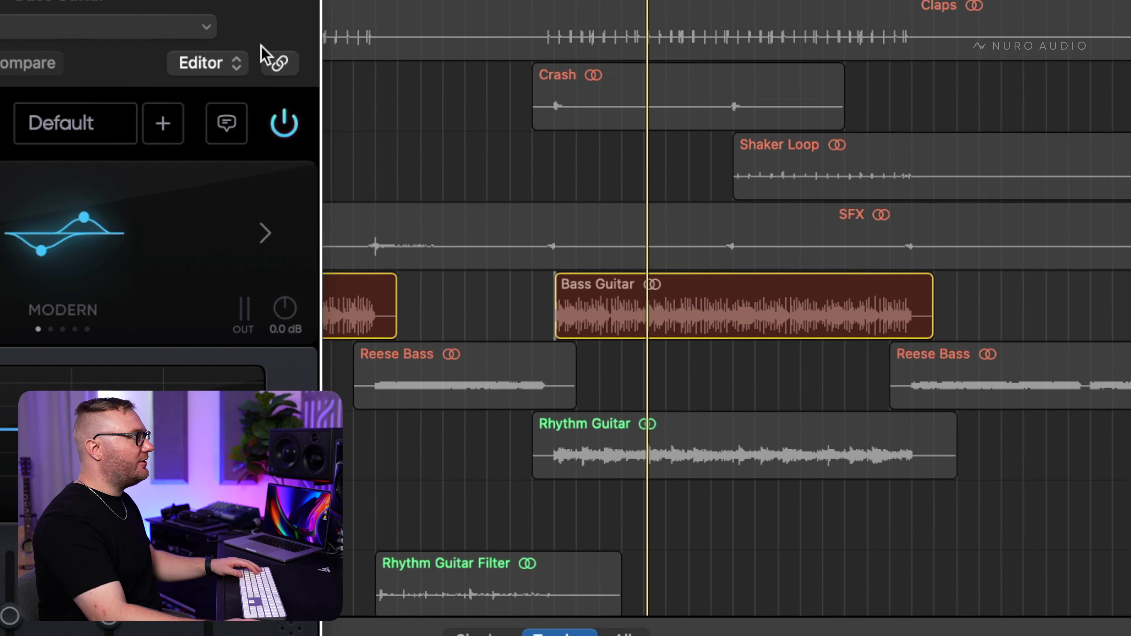
{"action": "left_click_drag", "start_coordinate": [261, 45], "coordinate": [804, 277]}
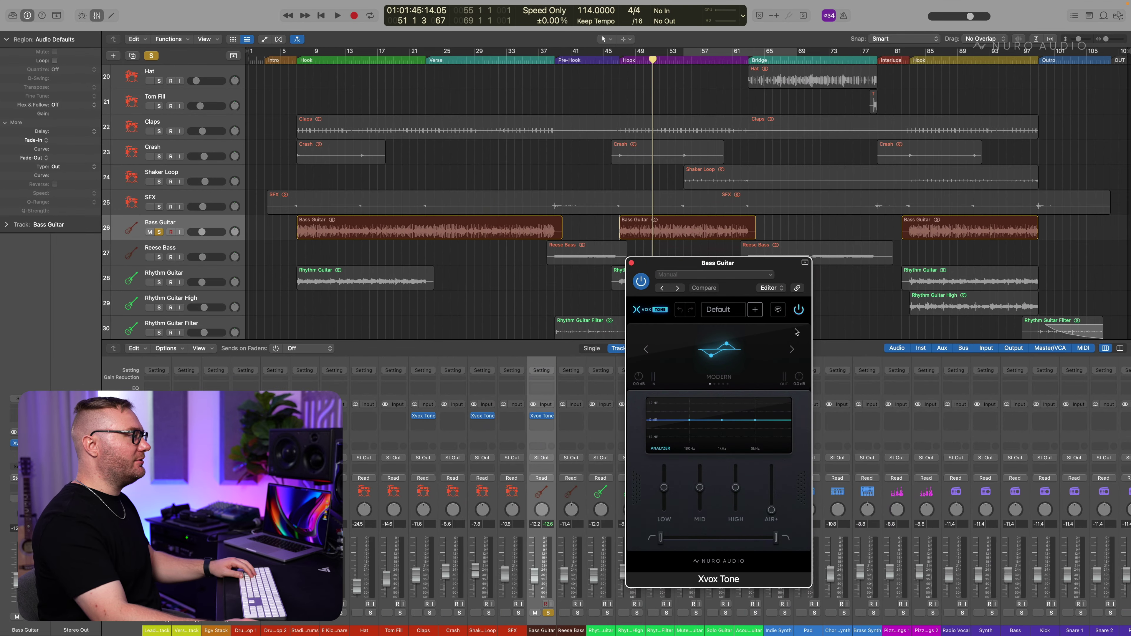
{"action": "left_click", "coordinate": [646, 350]}
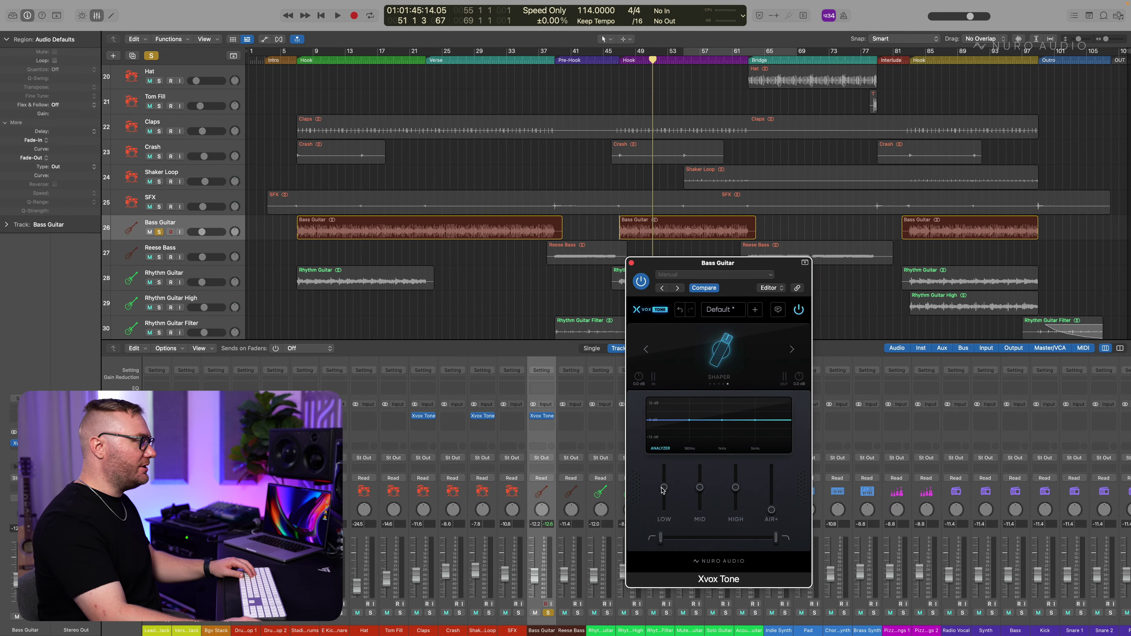
{"action": "left_click_drag", "start_coordinate": [665, 487], "coordinate": [707, 465]}
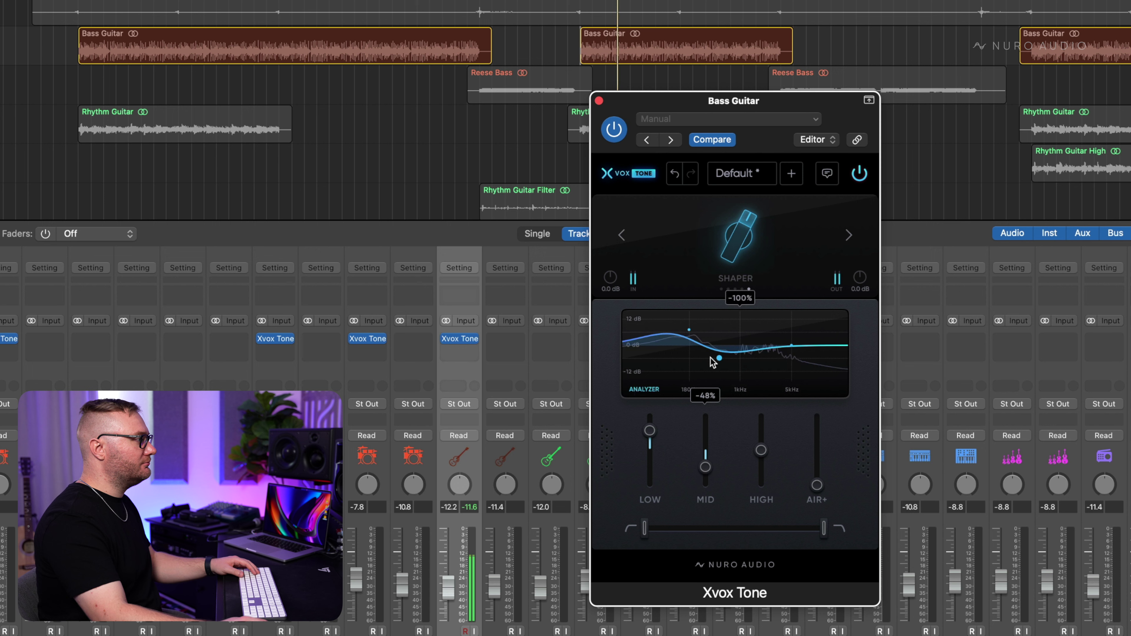
Step: Raise the low cut slightly in the Bass Guitar's Xvox Tone and compare the plug-in bypassed and active, both soloed and in the full mix
{"action": "left_click", "coordinate": [860, 174]}
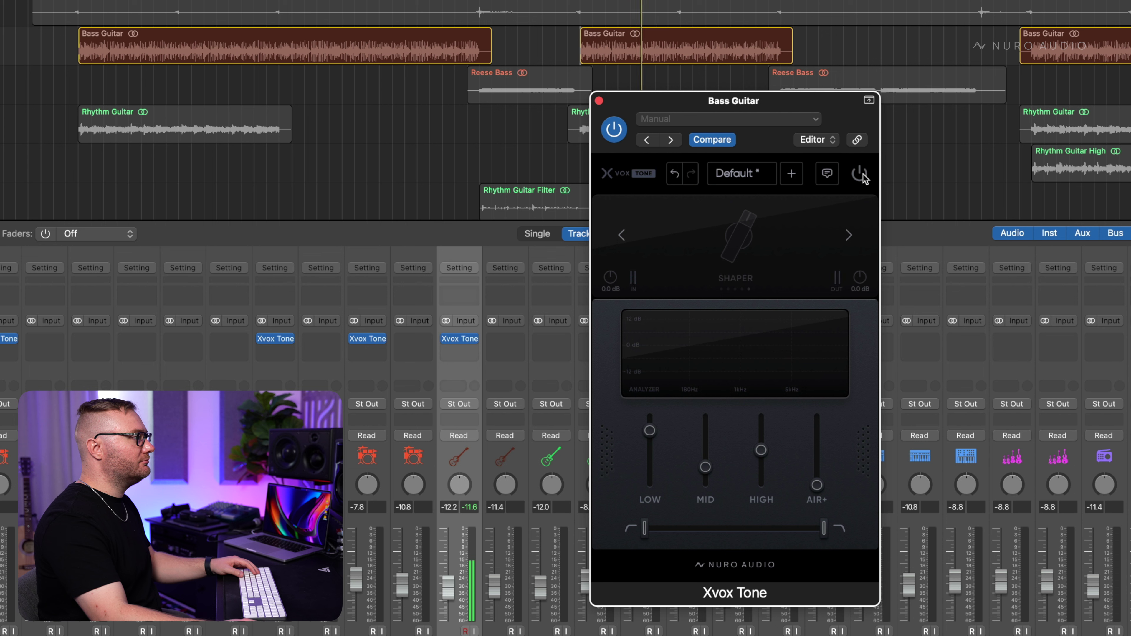
{"action": "left_click", "coordinate": [860, 174]}
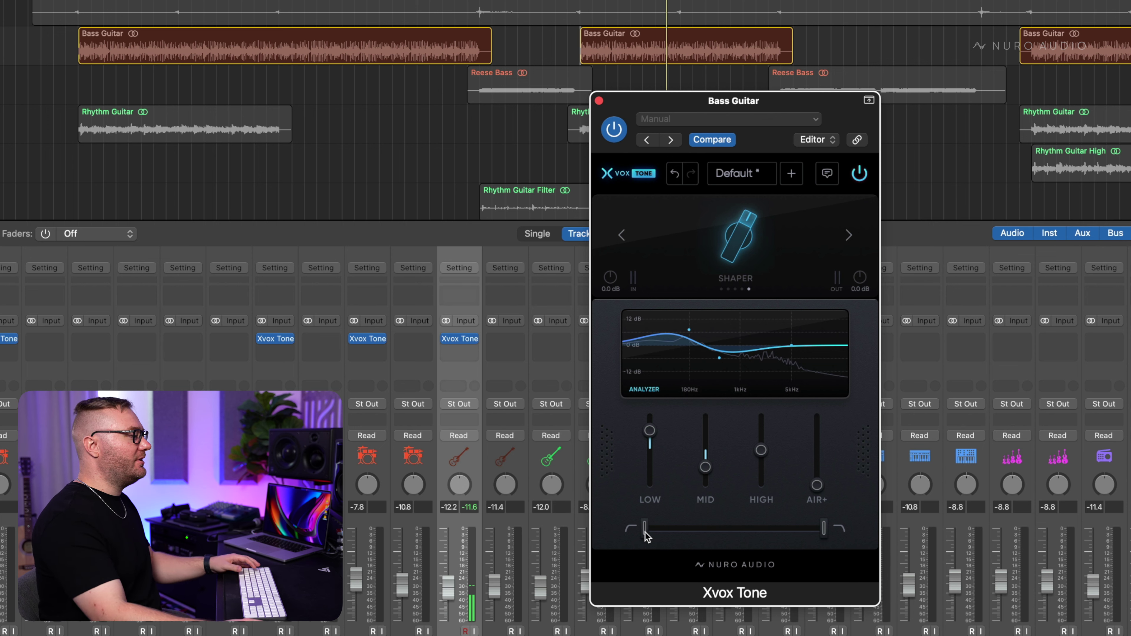
{"action": "key", "text": "super+w"}
{"action": "left_click", "coordinate": [462, 351]}
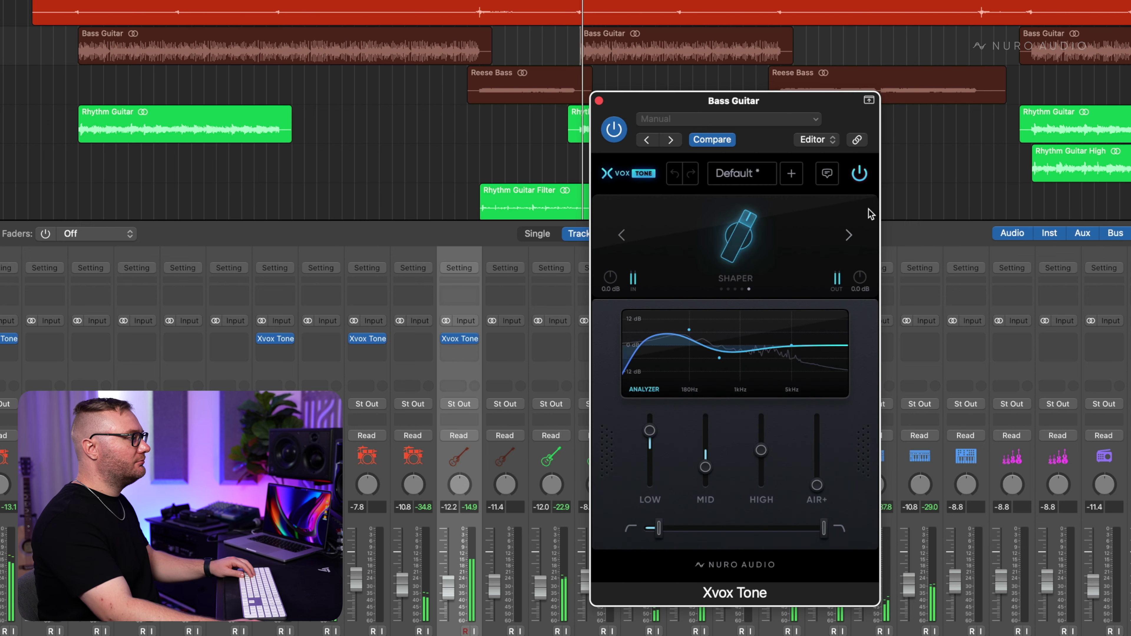
{"action": "left_click", "coordinate": [860, 174]}
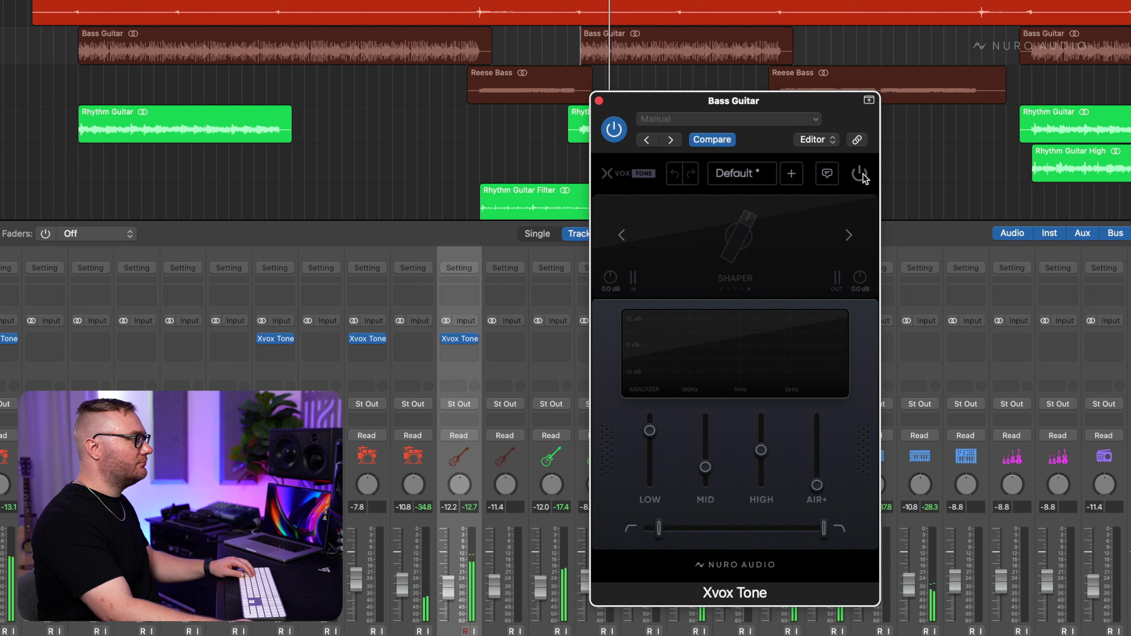
{"action": "left_click", "coordinate": [860, 174]}
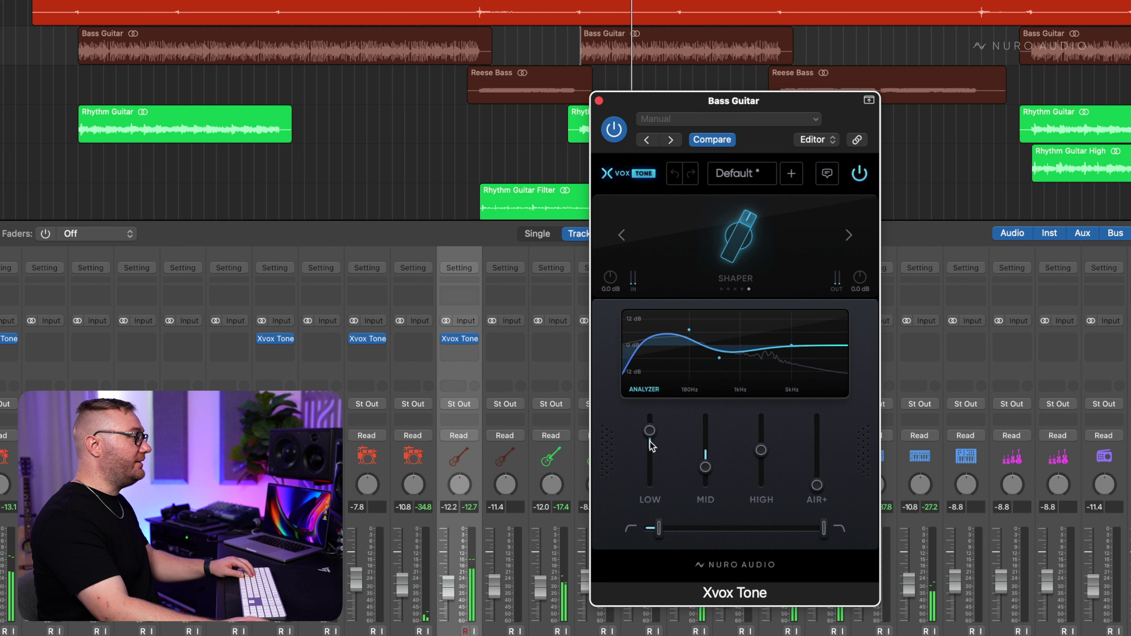
Step: Reduce the Bass Guitar's Low boost to about +29% and soften its Mid cut, comparing Xvox Tone bypassed and active, and close the plug-in
{"action": "left_click_drag", "start_coordinate": [651, 435], "coordinate": [652, 442]}
{"action": "left_click_drag", "start_coordinate": [706, 468], "coordinate": [706, 460]}
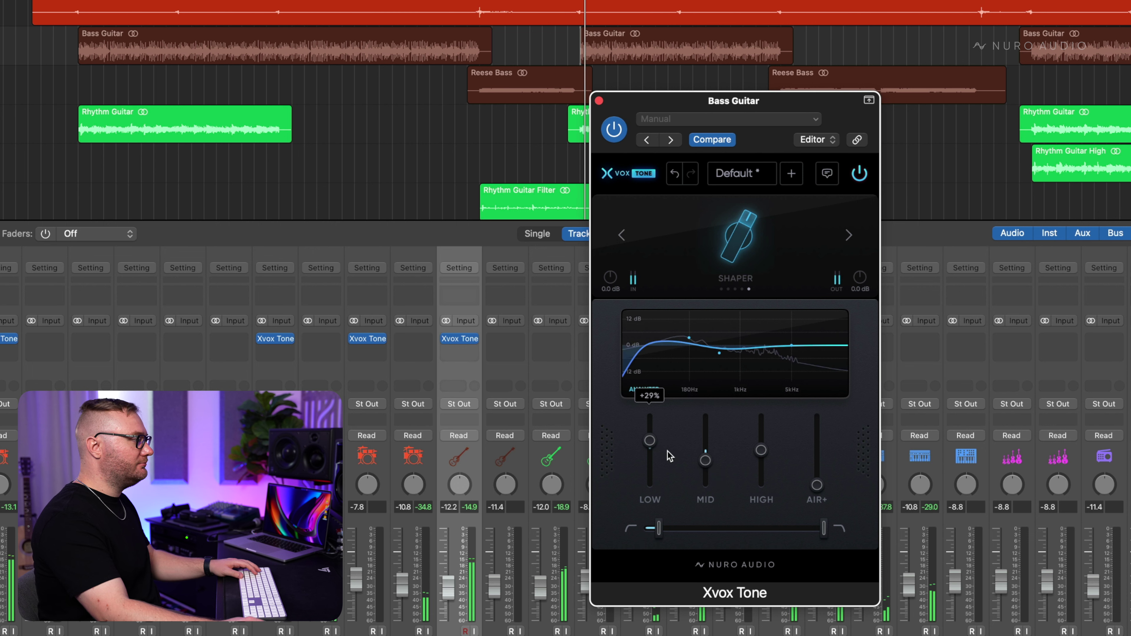
{"action": "left_click", "coordinate": [858, 173]}
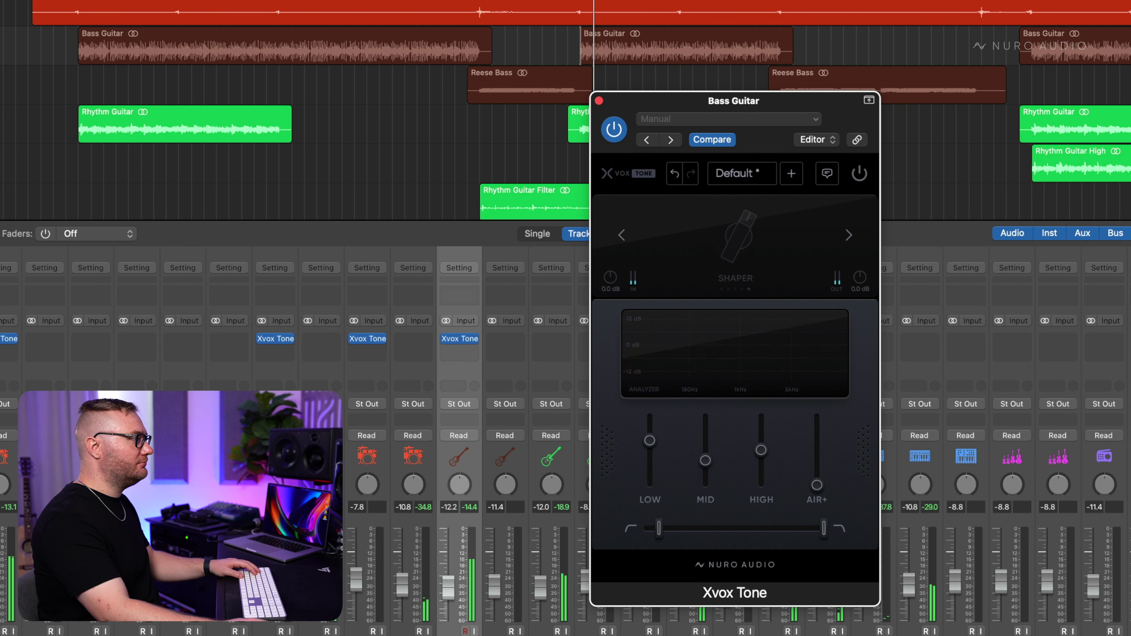
{"action": "left_click", "coordinate": [863, 170]}
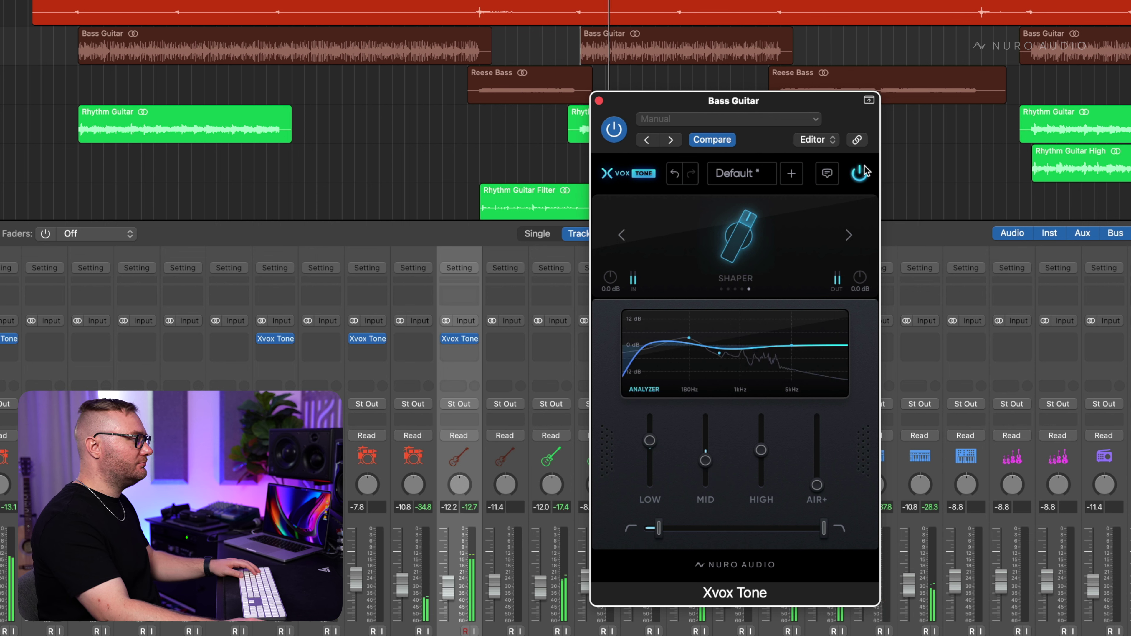
{"action": "left_click_drag", "start_coordinate": [646, 447], "coordinate": [646, 445]}
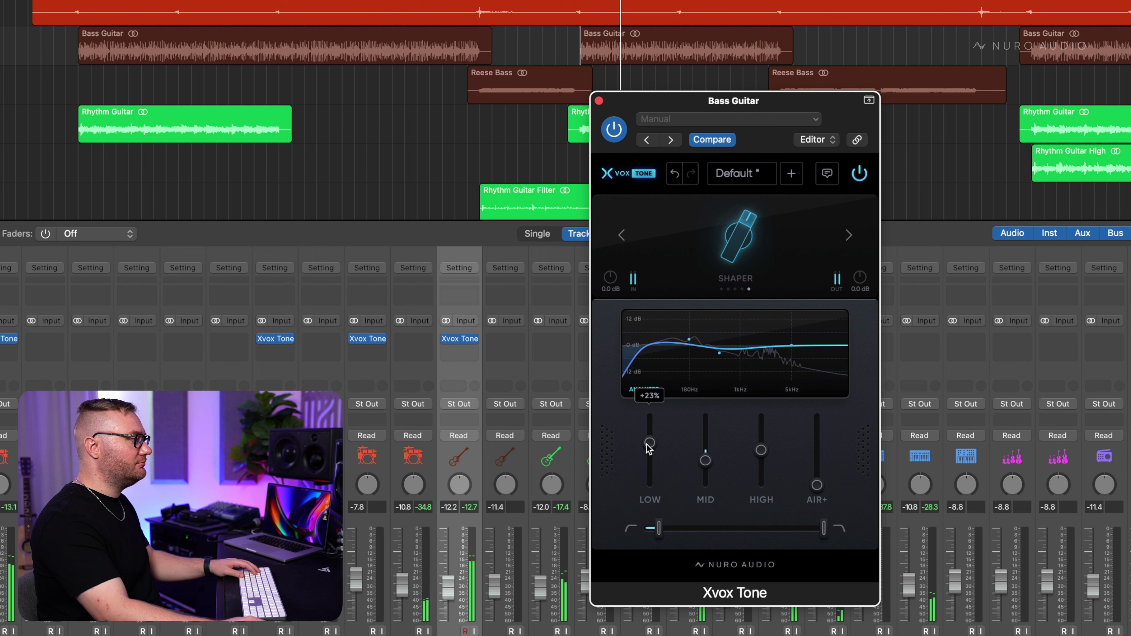
{"action": "left_click_drag", "start_coordinate": [703, 460], "coordinate": [705, 459]}
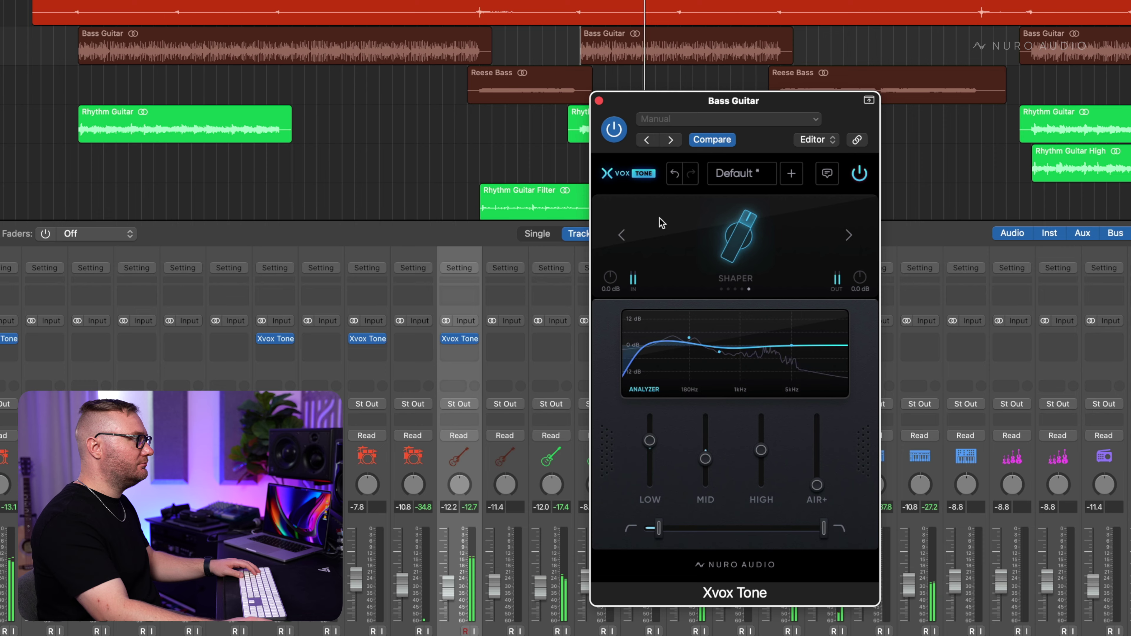
{"action": "left_click", "coordinate": [599, 101]}
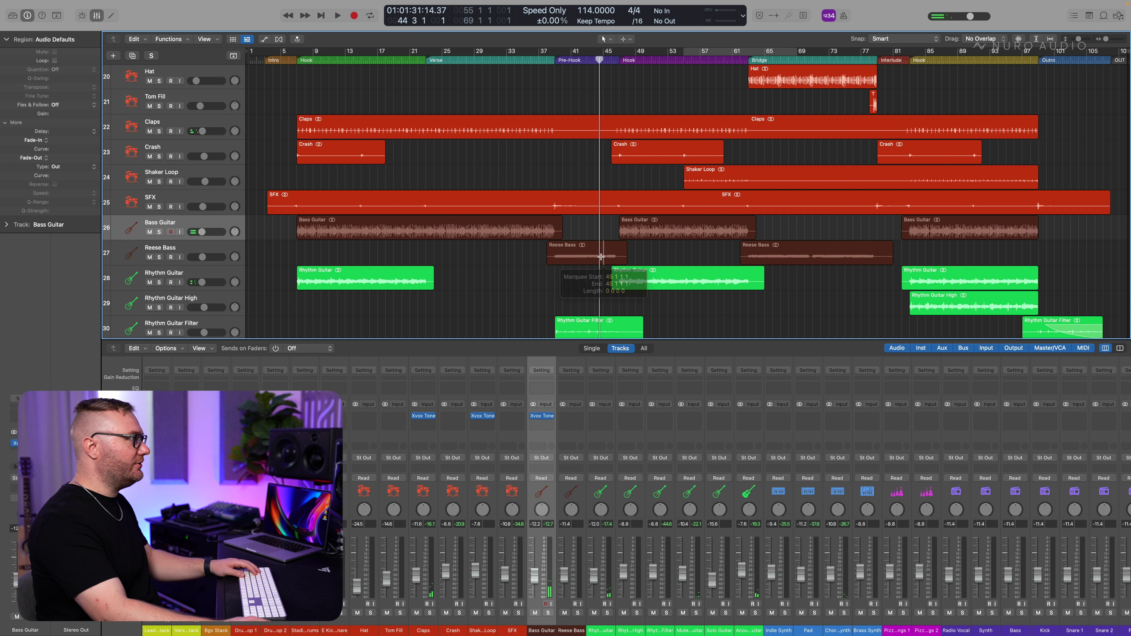
Step: Select the Reese Bass track and play the transition from the pre-hook into the hook to check its level in the mix
{"action": "key", "text": "space"}
{"action": "left_click", "coordinate": [573, 551]}
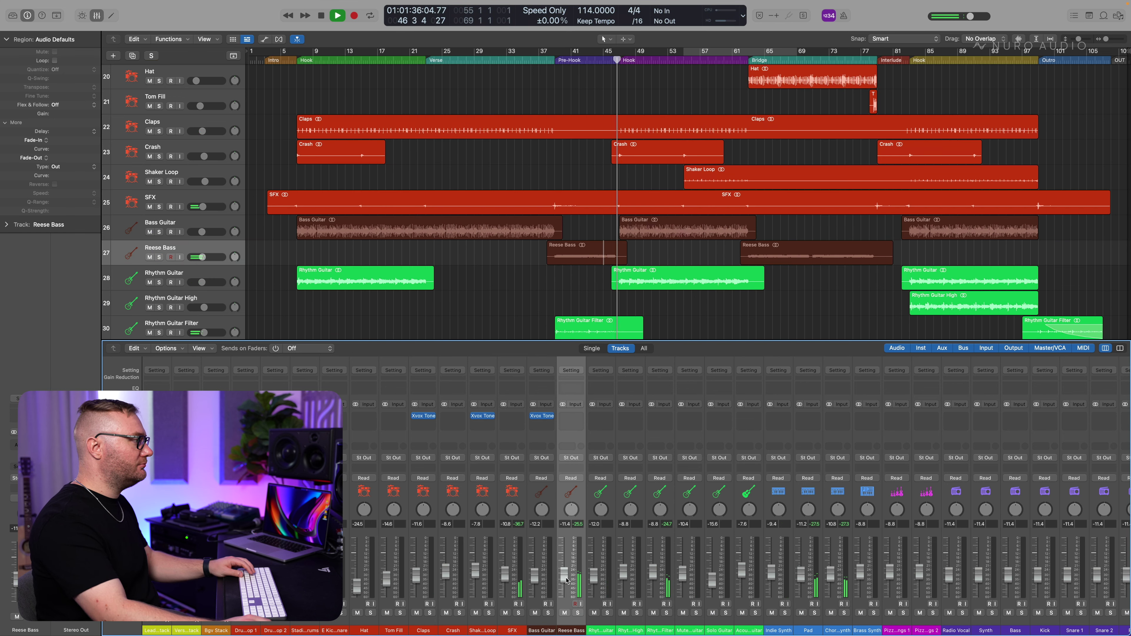
{"action": "key", "text": "space"}
{"action": "left_click", "coordinate": [597, 247]}
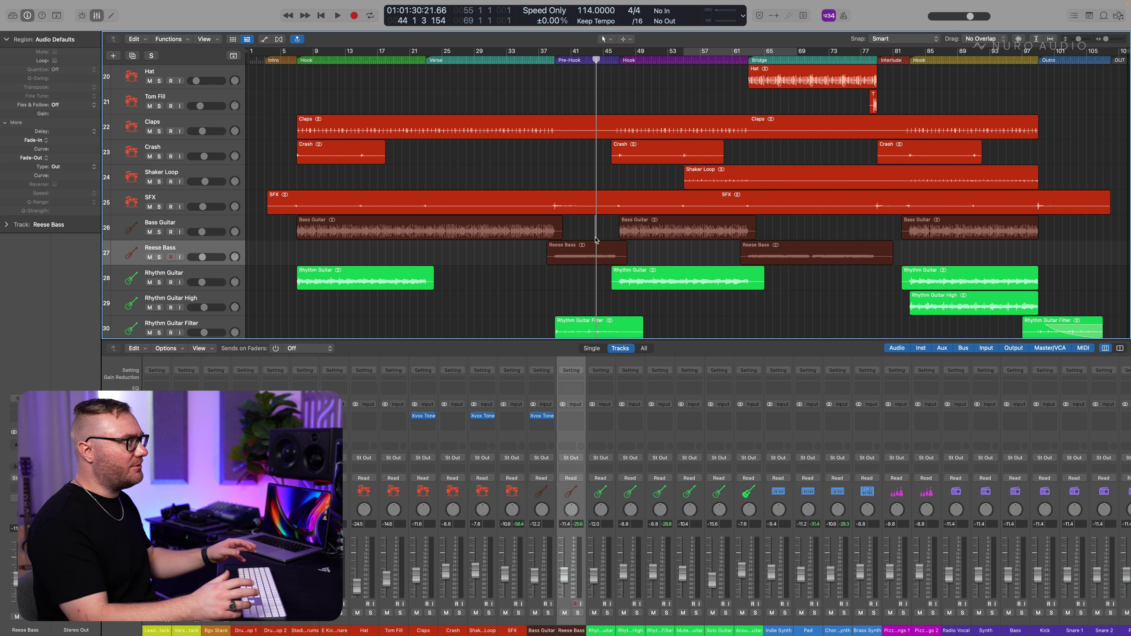
{"action": "key", "text": "space"}
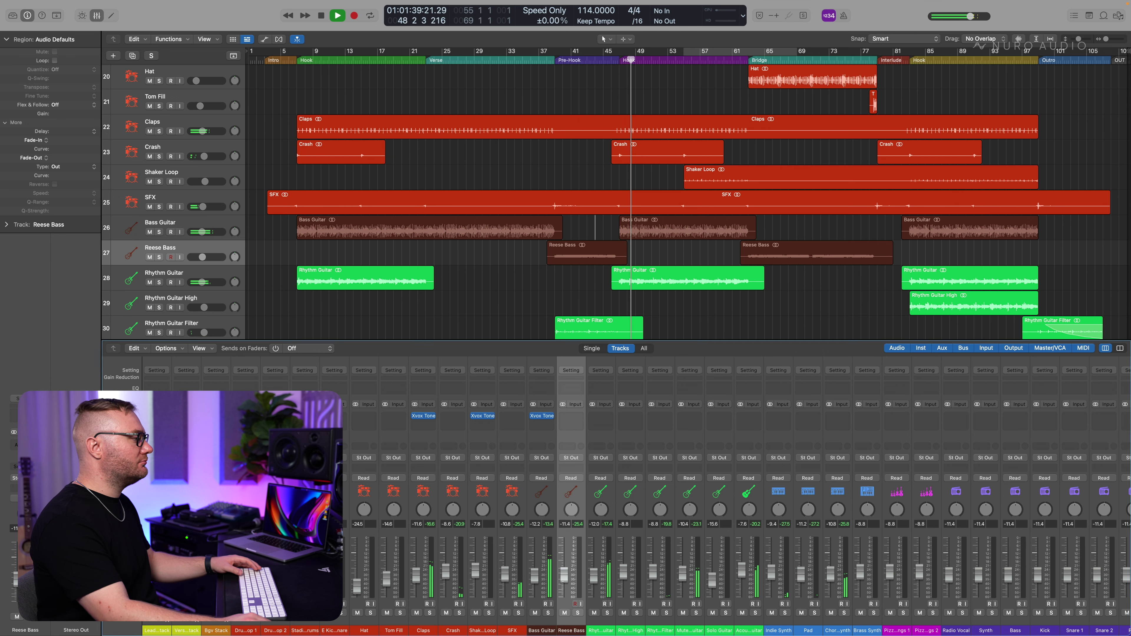
Step: Solo the Rhythm Guitar through Acoustic Guitar tracks to review them together, and return to the full mix with Rhythm Guitar selected
{"action": "left_click", "coordinate": [606, 554]}
{"action": "scroll", "coordinate": [606, 553], "scroll_direction": "right", "scroll_amount": 4}
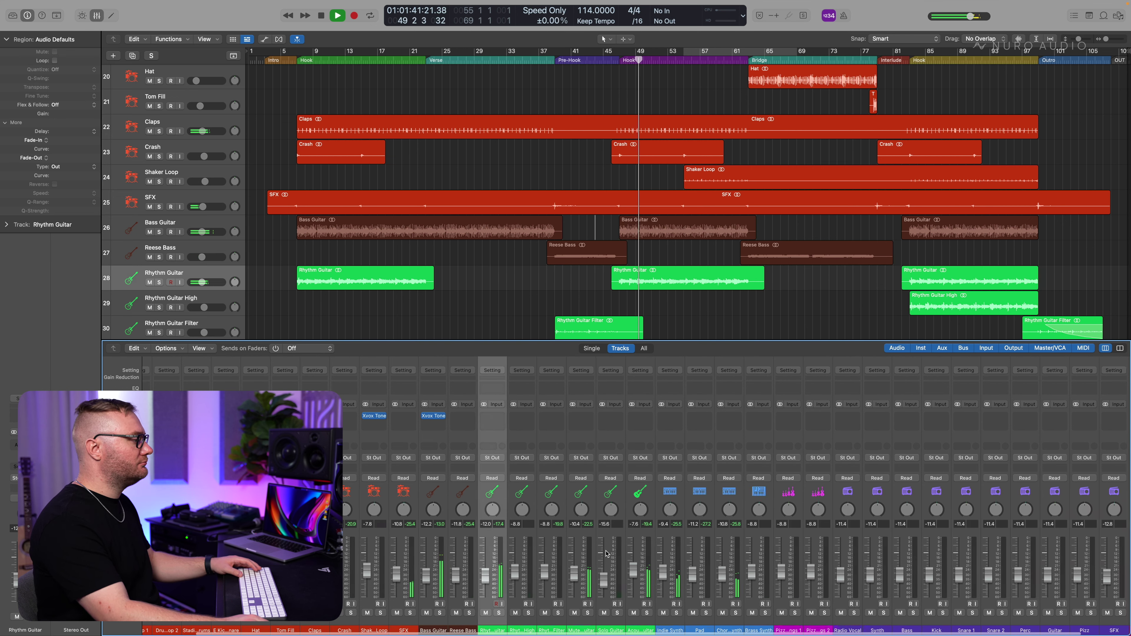
{"action": "left_click", "coordinate": [645, 553], "text": "shift"}
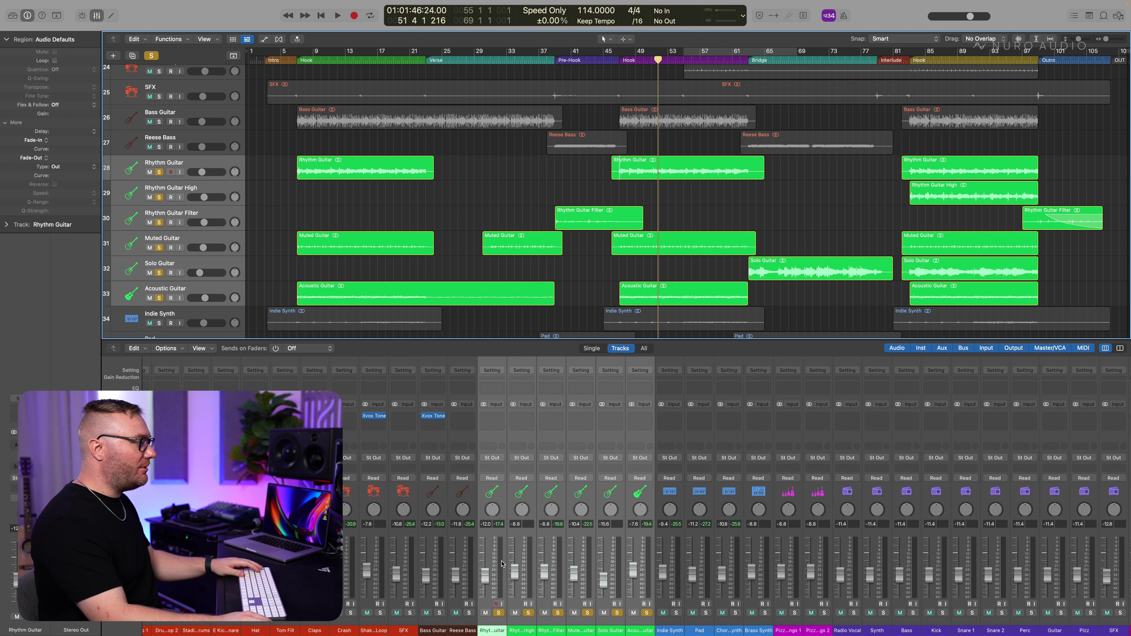
{"action": "left_click", "coordinate": [648, 550]}
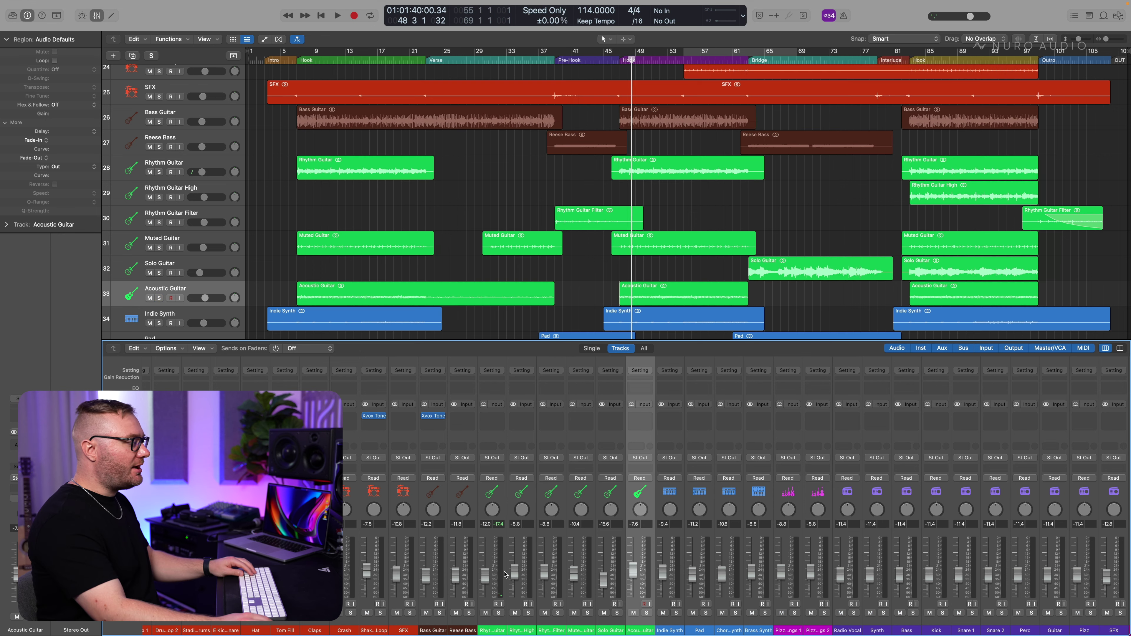
{"action": "left_click", "coordinate": [498, 575]}
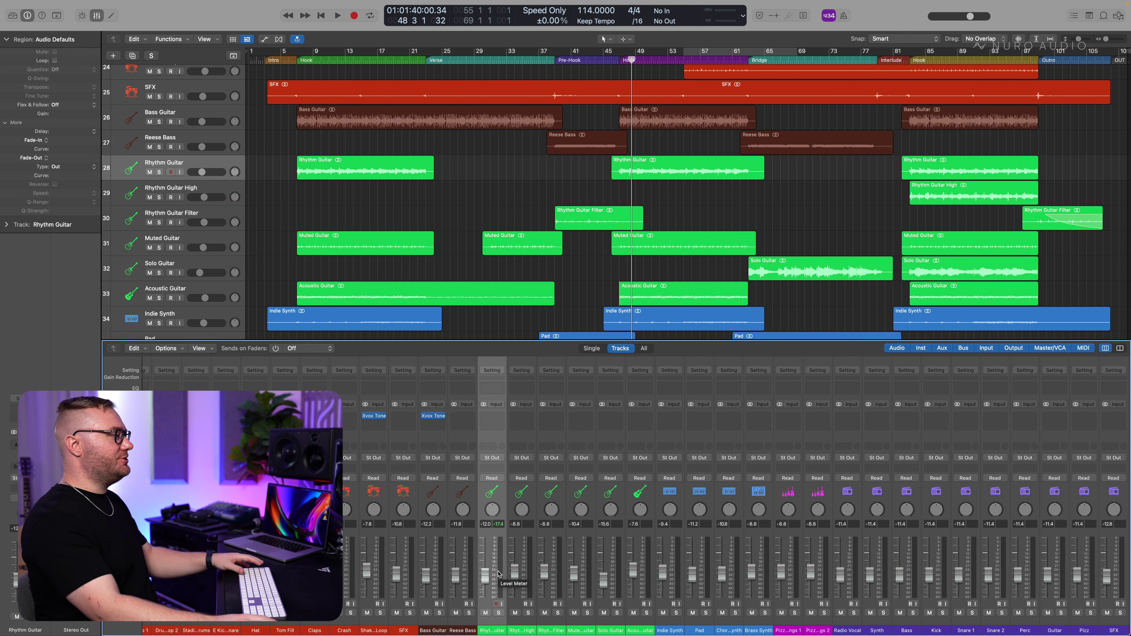
Step: Play the hook and solo all guitar tracks from Rhythm Guitar through Acoustic Guitar
{"action": "key", "text": "space"}
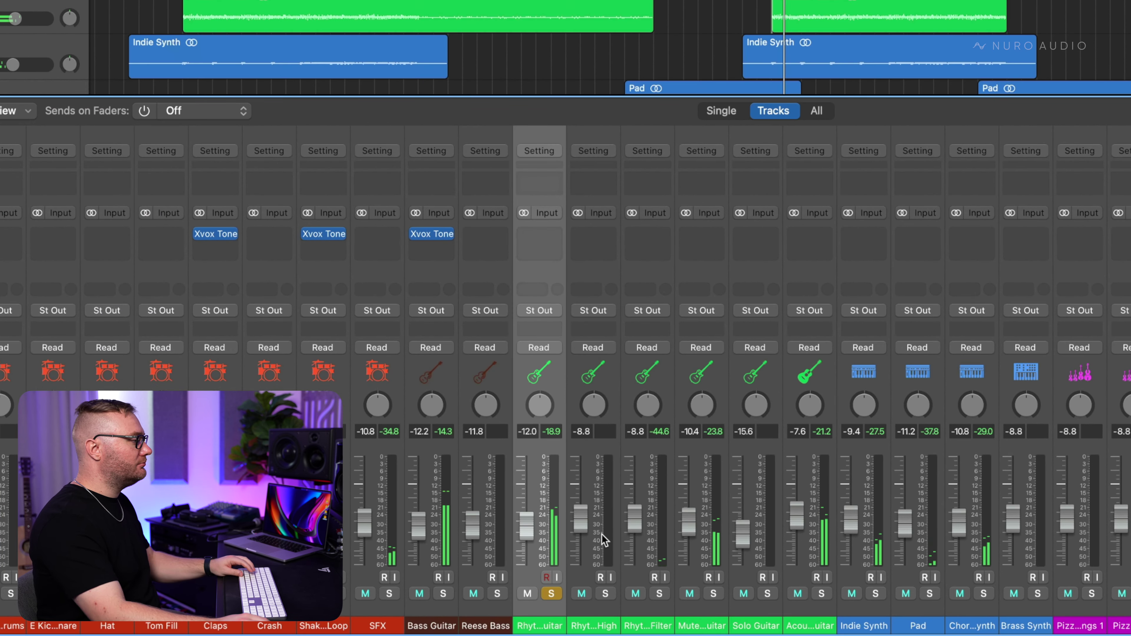
{"action": "left_click", "coordinate": [819, 520], "text": "shift"}
{"action": "key", "text": "s"}
{"action": "left_click", "coordinate": [556, 501]}
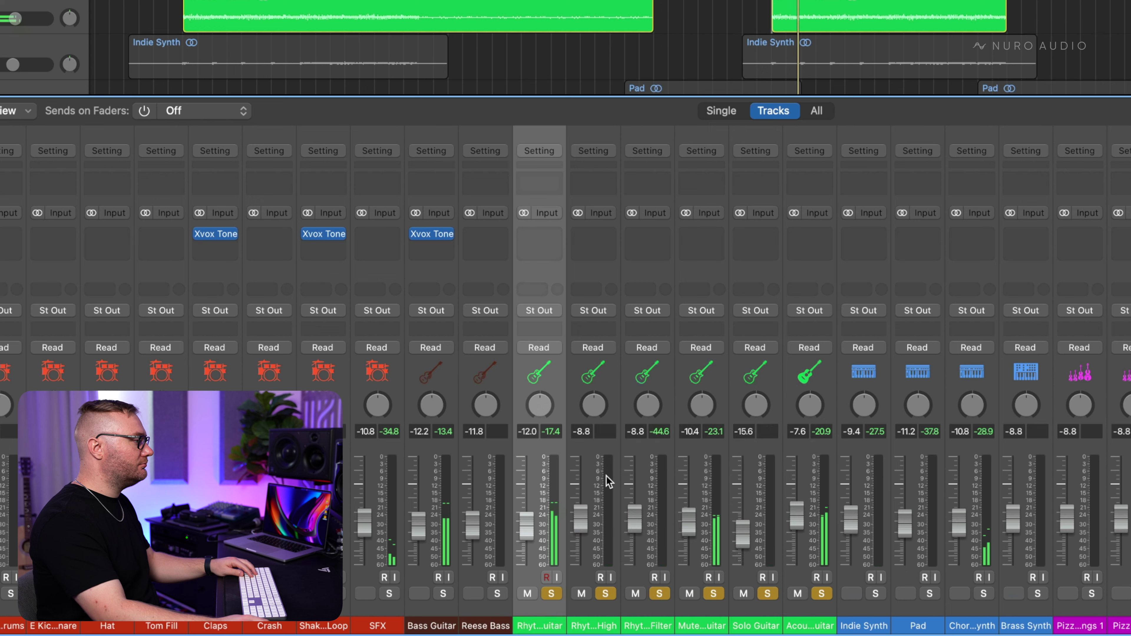
Step: Try panning the Acoustic Guitar to +9 before recentring it, and pan the Muted Guitar to -50 and the Rhythm Guitar to +27
{"action": "left_click", "coordinate": [819, 473]}
{"action": "left_click_drag", "start_coordinate": [812, 406], "coordinate": [812, 397]}
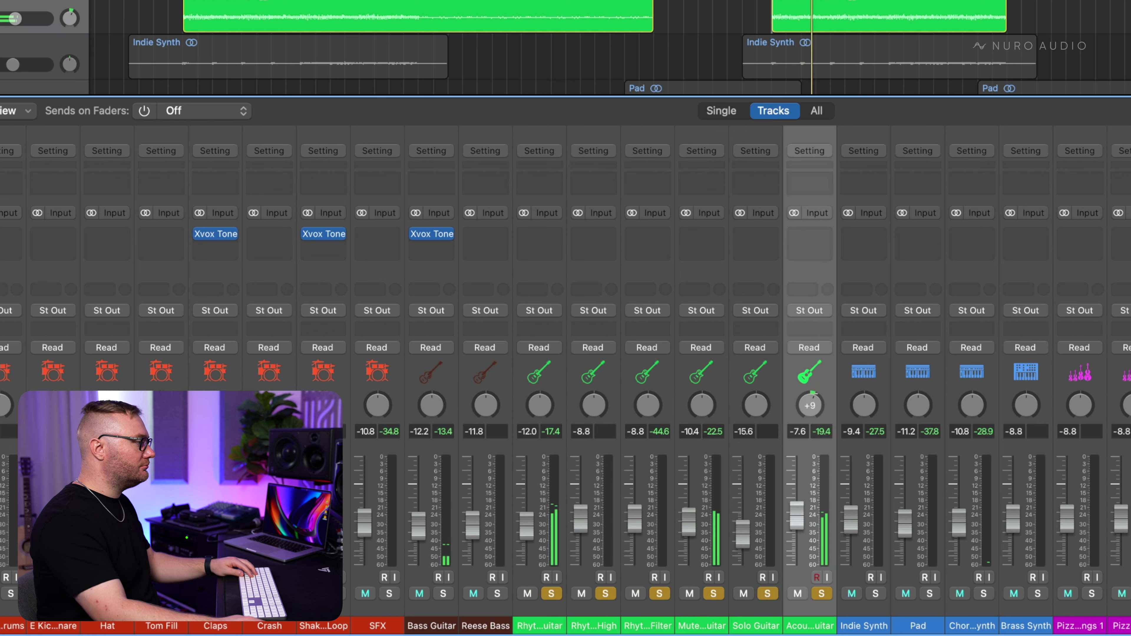
{"action": "left_click_drag", "start_coordinate": [701, 405], "coordinate": [701, 446]}
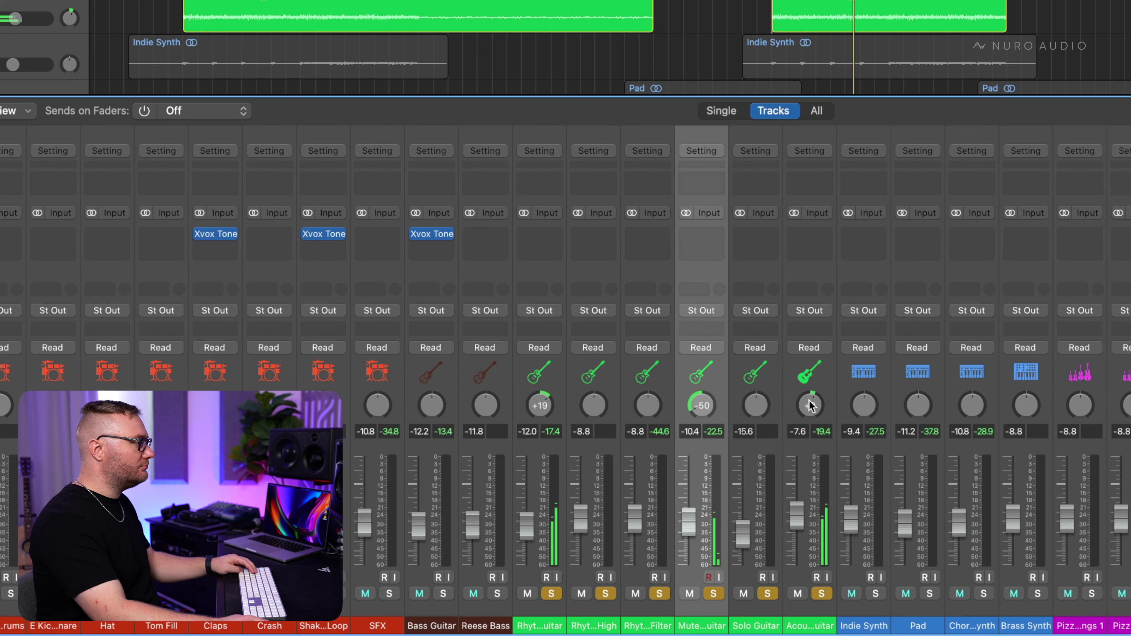
{"action": "left_click_drag", "start_coordinate": [546, 394], "coordinate": [548, 388]}
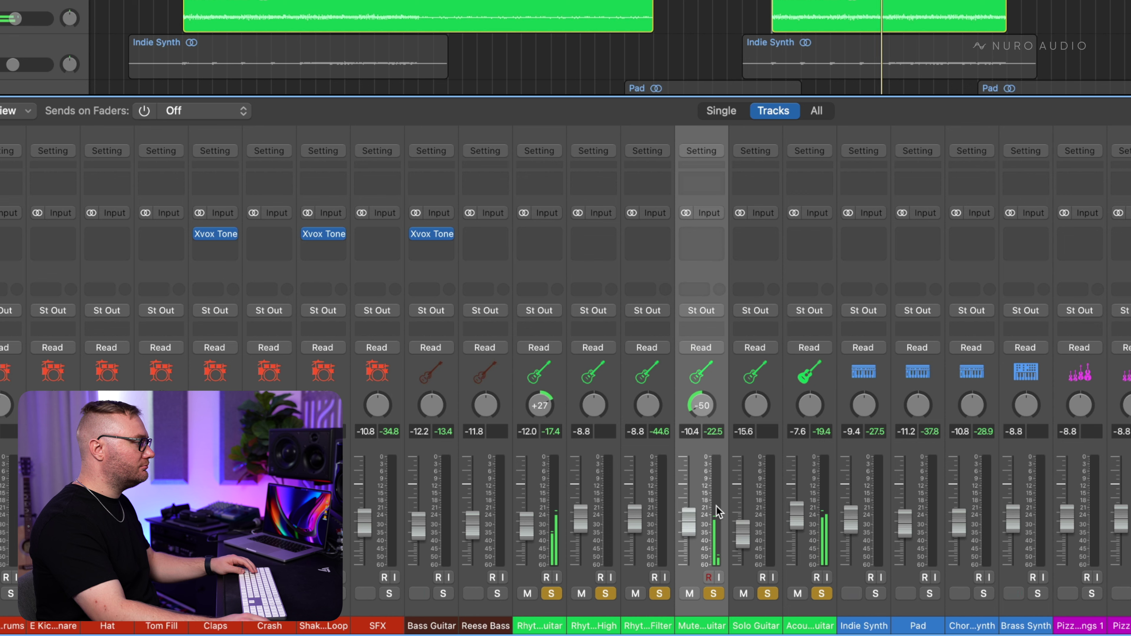
Step: Set the Muted Guitar's pan to -25 and level to -7.8 dB, and pan Rhythm Guitar Filter to -31 and Rhythm Guitar High to +19
{"action": "left_click", "coordinate": [713, 594], "text": "alt"}
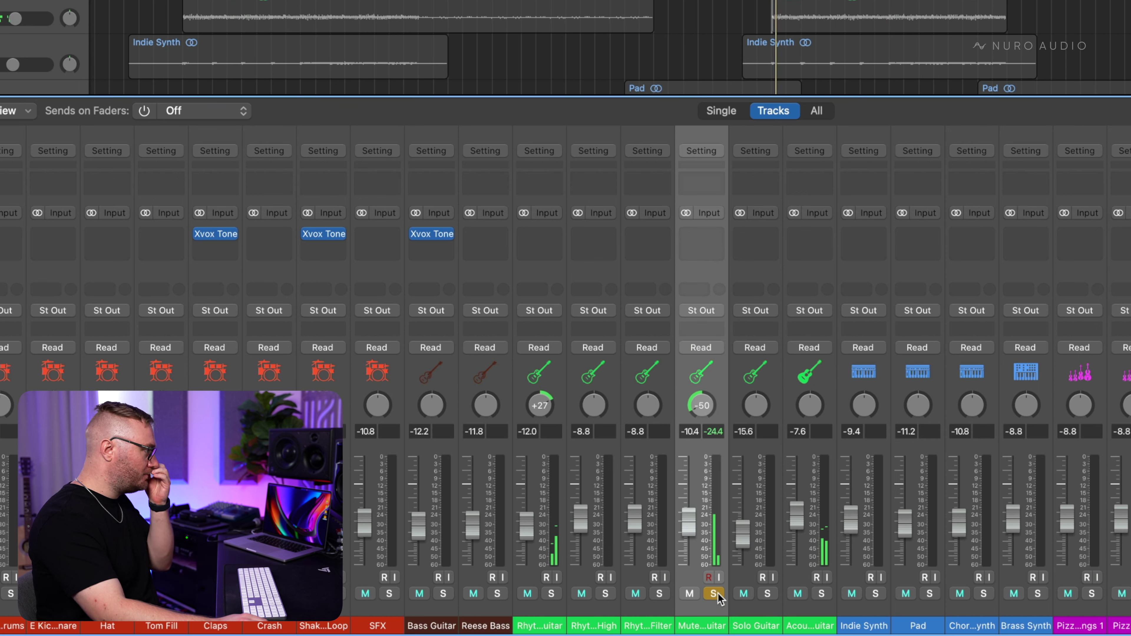
{"action": "left_click", "coordinate": [714, 593]}
{"action": "left_click_drag", "start_coordinate": [698, 421], "coordinate": [698, 408]}
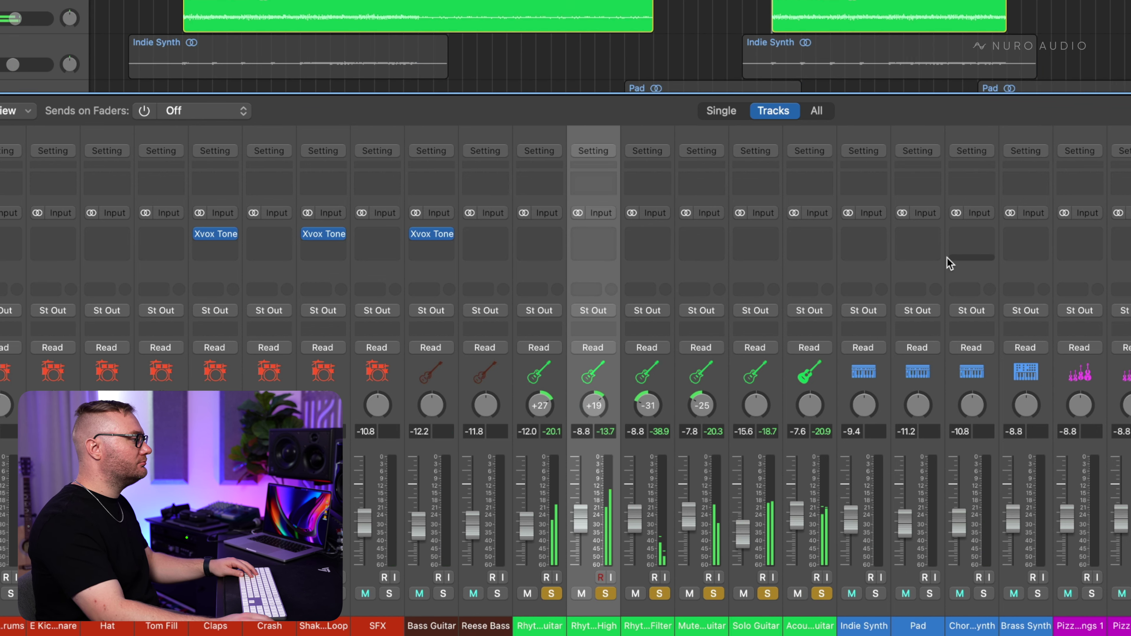
Step: Lower Rhythm Guitar High to -14.4 dB with pan at +41, and pan the Solo Guitar to -9 while adjusting its level
{"action": "mouse_move", "coordinate": [587, 519]}
{"action": "left_mouse_down"}
{"action": "mouse_move", "coordinate": [586, 487]}
{"action": "mouse_move", "coordinate": [580, 532]}
{"action": "left_mouse_up"}
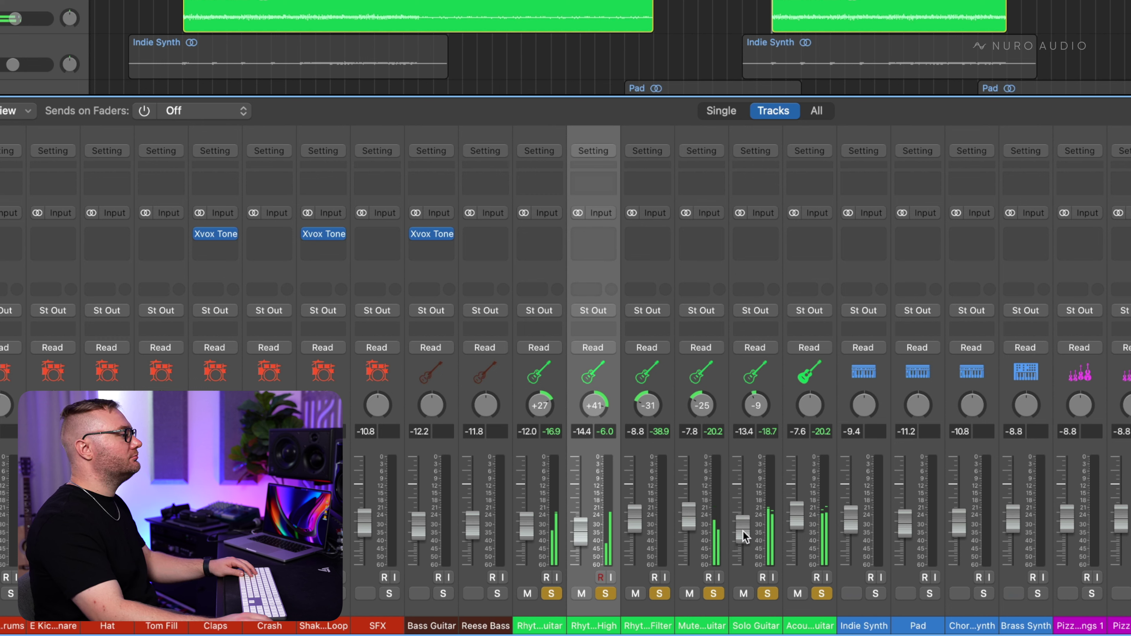
{"action": "key", "text": "space"}
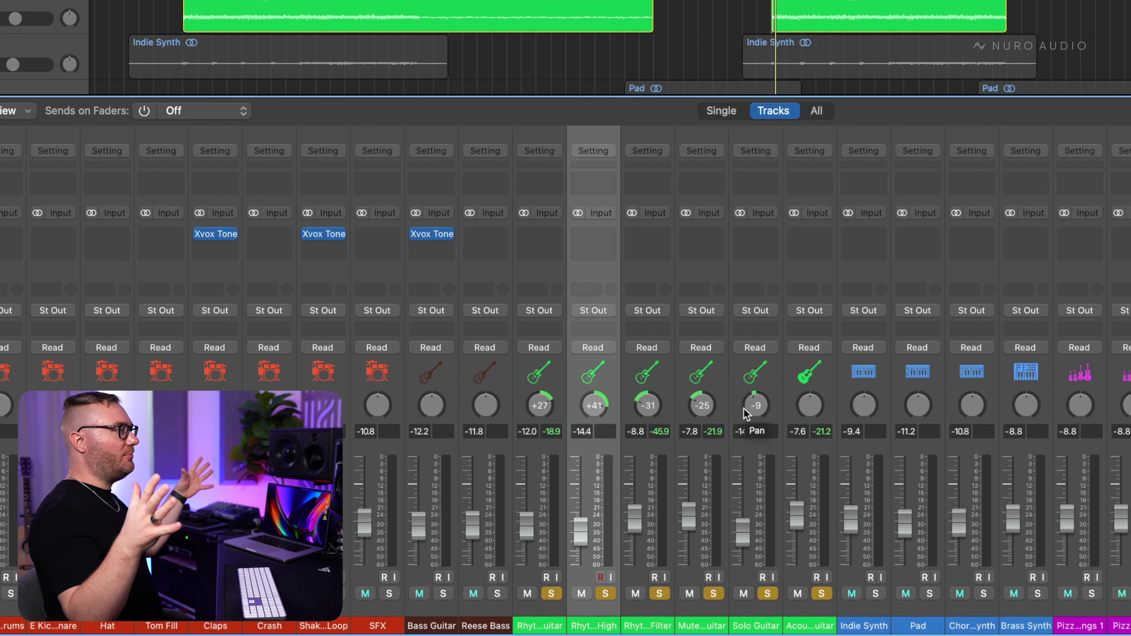
Step: Play the song with the synths and strings also soloed, and pan Rhythm Guitar to -27, Rhythm Guitar High to -24 and Muted Guitar to +25
{"action": "key", "text": "space"}
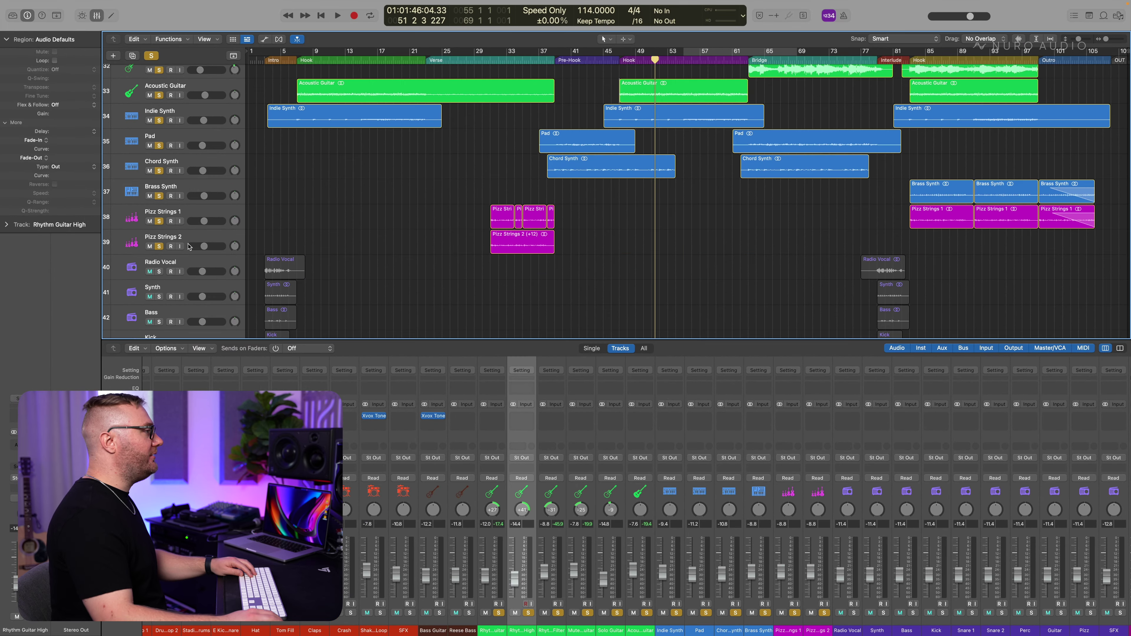
{"action": "scroll", "coordinate": [495, 193], "scroll_direction": "up", "scroll_amount": 3}
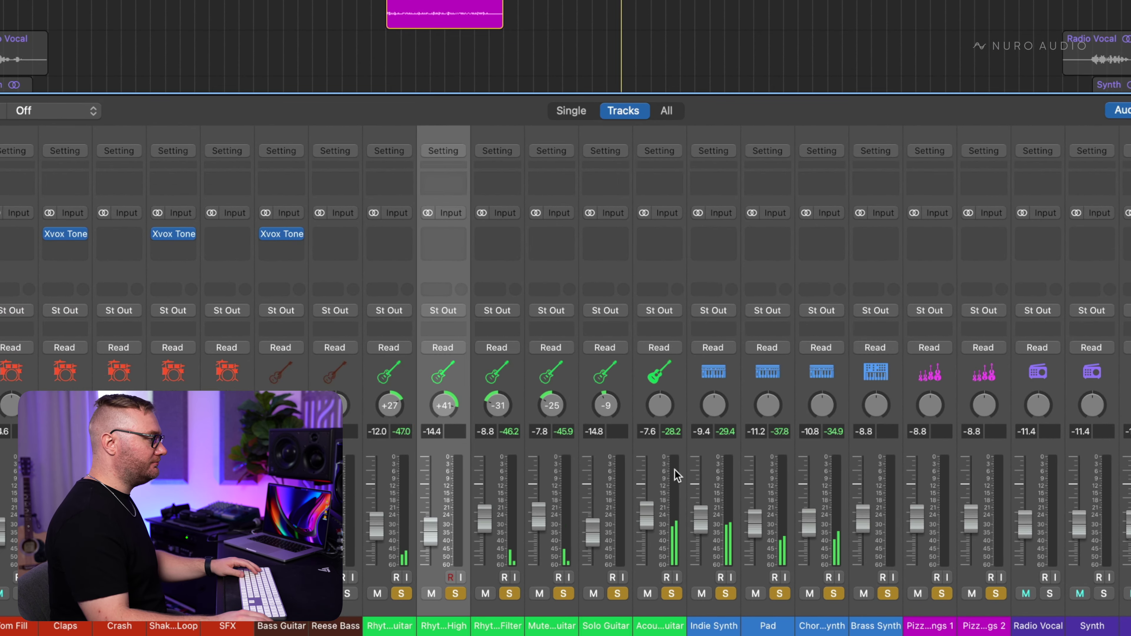
{"action": "left_click", "coordinate": [680, 481]}
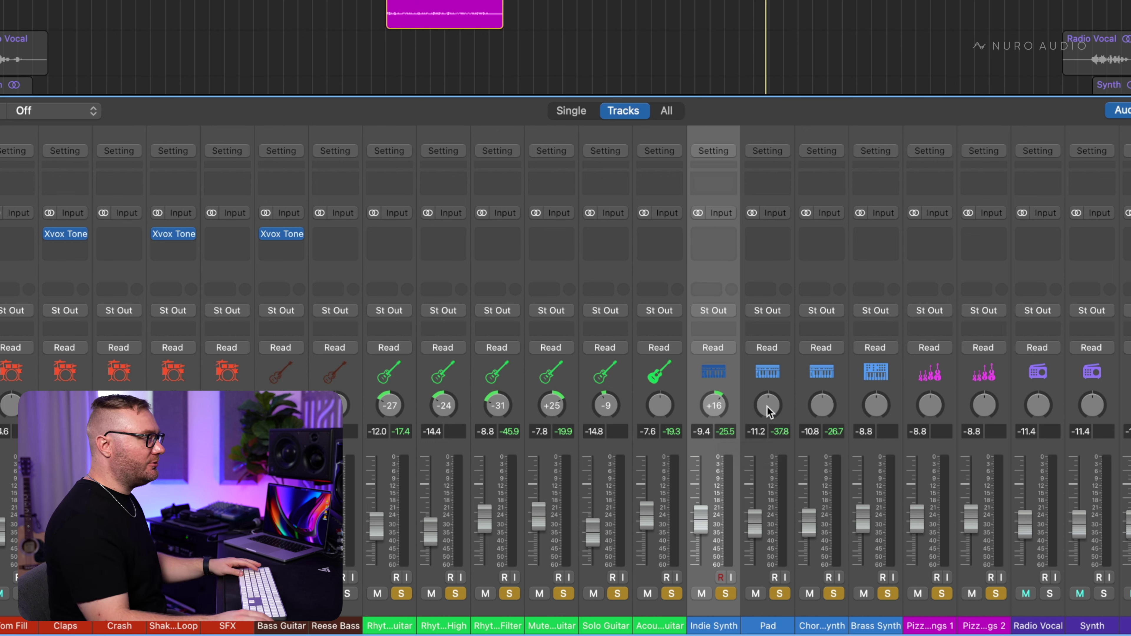
Step: Pan Indie Synth to +23, Pad +21, Chord Synth -27, Brass Synth -25, Pizz Strings 1 +25 and Pizz Strings 2 -22, and audition the full mix
{"action": "key", "text": "space"}
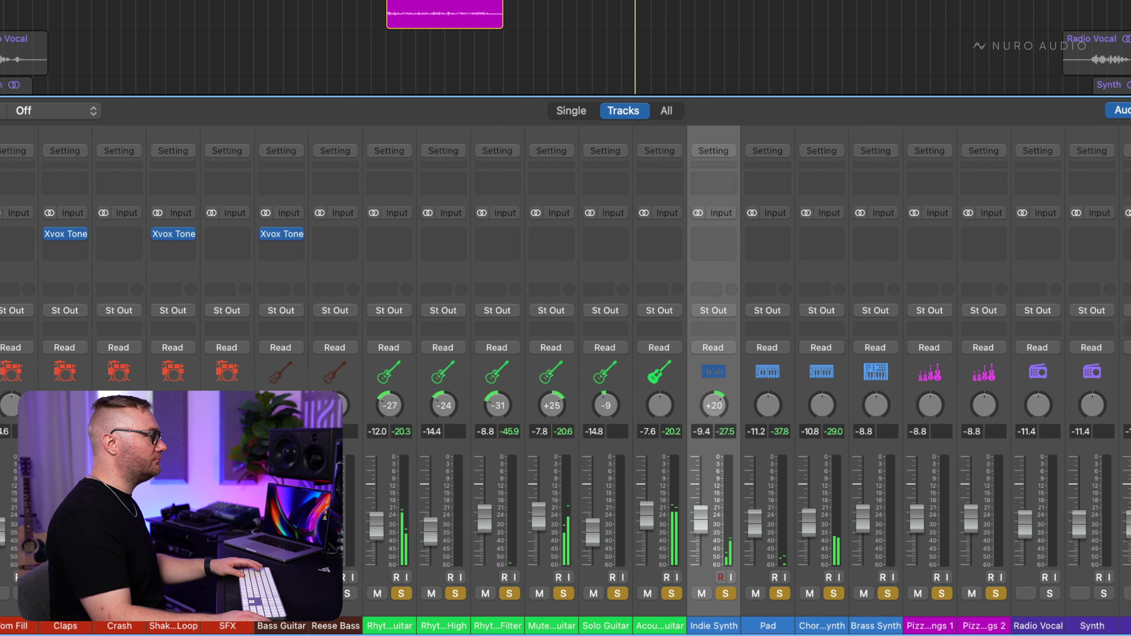
{"action": "left_click", "coordinate": [821, 439]}
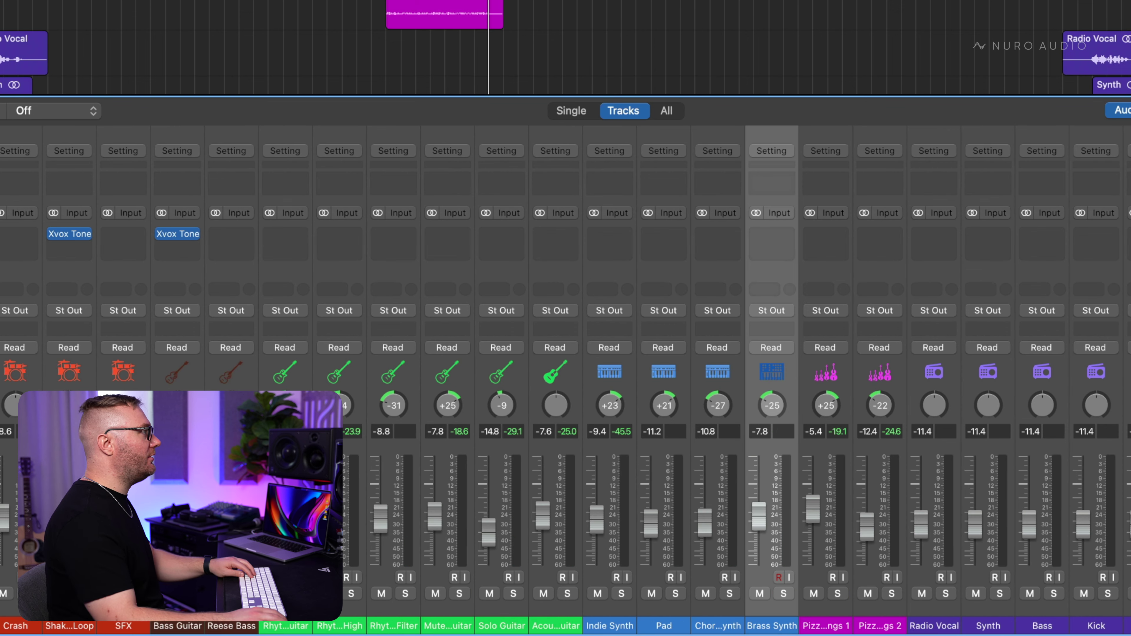
{"action": "key", "text": "Down"}
{"action": "left_click", "coordinate": [621, 1]}
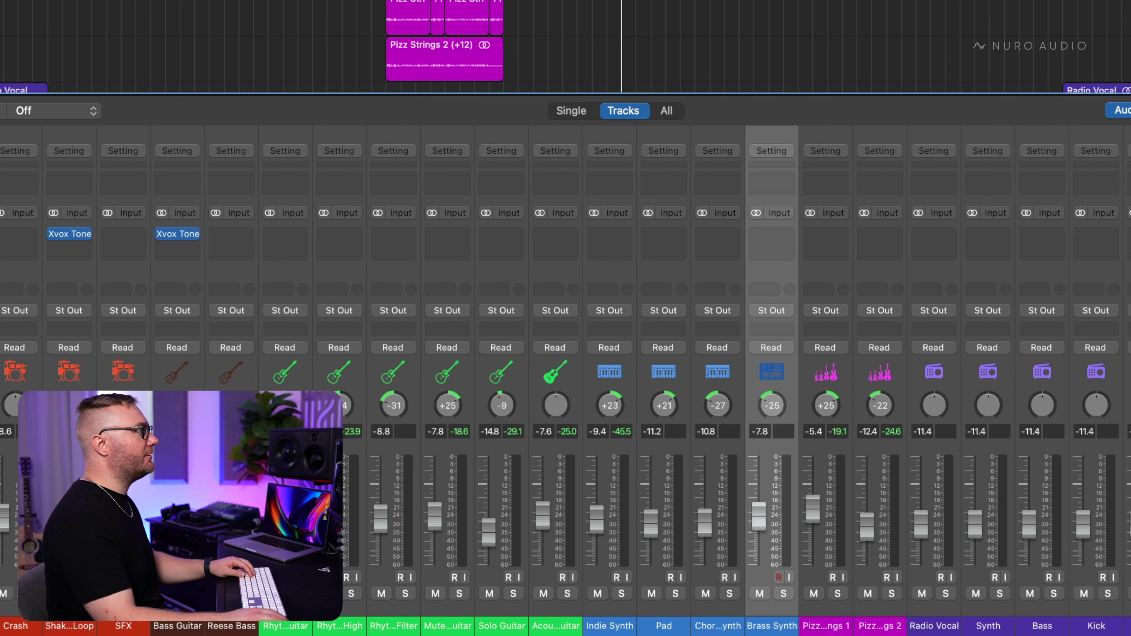
{"action": "key", "text": "space"}
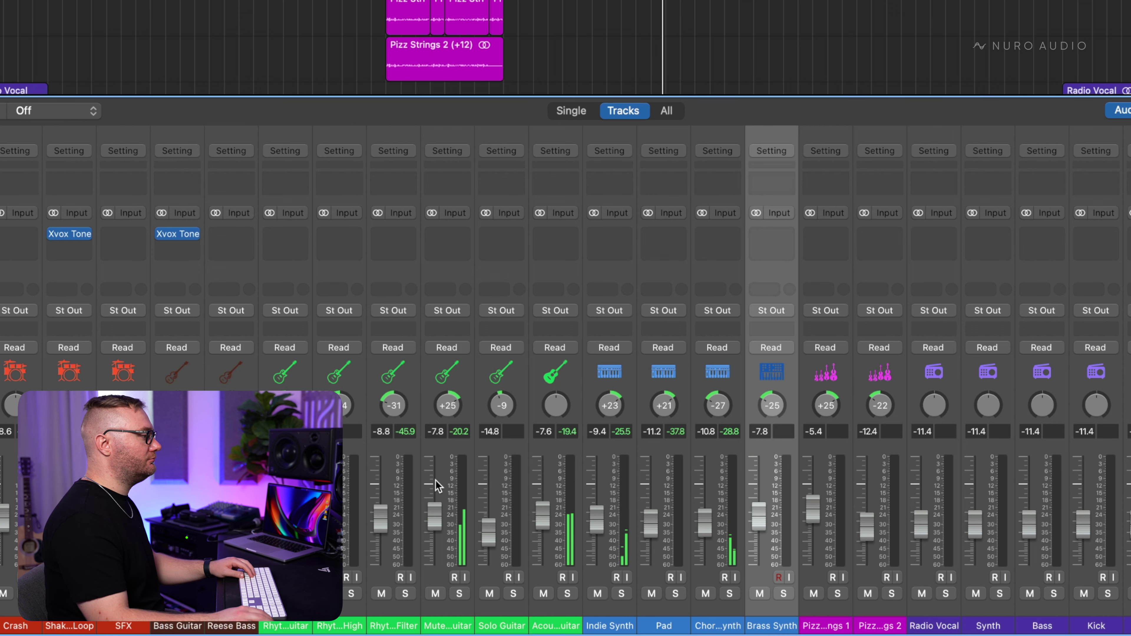
Step: Insert Xvox Tone on the soloed Acoustic Guitar, choose the Clear mode and set Low to -24%
{"action": "scroll", "coordinate": [439, 485], "scroll_direction": "left", "scroll_amount": 5}
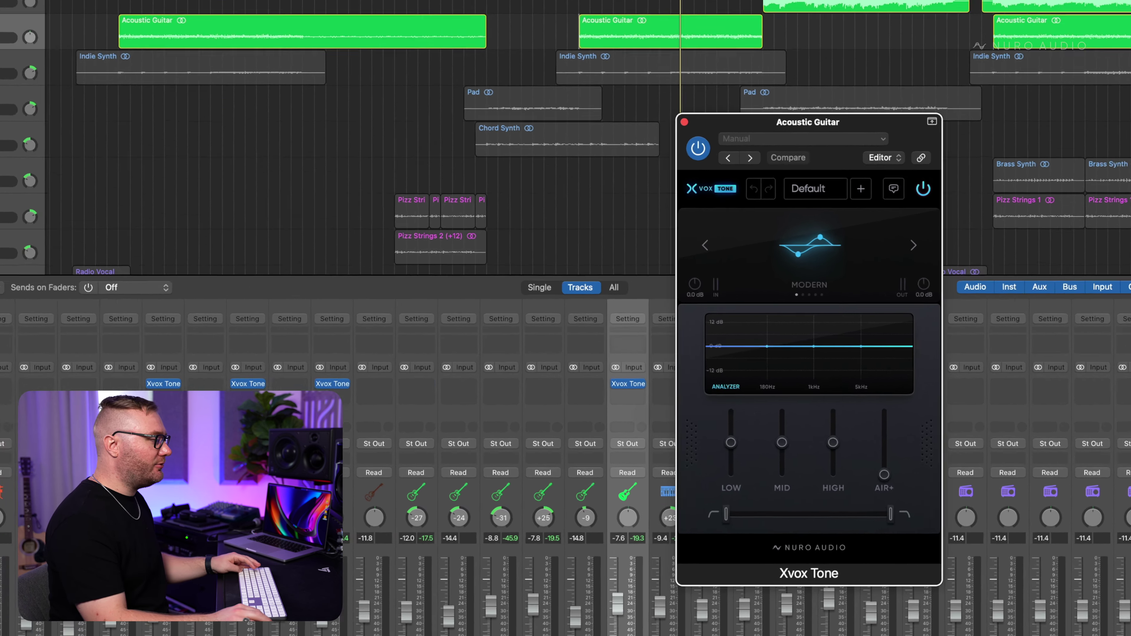
{"action": "left_click", "coordinate": [660, 613], "text": "alt"}
{"action": "key", "text": "s"}
{"action": "key", "text": "space"}
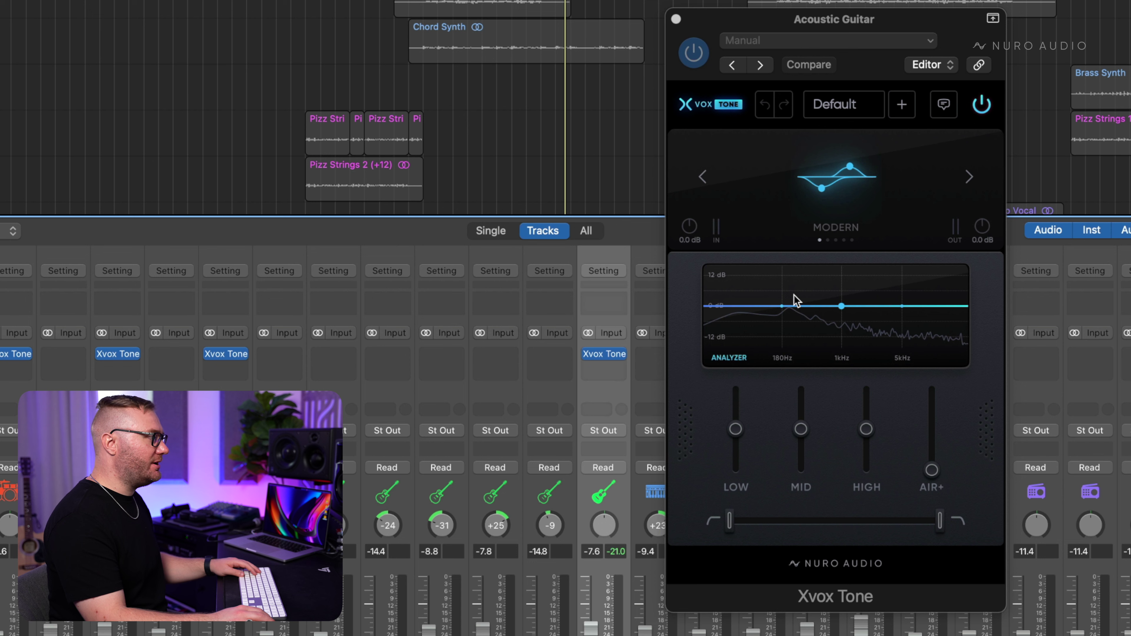
{"action": "left_click_drag", "start_coordinate": [736, 437], "coordinate": [737, 443]}
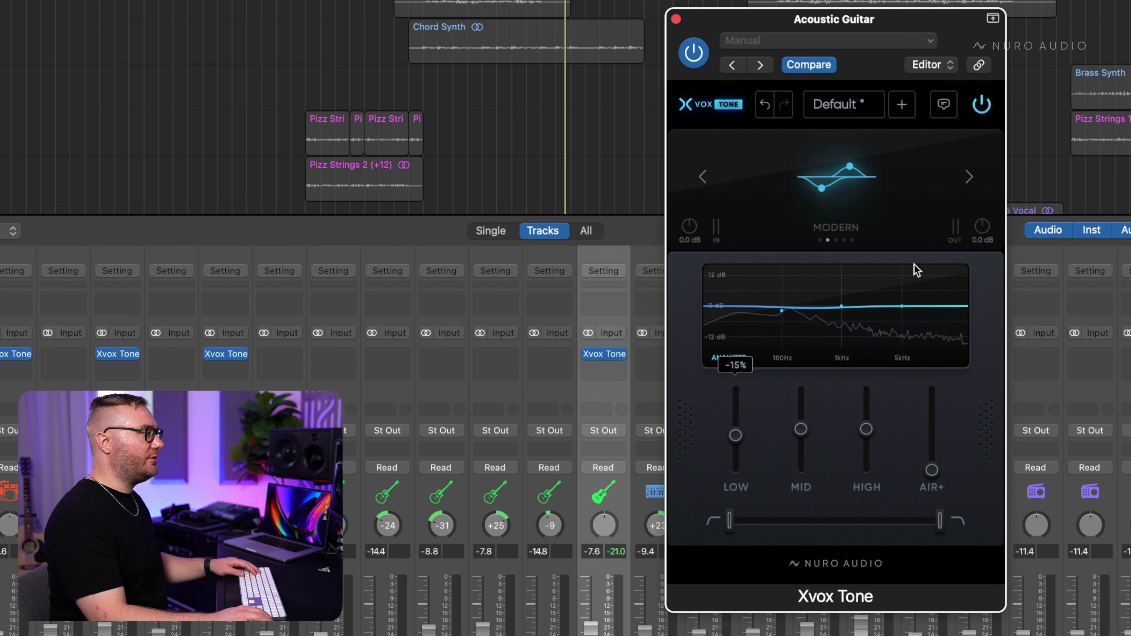
{"action": "mouse_move", "coordinate": [850, 201]}
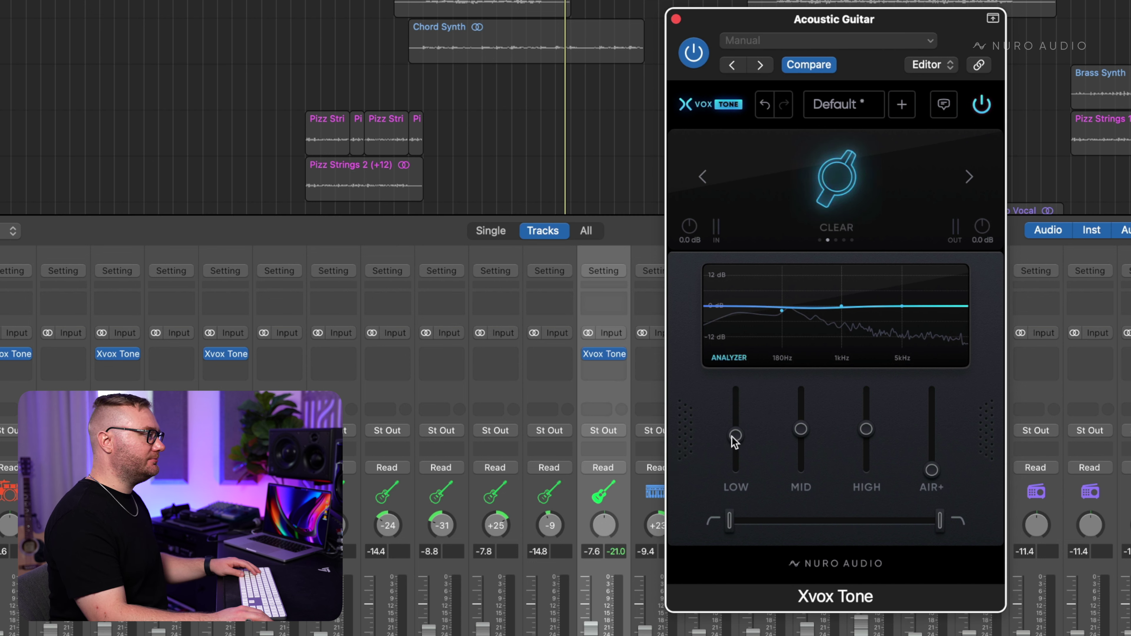
{"action": "left_click_drag", "start_coordinate": [734, 441], "coordinate": [735, 444]}
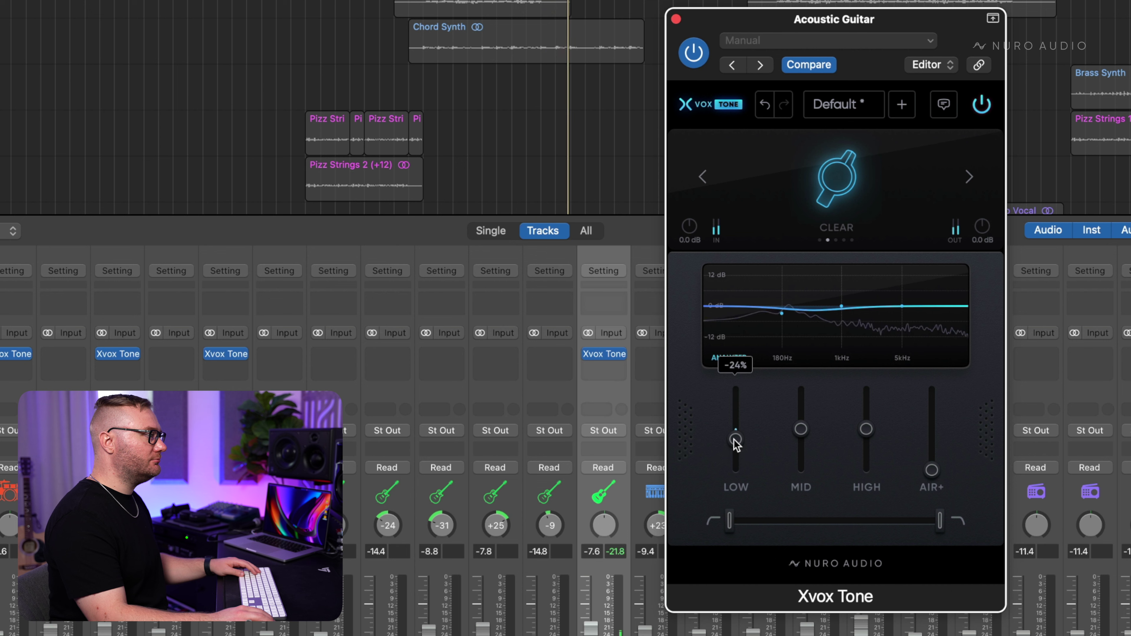
Step: Compare the Acoustic Guitar with Xvox Tone bypassed and active, both soloed and in the full mix, and close the plug-in
{"action": "left_click", "coordinate": [981, 105]}
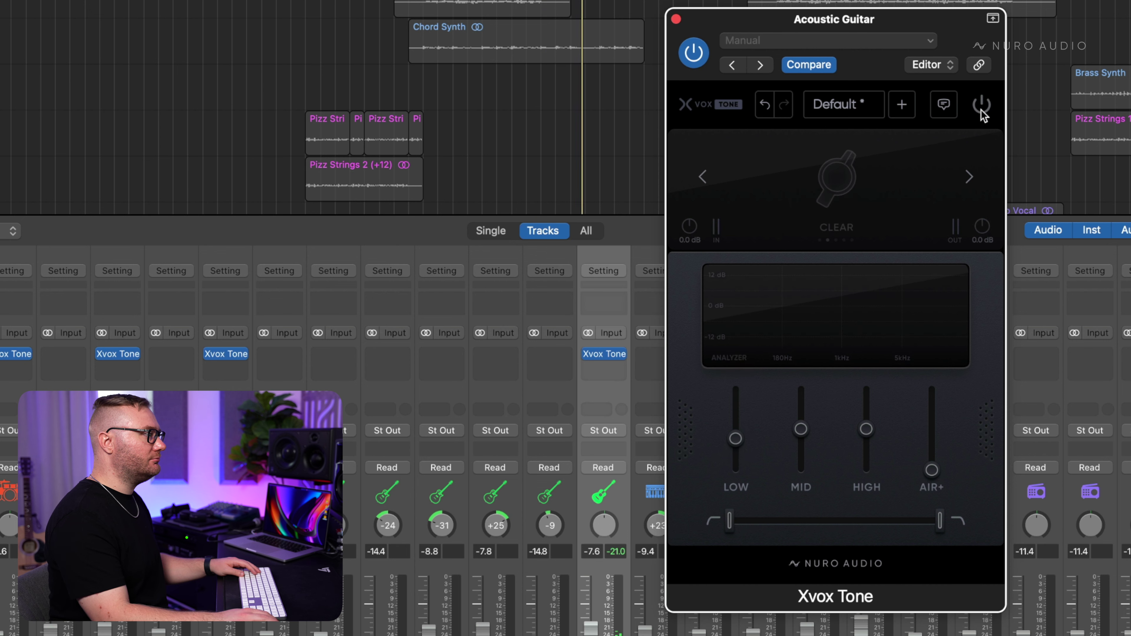
{"action": "left_click", "coordinate": [981, 109]}
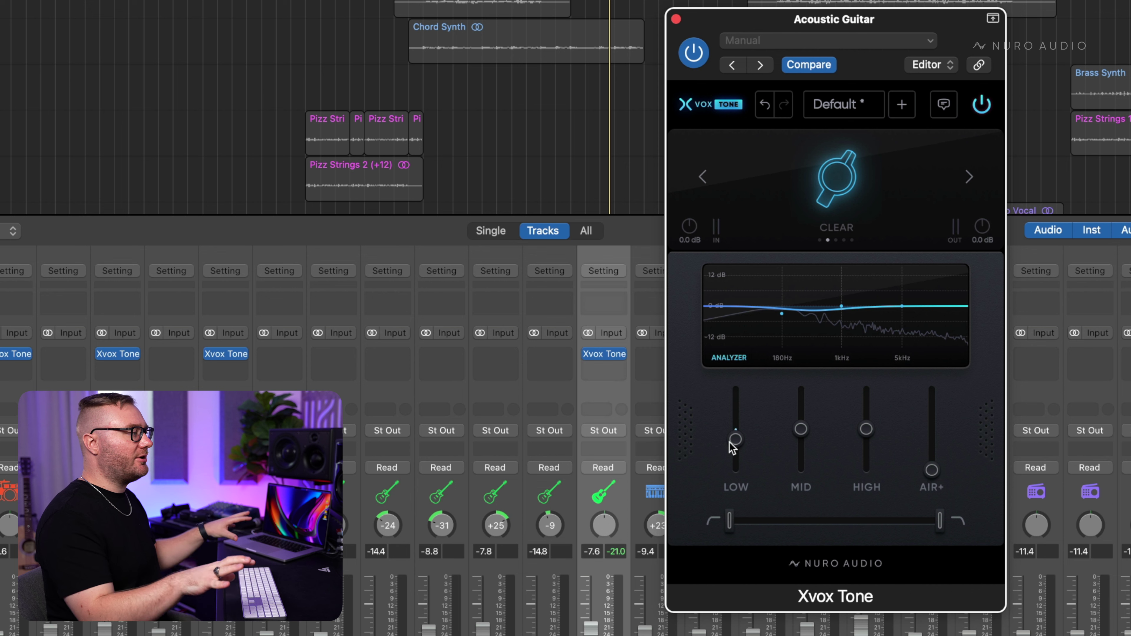
{"action": "left_click", "coordinate": [606, 378]}
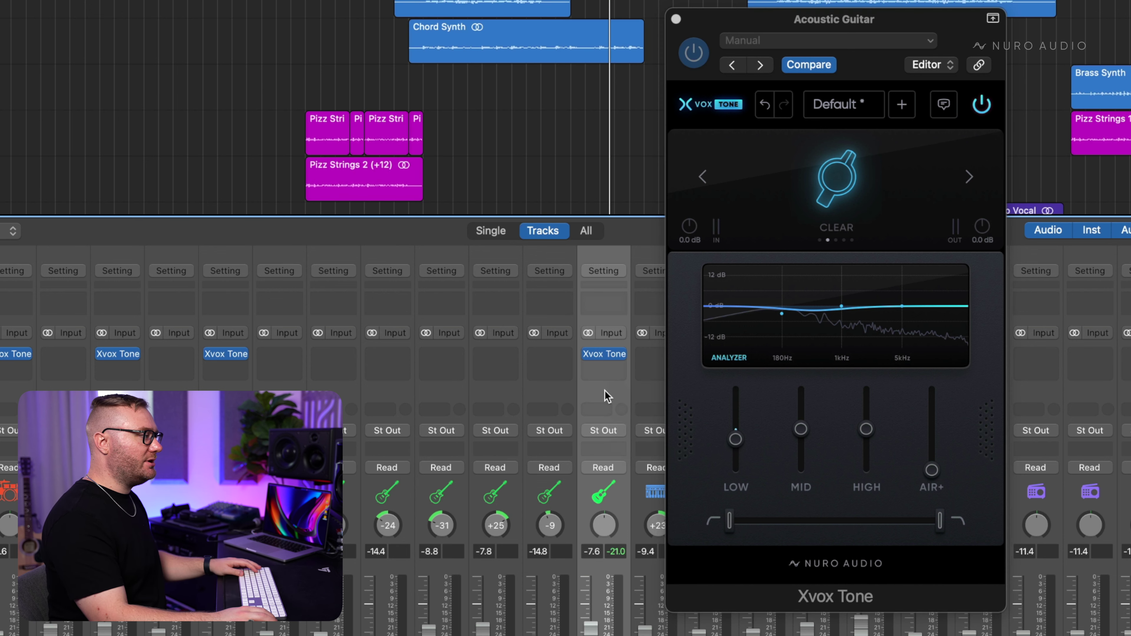
{"action": "key", "text": "space"}
{"action": "left_click", "coordinate": [984, 108]}
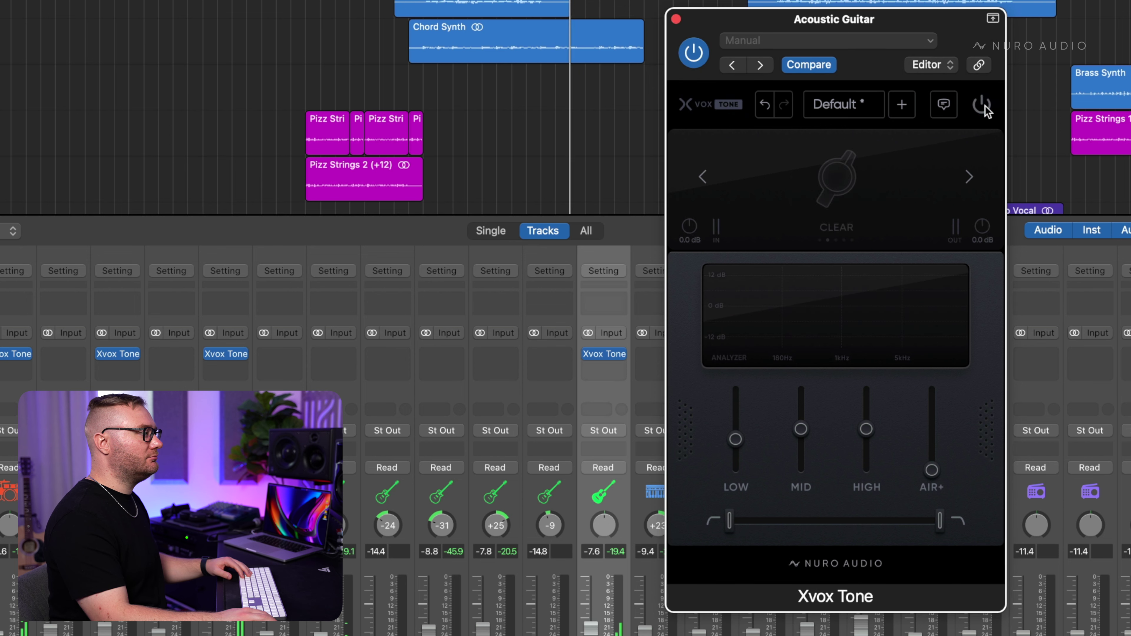
{"action": "left_click", "coordinate": [984, 107]}
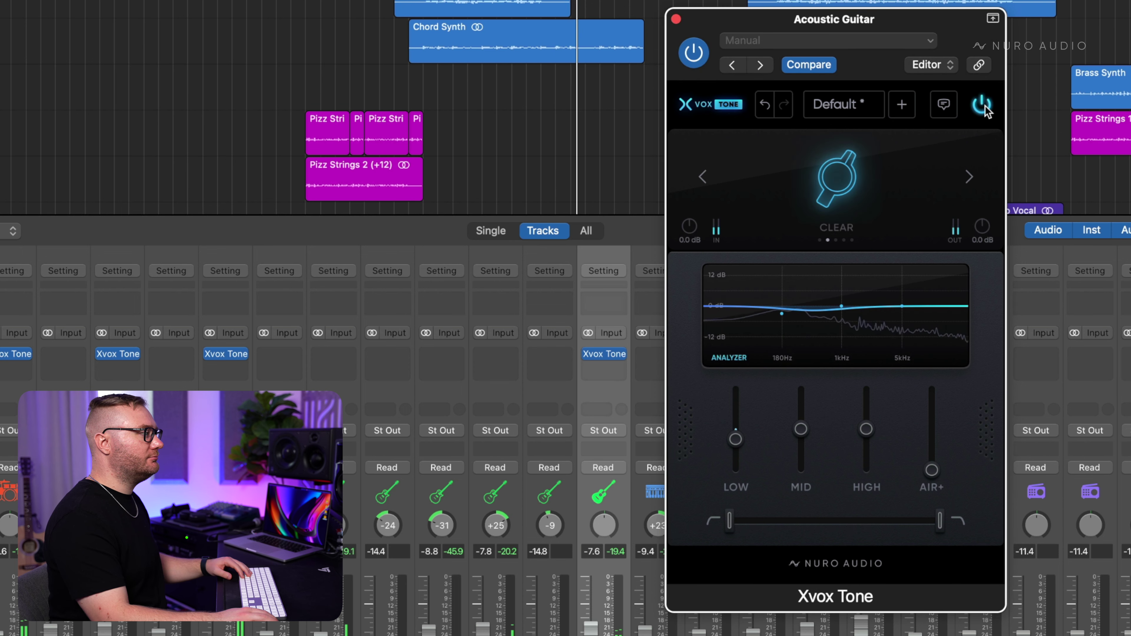
{"action": "left_click", "coordinate": [676, 19]}
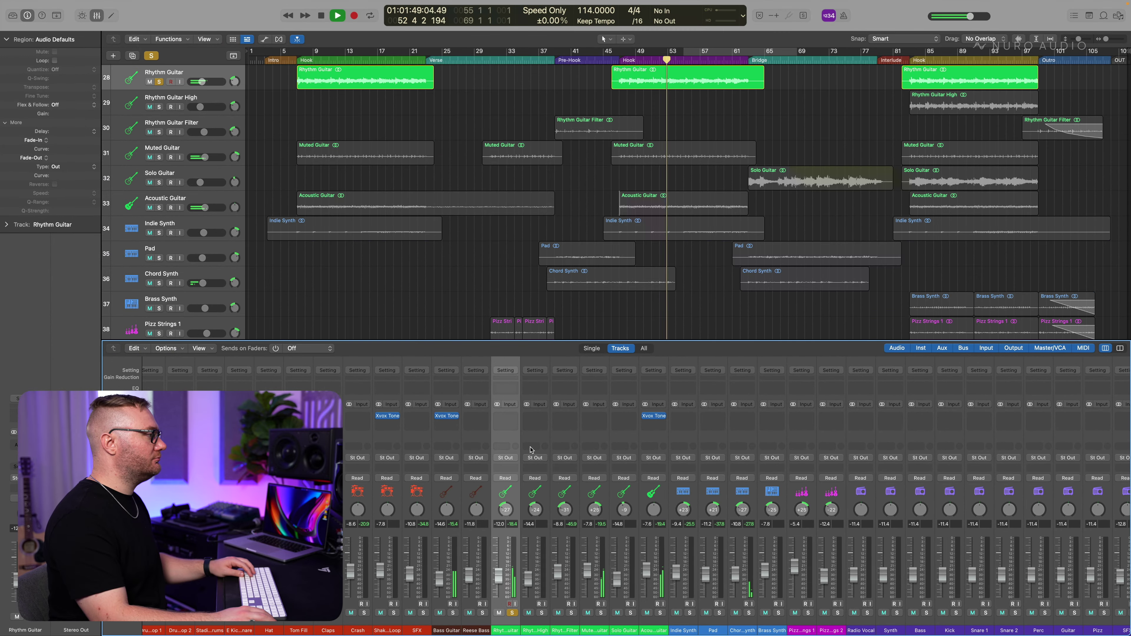
Step: Insert Xvox Tone on the Rhythm Guitar in Clear mode, lower Low slightly and set the low cut to 76 Hz
{"action": "left_click", "coordinate": [505, 415]}
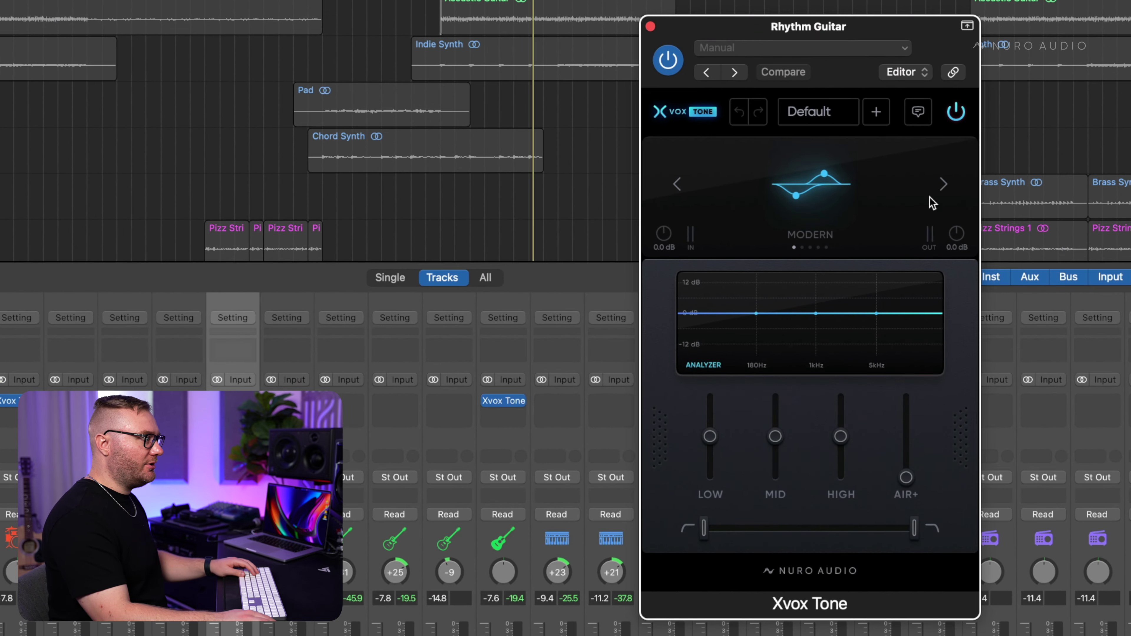
{"action": "left_click", "coordinate": [943, 184]}
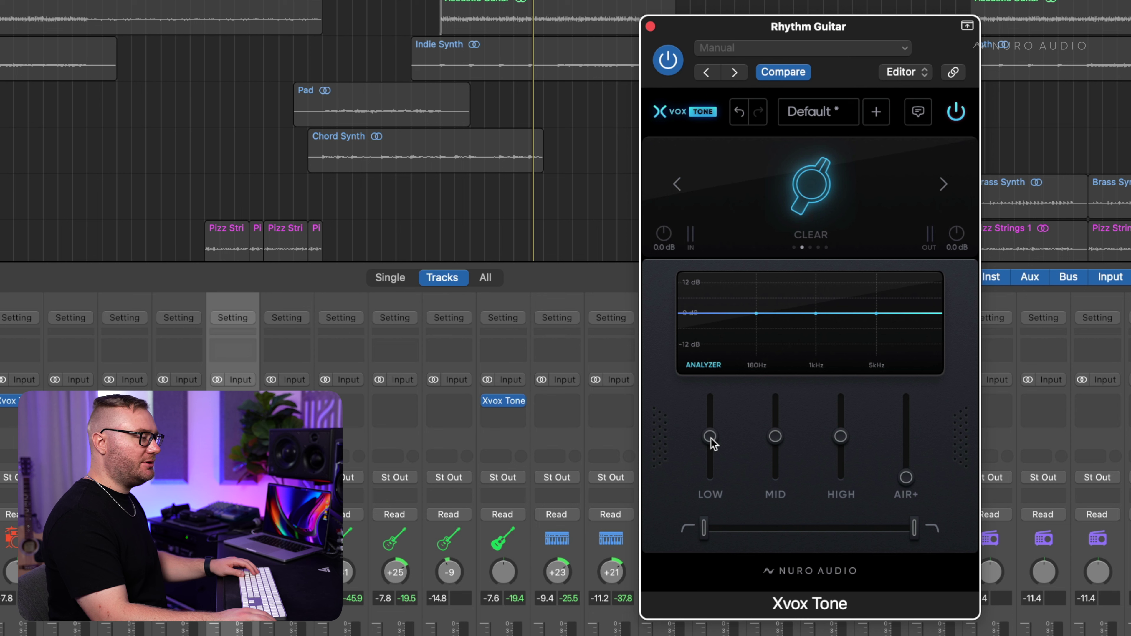
{"action": "key", "text": "space"}
{"action": "left_click_drag", "start_coordinate": [712, 439], "coordinate": [710, 446]}
{"action": "left_click_drag", "start_coordinate": [703, 527], "coordinate": [742, 528]}
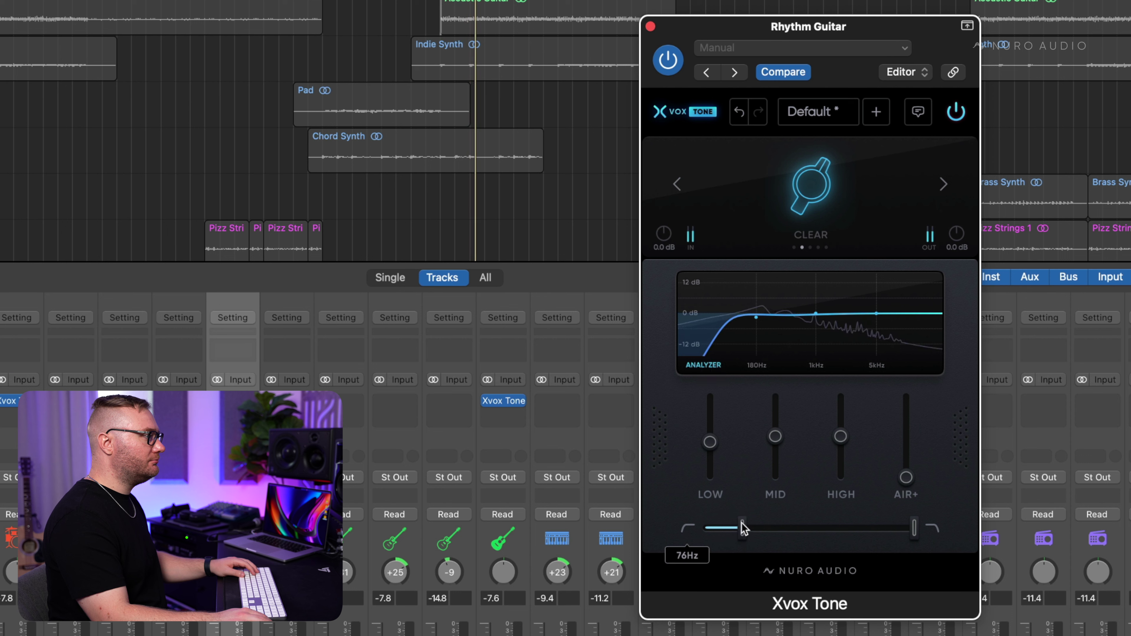
Step: Compare the Rhythm Guitar with Xvox Tone bypassed and active, and close the plug-in
{"action": "left_click", "coordinate": [962, 116]}
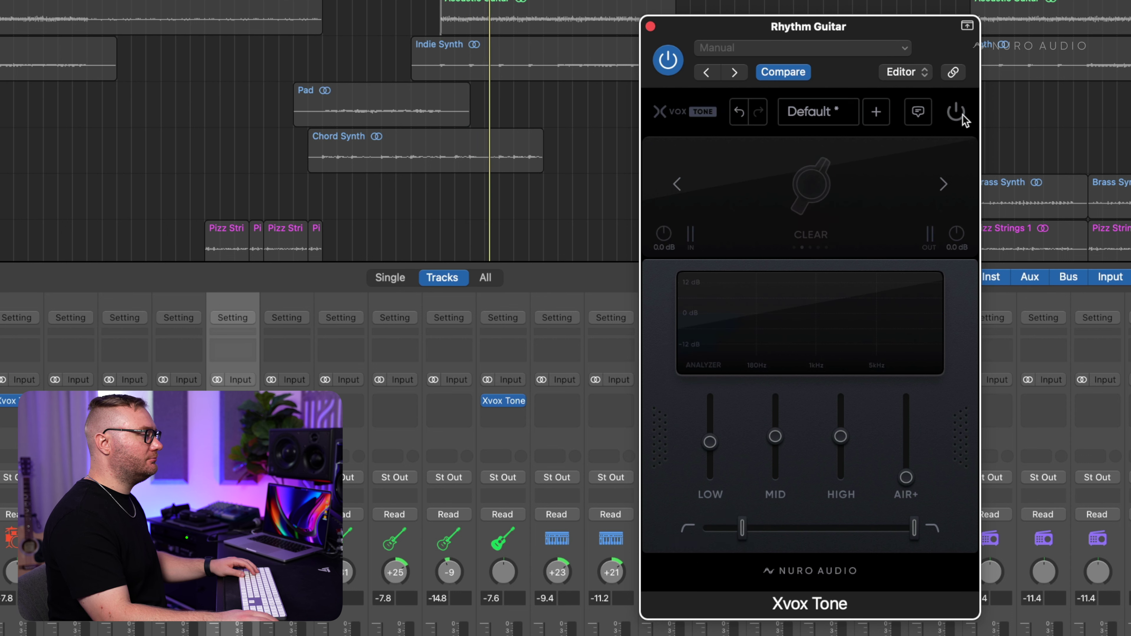
{"action": "left_click", "coordinate": [956, 113]}
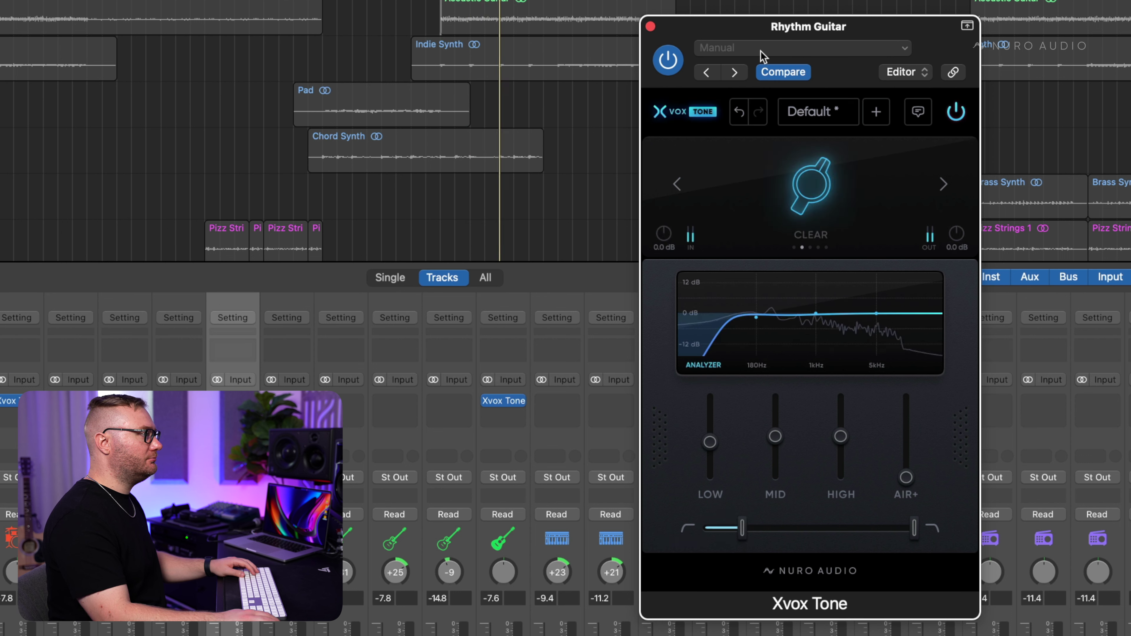
{"action": "left_click", "coordinate": [650, 26]}
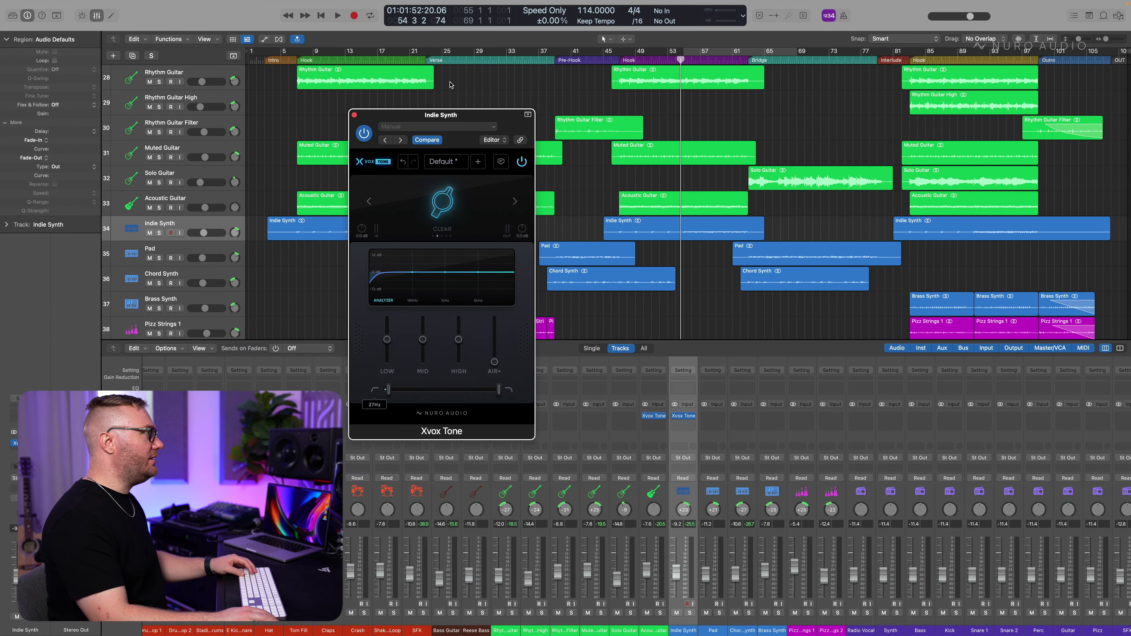
Step: Set Xvox Tone on the Indie Synth to Clear mode with a 27 Hz low cut and Air+ at 47%
{"action": "left_click_drag", "start_coordinate": [479, 119], "coordinate": [862, 148]}
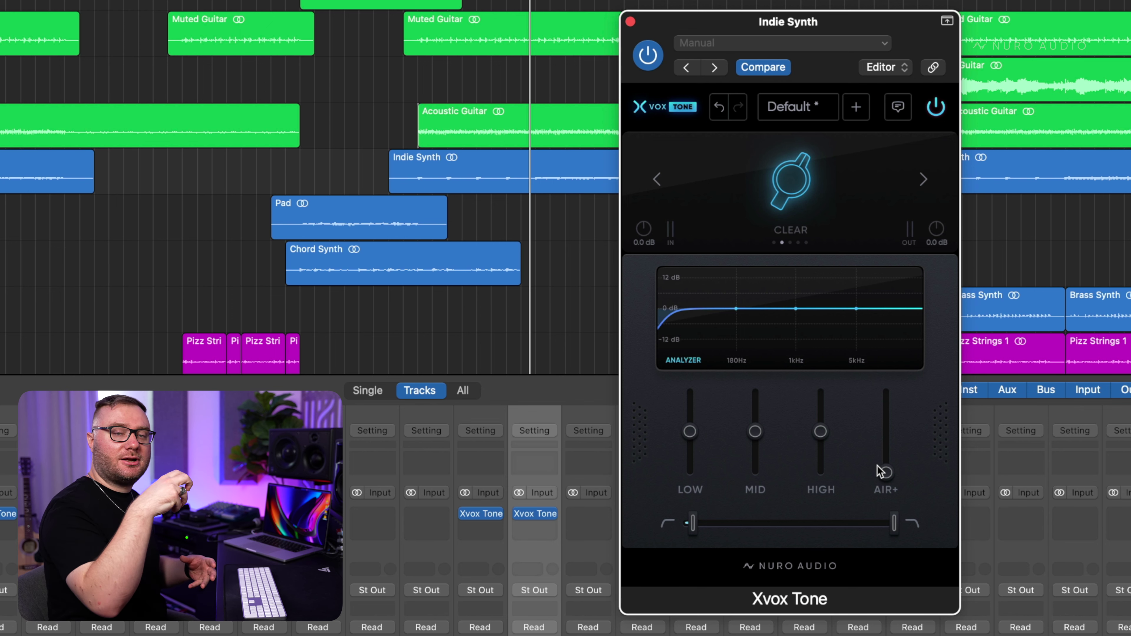
{"action": "left_click_drag", "start_coordinate": [885, 472], "coordinate": [890, 486]}
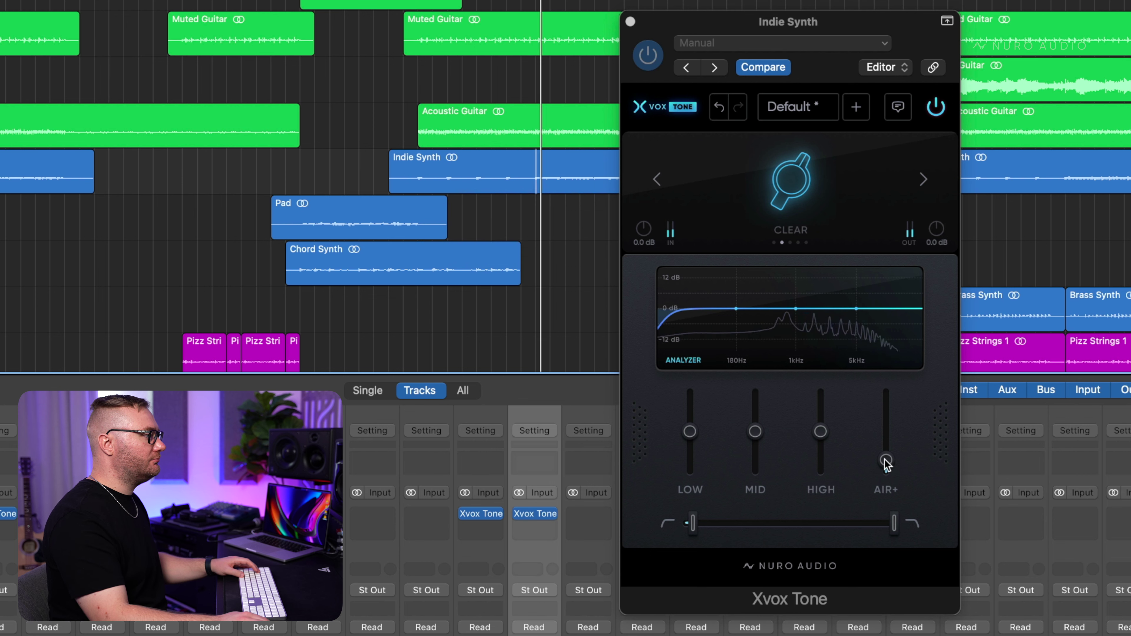
{"action": "left_click_drag", "start_coordinate": [886, 458], "coordinate": [905, 439]}
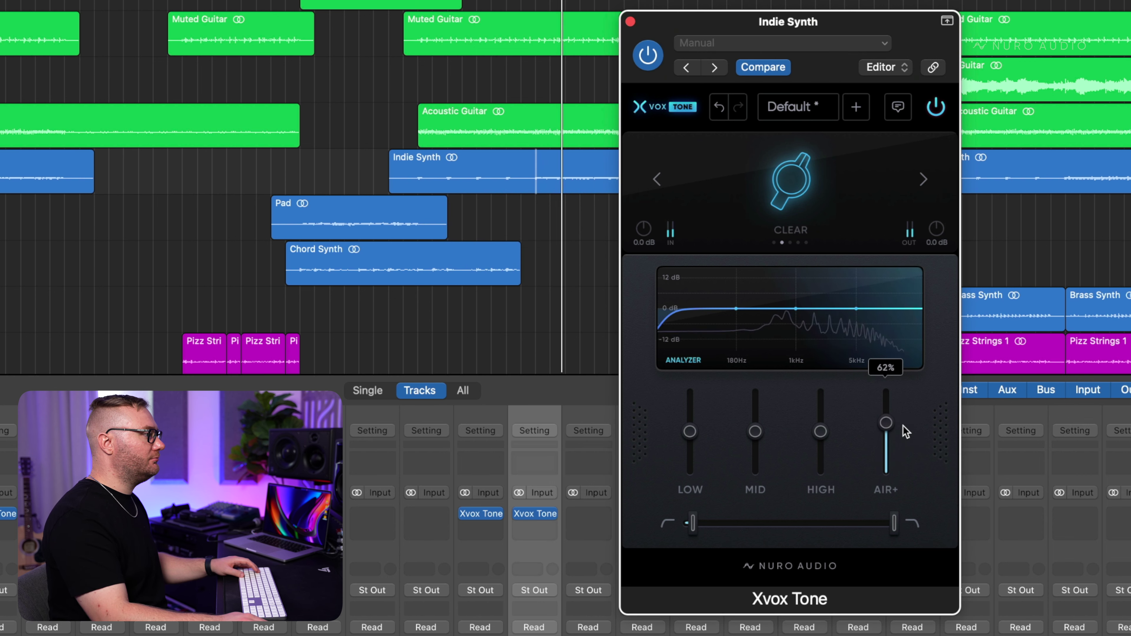
Step: Compare the Indie Synth with Xvox Tone bypassed and active, and reduce its Air+ amount
{"action": "left_click", "coordinate": [937, 114]}
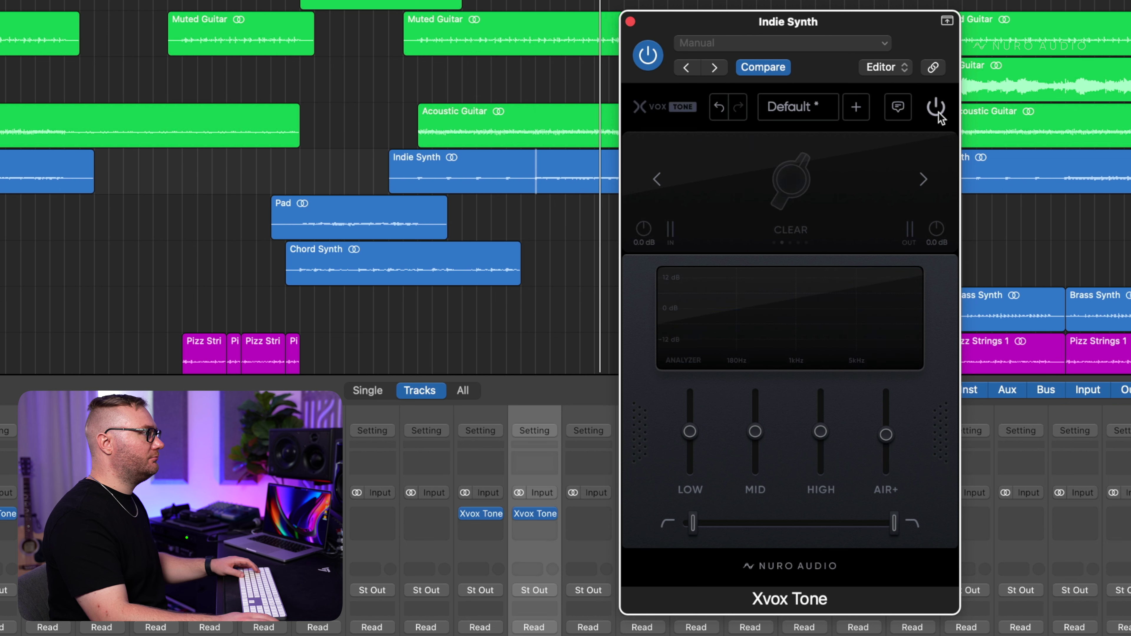
{"action": "left_click", "coordinate": [937, 115]}
{"action": "left_click_drag", "start_coordinate": [885, 435], "coordinate": [887, 450]}
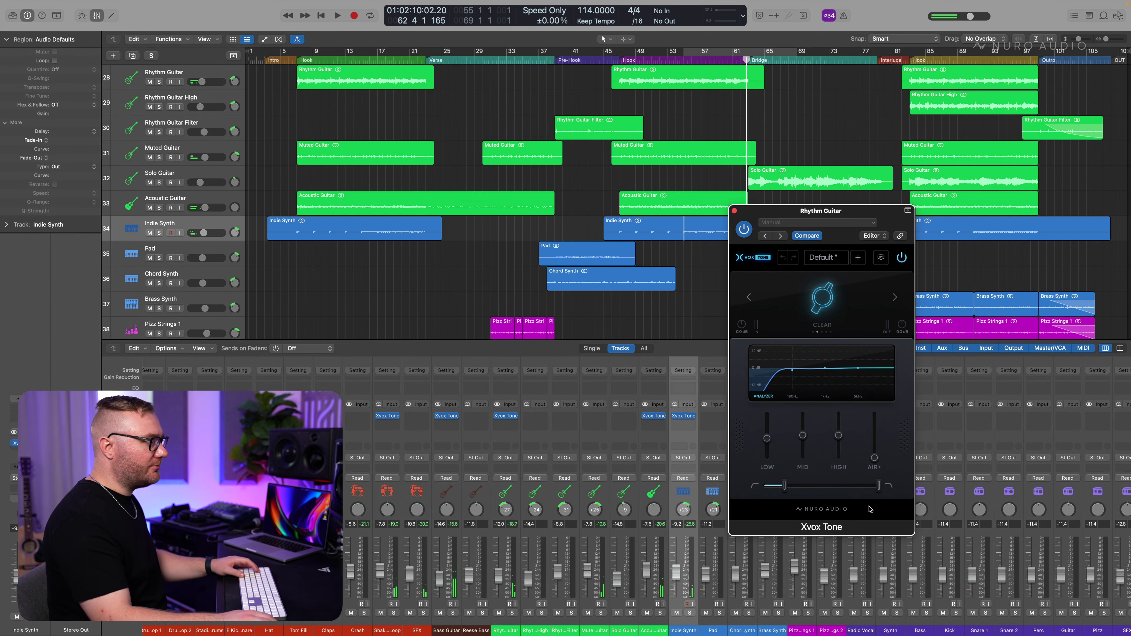
Step: Raise Air+ to about 41% in Xvox Tone on the Rhythm Guitar
{"action": "left_click_drag", "start_coordinate": [869, 459], "coordinate": [875, 441]}
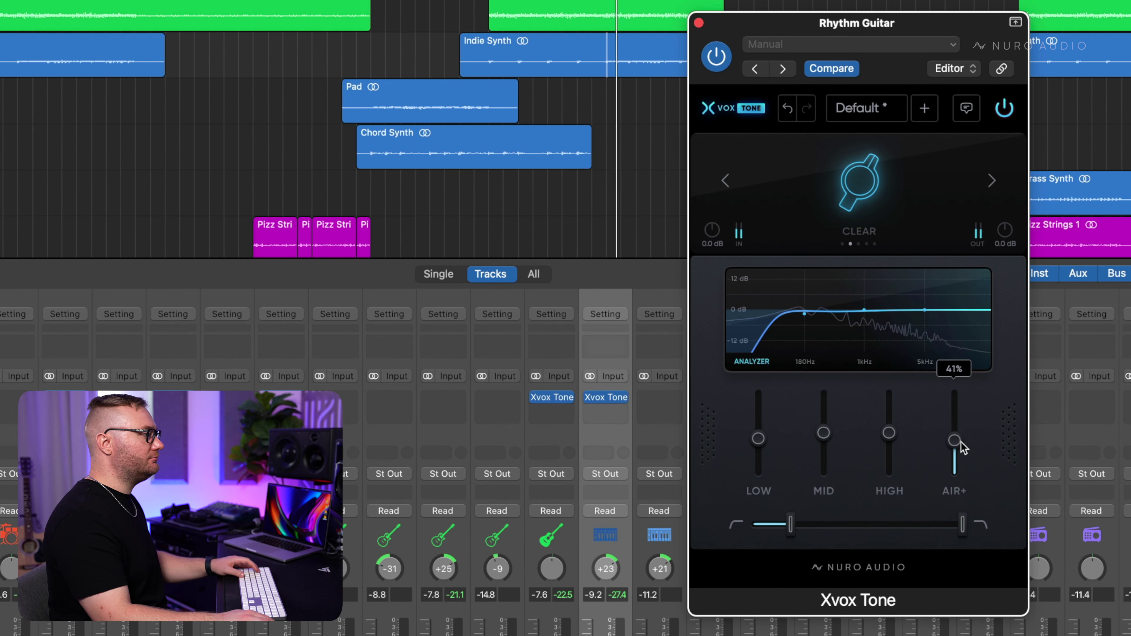
{"action": "mouse_move", "coordinate": [961, 442]}
{"action": "left_mouse_down"}
{"action": "mouse_move", "coordinate": [961, 416]}
{"action": "mouse_move", "coordinate": [959, 443]}
{"action": "left_mouse_up"}
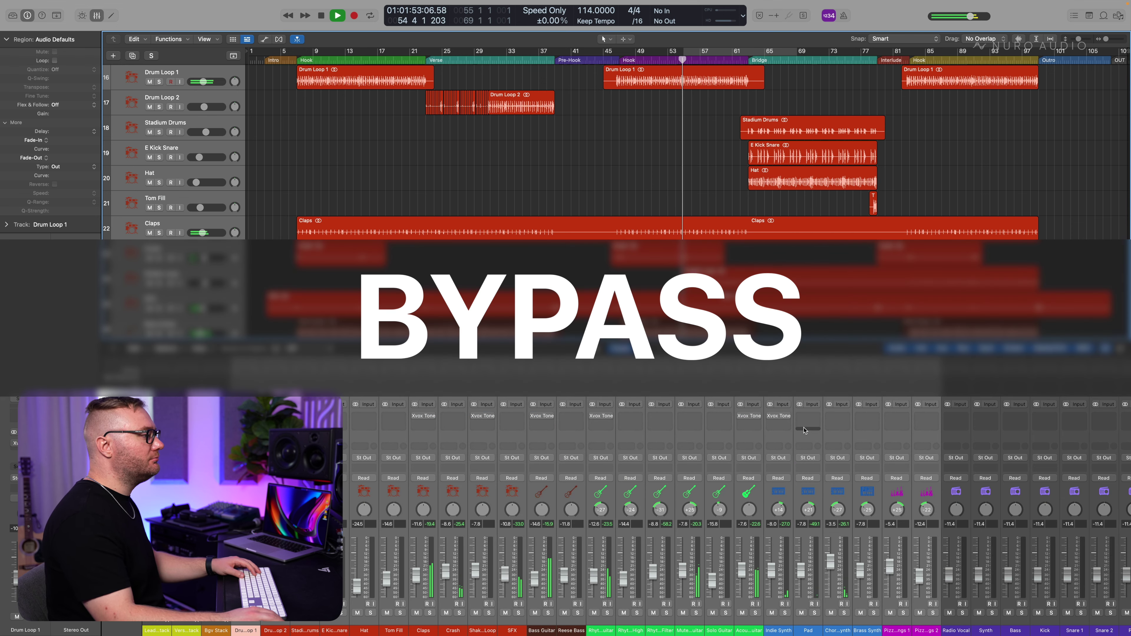
Step: Compare the hook with the Xvox Tone inserts on all selected instrument tracks bypassed and active, and stop playback
{"action": "left_click", "coordinate": [770, 416], "text": "alt"}
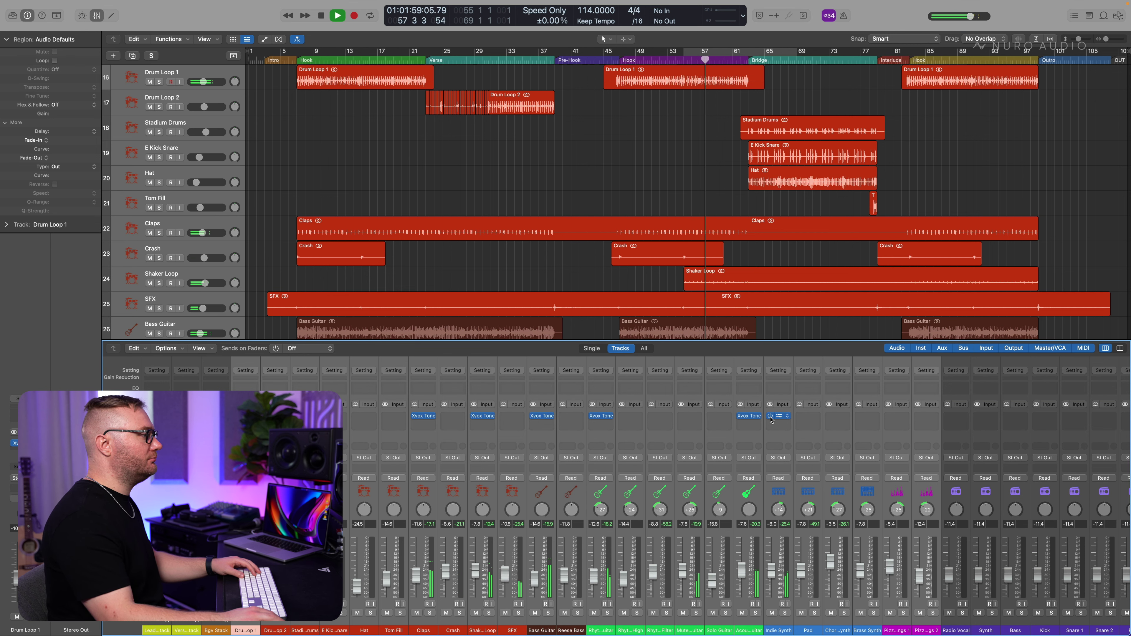
{"action": "left_click", "coordinate": [770, 417], "text": "alt"}
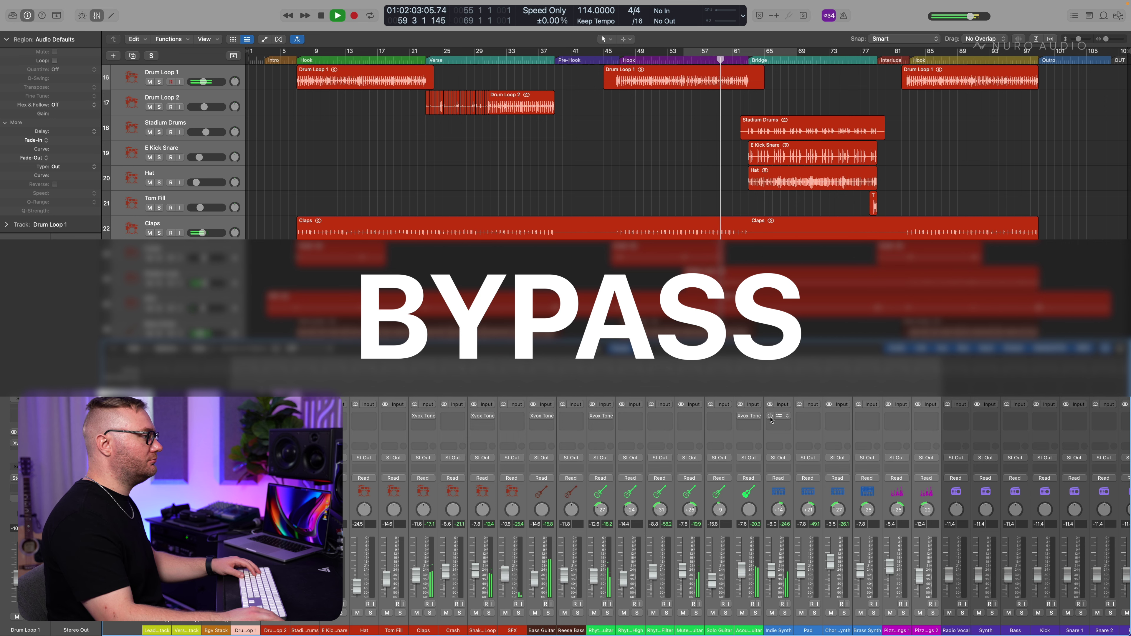
{"action": "left_click", "coordinate": [770, 416], "text": "alt"}
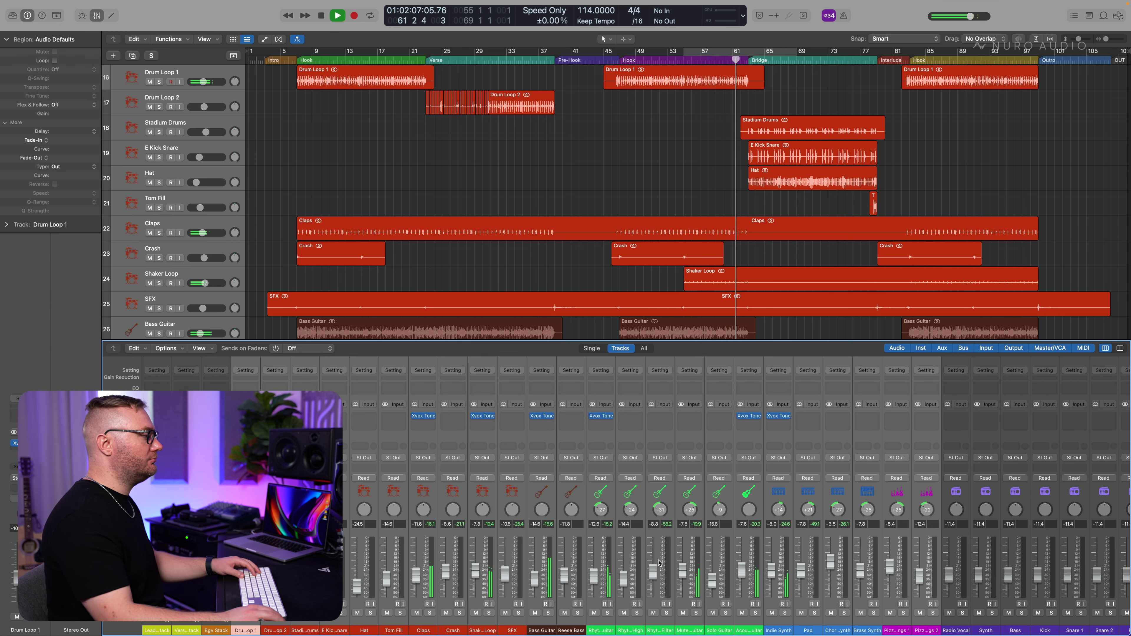
{"action": "key", "text": "space"}
Step: Open Xvox Tone on the Claps track and set Air+ to 17%
{"action": "left_click", "coordinate": [433, 562]}
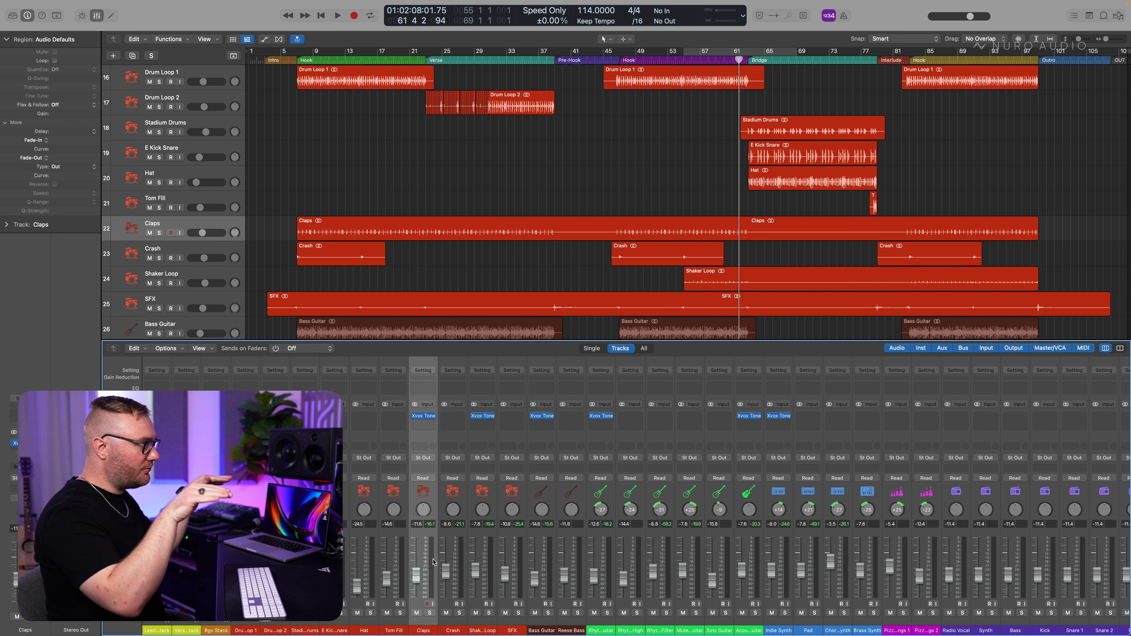
{"action": "left_click", "coordinate": [423, 416]}
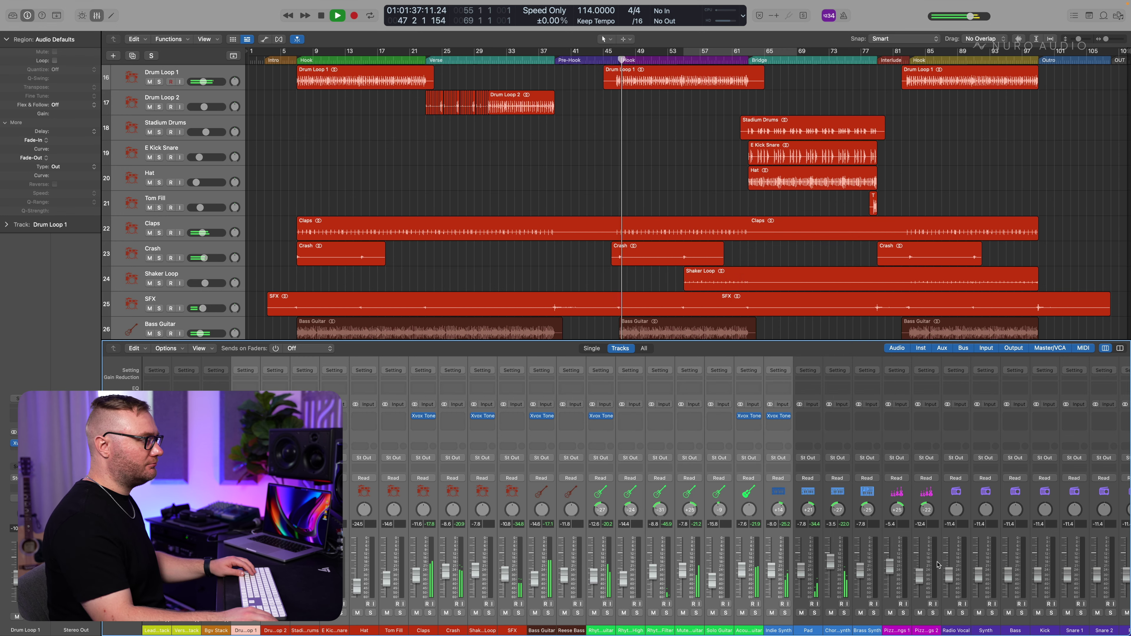
Step: Compare playback with the plug-ins bypassed and active across all instrument tracks from Drum Loop 1 to Pizz Strings 2
{"action": "left_click", "coordinate": [927, 630]}
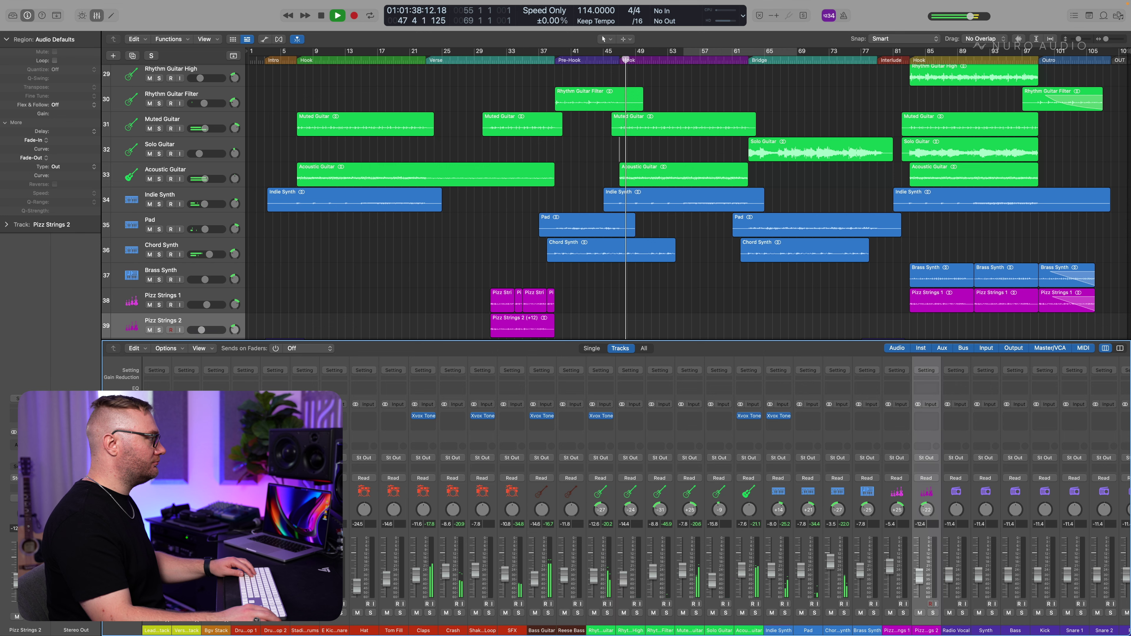
{"action": "left_click", "coordinate": [245, 630], "text": "shift"}
{"action": "left_click", "coordinate": [741, 416]}
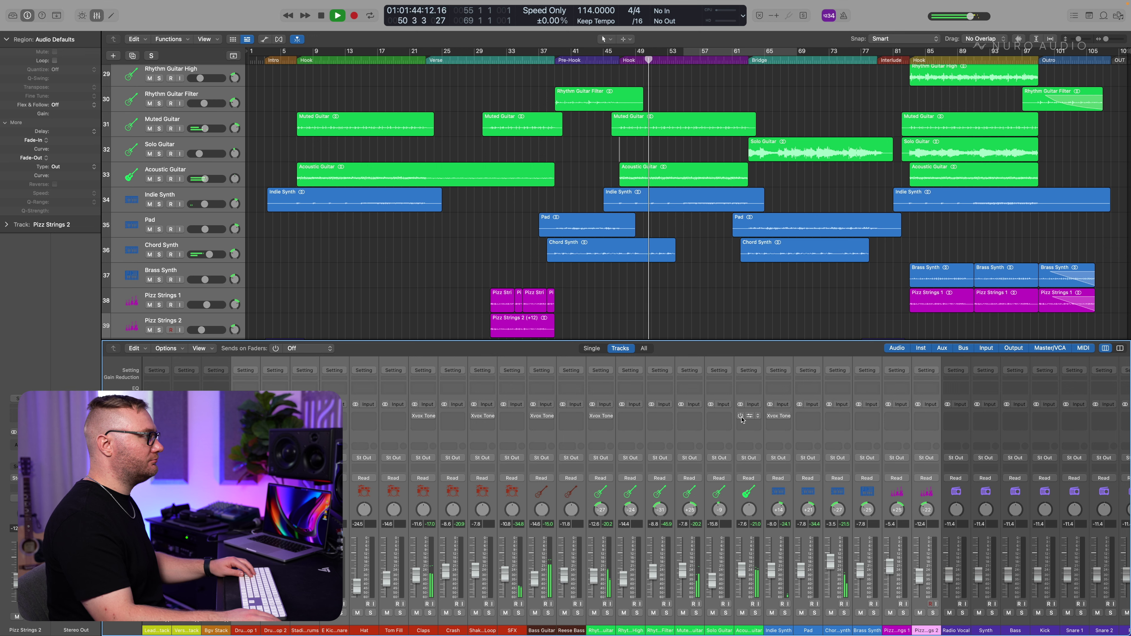
{"action": "left_click", "coordinate": [740, 416]}
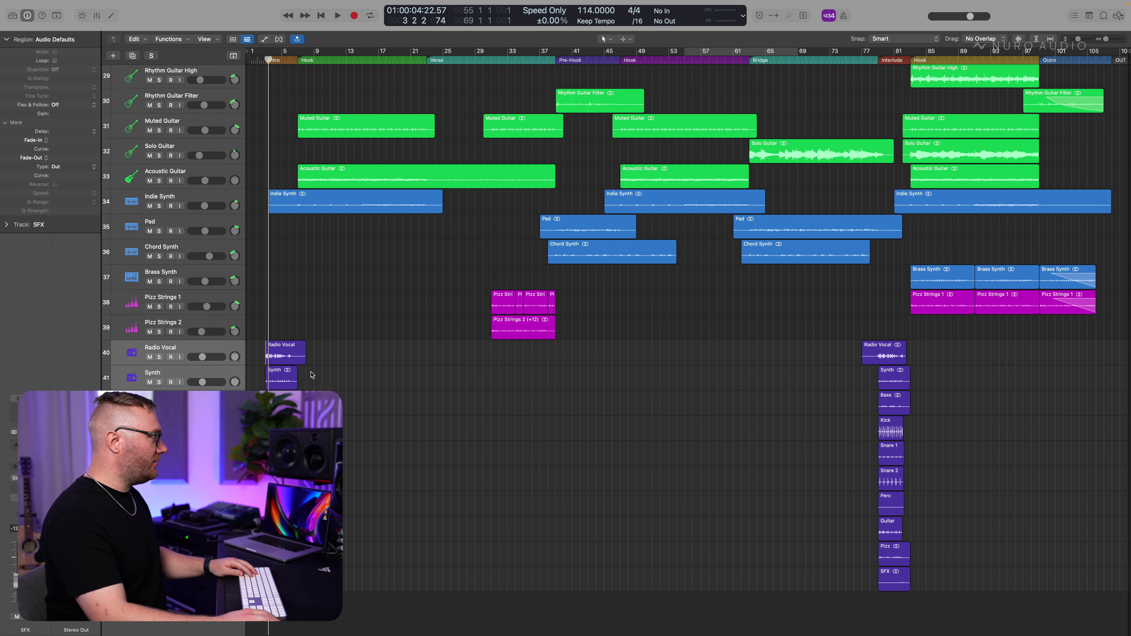
Step: Combine the selected intro tracks into a summing stack and apply Xvox Pro's Telephone effect on it at full SFX amount
{"action": "key", "text": "super+shift+d"}
{"action": "key", "text": "Return"}
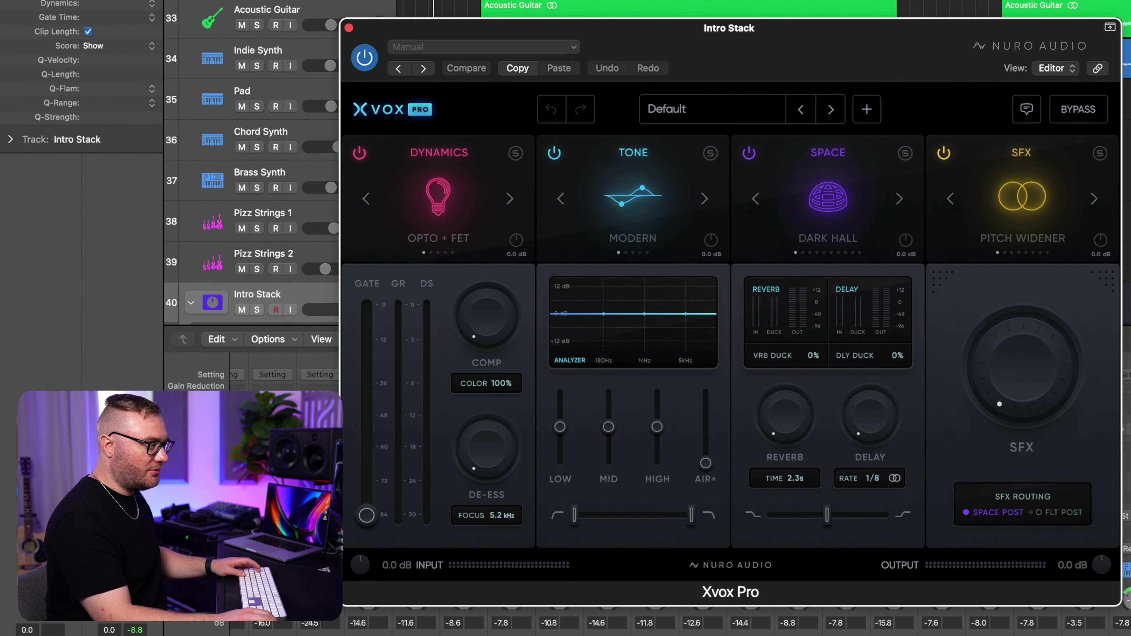
{"action": "left_click", "coordinate": [950, 198]}
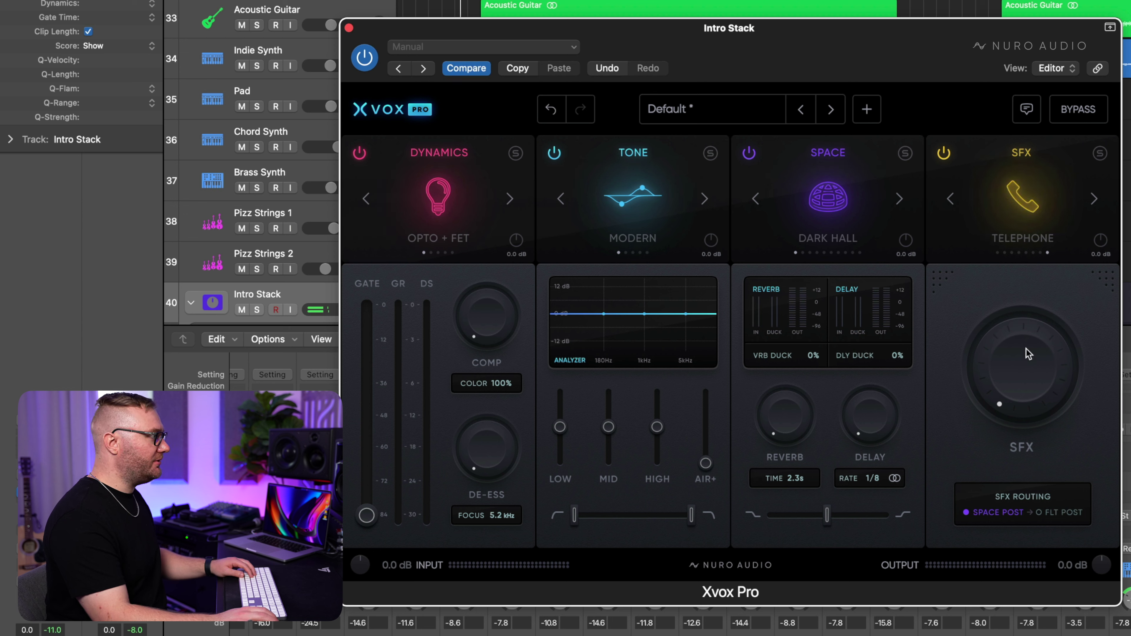
{"action": "key", "text": "space"}
{"action": "left_click_drag", "start_coordinate": [1036, 404], "coordinate": [1130, 35]}
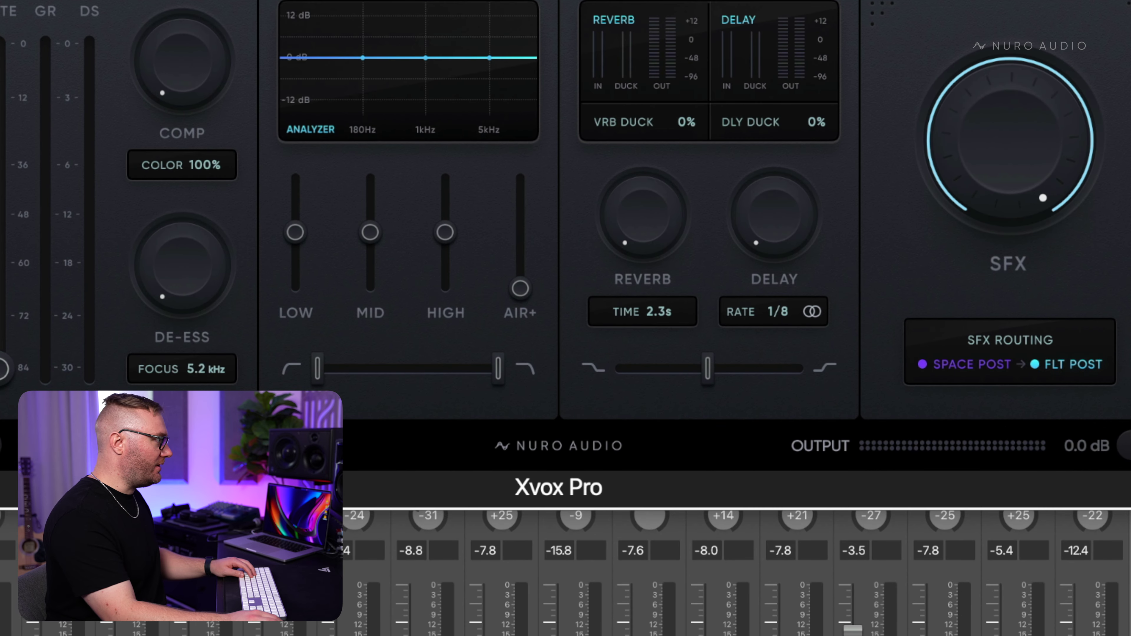
Step: Narrow the Intro Stack's band in the Tone module by raising the low-cut filter and lowering the high-cut filter
{"action": "left_click_drag", "start_coordinate": [319, 370], "coordinate": [384, 374]}
{"action": "left_click_drag", "start_coordinate": [498, 369], "coordinate": [479, 375]}
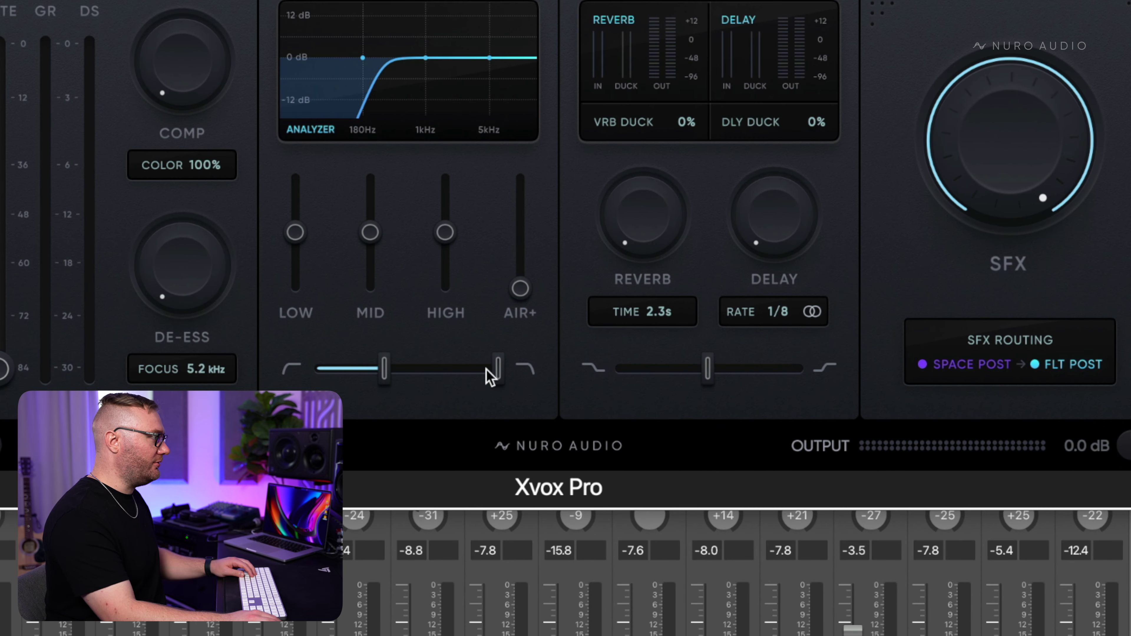
{"action": "left_click_drag", "start_coordinate": [383, 373], "coordinate": [401, 374]}
{"action": "mouse_move", "coordinate": [476, 375]}
{"action": "left_click_drag", "start_coordinate": [477, 375], "coordinate": [467, 378]}
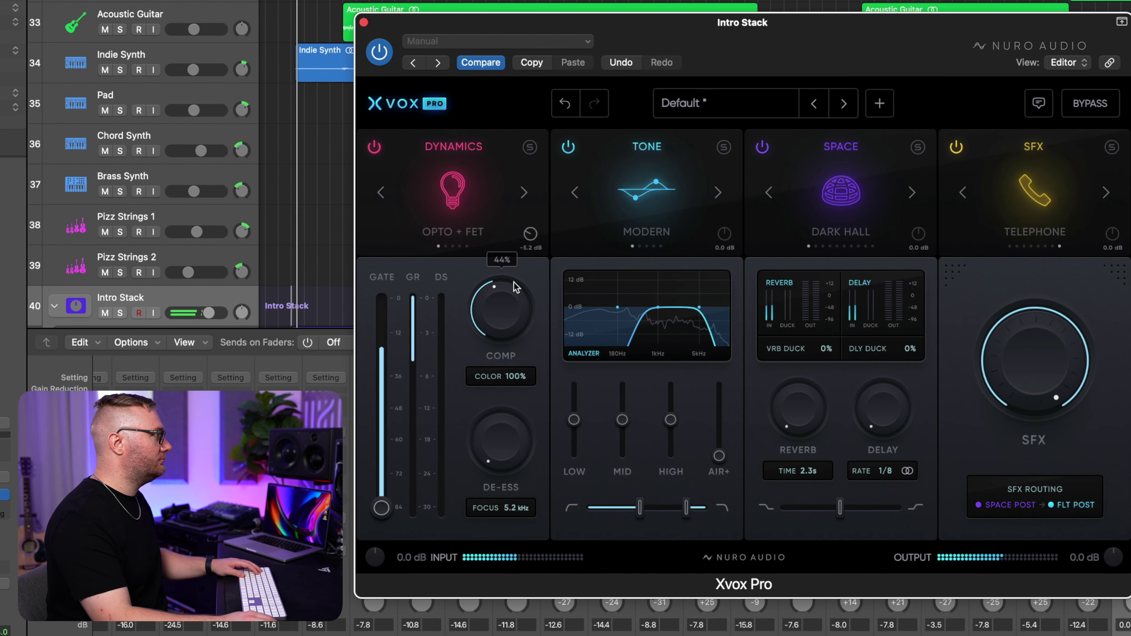
Step: Lower the Dynamics module's output to -9.6 dB and change its compressor type to VCA + FET
{"action": "mouse_move", "coordinate": [516, 286]}
{"action": "left_mouse_down"}
{"action": "mouse_move", "coordinate": [528, 236]}
{"action": "mouse_move", "coordinate": [523, 300]}
{"action": "left_mouse_up"}
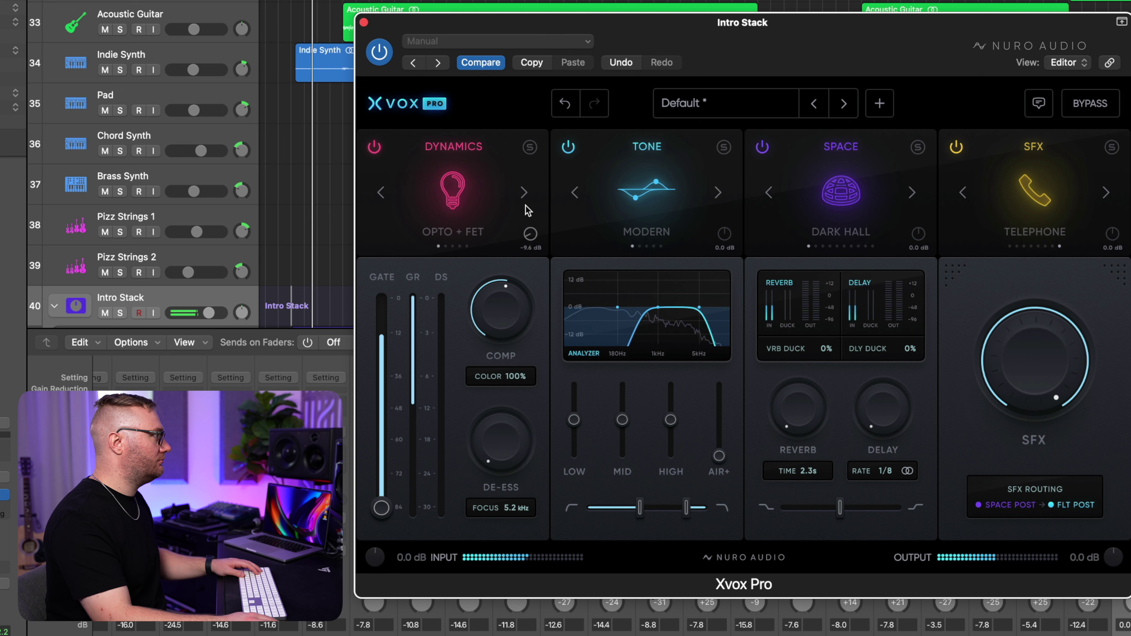
{"action": "left_click", "coordinate": [524, 192]}
{"action": "left_click", "coordinate": [524, 192]}
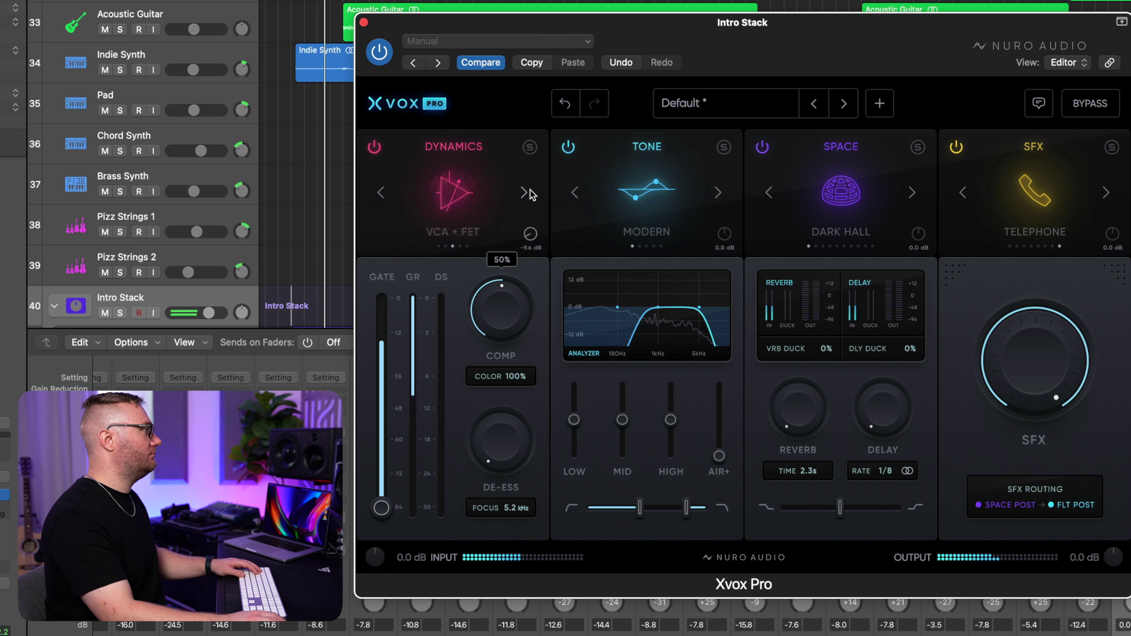
Step: Change the Space module's reverb type to Room and raise the Reverb amount to about 50%
{"action": "left_click", "coordinate": [911, 192]}
{"action": "left_click", "coordinate": [911, 192]}
{"action": "left_click", "coordinate": [912, 192]}
{"action": "left_click", "coordinate": [911, 192]}
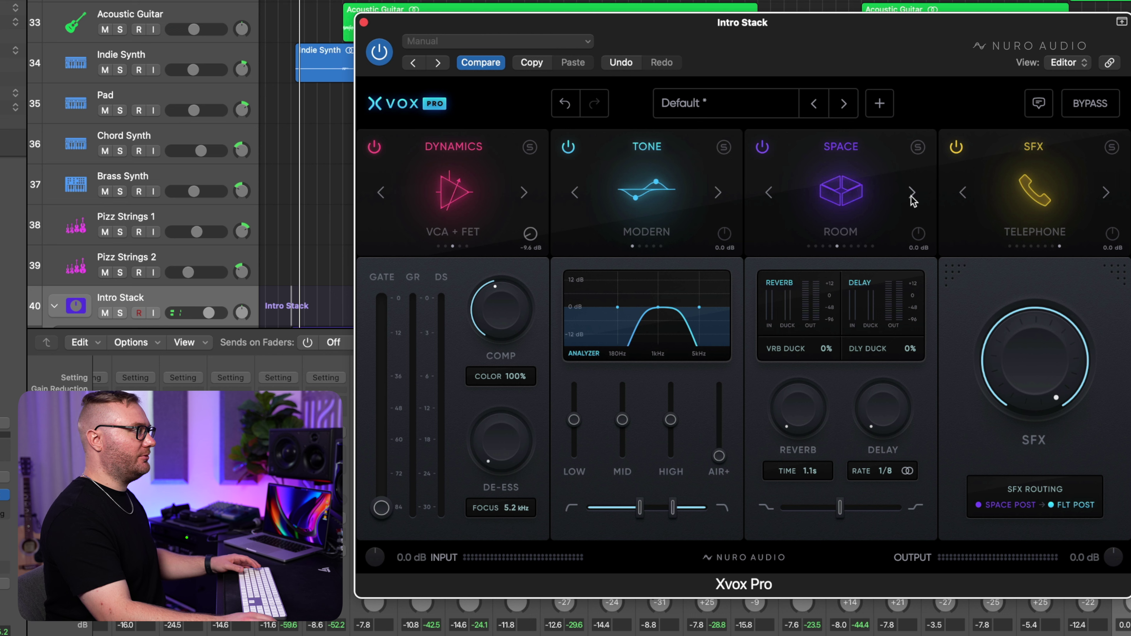
{"action": "left_click_drag", "start_coordinate": [797, 407], "coordinate": [837, 311]}
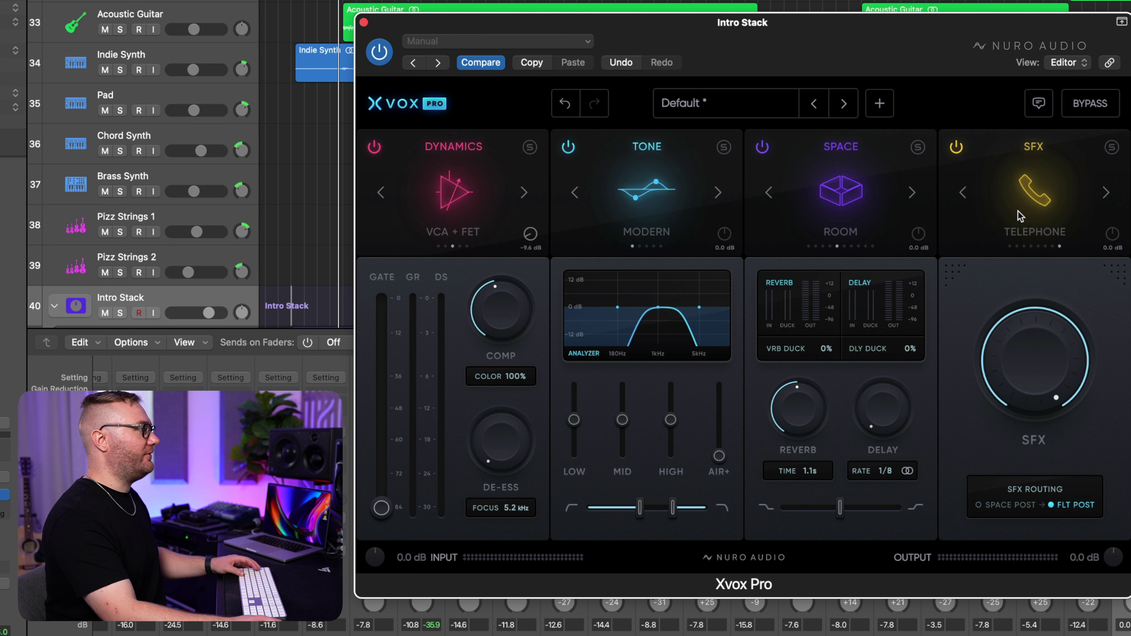
Step: Fine-tune the Room reverb during playback with Reverb at 51%, reverb ducking at 17% and a shorter reverb time
{"action": "key", "text": "space"}
{"action": "left_click_drag", "start_coordinate": [804, 406], "coordinate": [803, 406]}
{"action": "left_click_drag", "start_coordinate": [825, 349], "coordinate": [826, 295]}
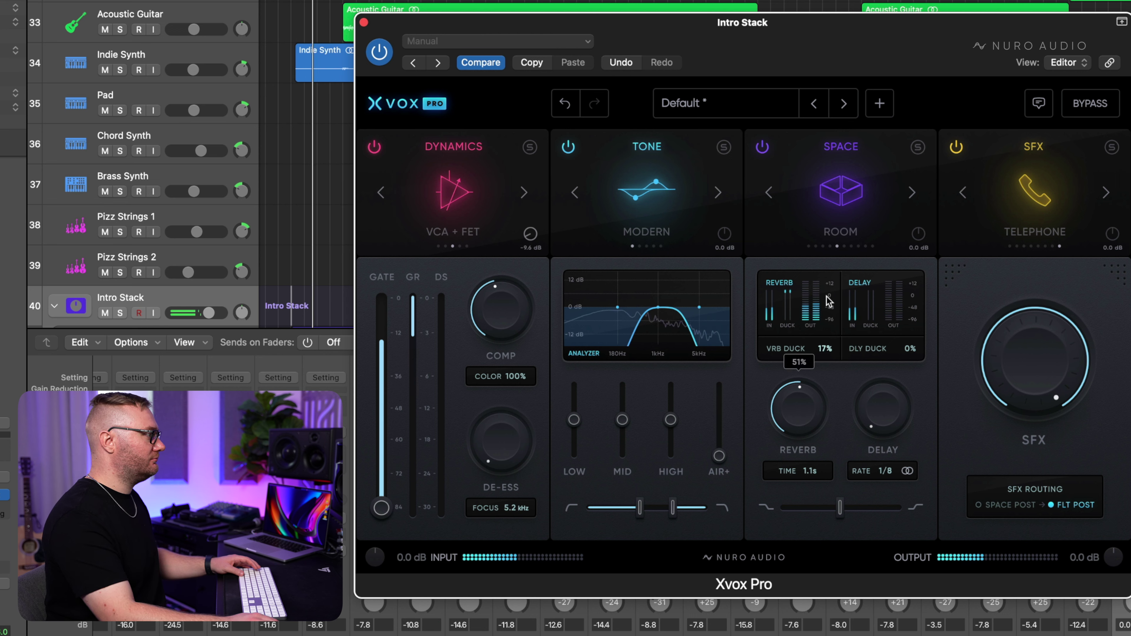
{"action": "left_click_drag", "start_coordinate": [809, 472], "coordinate": [799, 544]}
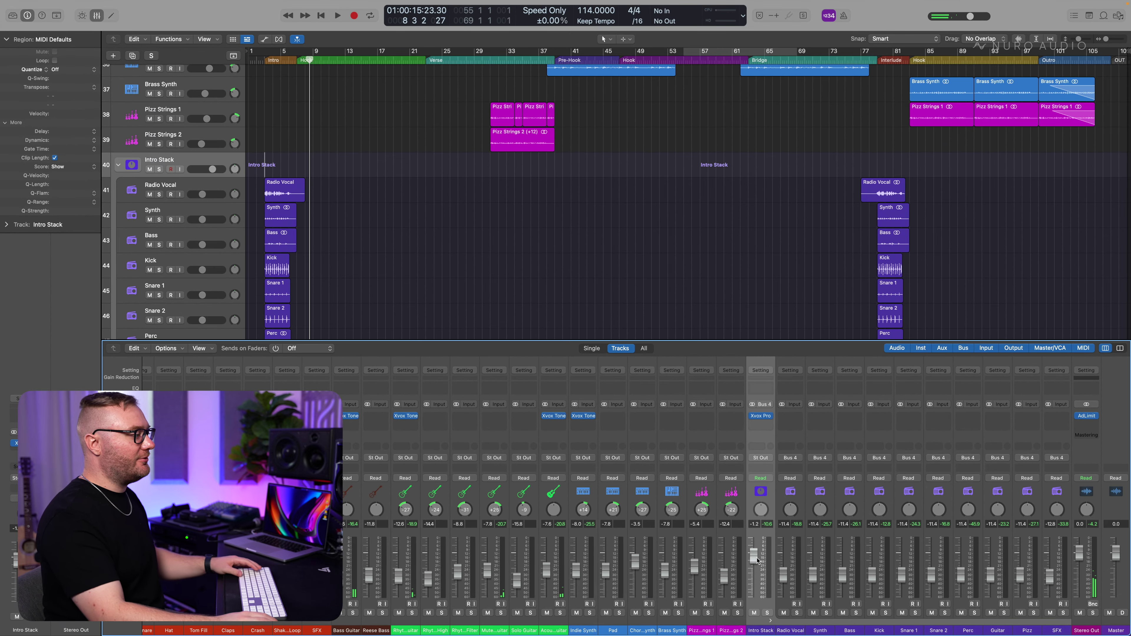
Step: Listen to the processed Intro Stack from the intro into the first hook, and bring all tracks into view
{"action": "key", "text": "space"}
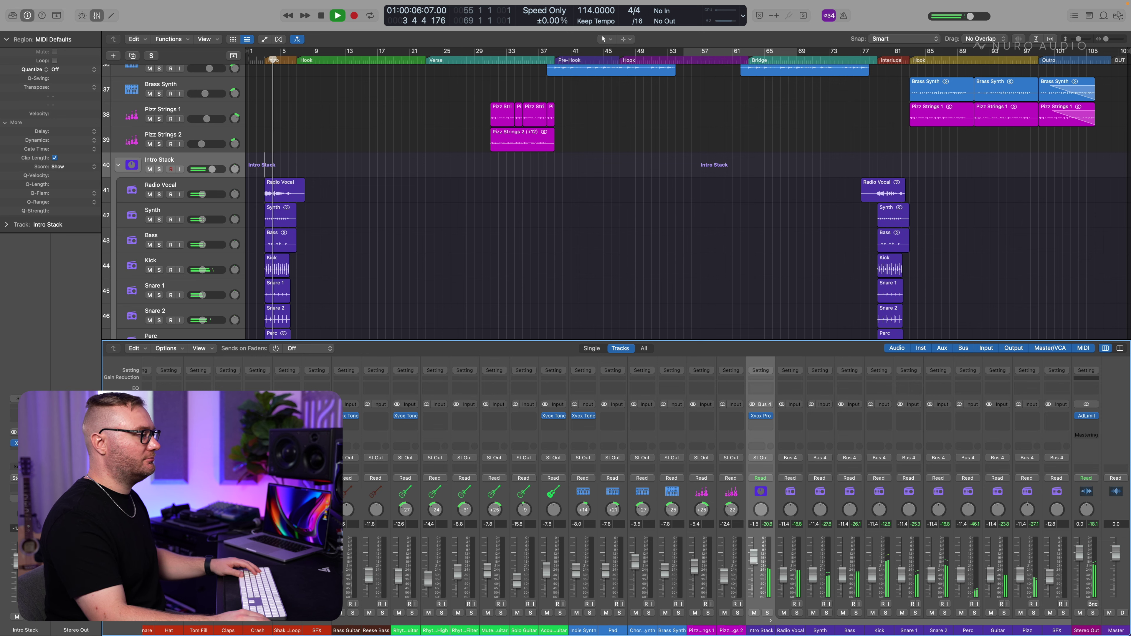
{"action": "scroll", "coordinate": [710, 419], "scroll_direction": "left", "scroll_amount": 6}
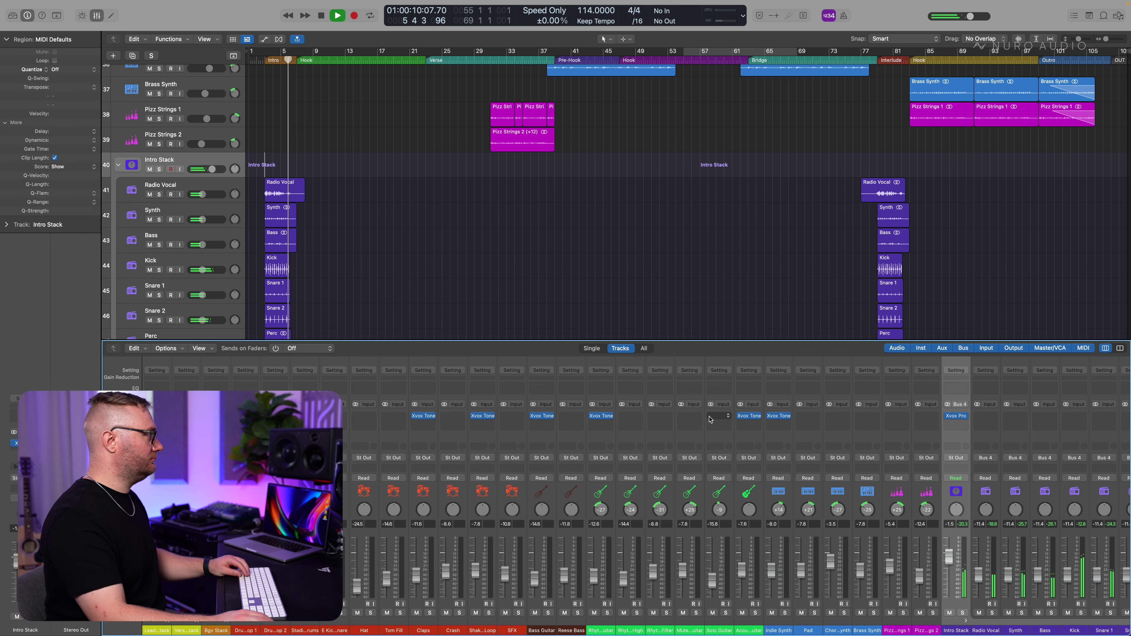
{"action": "key", "text": "x"}
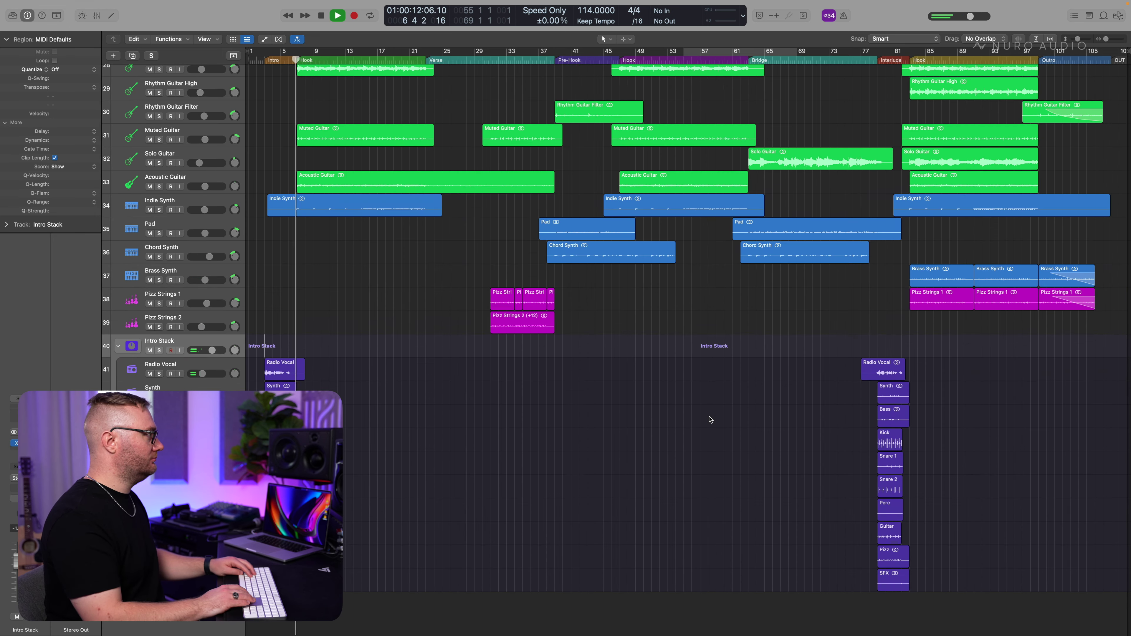
{"action": "key", "text": "super+Up"}
{"action": "key", "text": "super+Up"}
{"action": "key", "text": "super+Up"}
{"action": "key", "text": "super+Up"}
{"action": "key", "text": "super+Up"}
{"action": "key", "text": "super+Up"}
{"action": "key", "text": "super+Up"}
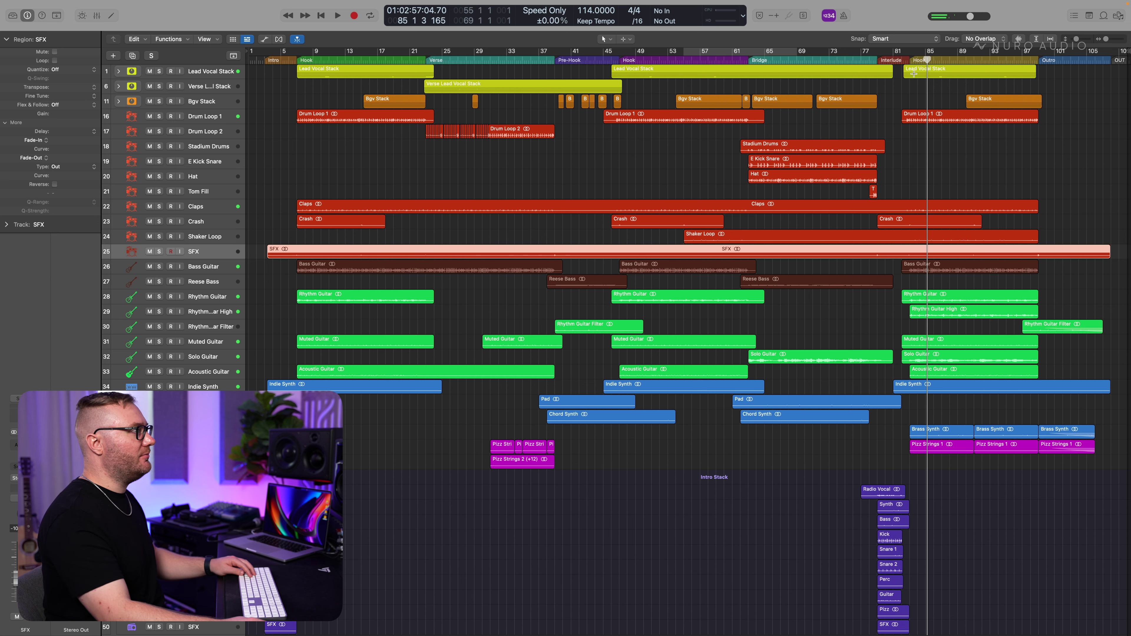
Step: Play the last hook from bar 82 and raise the SFX track's fader to -5.2 dB
{"action": "left_click_drag", "start_coordinate": [927, 60], "coordinate": [901, 61]}
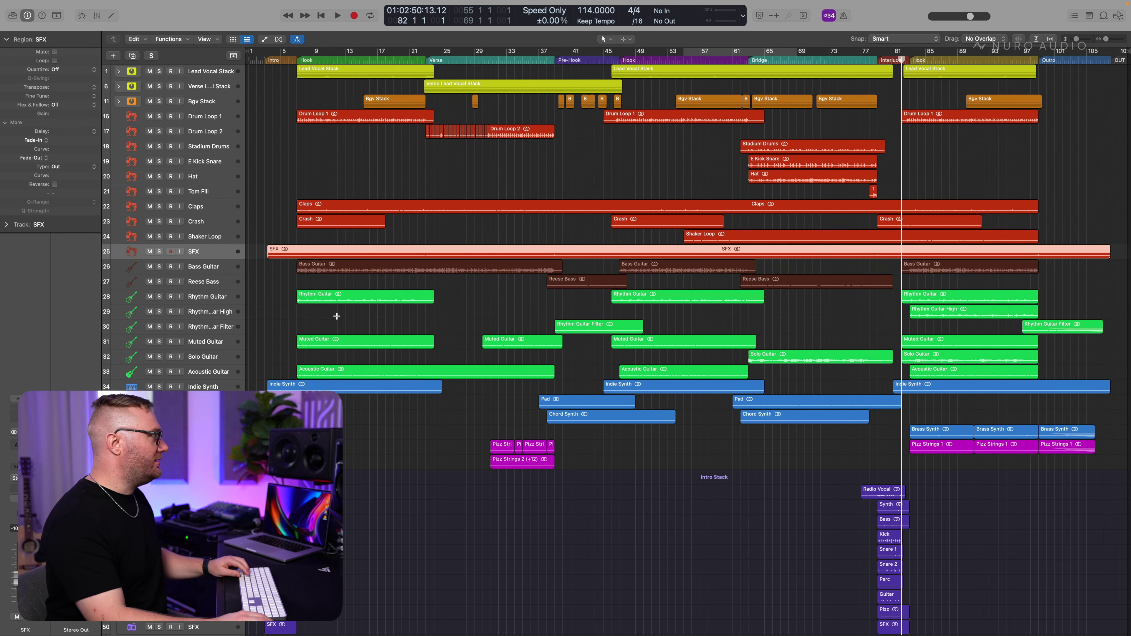
{"action": "key", "text": "x"}
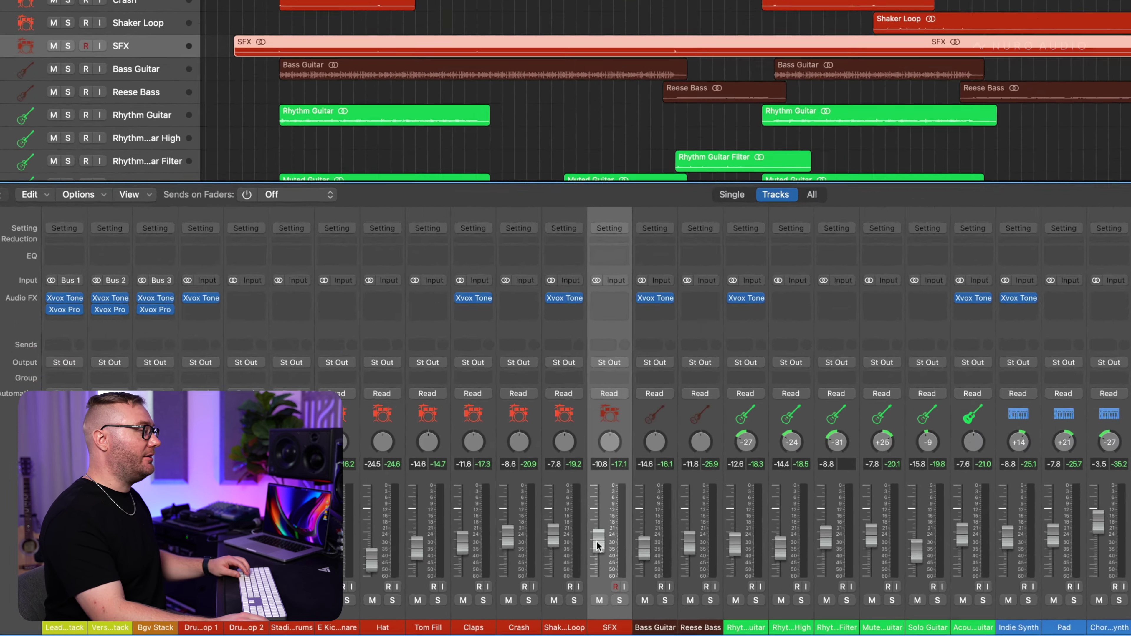
{"action": "key", "text": "space"}
{"action": "left_click_drag", "start_coordinate": [588, 544], "coordinate": [588, 541]}
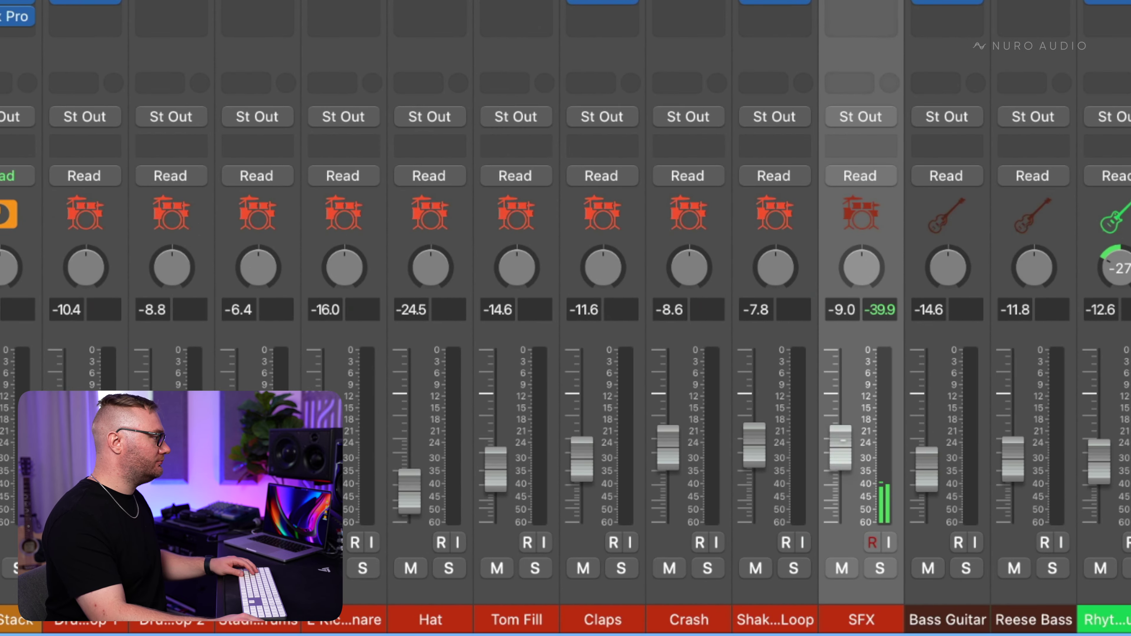
{"action": "left_click_drag", "start_coordinate": [840, 447], "coordinate": [839, 428]}
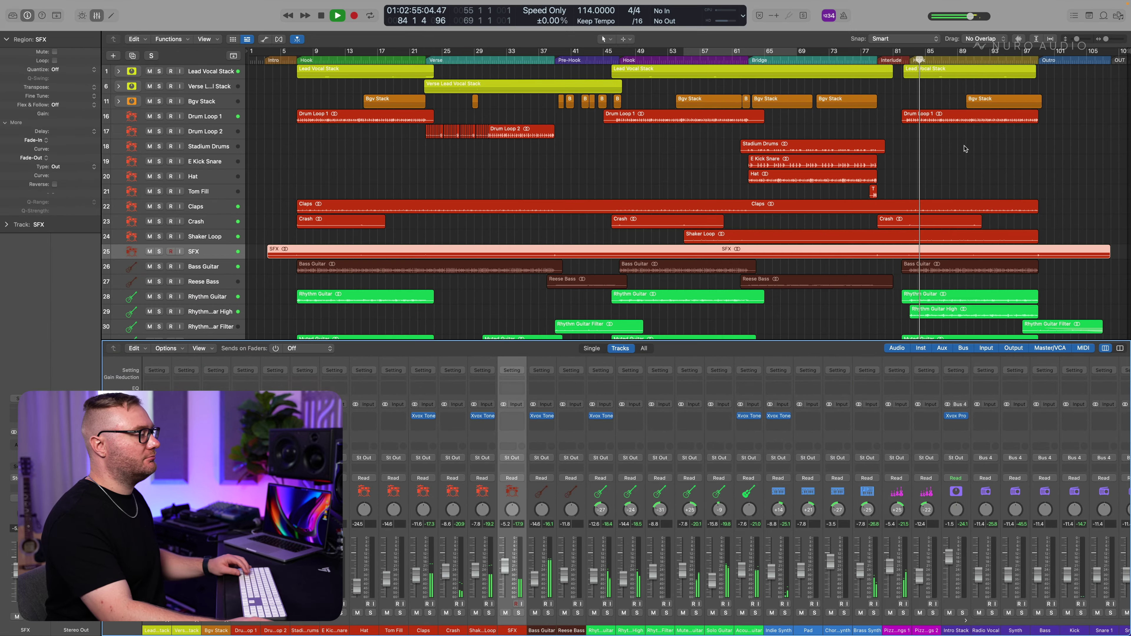
{"action": "key", "text": "x"}
{"action": "key", "text": "space"}
Step: Play the transition into the pre-hook and lower the SFX track's fader to -6.8 dB
{"action": "left_click", "coordinate": [544, 77]}
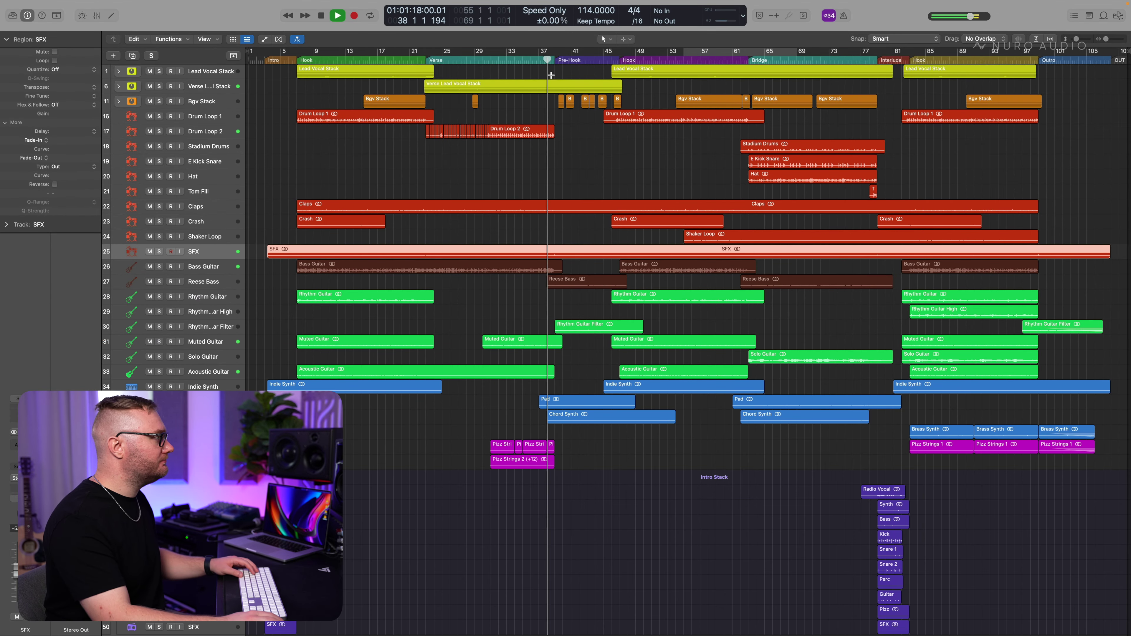
{"action": "key", "text": "x"}
{"action": "left_click_drag", "start_coordinate": [499, 567], "coordinate": [499, 572]}
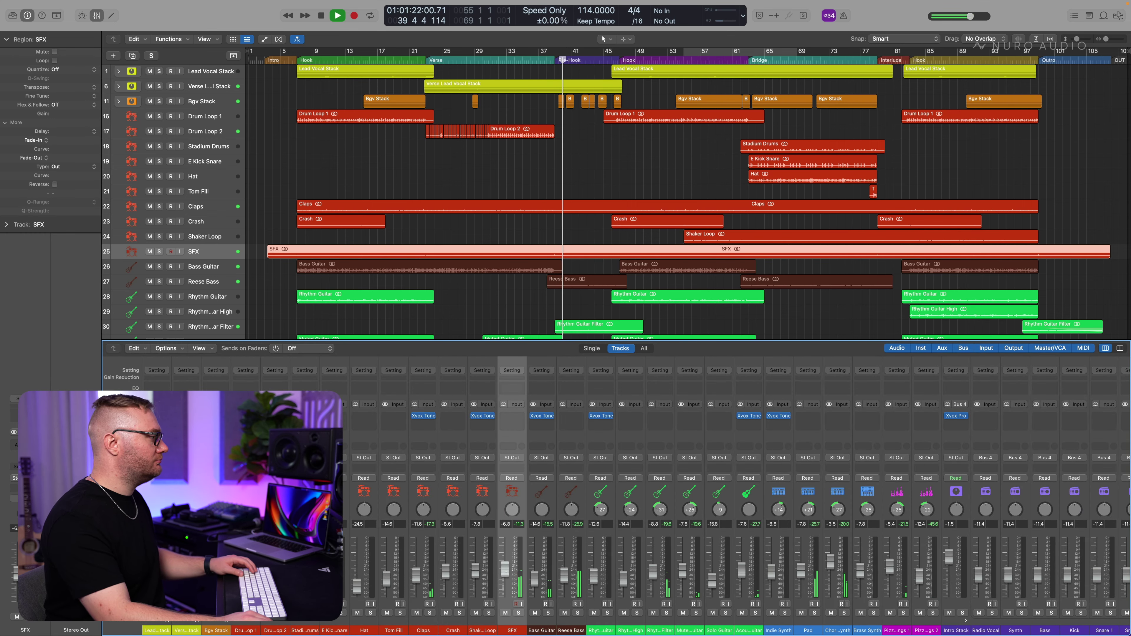
{"action": "key", "text": "x"}
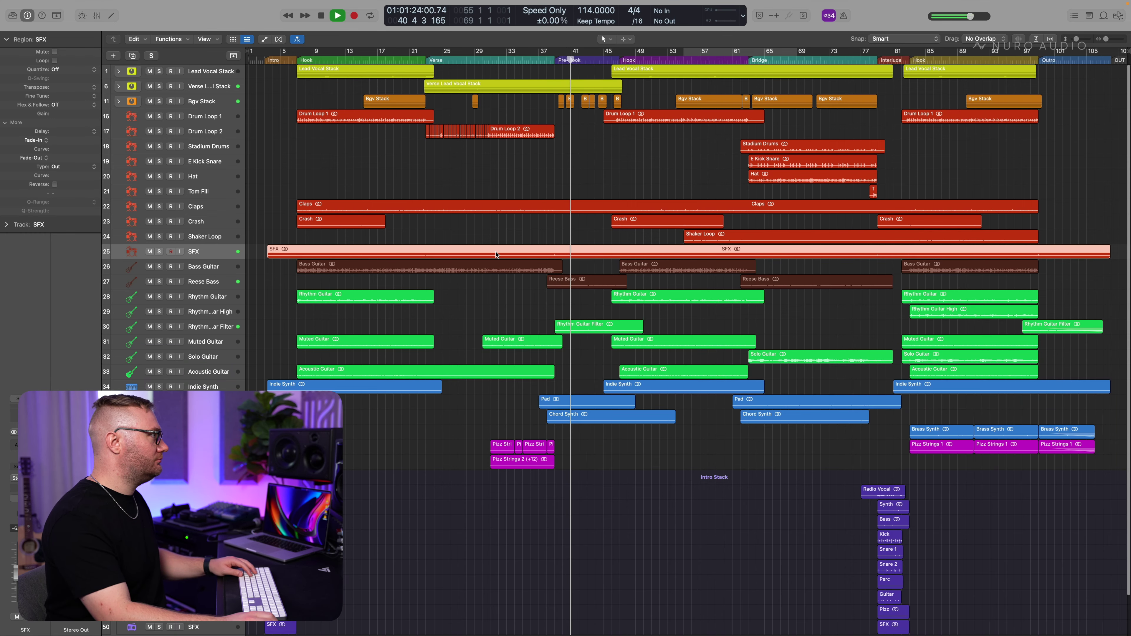
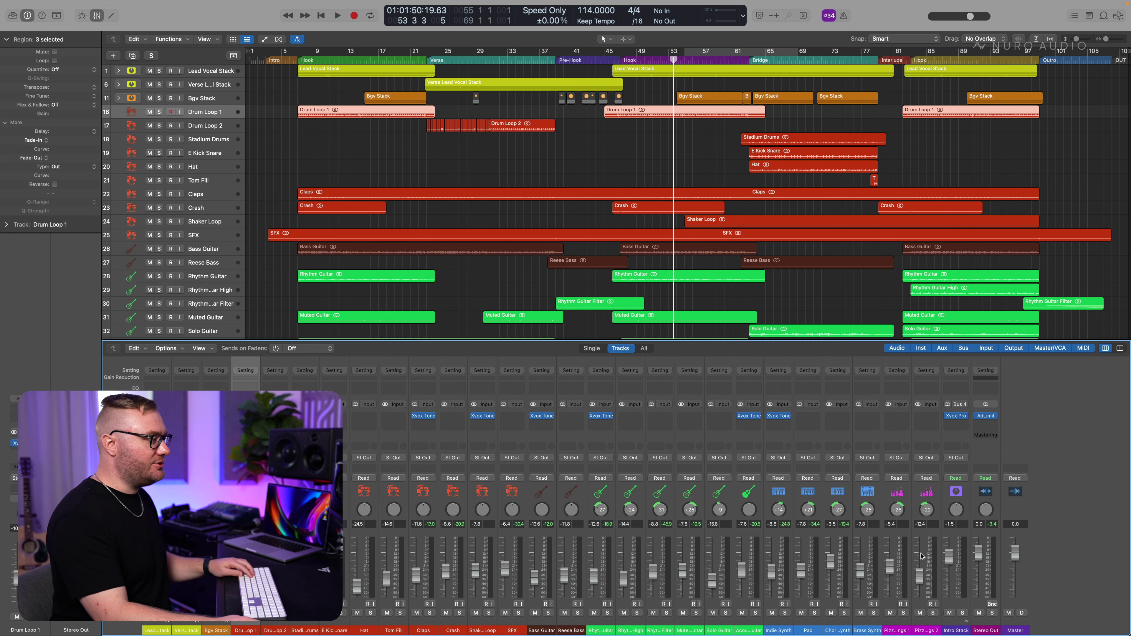
Step: Group the instrument tracks from Drum Loop 1 downward into a summing stack named Instrumental, and play it soloed
{"action": "key", "text": "super+a"}
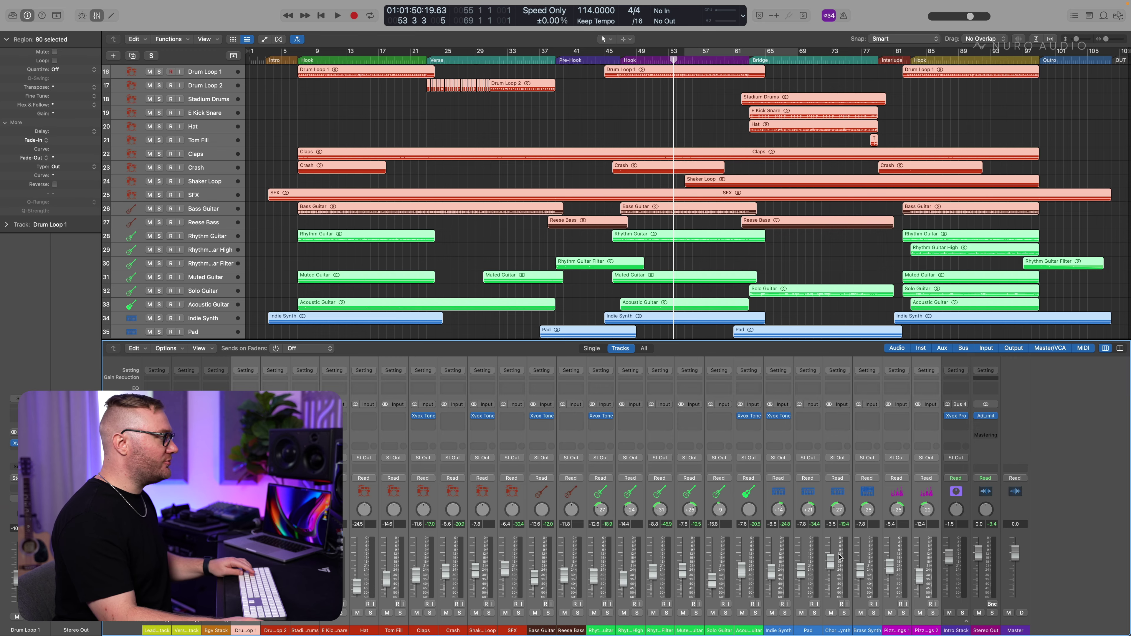
{"action": "key", "text": "shift+super+d"}
{"action": "key", "text": "Return"}
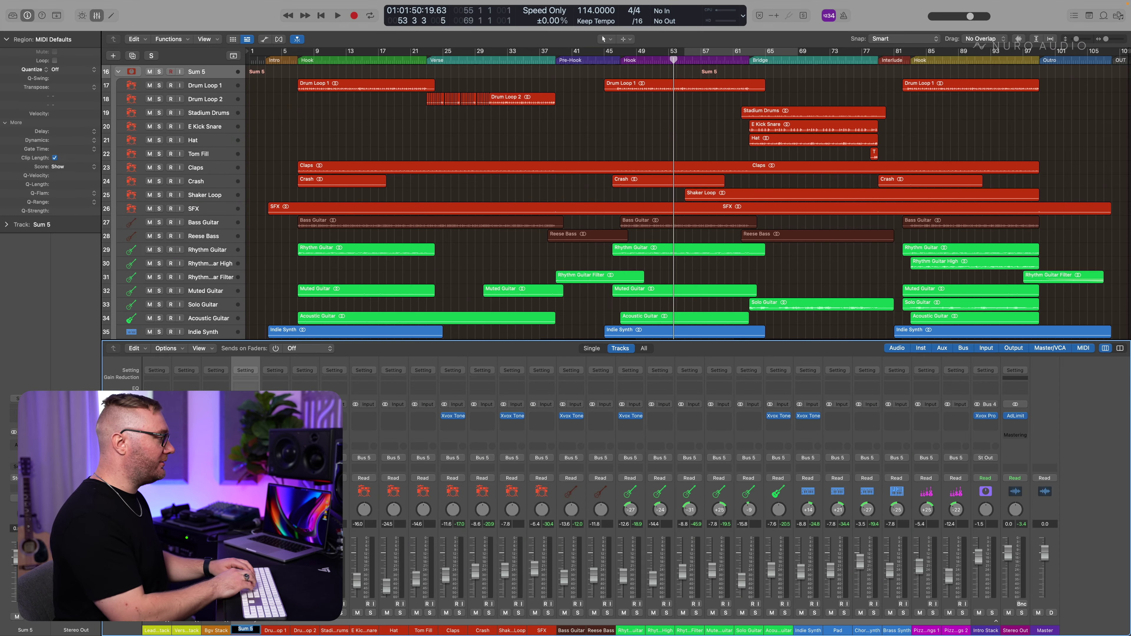
{"action": "key", "text": "s"}
{"action": "key", "text": "space"}
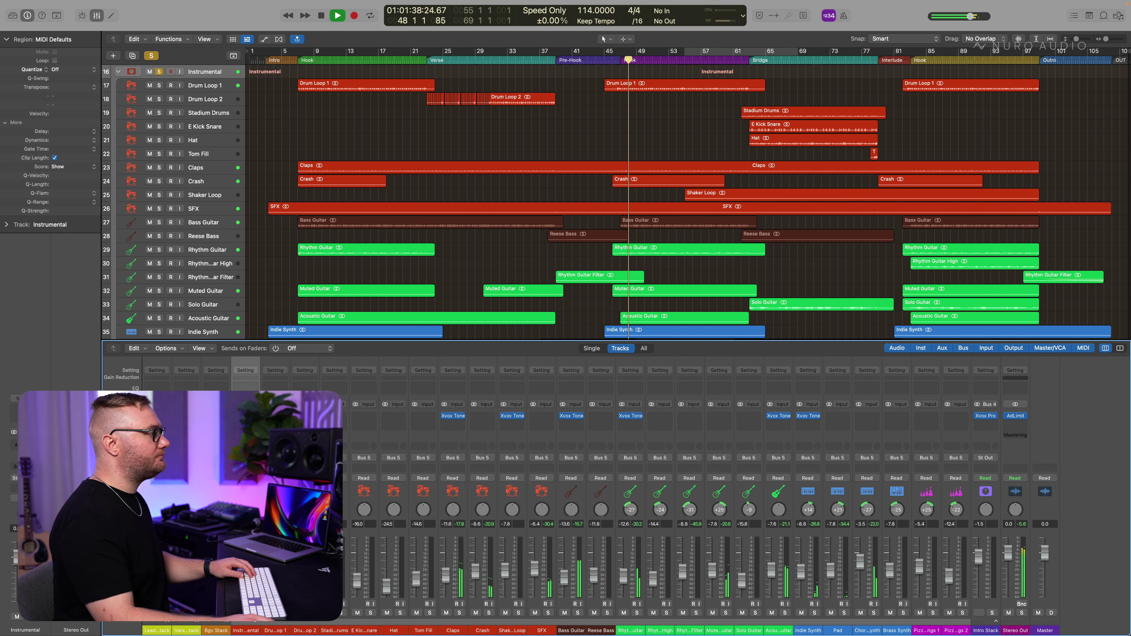
{"action": "key", "text": "space"}
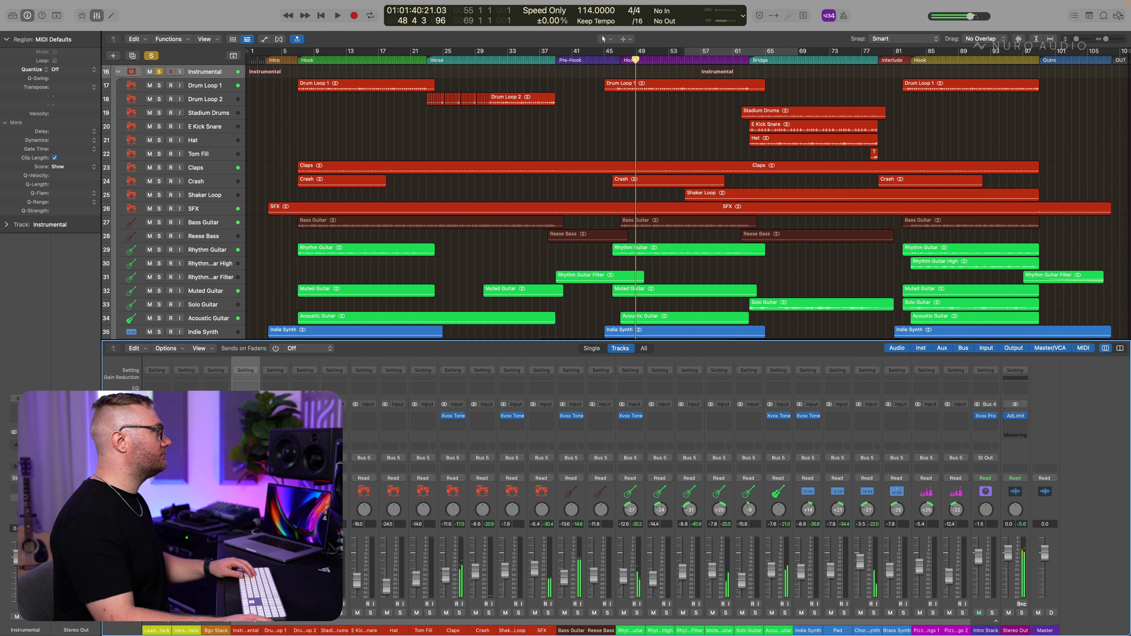
Step: Add a Channel EQ to the Instrumental stack and make a broad +3.5 dB boost at 210 Hz with Q 0.17 during playback
{"action": "left_click", "coordinate": [252, 386]}
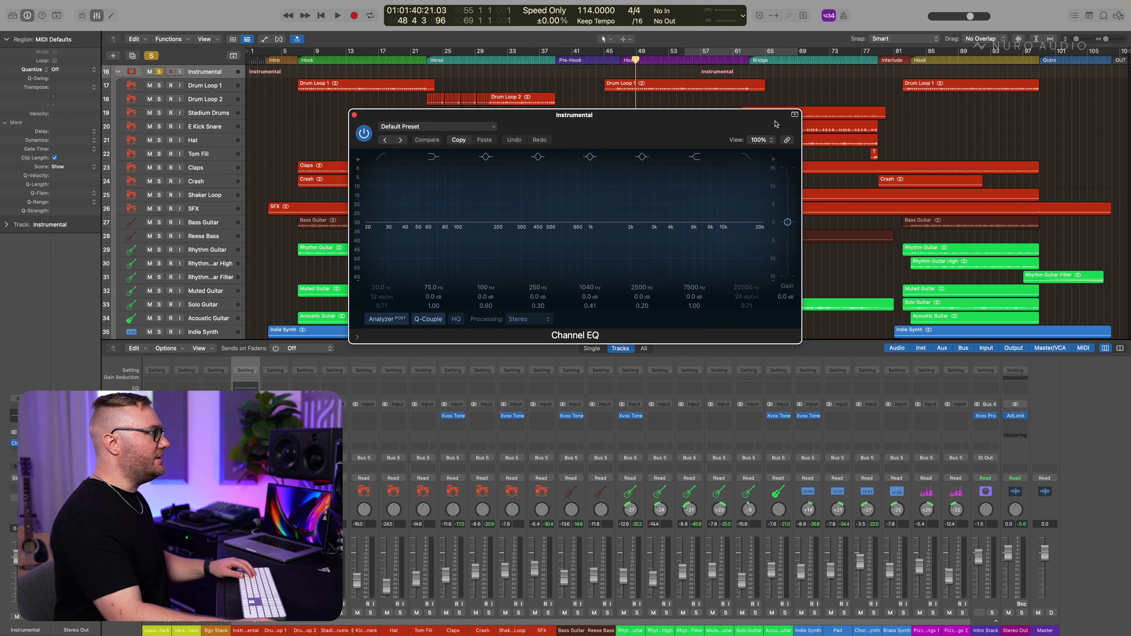
{"action": "left_click_drag", "start_coordinate": [775, 125], "coordinate": [899, 231]}
{"action": "left_click", "coordinate": [614, 319]}
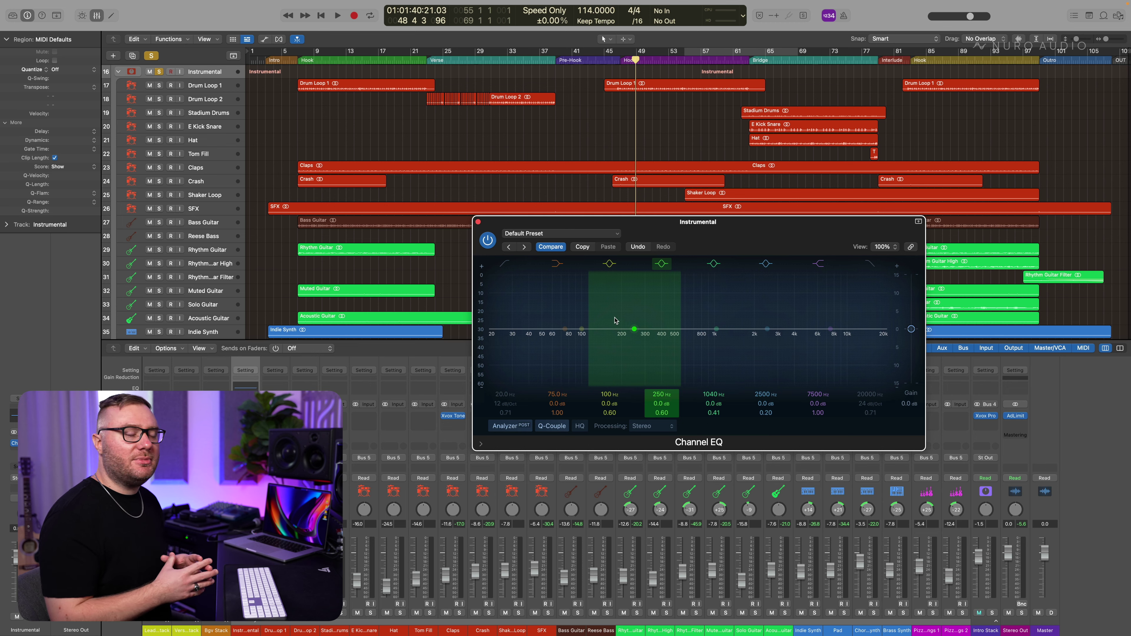
{"action": "key", "text": "space"}
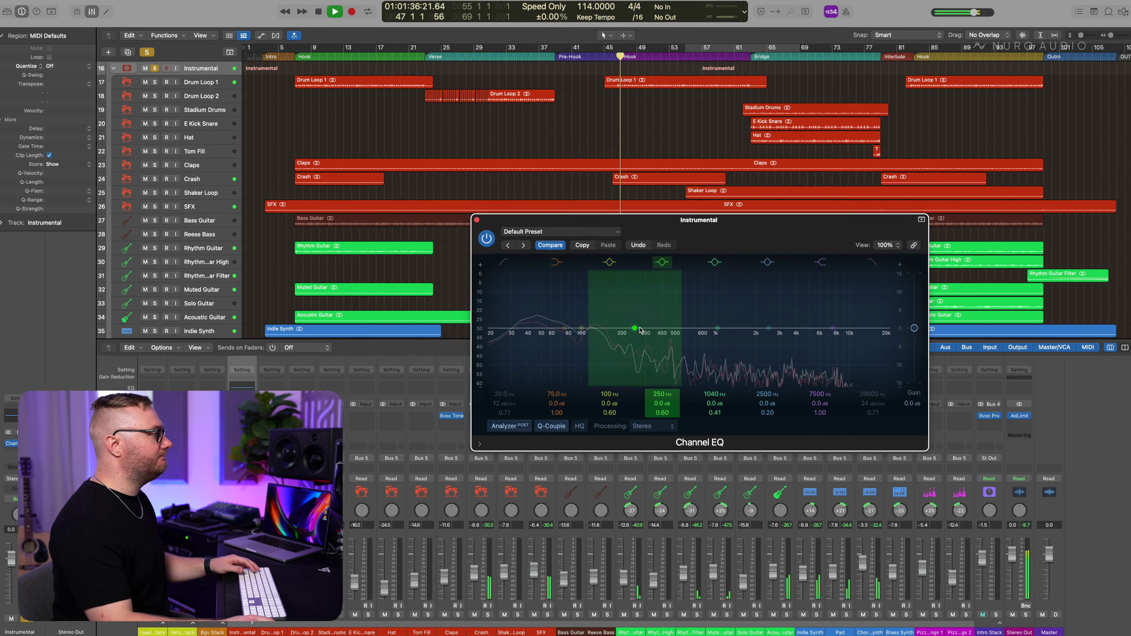
{"action": "left_click_drag", "start_coordinate": [635, 328], "coordinate": [629, 320]}
{"action": "left_click_drag", "start_coordinate": [704, 268], "coordinate": [720, 272]}
{"action": "left_click_drag", "start_coordinate": [641, 277], "coordinate": [634, 271]}
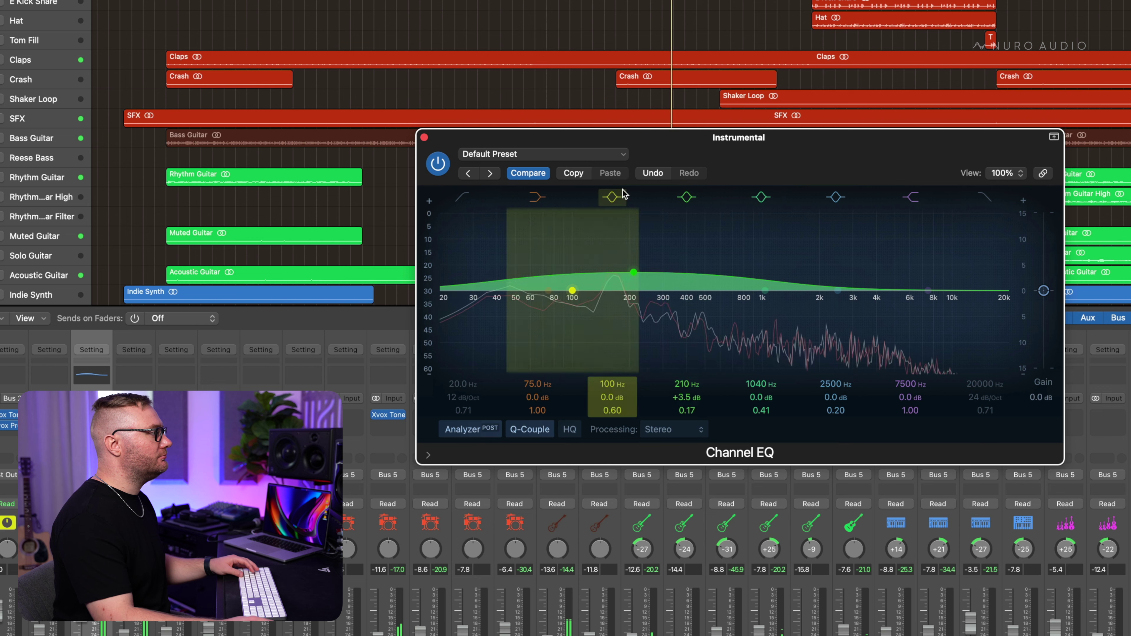
Step: Compare the Instrumental stack with the Channel EQ bypassed and active during playback, leaving the EQ on
{"action": "left_click", "coordinate": [446, 168]}
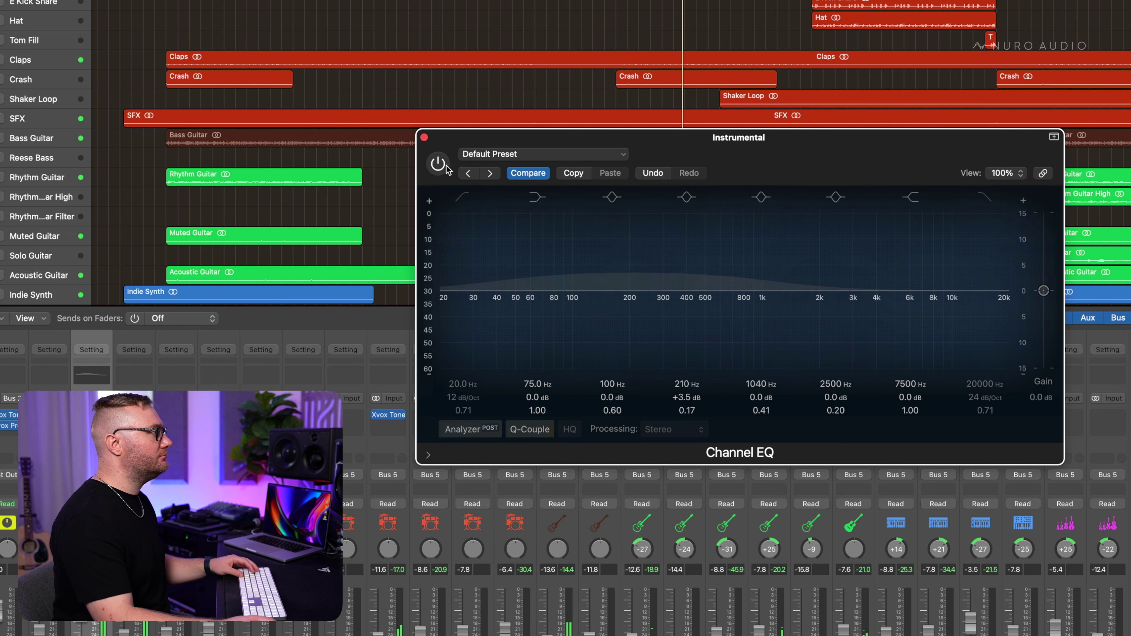
{"action": "left_click", "coordinate": [446, 169]}
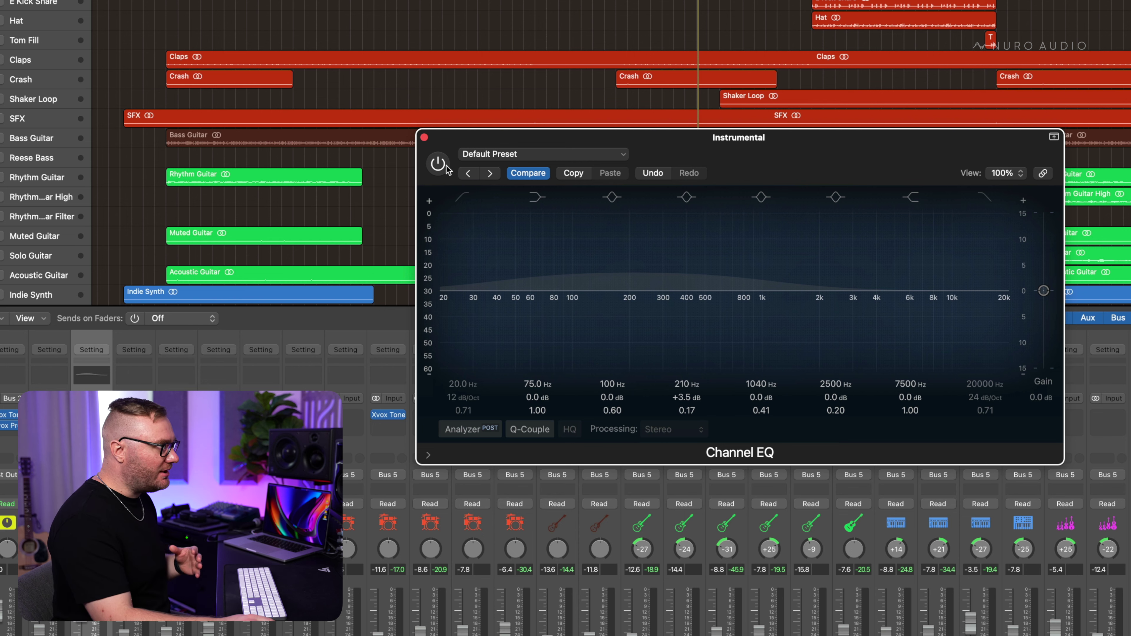
{"action": "left_click", "coordinate": [445, 166]}
{"action": "left_click", "coordinate": [443, 167]}
{"action": "left_click", "coordinate": [441, 169]}
{"action": "left_click", "coordinate": [436, 171]}
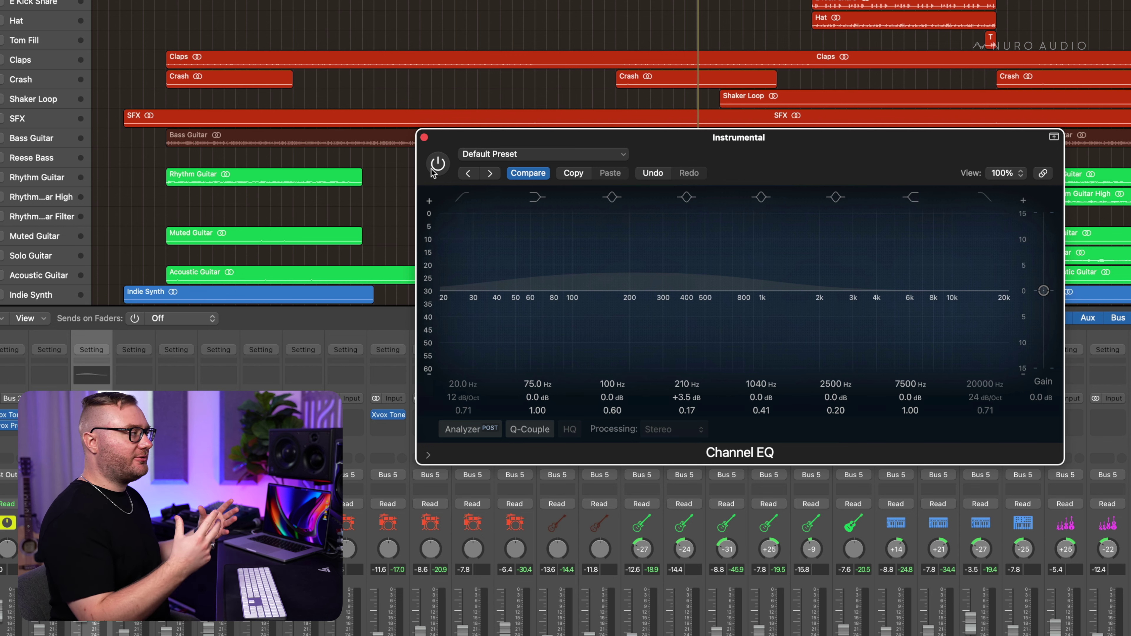
{"action": "key", "text": "space"}
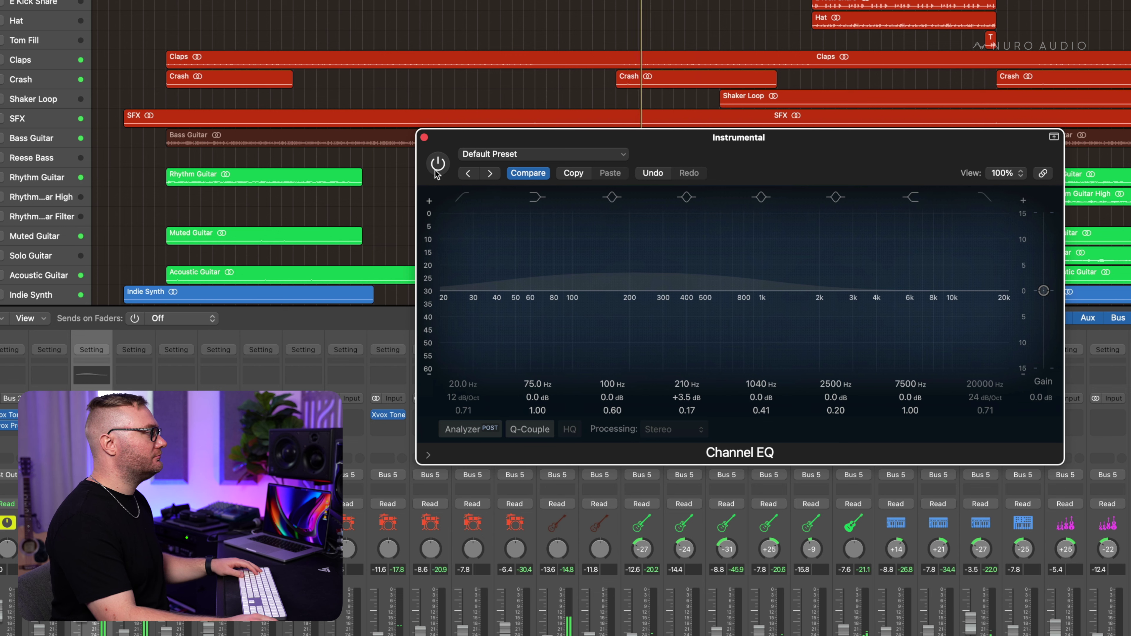
{"action": "left_click", "coordinate": [436, 172]}
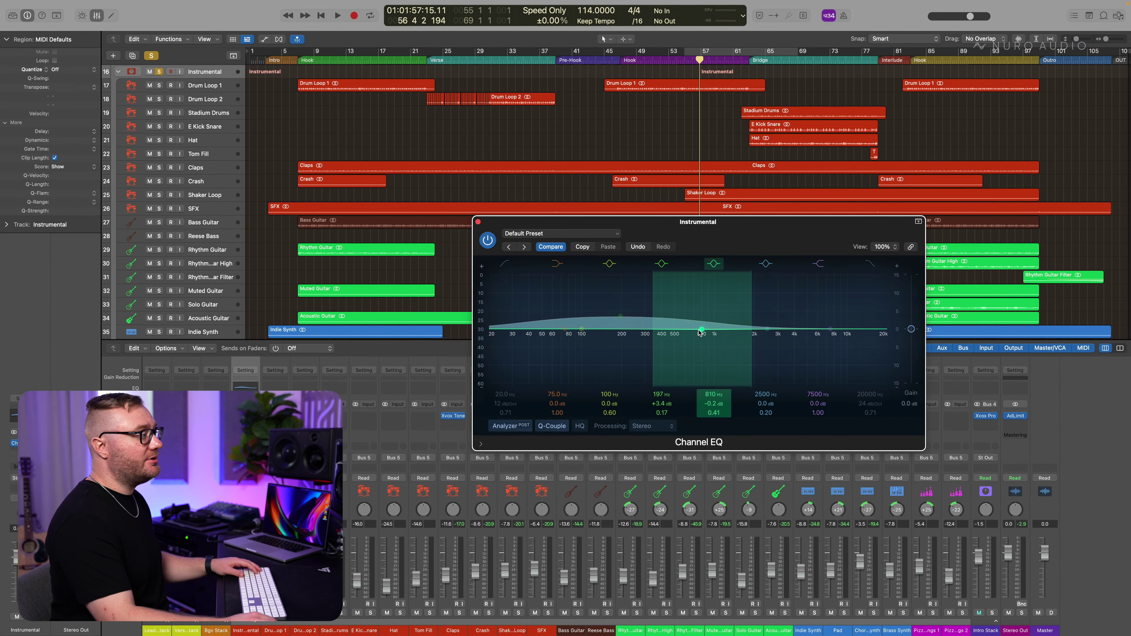
Step: Set the broad EQ boost to +3.4 dB at 197 Hz, add a narrow -2.5 dB cut at 136 Hz with Q 4.50, and compare with bypass
{"action": "left_click_drag", "start_coordinate": [737, 308], "coordinate": [660, 318]}
{"action": "scroll", "coordinate": [649, 336], "scroll_direction": "up", "scroll_amount": 5}
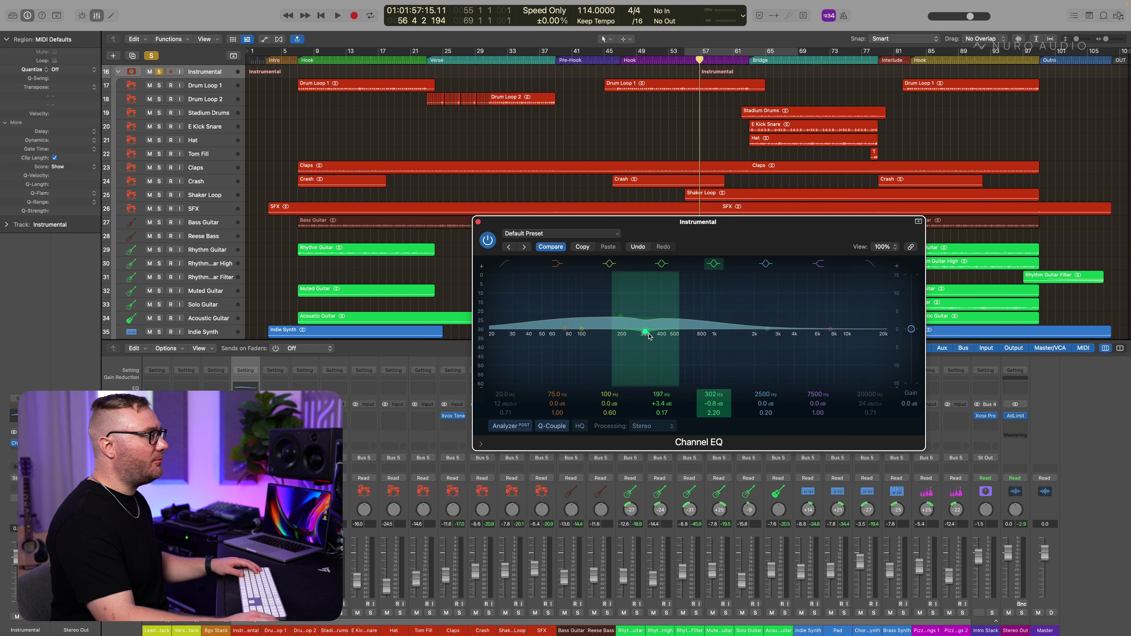
{"action": "left_click_drag", "start_coordinate": [620, 342], "coordinate": [596, 349]}
{"action": "key", "text": "space"}
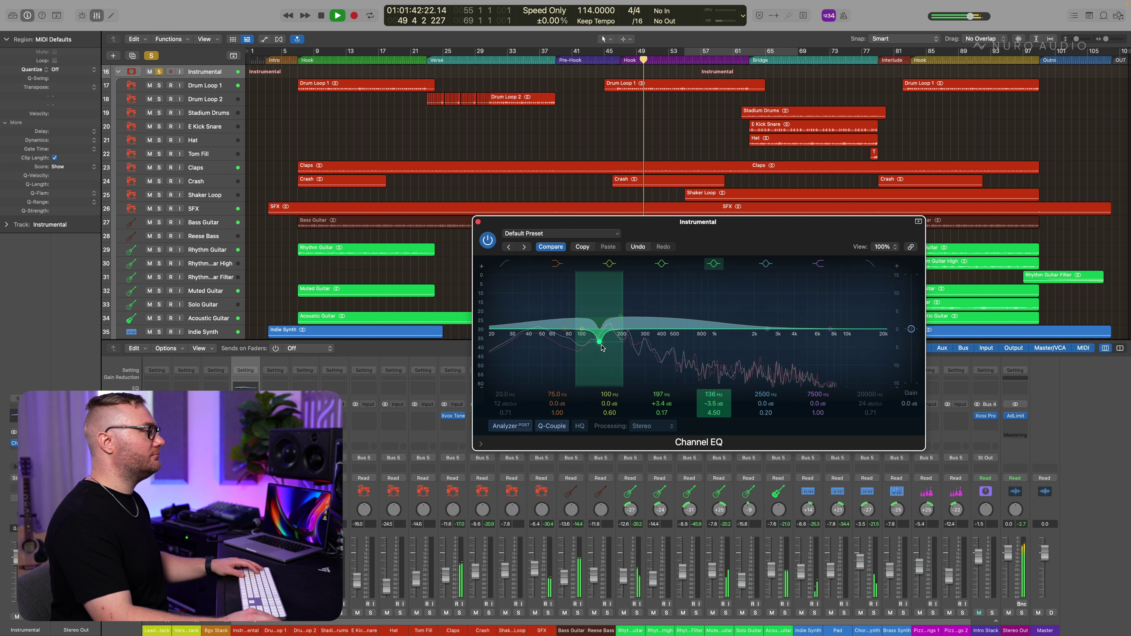
{"action": "left_click_drag", "start_coordinate": [602, 346], "coordinate": [602, 342]}
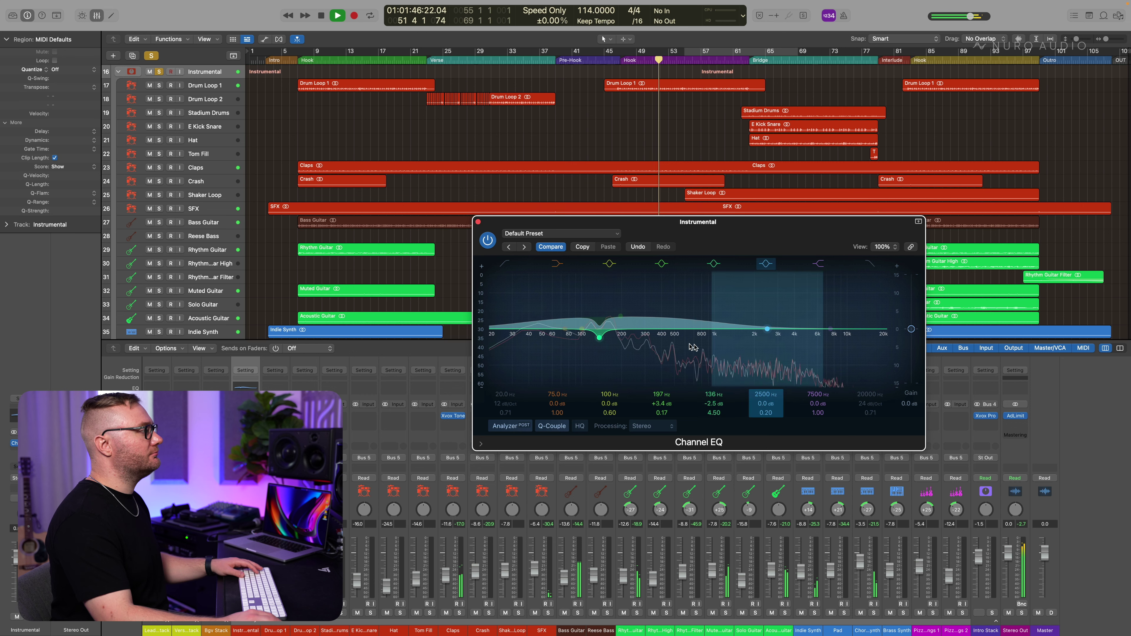
{"action": "left_click", "coordinate": [487, 240]}
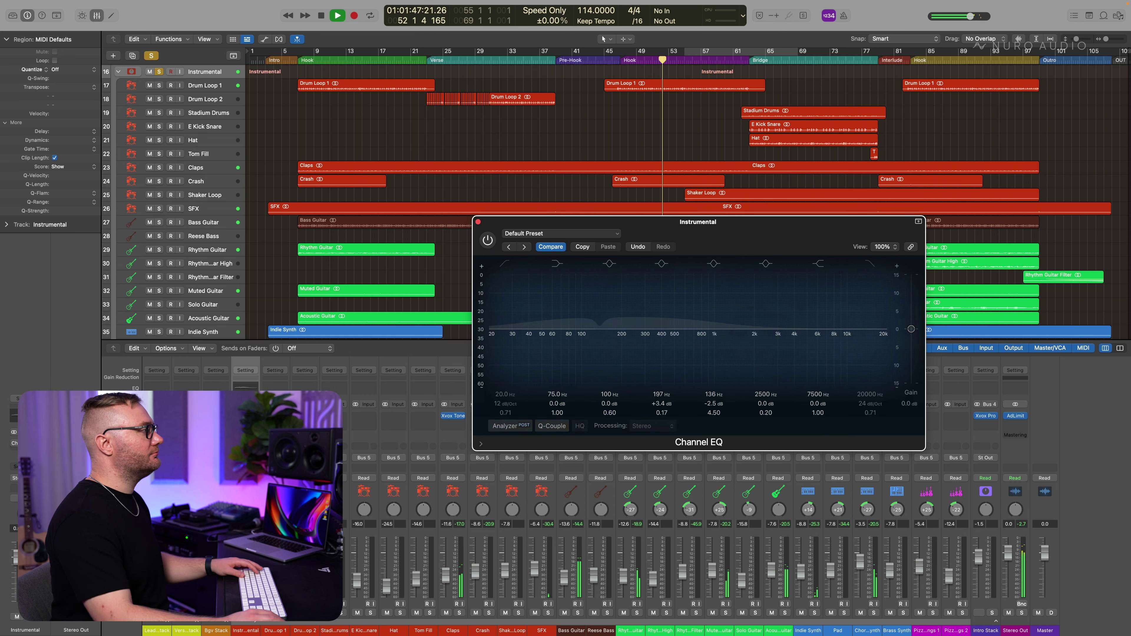
{"action": "left_click", "coordinate": [488, 241]}
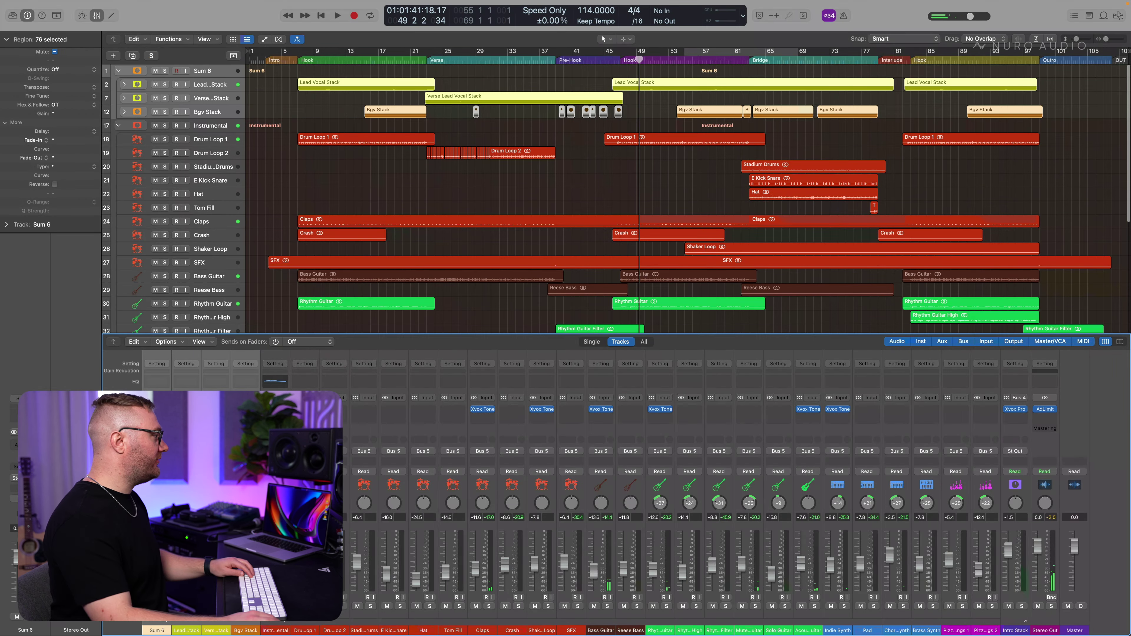
Step: Name the new summing stack that holds the three vocal stacks All Vocal Bus
{"action": "double_click", "coordinate": [158, 628]}
{"action": "type", "text": "All Vocal"}
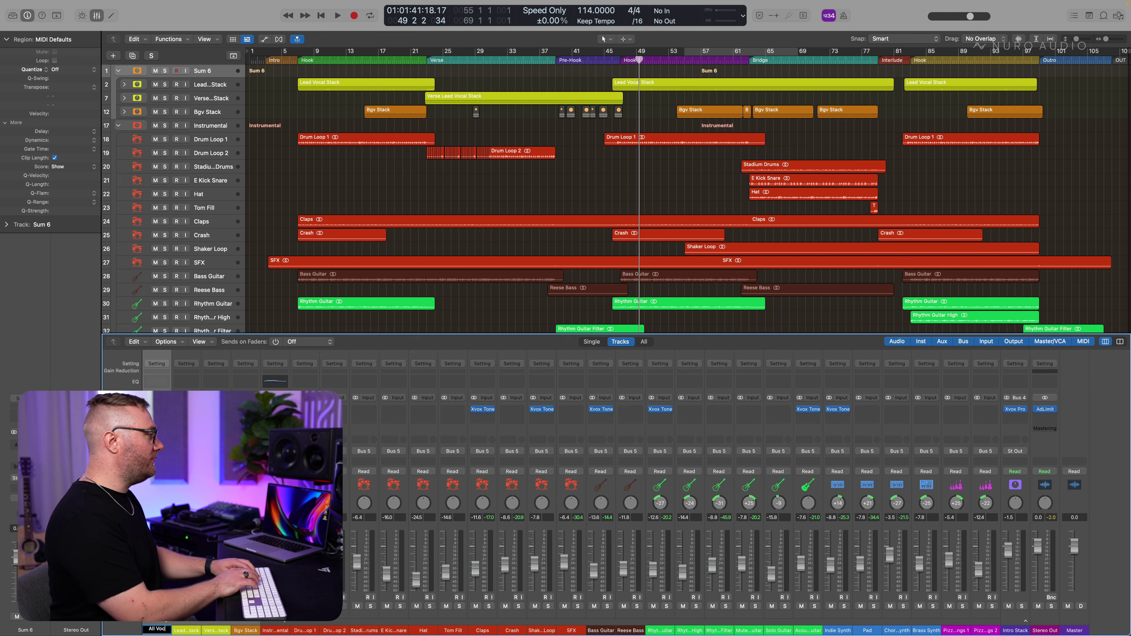
{"action": "type", "text": "Bus"}
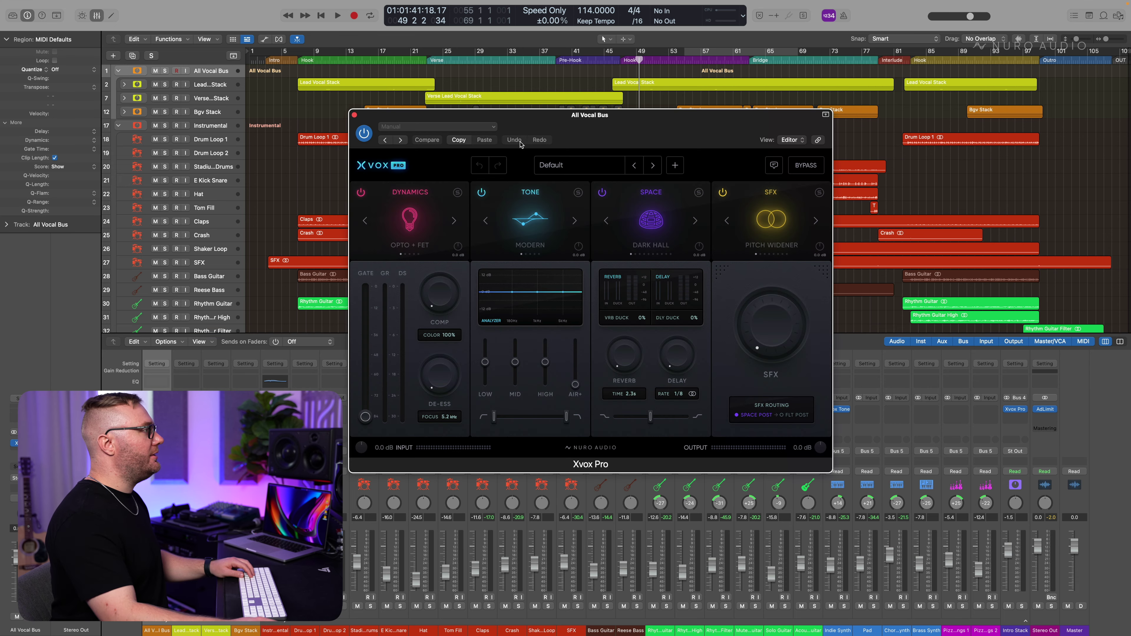
Step: In Xvox Pro on the All Vocal Bus, switch the tone module to Clear, raise the Mid band and cut the low end slightly
{"action": "left_click_drag", "start_coordinate": [521, 114], "coordinate": [618, 162]}
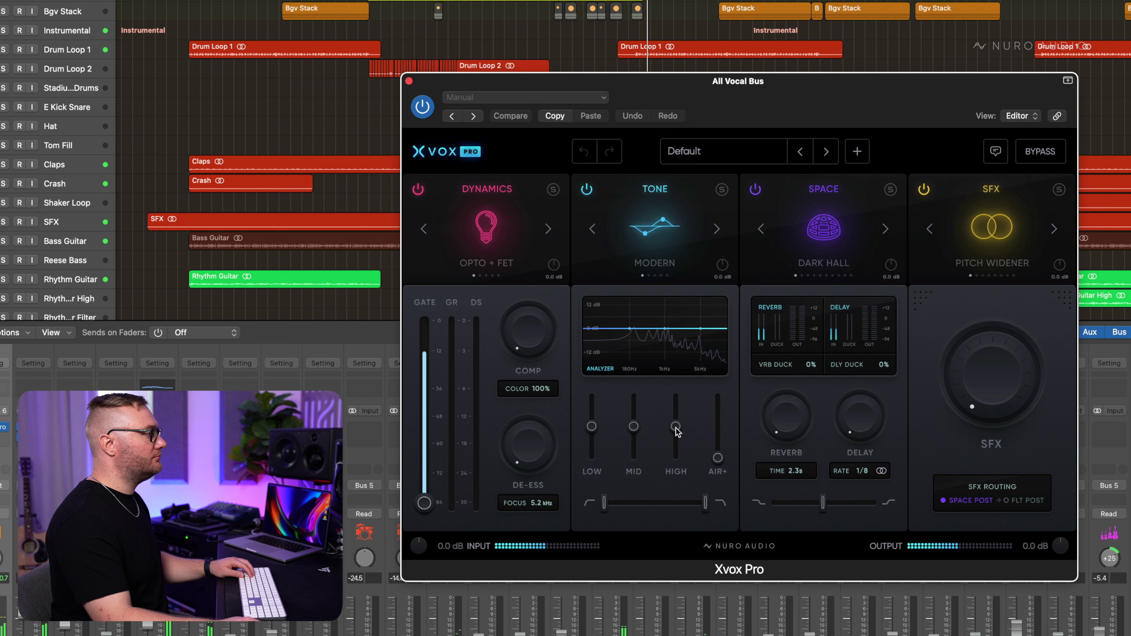
{"action": "left_click_drag", "start_coordinate": [646, 409], "coordinate": [591, 422]}
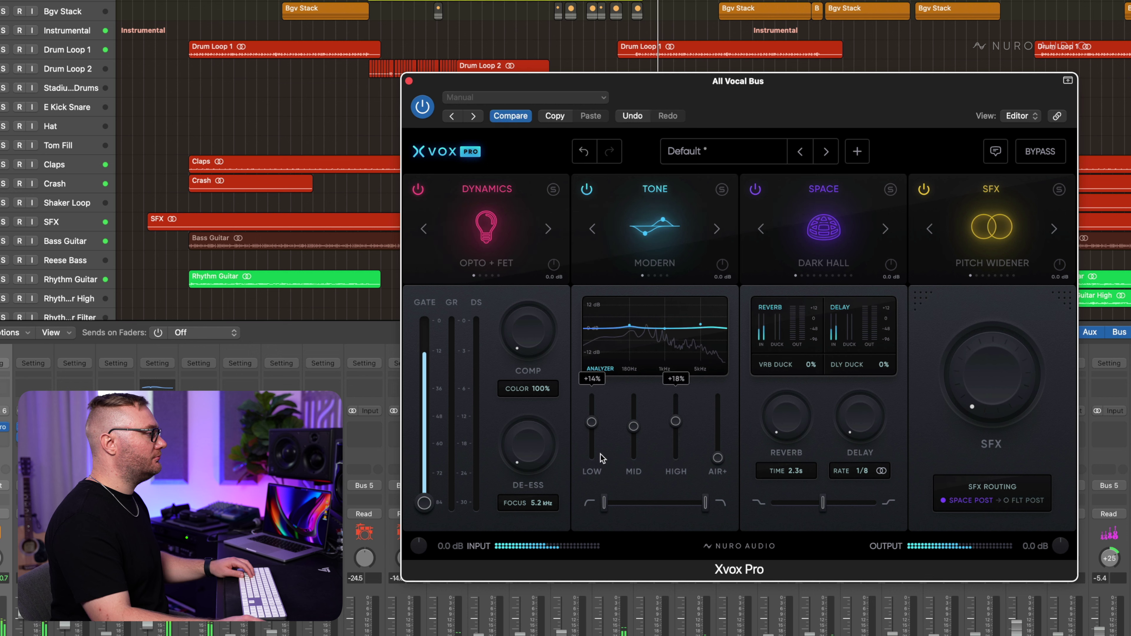
{"action": "left_click", "coordinate": [716, 229]}
{"action": "left_click_drag", "start_coordinate": [590, 421], "coordinate": [633, 420]}
{"action": "left_click_drag", "start_coordinate": [604, 503], "coordinate": [615, 507]}
Step: Switch the vocal bus dynamics module to Smooth, lower its module level and set Comp to 25%
{"action": "left_click_drag", "start_coordinate": [528, 332], "coordinate": [523, 303]}
{"action": "left_click", "coordinate": [548, 229]}
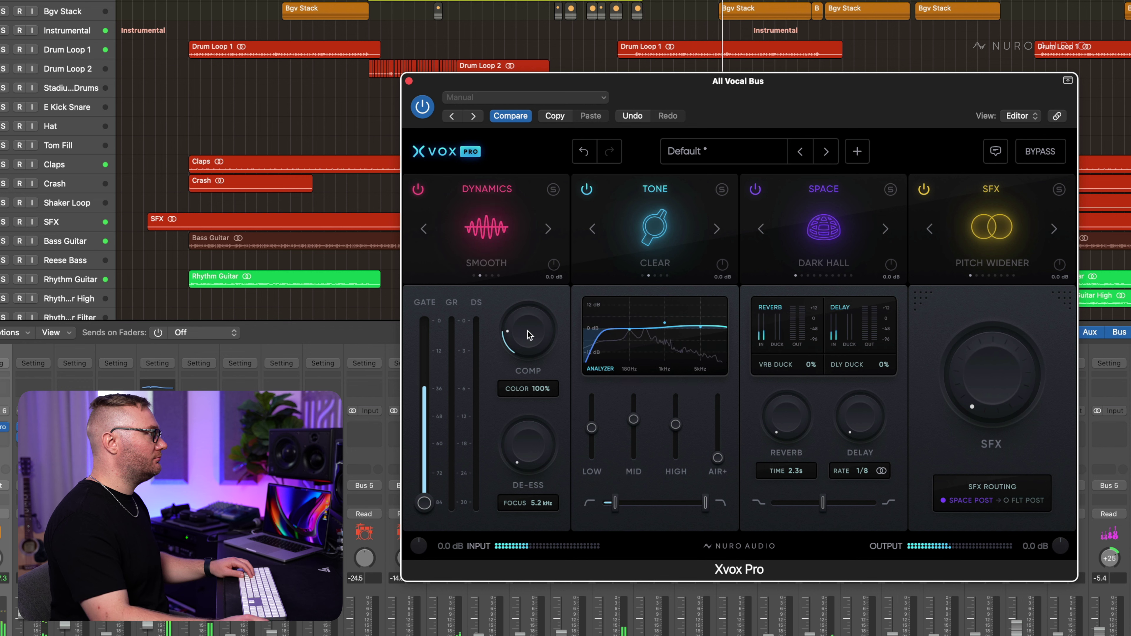
{"action": "left_click_drag", "start_coordinate": [554, 266], "coordinate": [554, 278]}
{"action": "left_click_drag", "start_coordinate": [535, 333], "coordinate": [535, 338]}
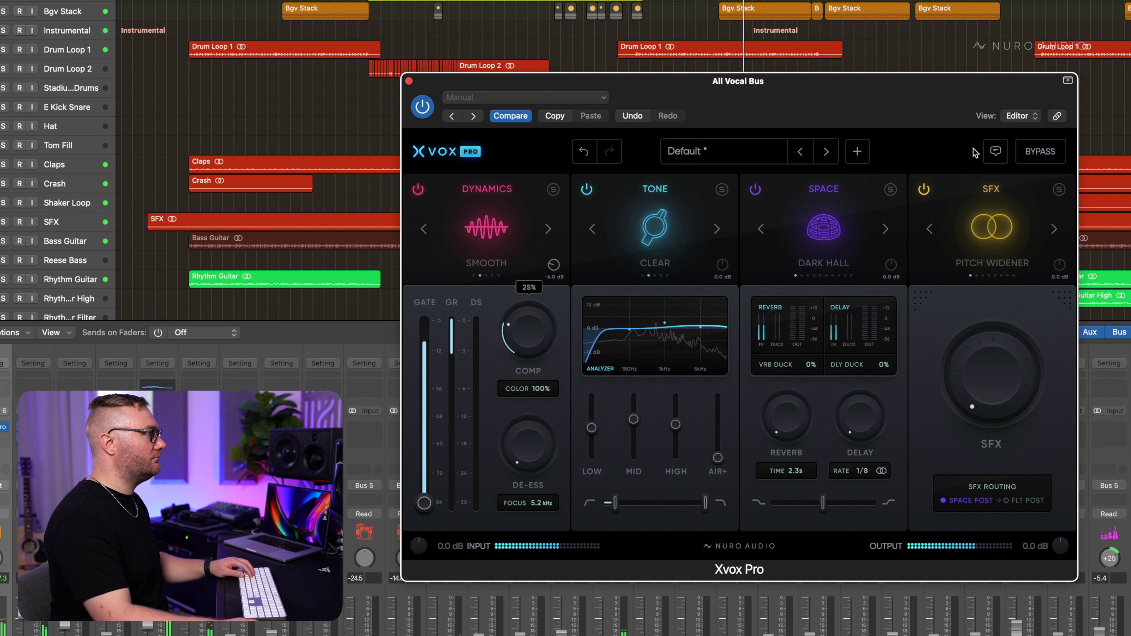
Step: Compare the All Vocal Bus with Xvox Pro bypassed and active during playback
{"action": "left_click", "coordinate": [1047, 159]}
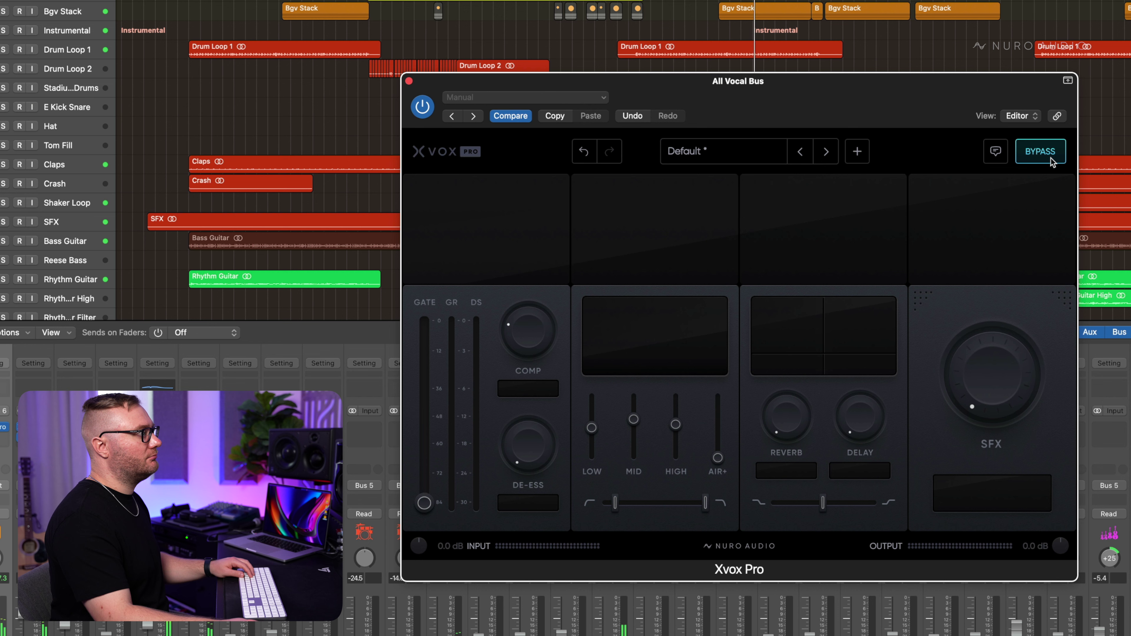
{"action": "left_click", "coordinate": [1050, 158]}
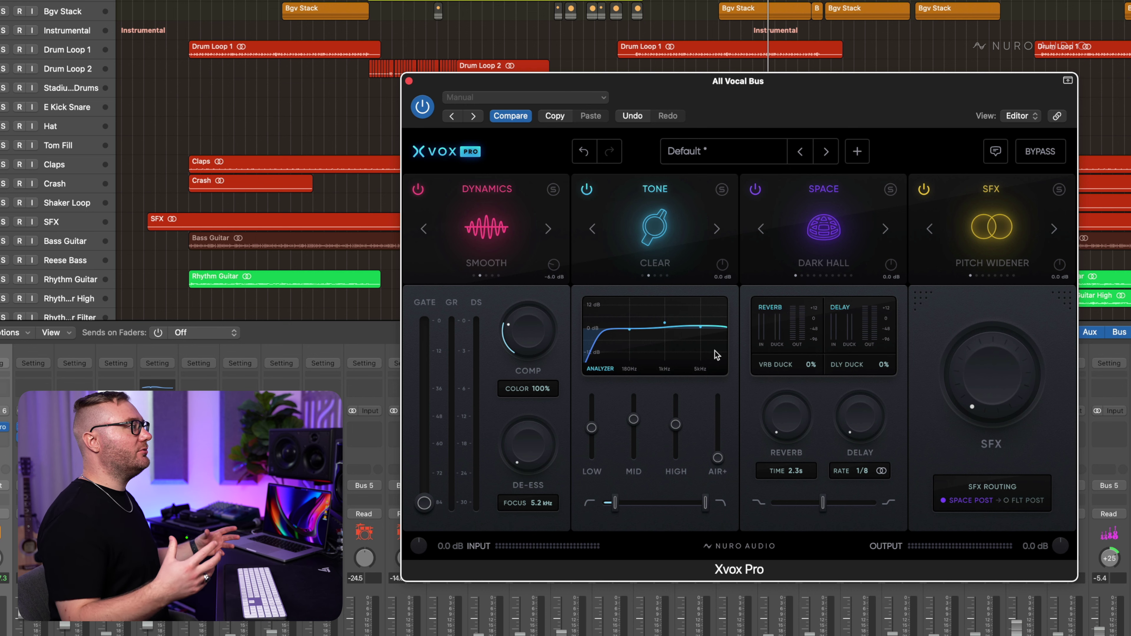
{"action": "key", "text": "space"}
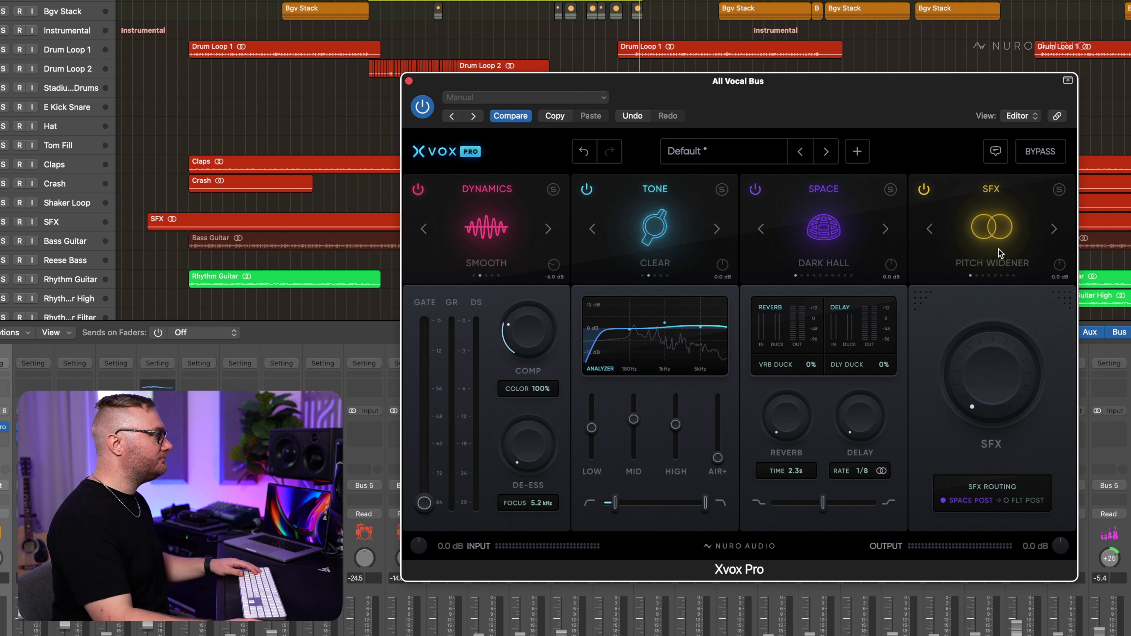
{"action": "left_click", "coordinate": [1042, 152]}
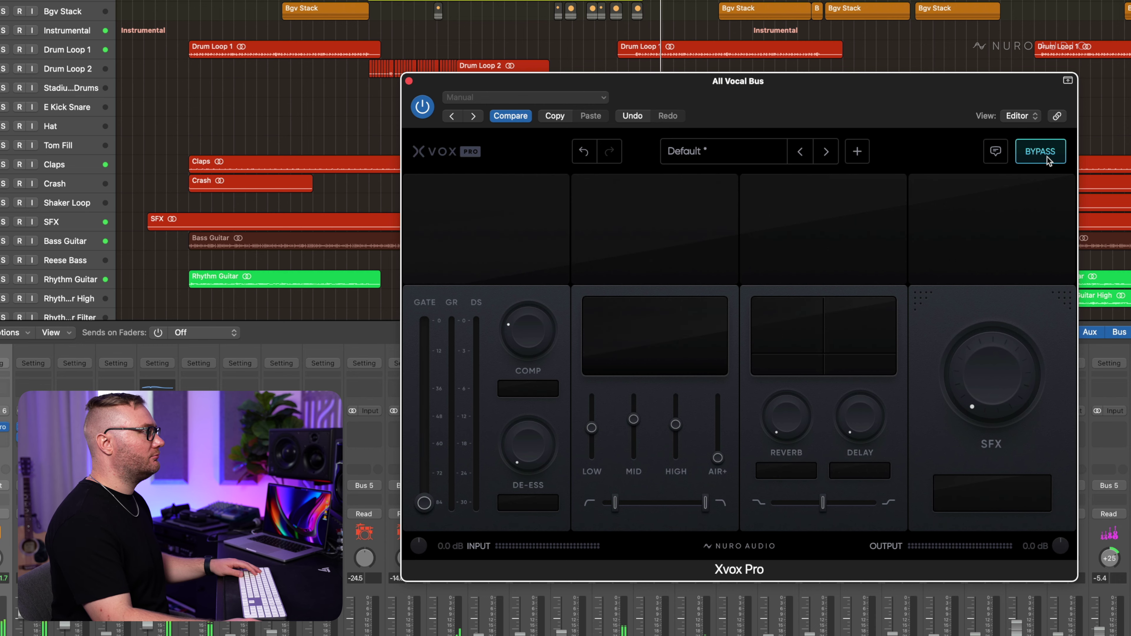
{"action": "left_click", "coordinate": [1046, 156]}
Step: Set the soloed Instrumental stack's Compressor to Vintage Opto with threshold -21.0 dB, auto gain off and make-up 1.5 dB
{"action": "mouse_move", "coordinate": [511, 325]}
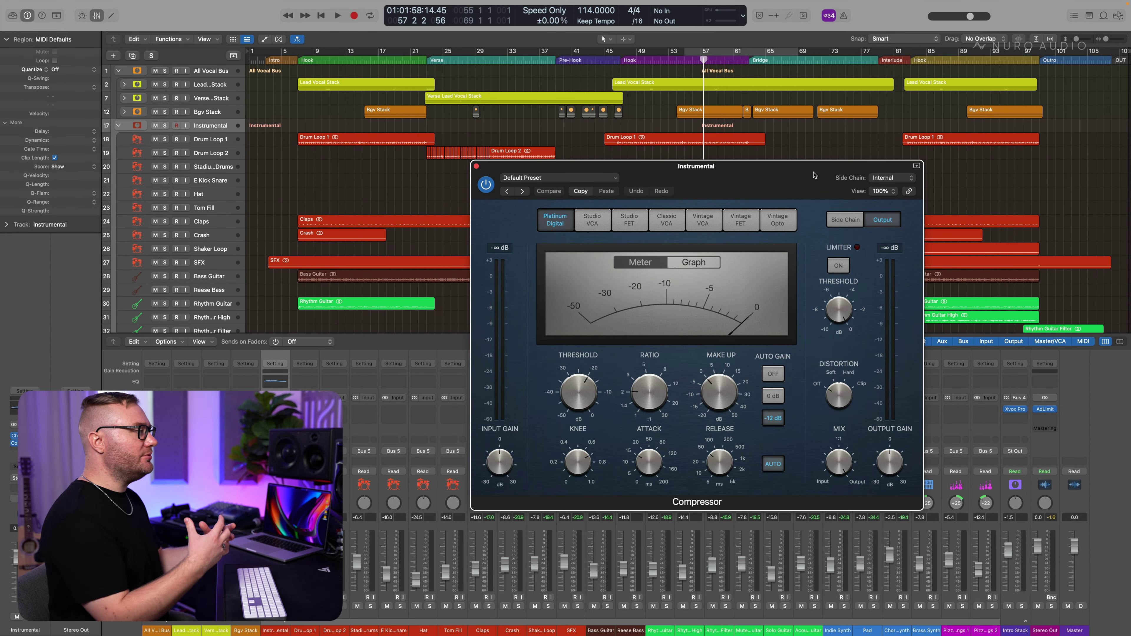
{"action": "key", "text": "s"}
{"action": "key", "text": "space"}
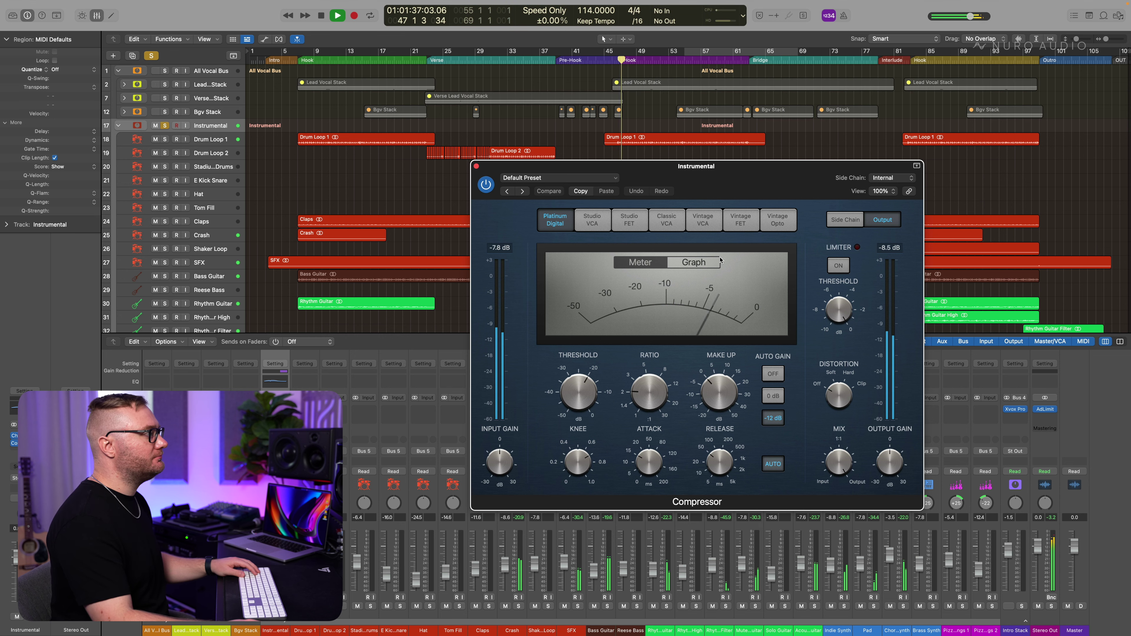
{"action": "left_click", "coordinate": [777, 219]}
{"action": "mouse_move", "coordinate": [588, 398]}
{"action": "left_mouse_down"}
{"action": "mouse_move", "coordinate": [592, 385]}
{"action": "mouse_move", "coordinate": [638, 386]}
{"action": "mouse_move", "coordinate": [579, 399]}
{"action": "left_mouse_up"}
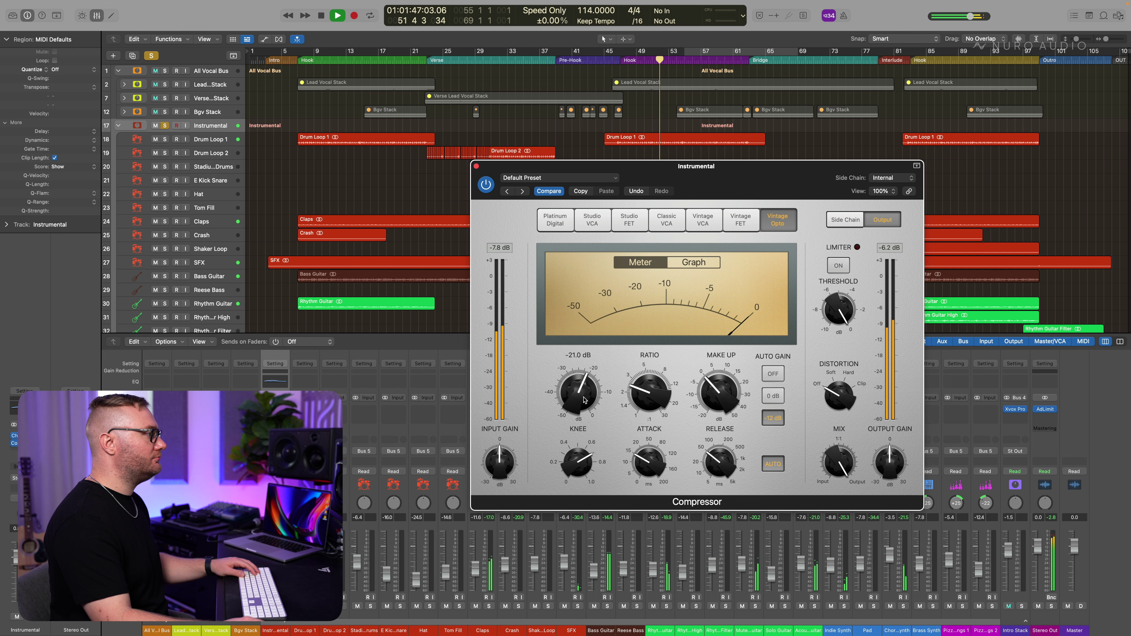
{"action": "left_click", "coordinate": [773, 373]}
{"action": "left_click_drag", "start_coordinate": [718, 388], "coordinate": [720, 385]}
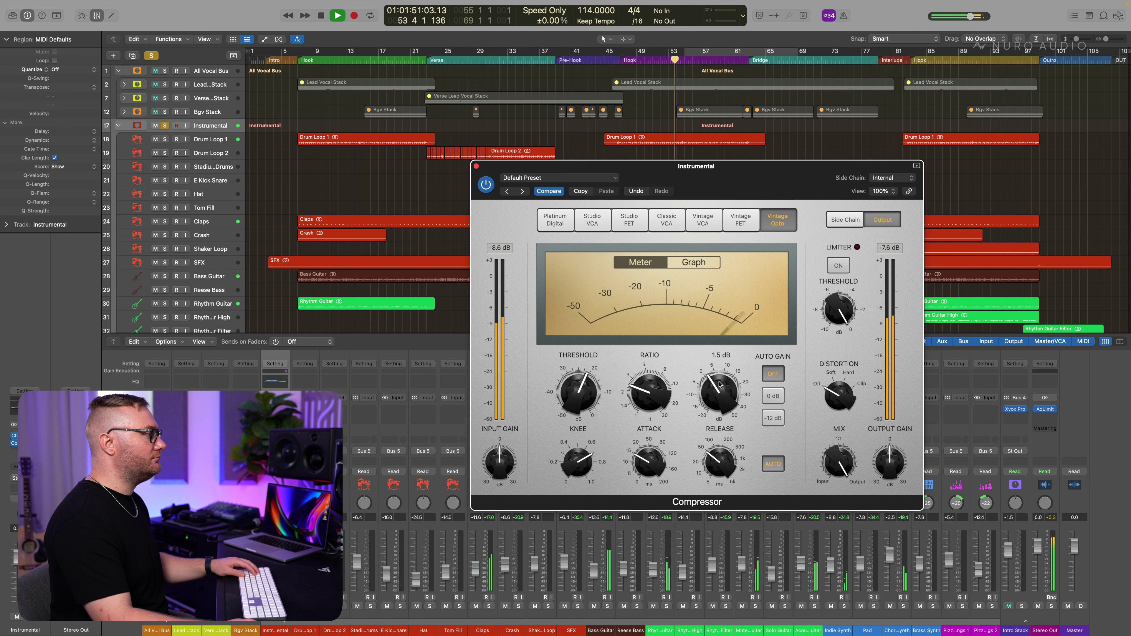
Step: Compare the Instrumental stack with the Compressor bypassed and active during playback, leave it on and close its window
{"action": "left_click", "coordinate": [484, 187]}
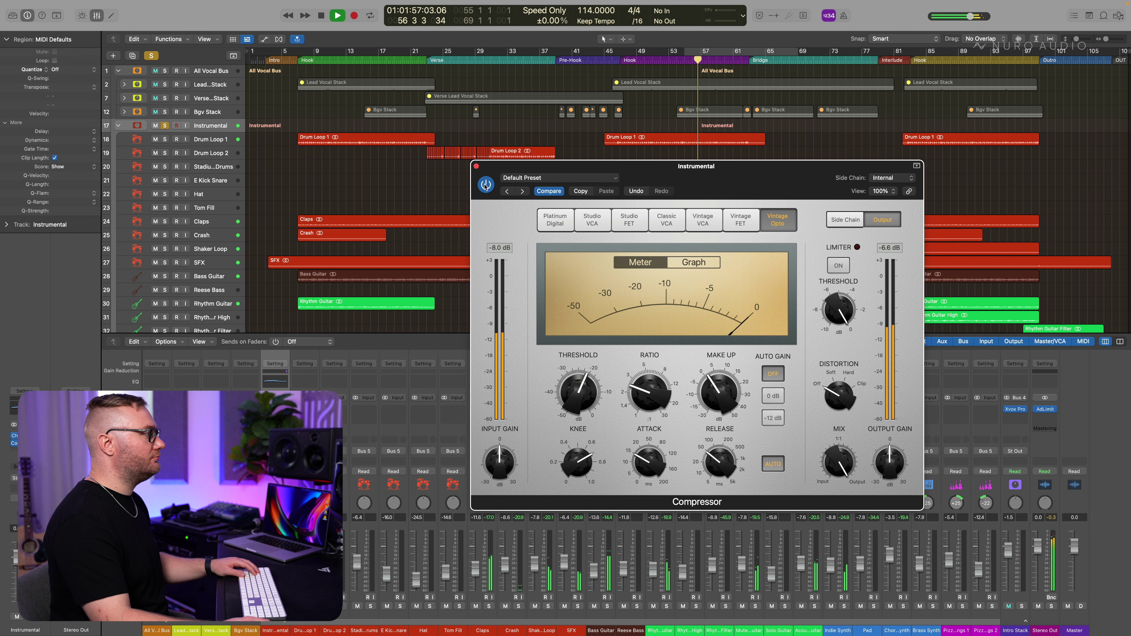
{"action": "key", "text": "space"}
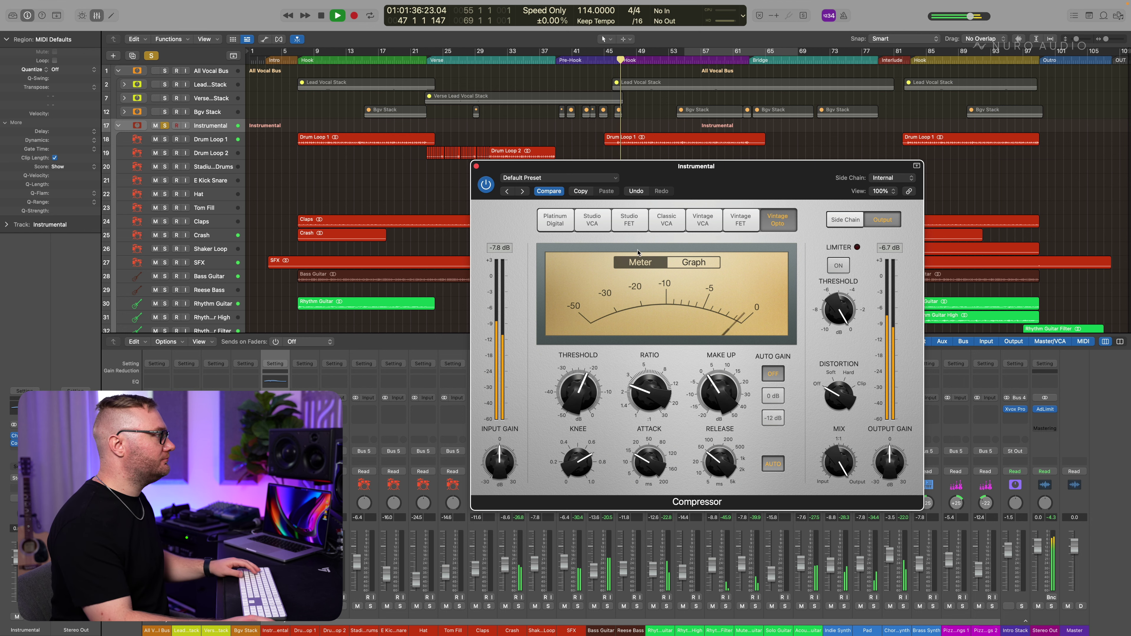
{"action": "left_click", "coordinate": [486, 184]}
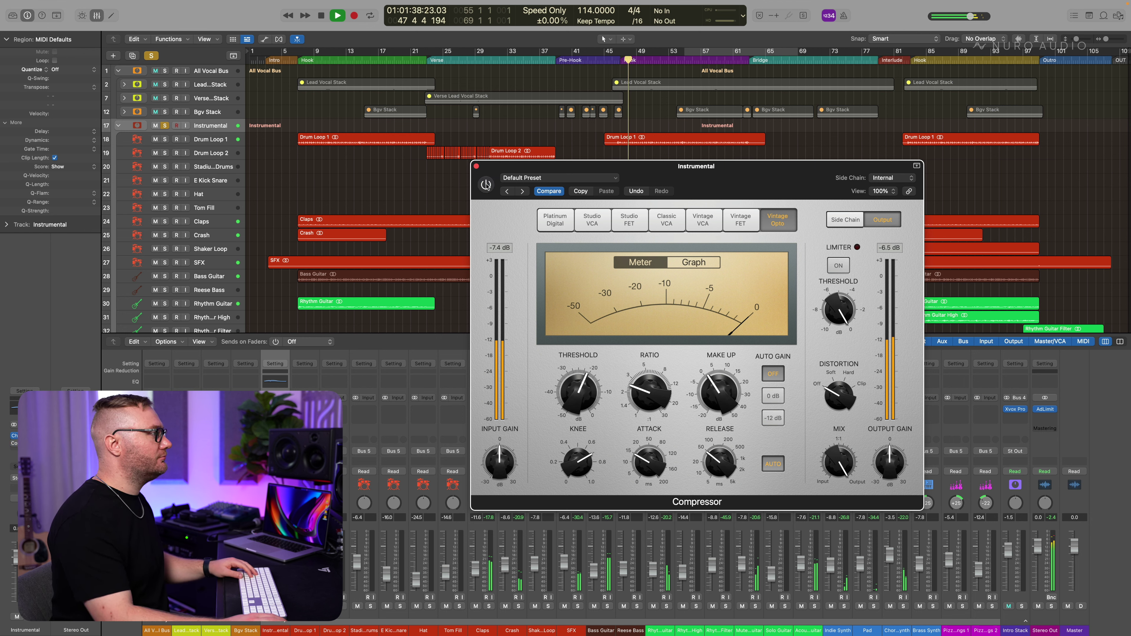
{"action": "left_click", "coordinate": [486, 185]}
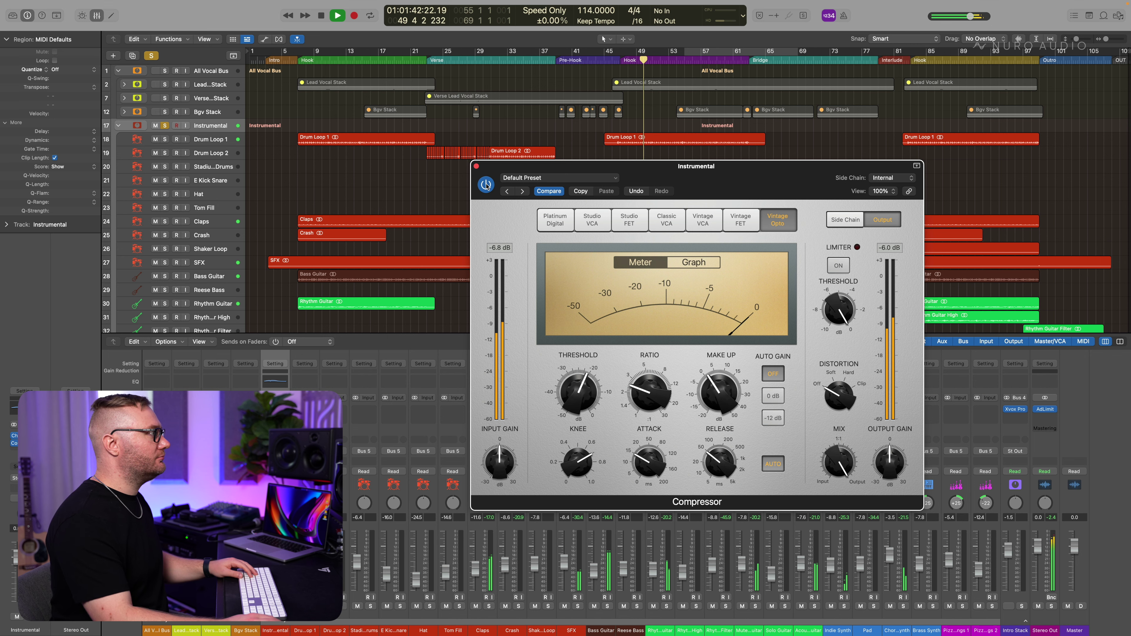
{"action": "left_click", "coordinate": [476, 166]}
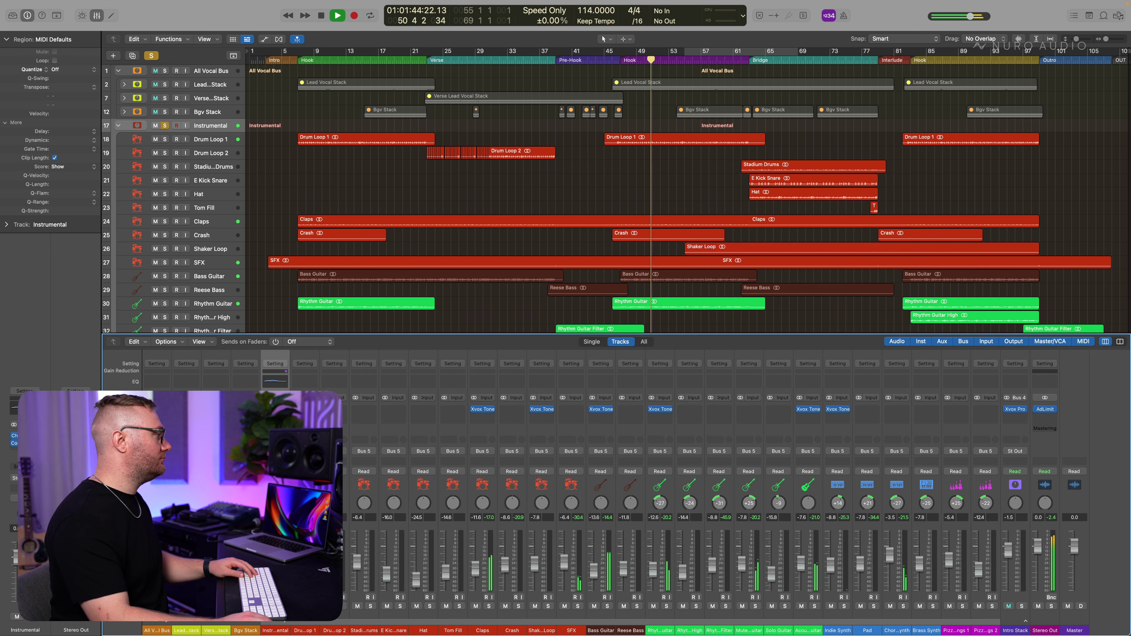
Step: Unsolo the Instrumental stack, compare the full mix with the vocal and instrumental bus plug-ins bypassed and active, and close Xvox Pro
{"action": "key", "text": "space"}
{"action": "key", "text": "s"}
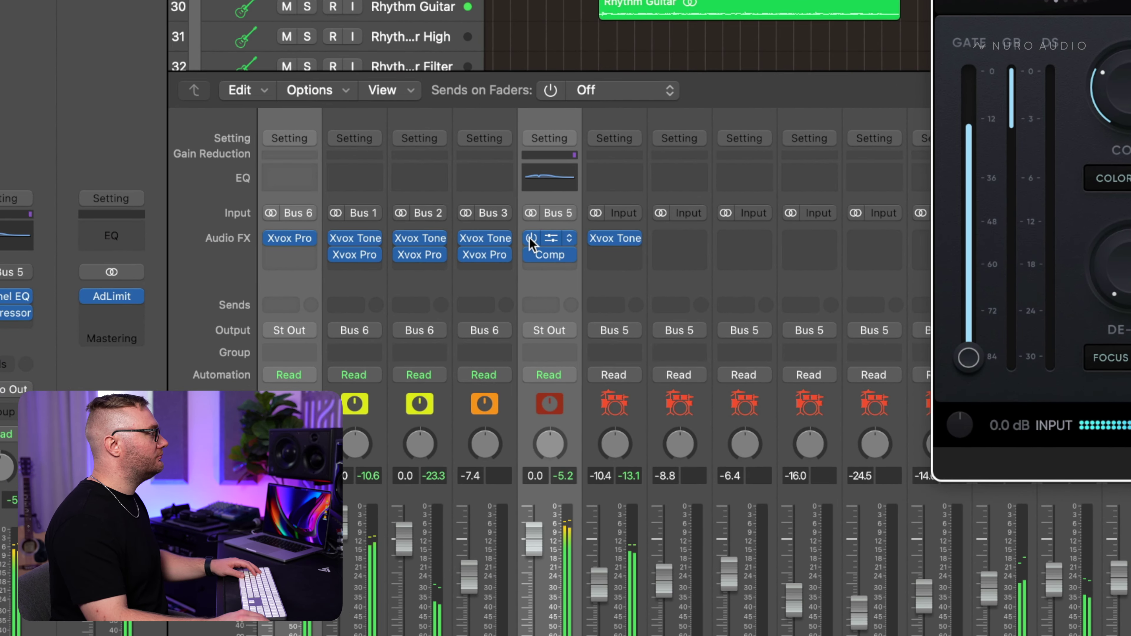
{"action": "left_click", "coordinate": [531, 238]}
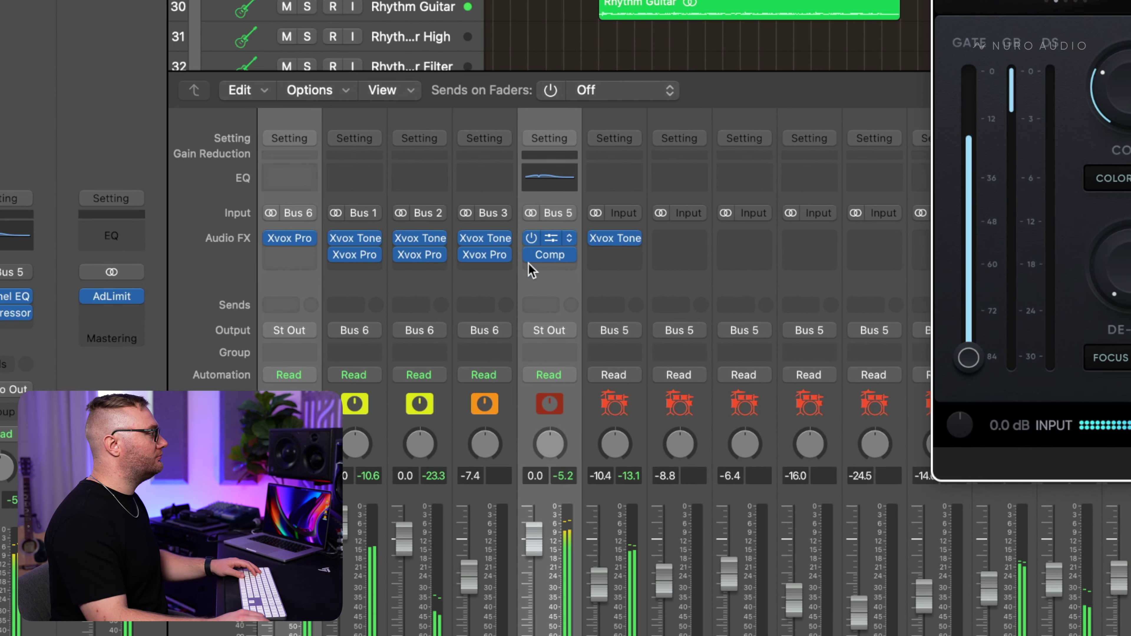
{"action": "left_click", "coordinate": [531, 238]}
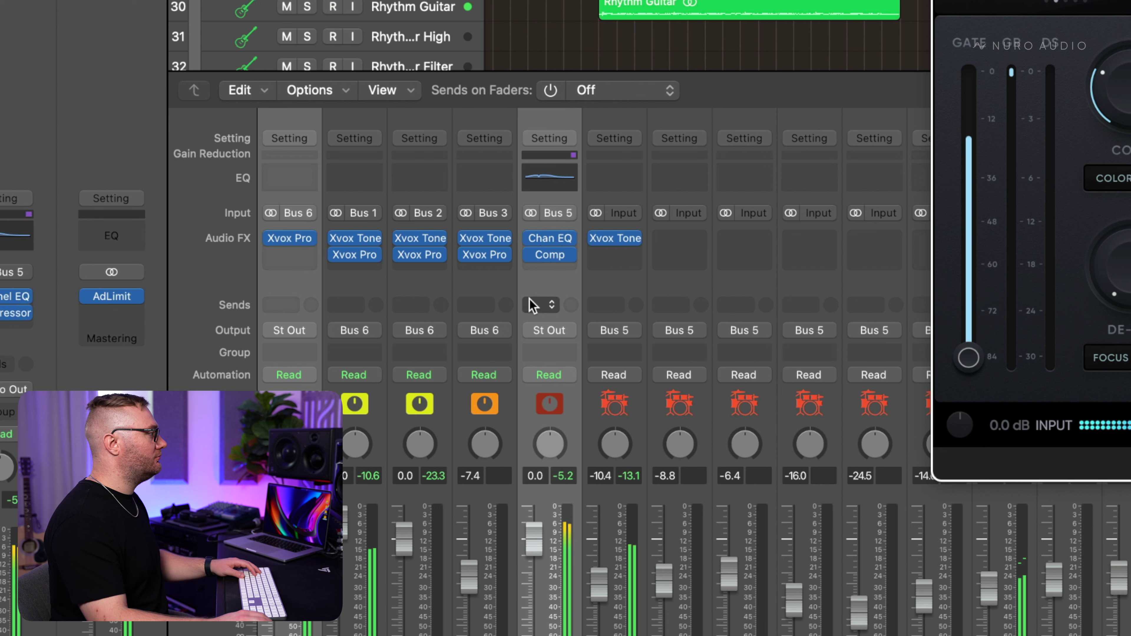
{"action": "mouse_move", "coordinate": [528, 239]}
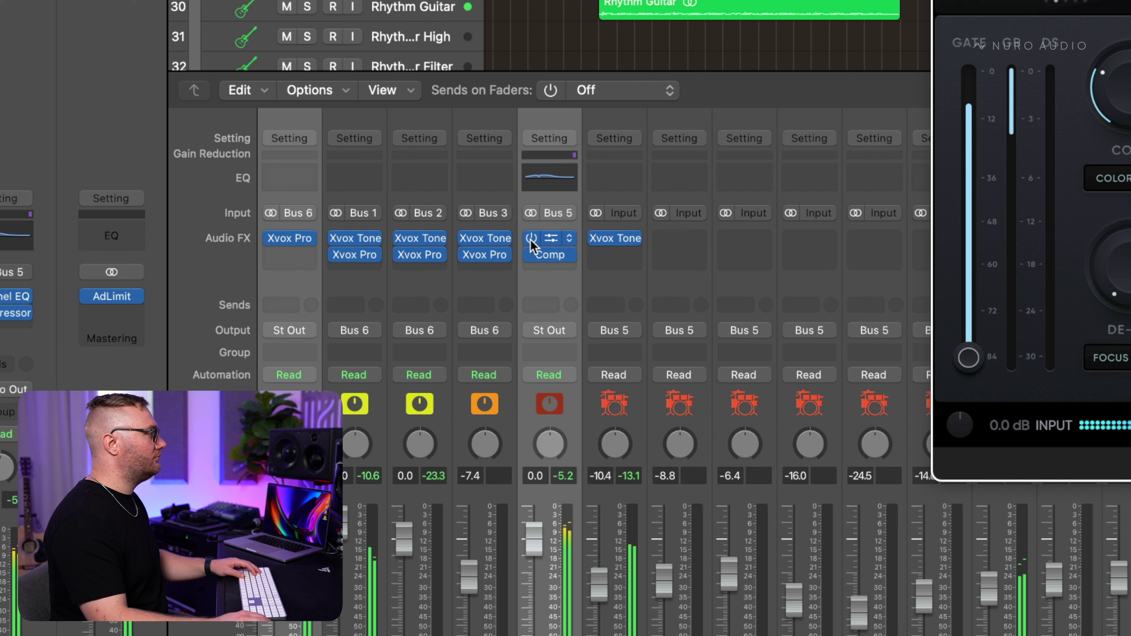
{"action": "left_click", "coordinate": [531, 239]}
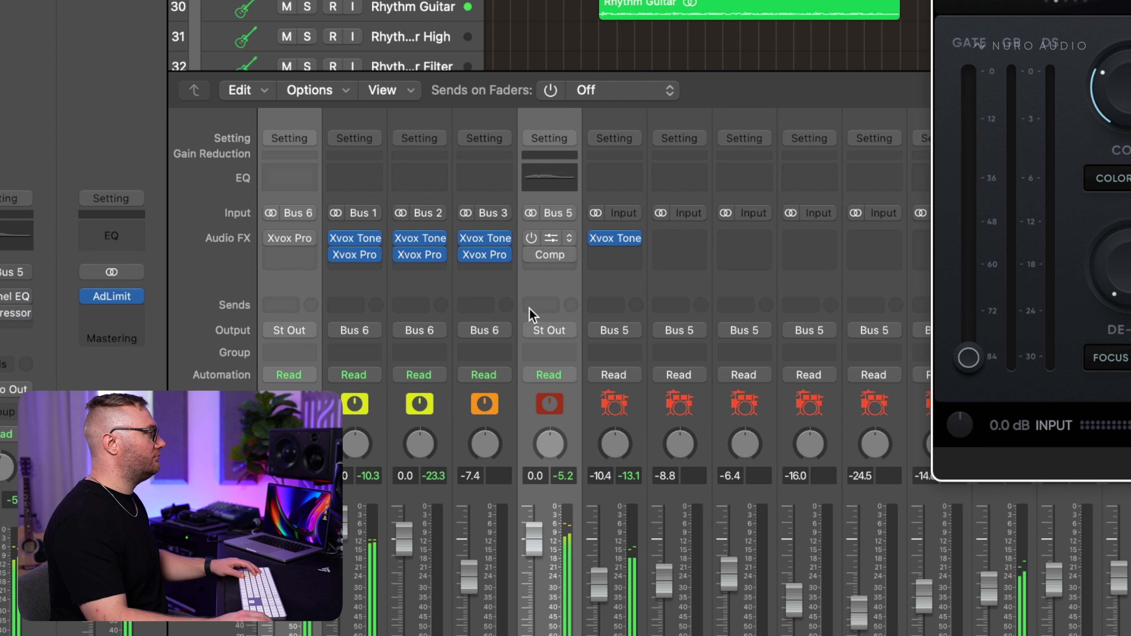
{"action": "left_click", "coordinate": [532, 239]}
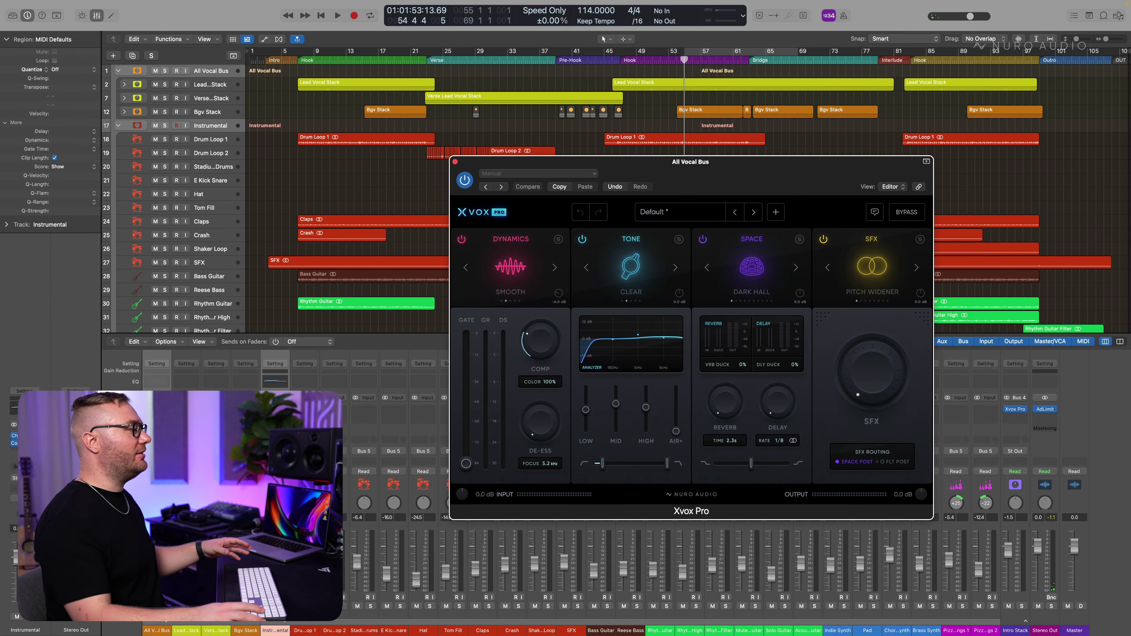
{"action": "left_click", "coordinate": [455, 162]}
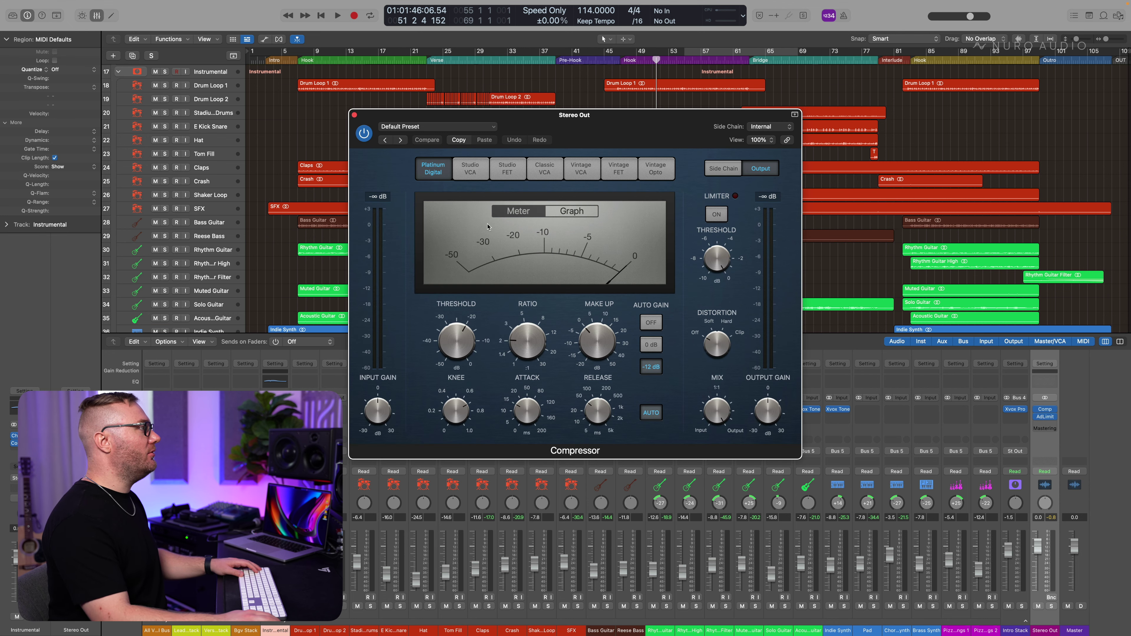
Step: Switch the Stereo Out Compressor to Studio VCA, adjust its threshold and release, and set attack to 4.0 ms during playback
{"action": "left_click", "coordinate": [470, 170]}
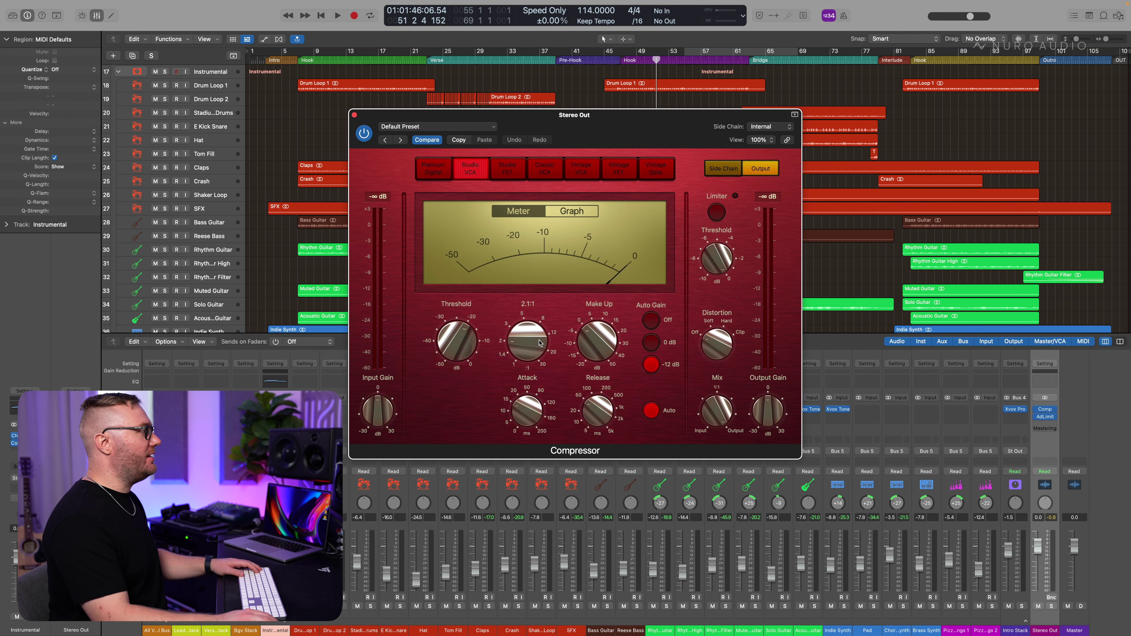
{"action": "key", "text": "space"}
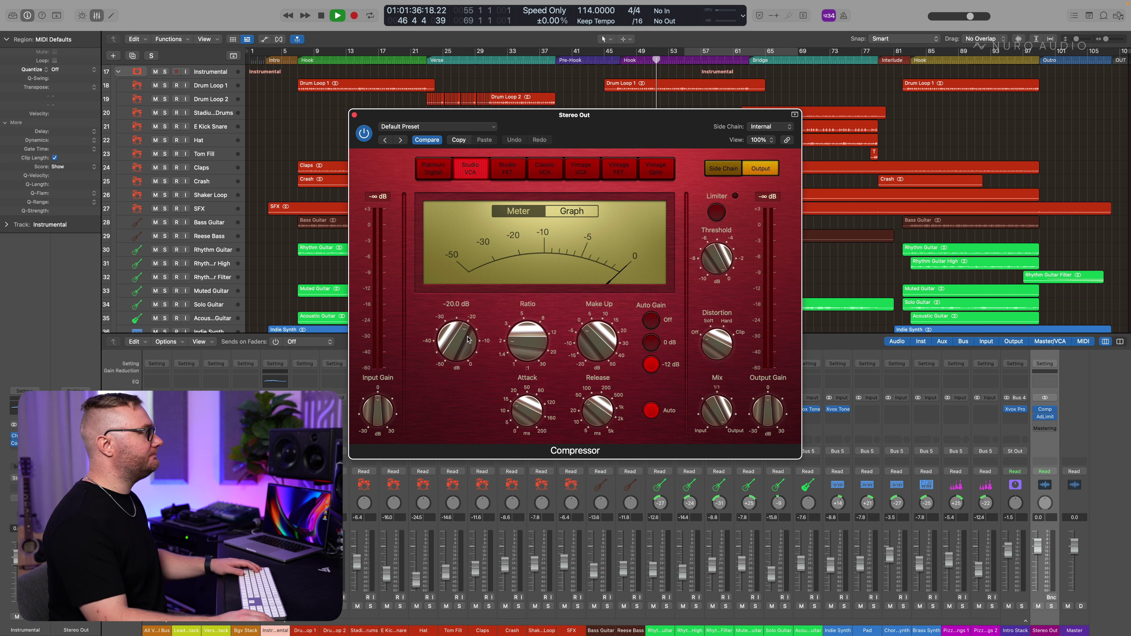
{"action": "left_click_drag", "start_coordinate": [467, 340], "coordinate": [472, 323]}
{"action": "left_click_drag", "start_coordinate": [526, 408], "coordinate": [526, 423]}
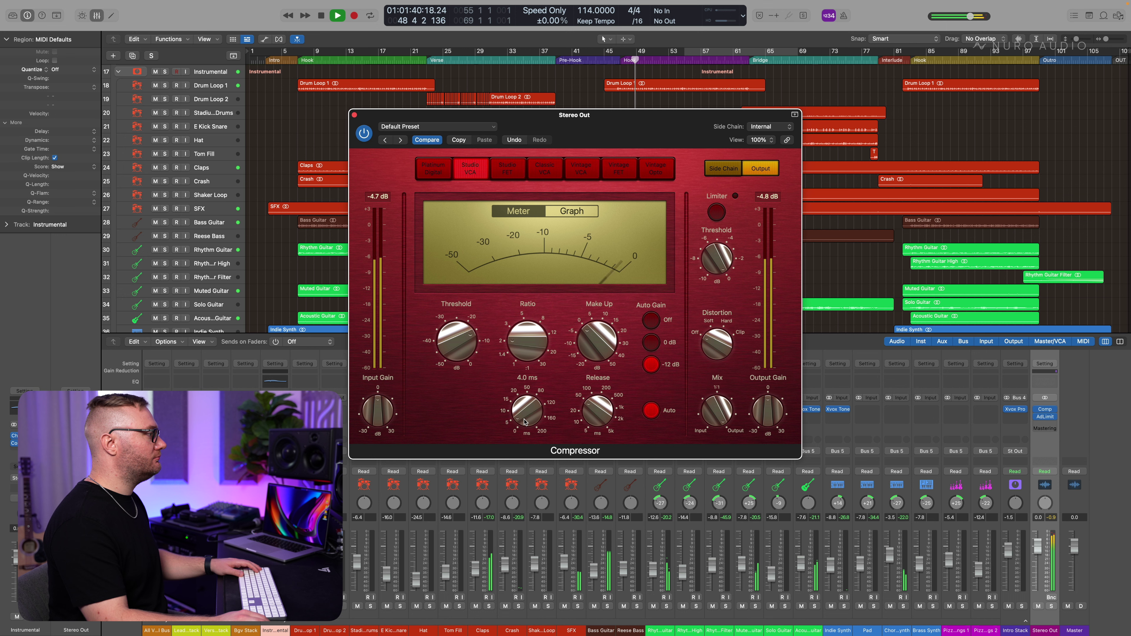
{"action": "mouse_move", "coordinate": [597, 406]}
{"action": "left_click_drag", "start_coordinate": [596, 406], "coordinate": [590, 426]}
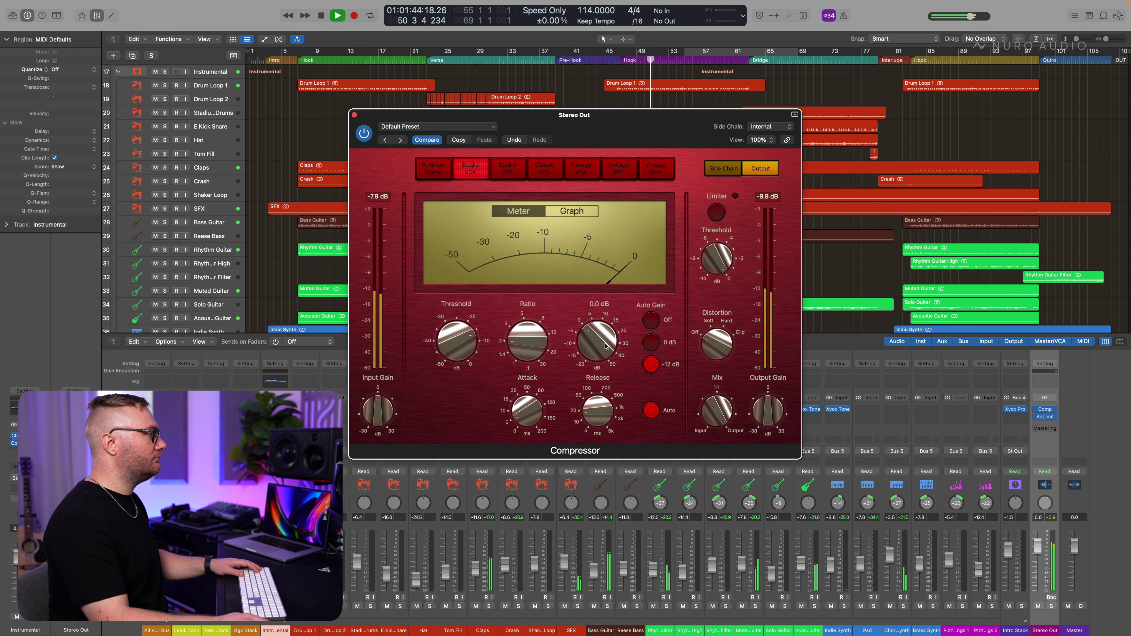
Step: Turn off auto gain on the Stereo Out Compressor and set make-up to 1.0 dB
{"action": "left_click", "coordinate": [649, 321]}
{"action": "mouse_move", "coordinate": [604, 340]}
{"action": "left_click_drag", "start_coordinate": [605, 342], "coordinate": [531, 360]}
{"action": "left_click_drag", "start_coordinate": [594, 338], "coordinate": [594, 333]}
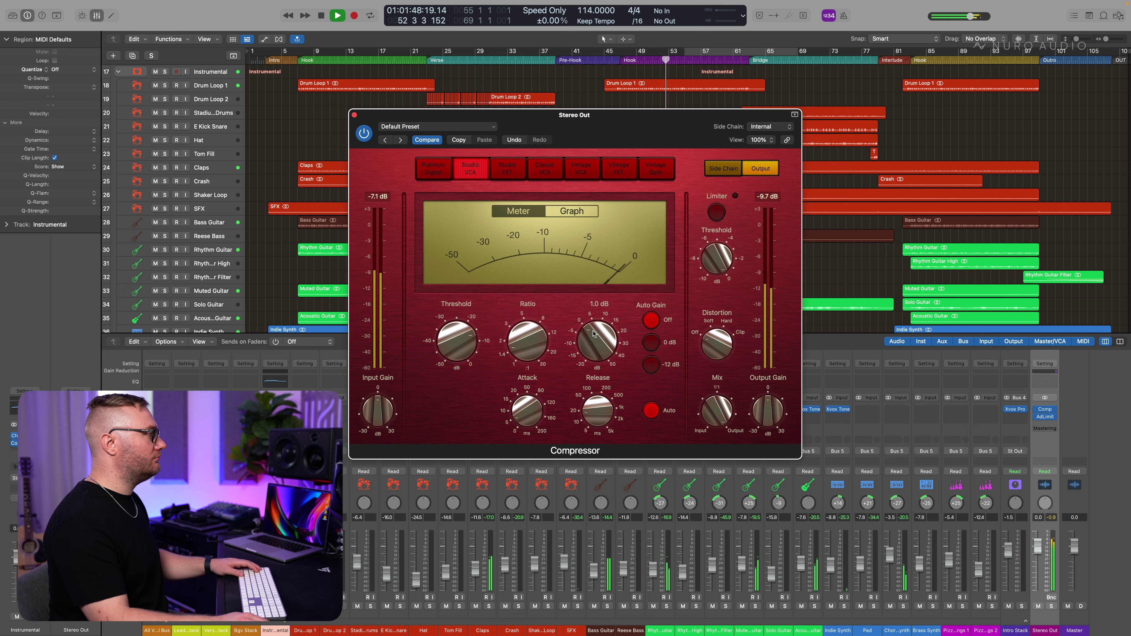
Step: Compare the mix with the Stereo Out Compressor bypassed and active during playback
{"action": "left_click", "coordinate": [363, 132]}
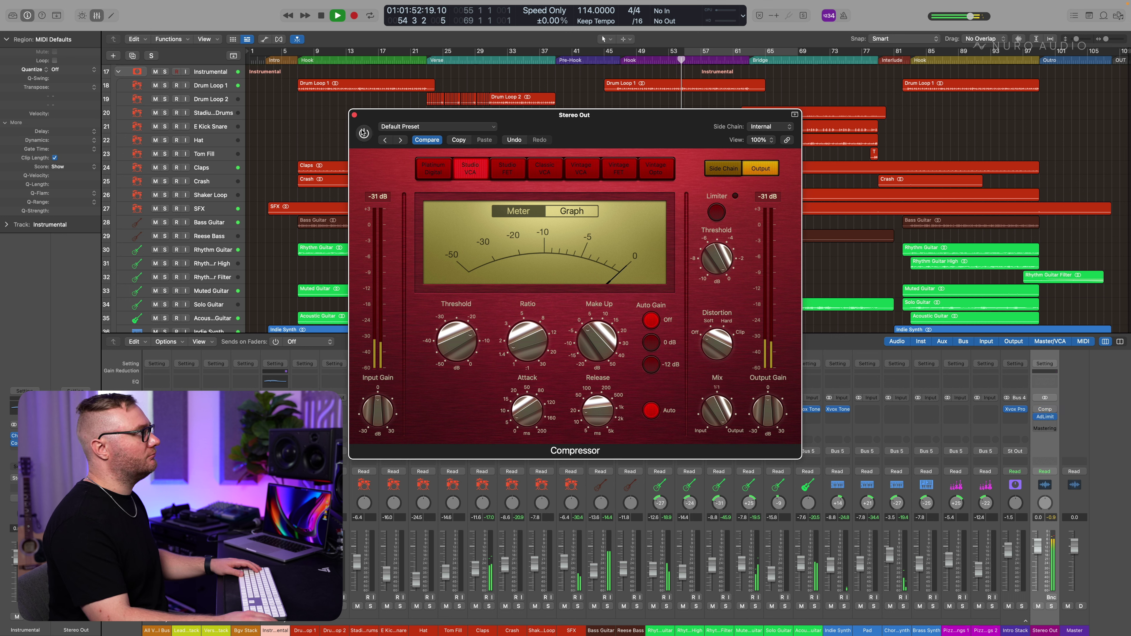
{"action": "left_click", "coordinate": [363, 132]}
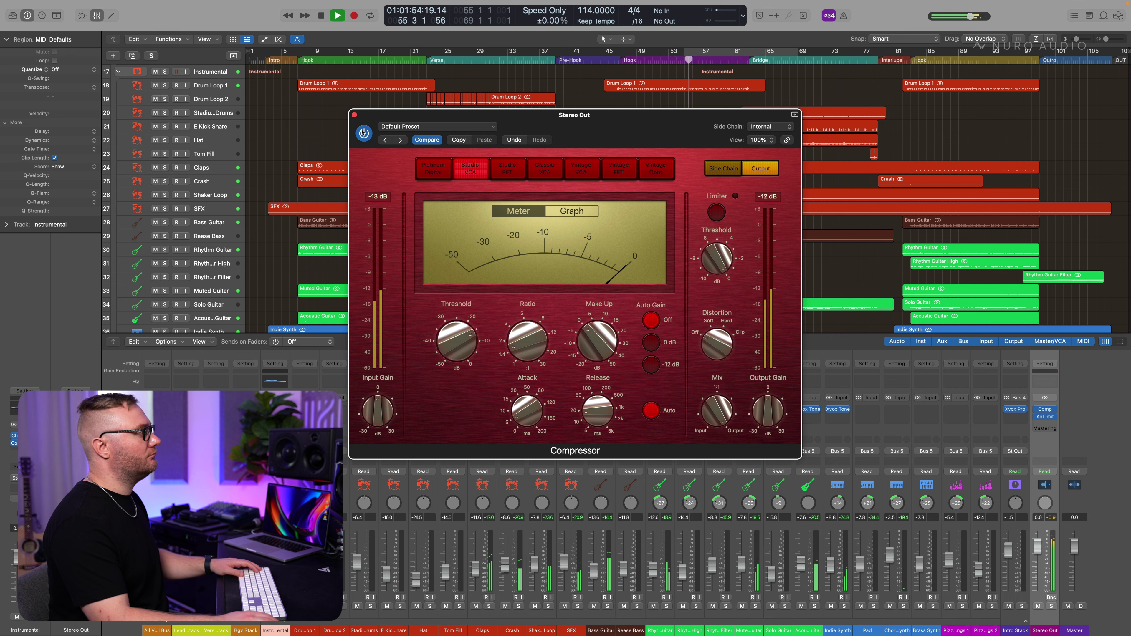
{"action": "mouse_move", "coordinate": [517, 344]}
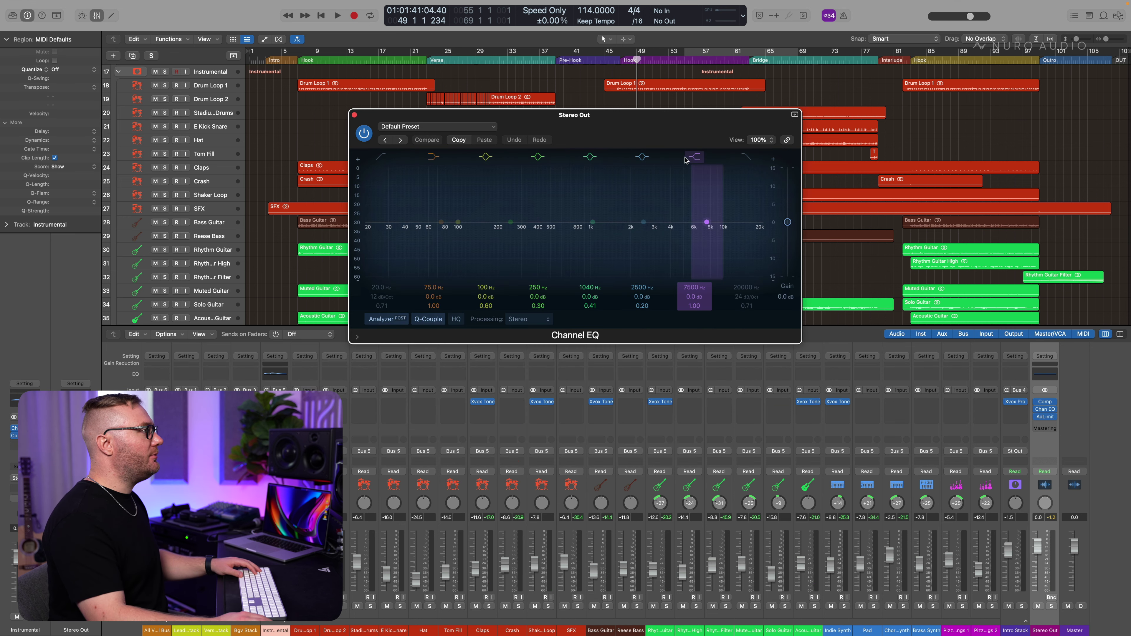
Step: Add a Channel EQ after the Stereo Out Compressor with bands at 189 Hz, +0.8 dB, Q 0.10 and 318 Hz, -0.7 dB, Q 1.30
{"action": "left_click_drag", "start_coordinate": [579, 115], "coordinate": [706, 209]}
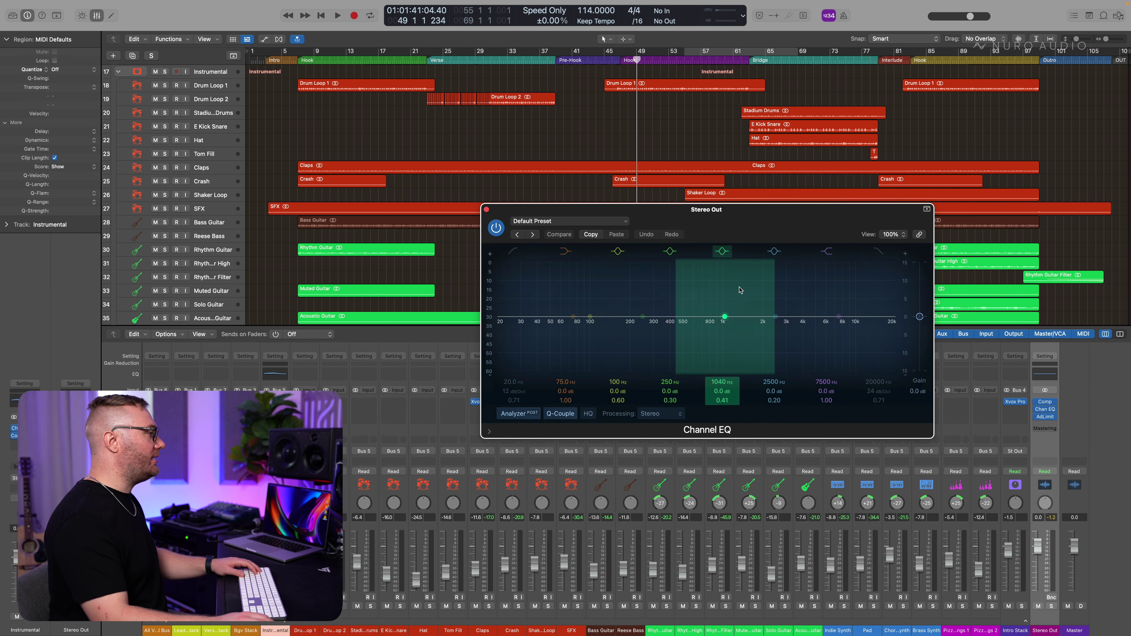
{"action": "key", "text": "space"}
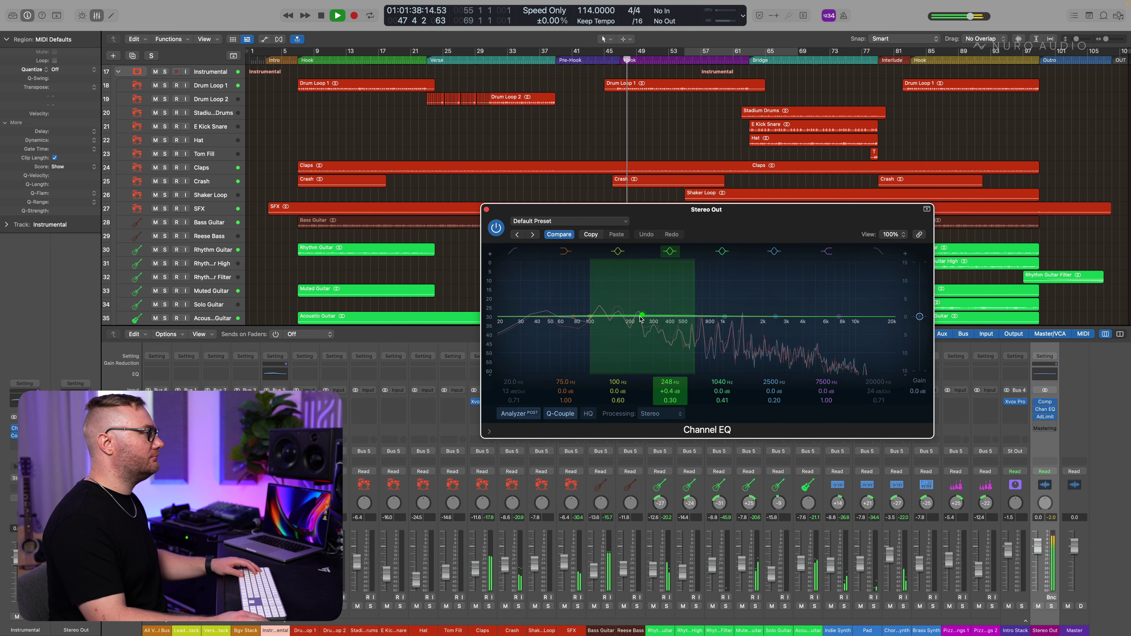
{"action": "left_click_drag", "start_coordinate": [687, 308], "coordinate": [675, 311]}
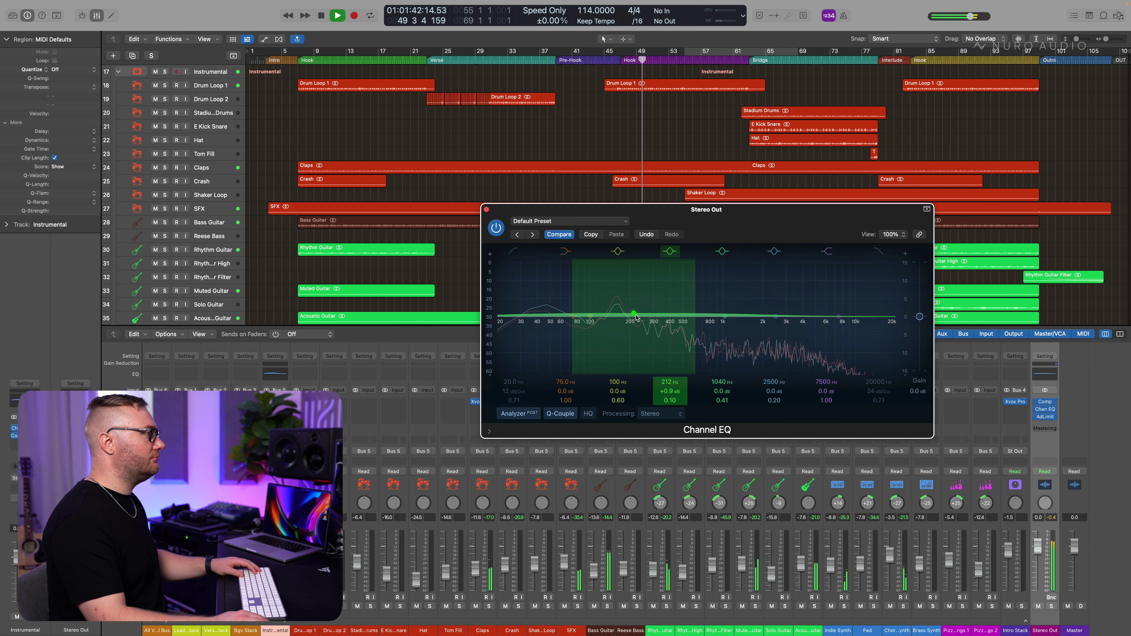
{"action": "left_click_drag", "start_coordinate": [735, 326], "coordinate": [656, 319]}
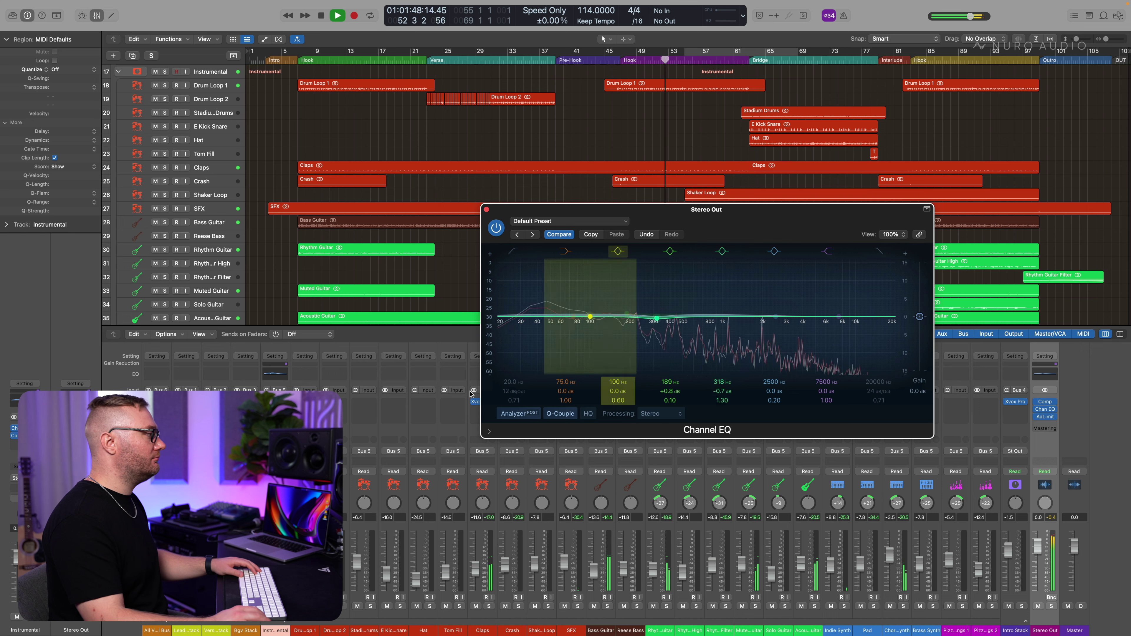
Step: Try a high-shelf boost at 10700 Hz with +1.0 dB gain and Q 0.25 on the Stereo Out Channel EQ
{"action": "key", "text": "alt+comma"}
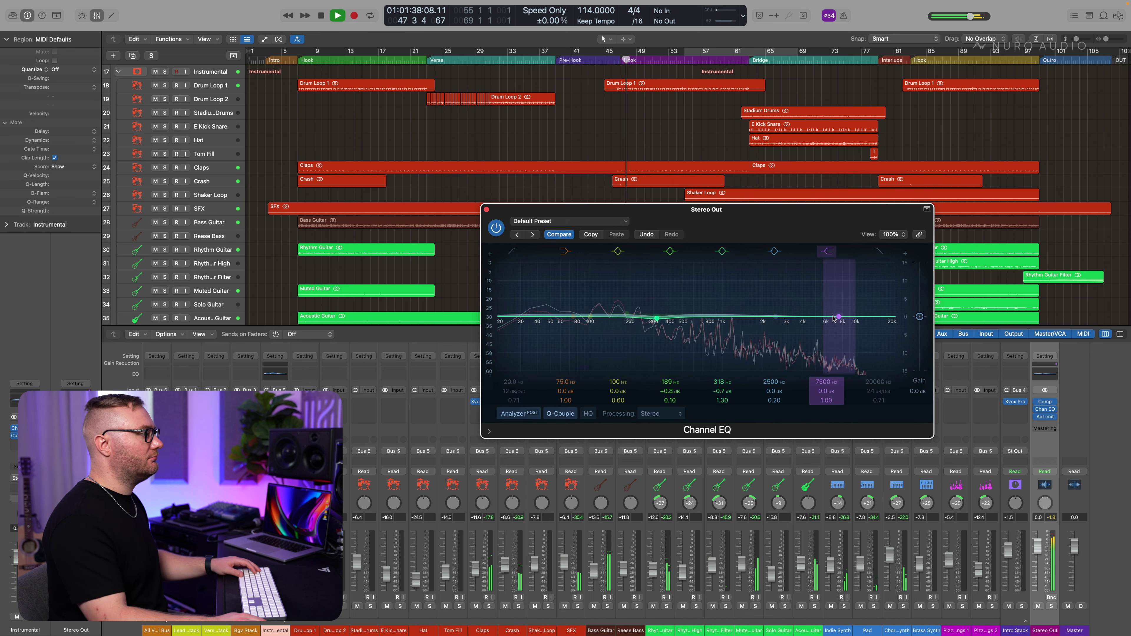
{"action": "left_click_drag", "start_coordinate": [839, 316], "coordinate": [840, 312]}
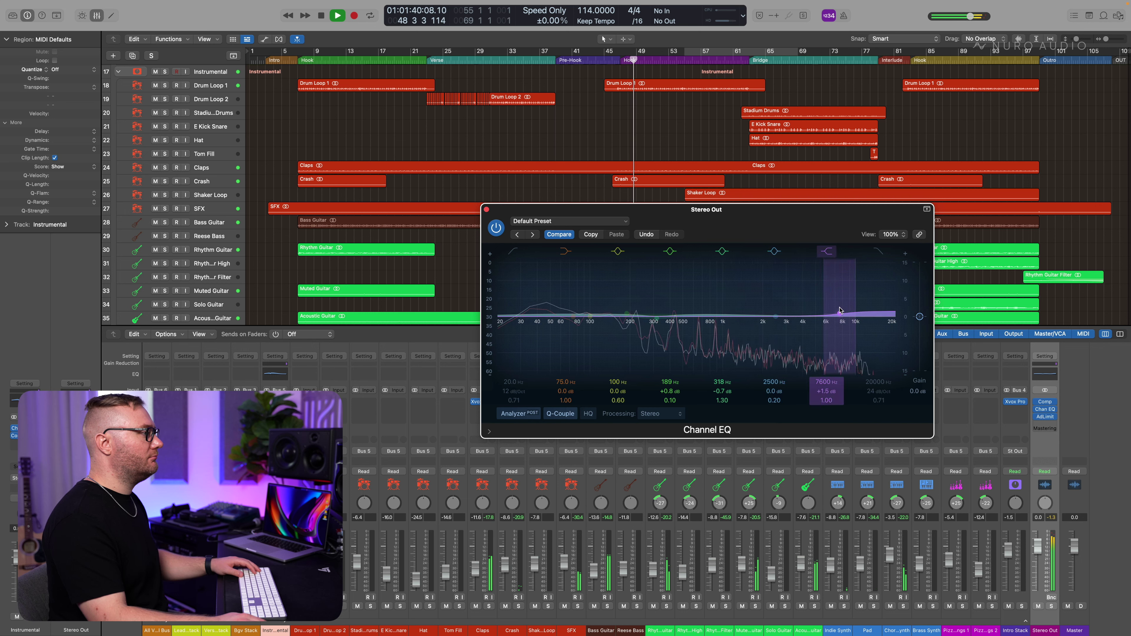
{"action": "scroll", "coordinate": [838, 314], "scroll_direction": "down", "scroll_amount": 5}
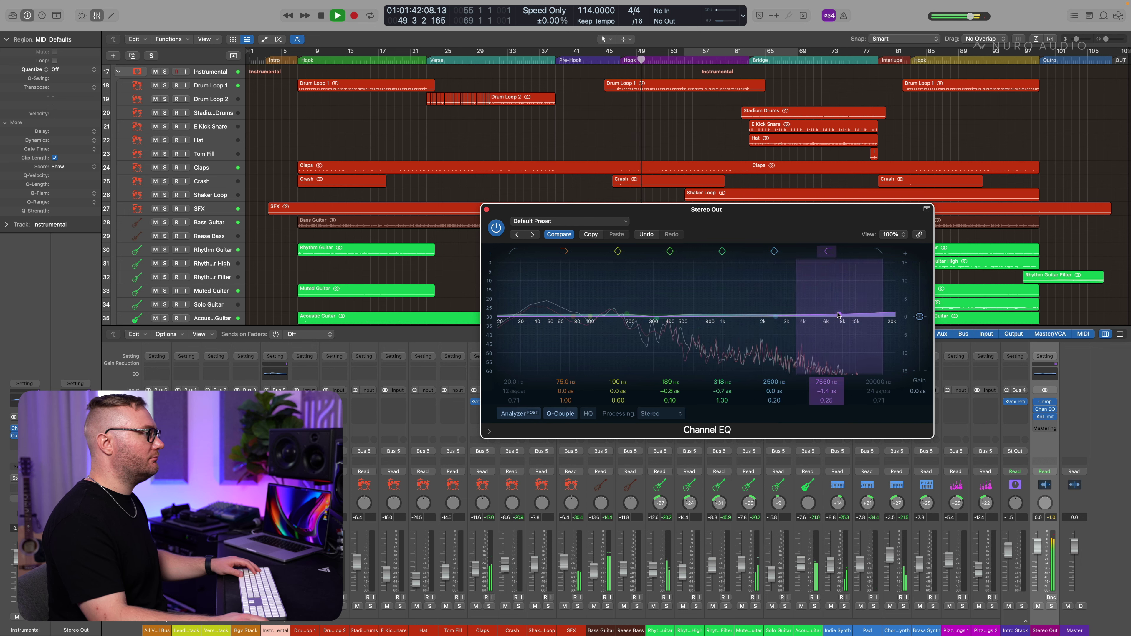
{"action": "left_click_drag", "start_coordinate": [838, 316], "coordinate": [852, 314]}
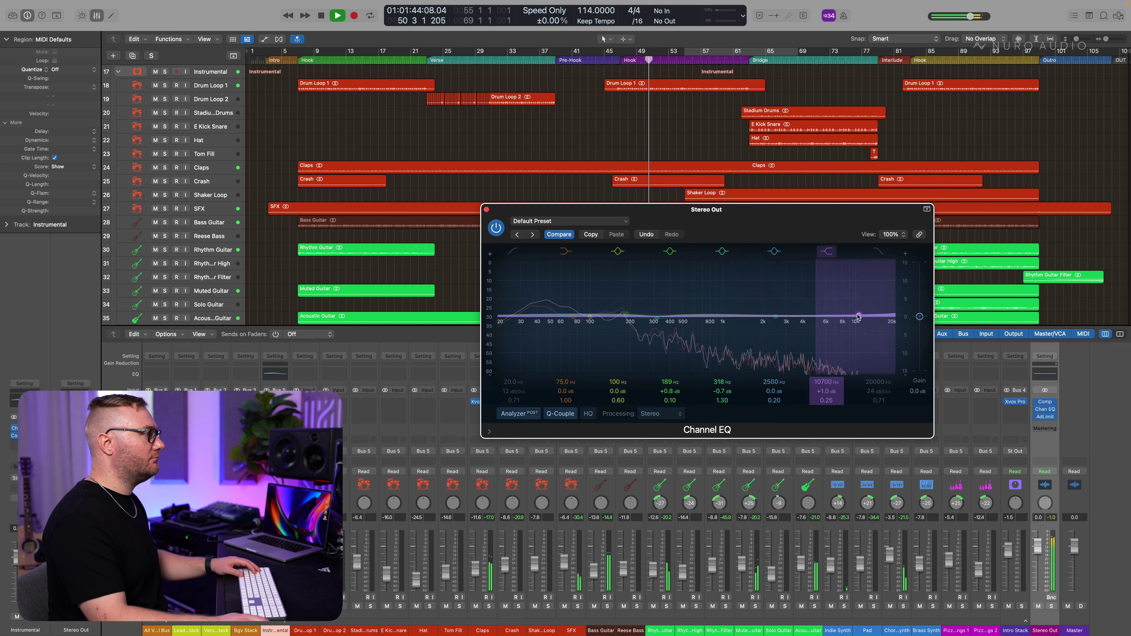
Step: Move the 2500 Hz bell band to 15600 Hz with +1.1 dB gain and Q 1.20, comparing it off and on during playback
{"action": "left_click_drag", "start_coordinate": [776, 316], "coordinate": [861, 312]}
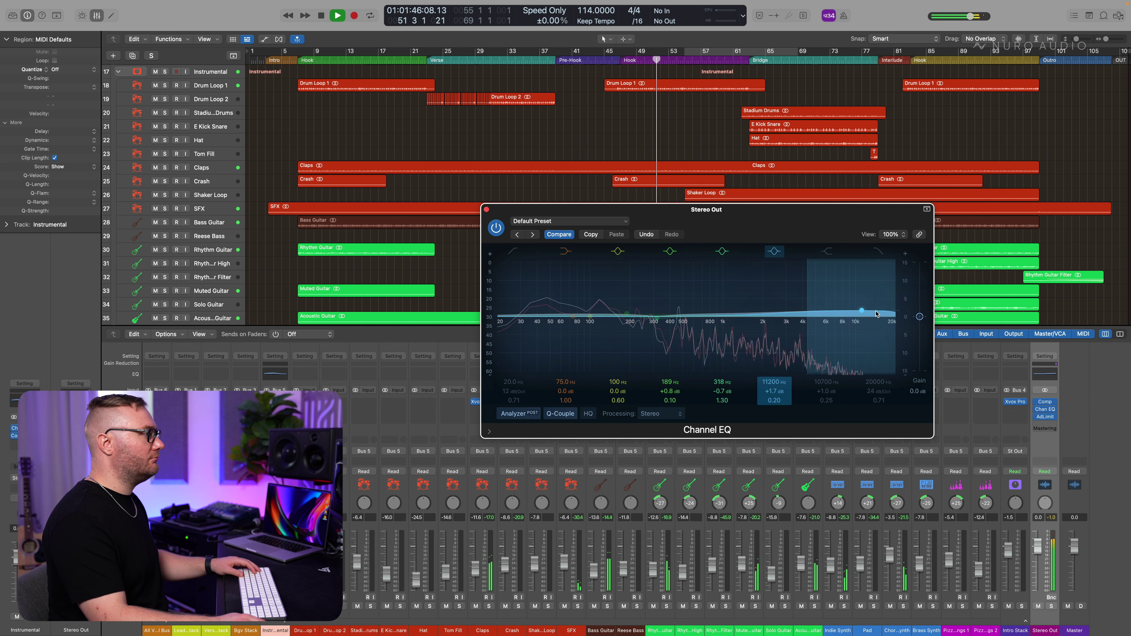
{"action": "scroll", "coordinate": [859, 313], "scroll_direction": "up", "scroll_amount": 5}
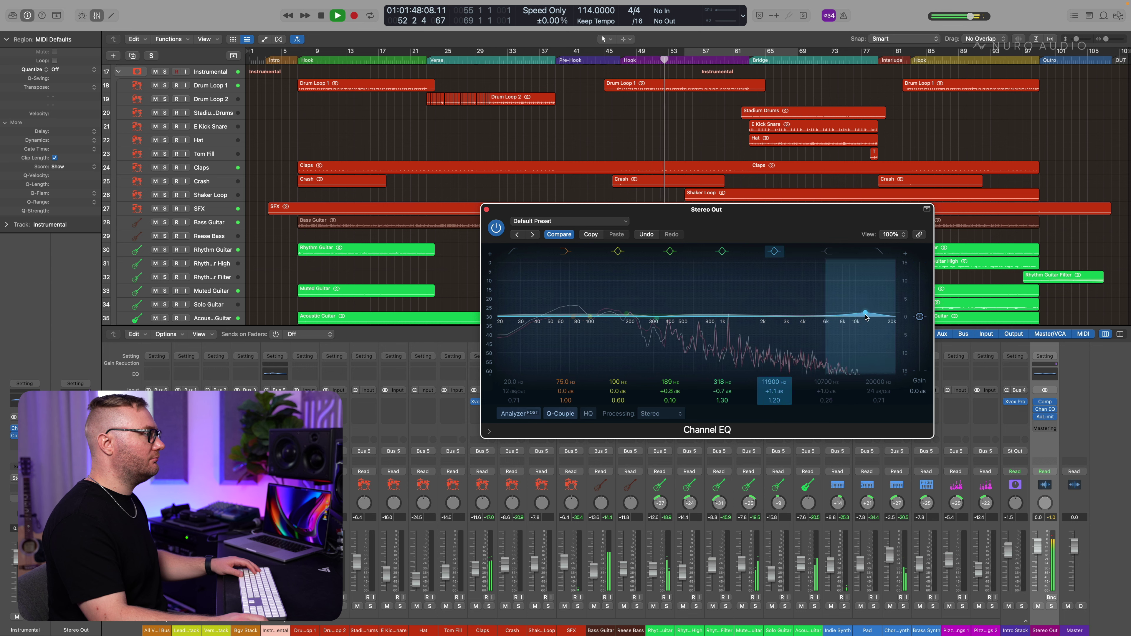
{"action": "key", "text": "space"}
{"action": "left_click_drag", "start_coordinate": [868, 313], "coordinate": [860, 311]}
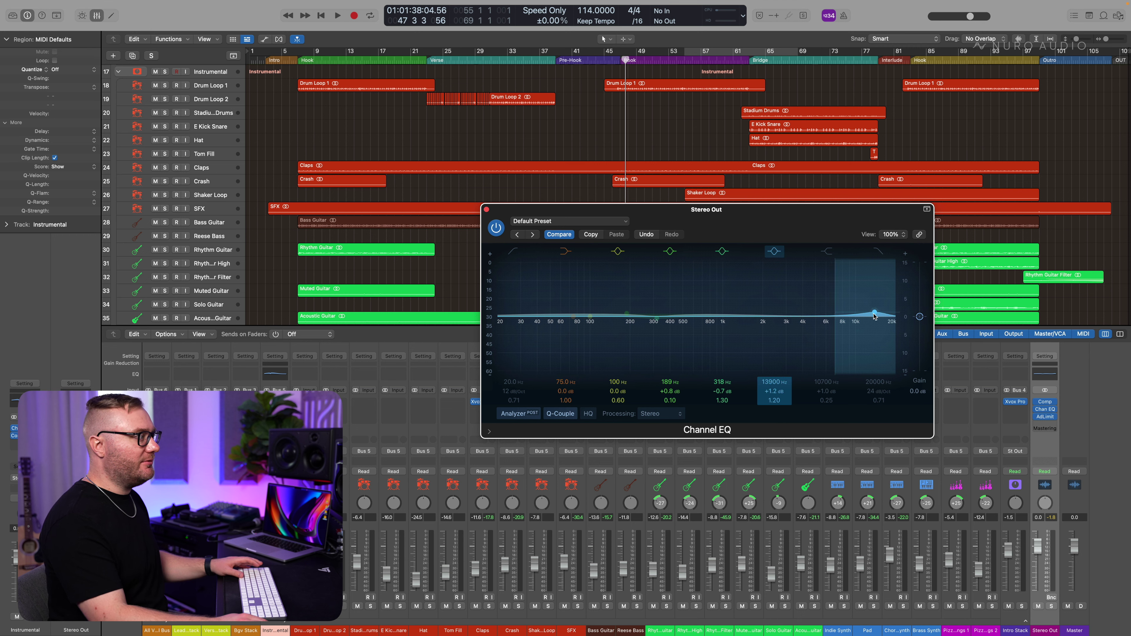
{"action": "left_click_drag", "start_coordinate": [877, 320], "coordinate": [874, 311]}
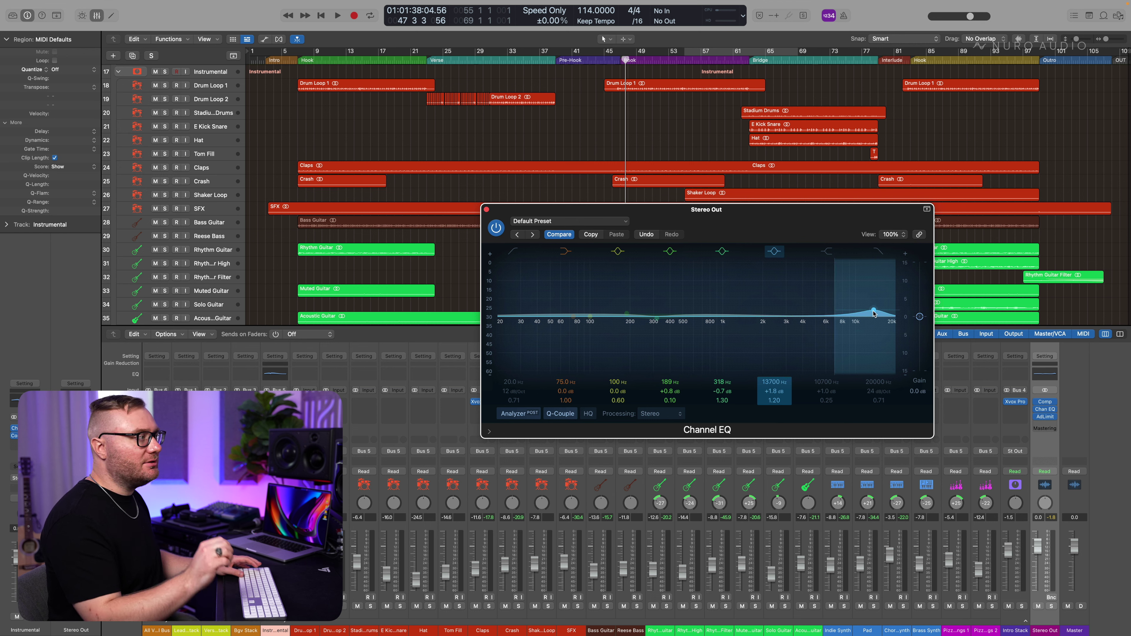
{"action": "key", "text": "space"}
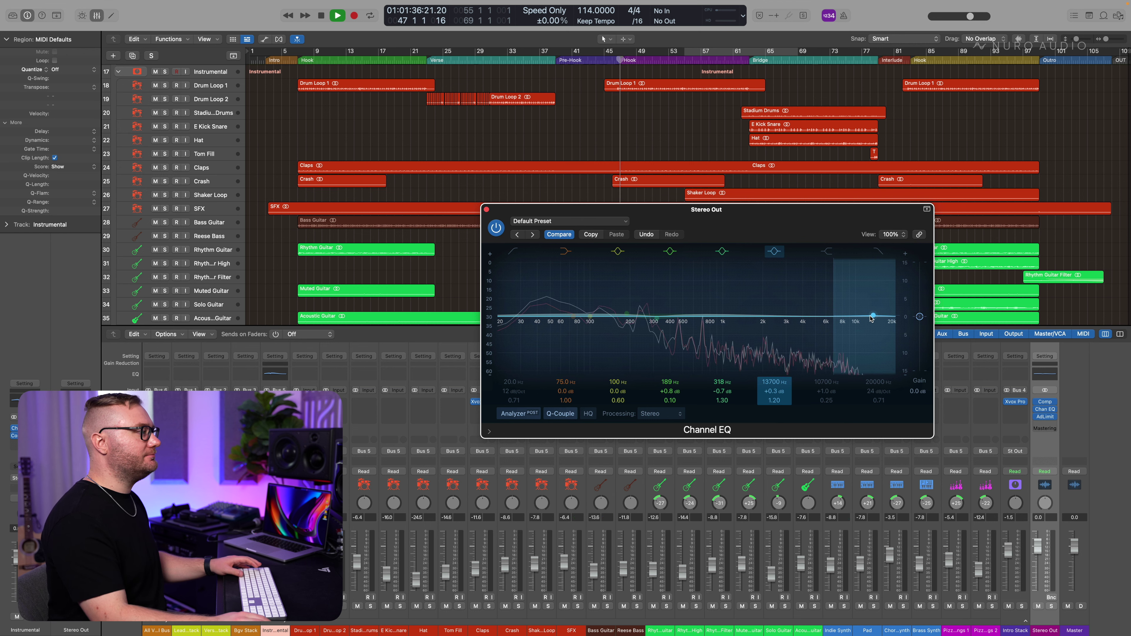
{"action": "mouse_move", "coordinate": [873, 320]}
{"action": "left_mouse_down"}
{"action": "mouse_move", "coordinate": [874, 293]}
{"action": "mouse_move", "coordinate": [882, 302]}
{"action": "left_mouse_up"}
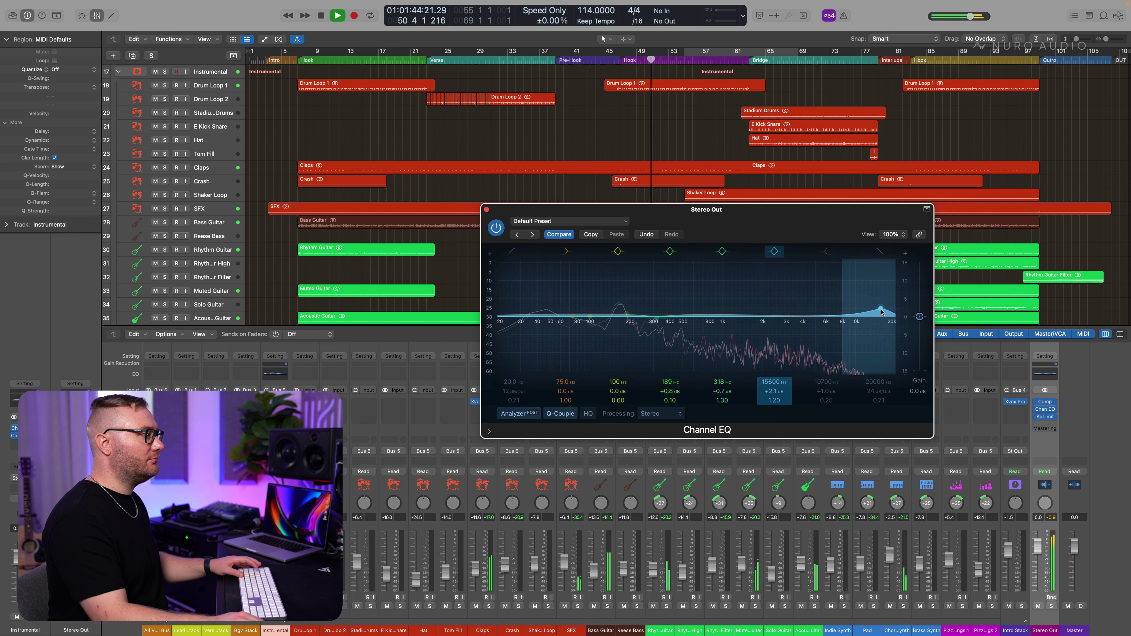
{"action": "left_click", "coordinate": [776, 256]}
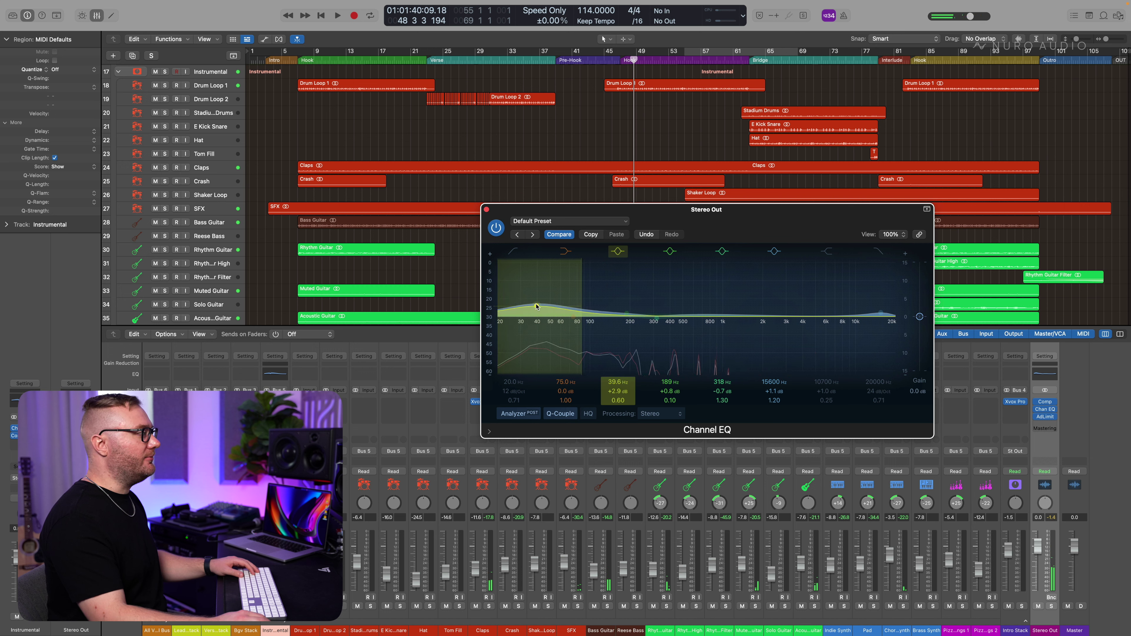
Step: Set the Channel EQ's low bell band to 33.8 Hz, +3.7 dB and Q 1.80 during playback, and close the EQ window
{"action": "scroll", "coordinate": [536, 306], "scroll_direction": "up", "scroll_amount": 5}
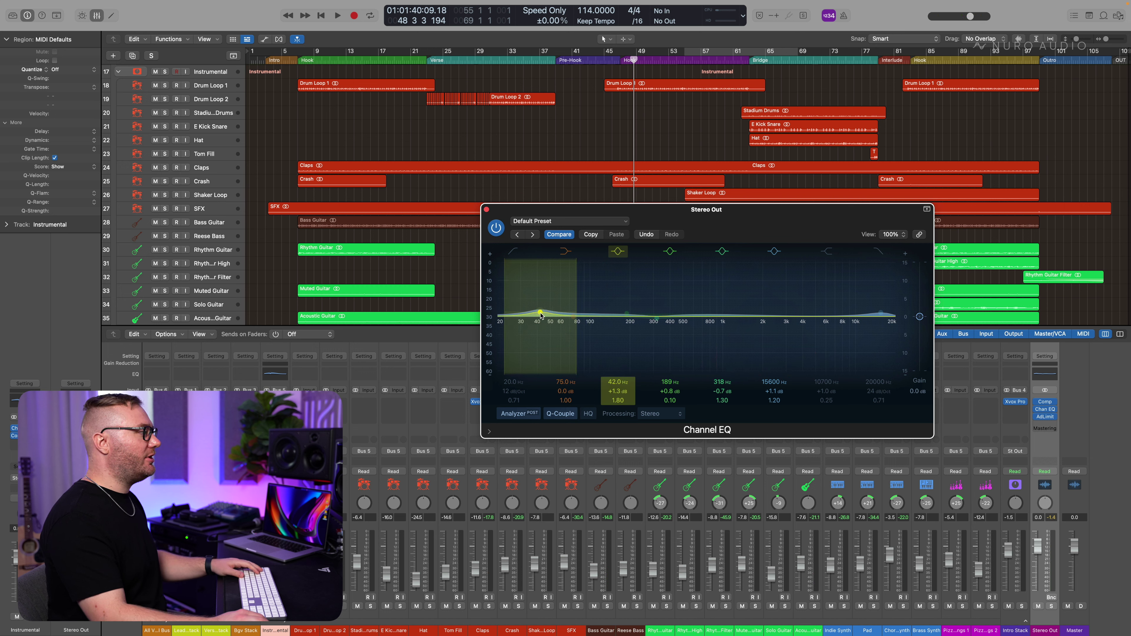
{"action": "key", "text": "space"}
{"action": "left_click_drag", "start_coordinate": [540, 306], "coordinate": [494, 279]}
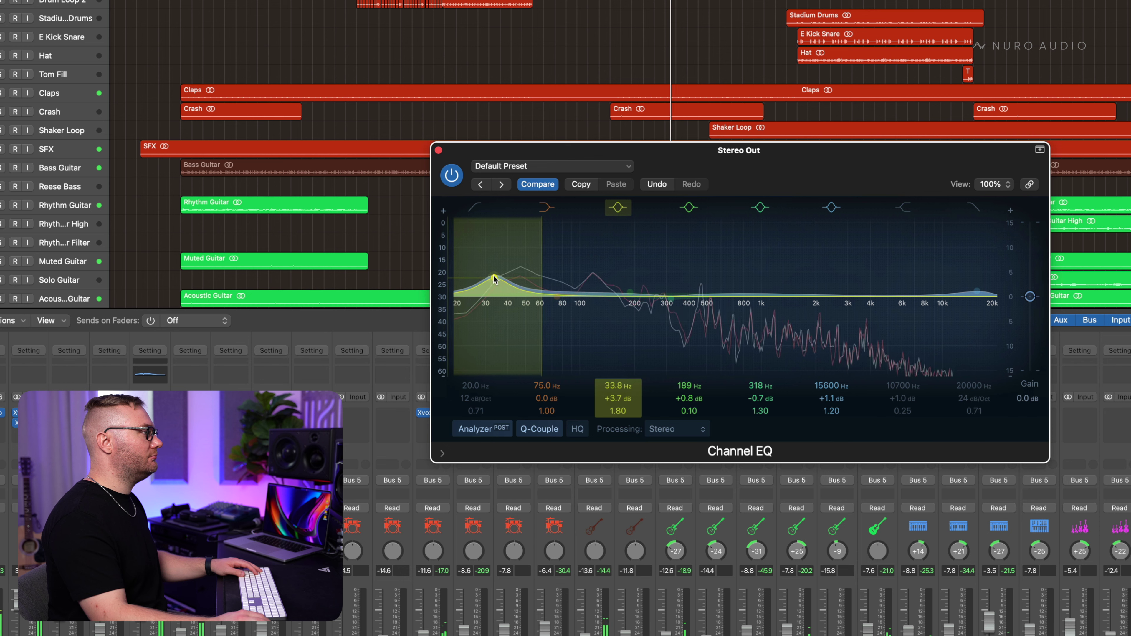
{"action": "left_click", "coordinate": [439, 151]}
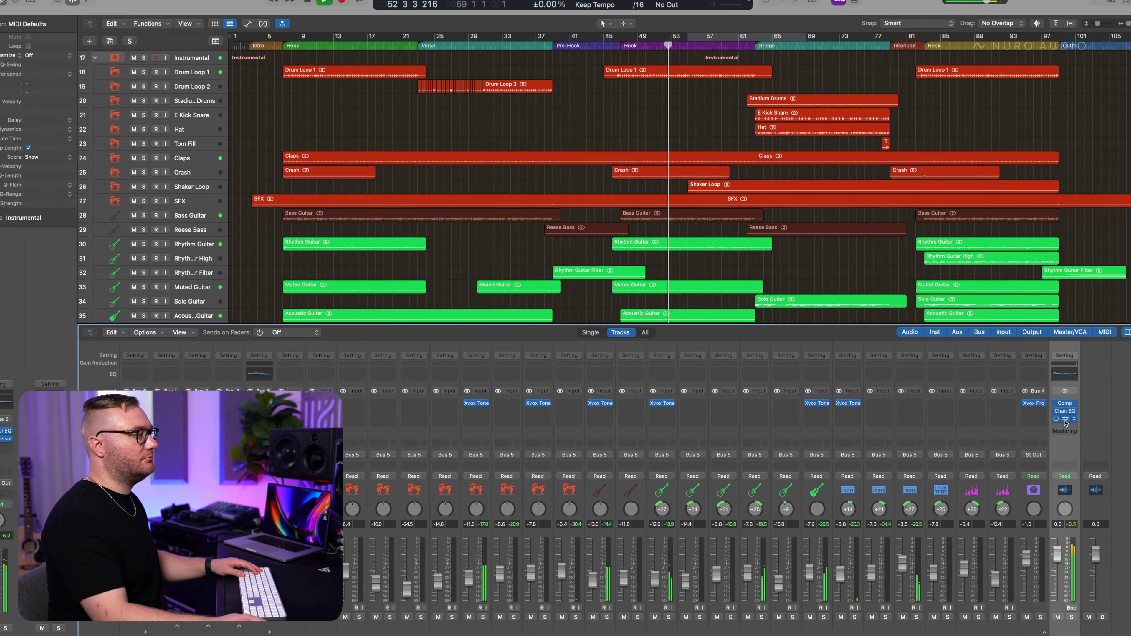
Step: Raise the gain of the Stereo Out Adaptive Limiter above 3.0 dB during playback
{"action": "left_click", "coordinate": [1045, 416]}
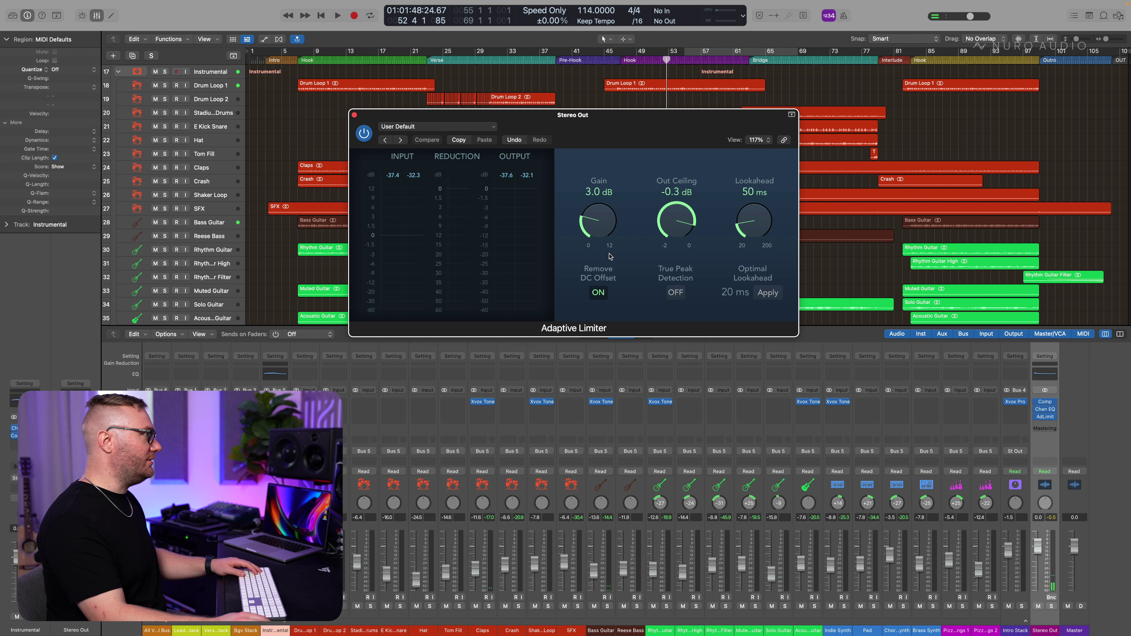
{"action": "key", "text": "space"}
{"action": "left_click_drag", "start_coordinate": [609, 221], "coordinate": [610, 199]}
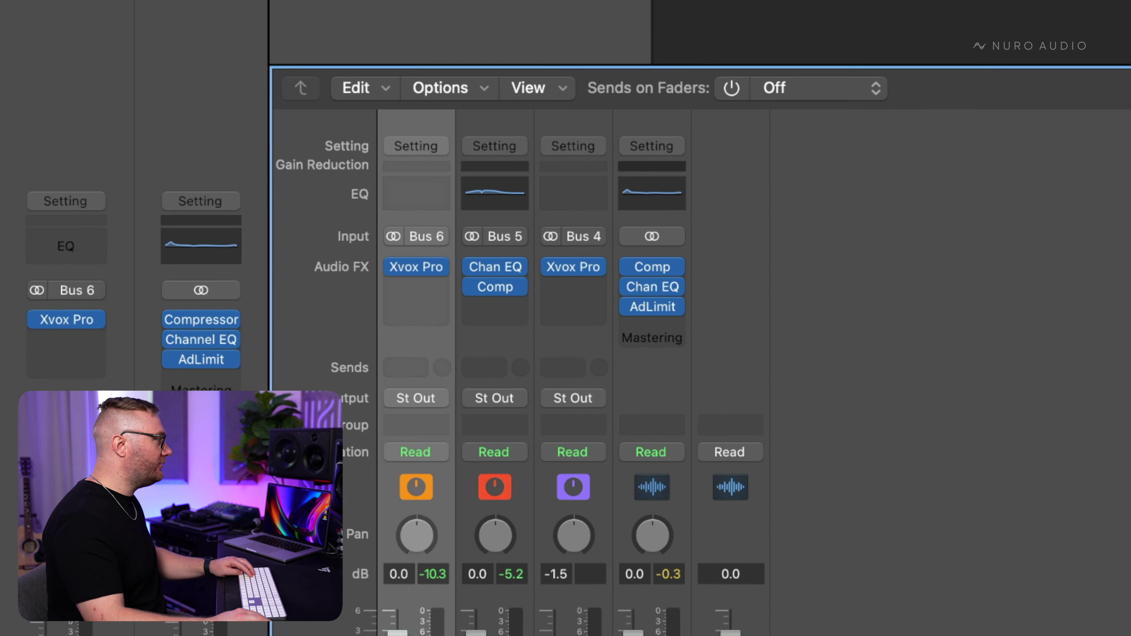
Step: Compare the vocal, instrumental and Stereo Out bus plug-ins bypassed and enabled during playback, leaving the Stereo Out limiter active
{"action": "left_click", "coordinate": [655, 633], "text": "super"}
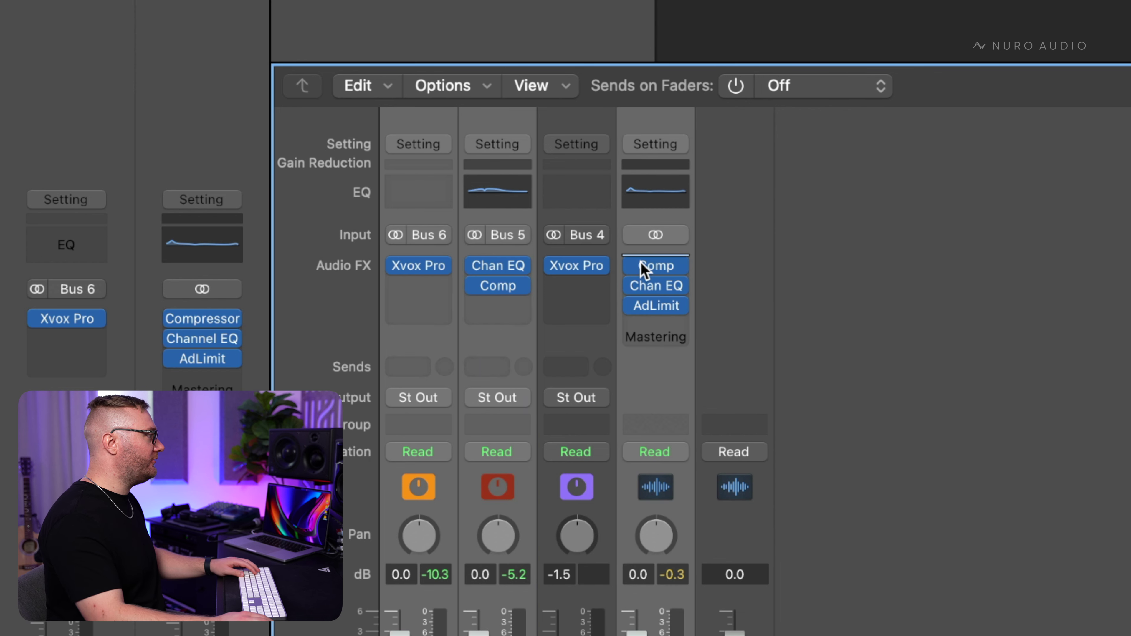
{"action": "key", "text": "space"}
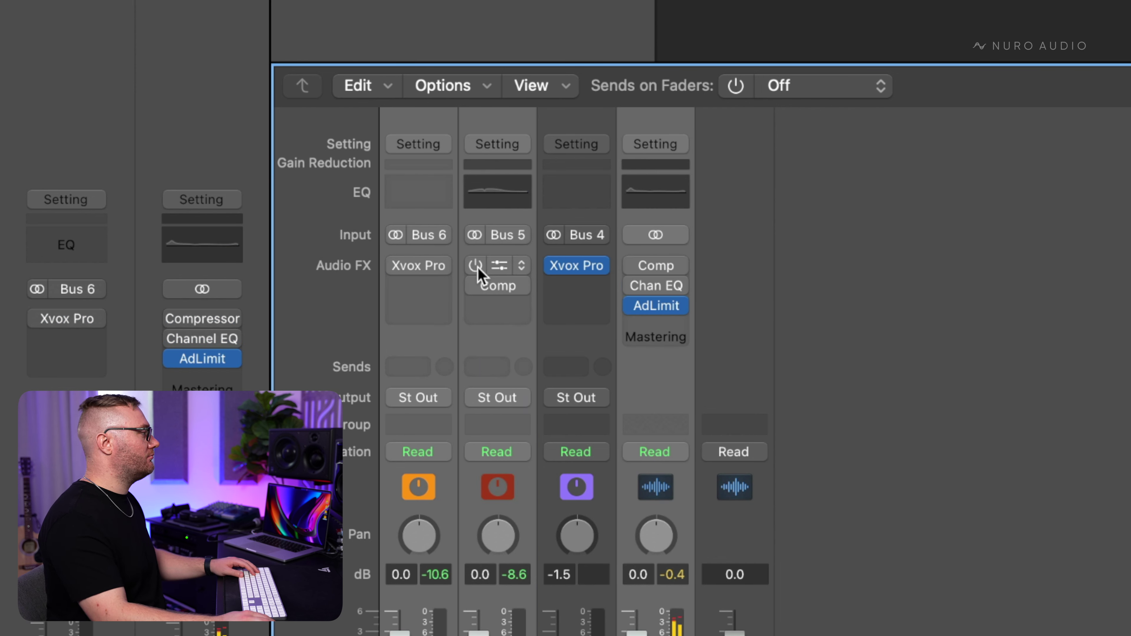
{"action": "left_click", "coordinate": [476, 267]}
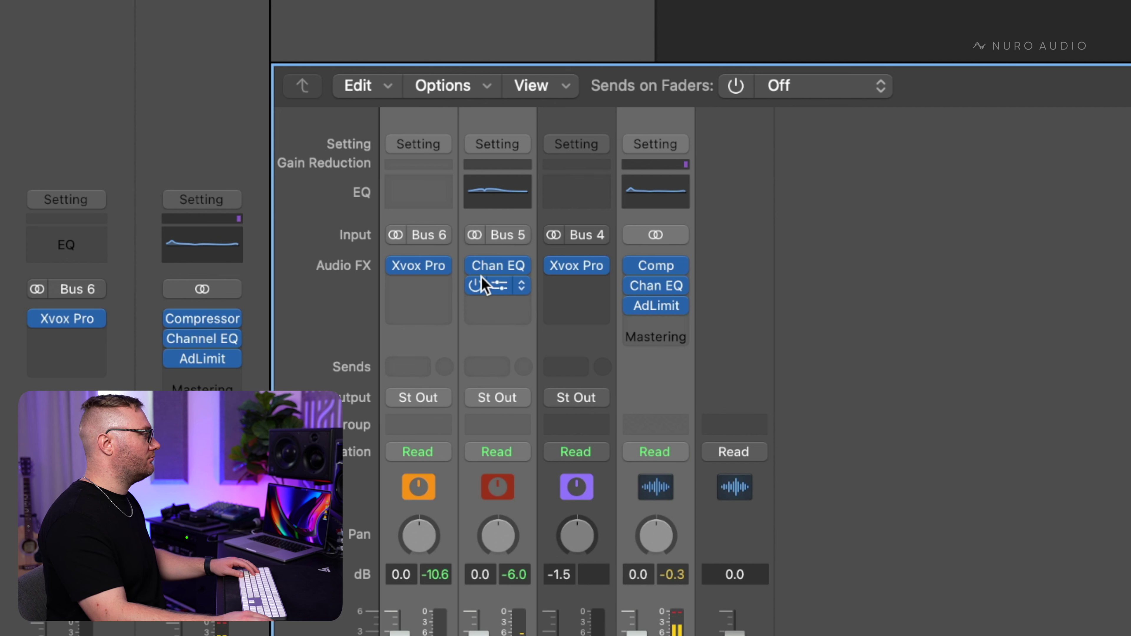
{"action": "left_click", "coordinate": [475, 266]}
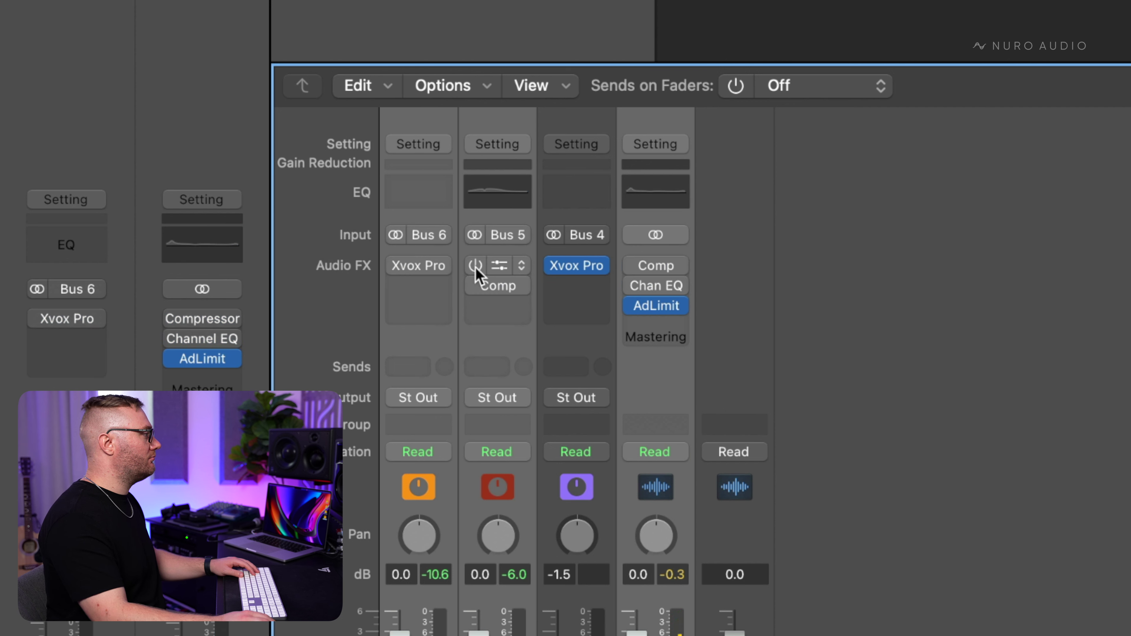
{"action": "left_click", "coordinate": [475, 266]}
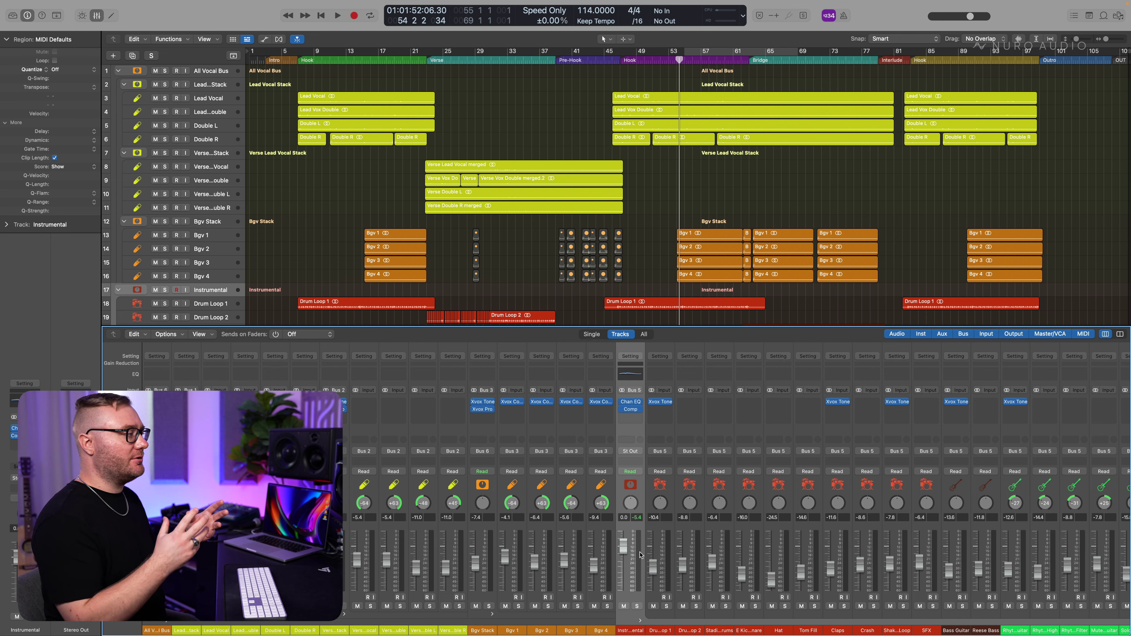
Step: Insert a Channel EQ on Drum Loop 1 and move its 250 Hz bell band to 41.4 Hz with +3.7 dB gain
{"action": "left_click", "coordinate": [654, 553]}
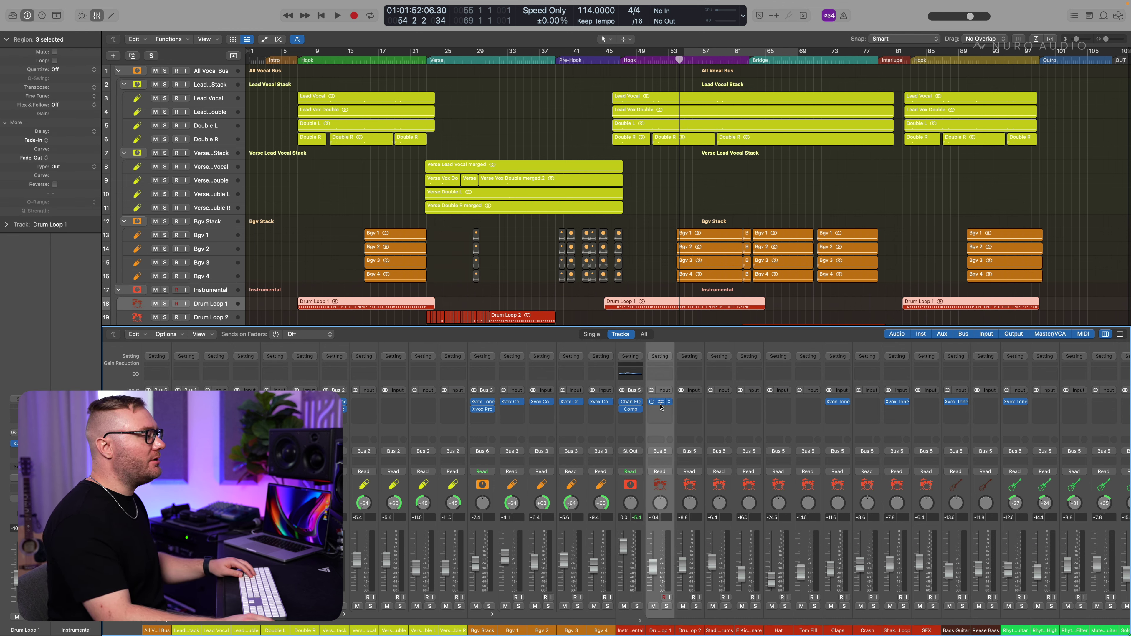
{"action": "left_click", "coordinate": [660, 373]}
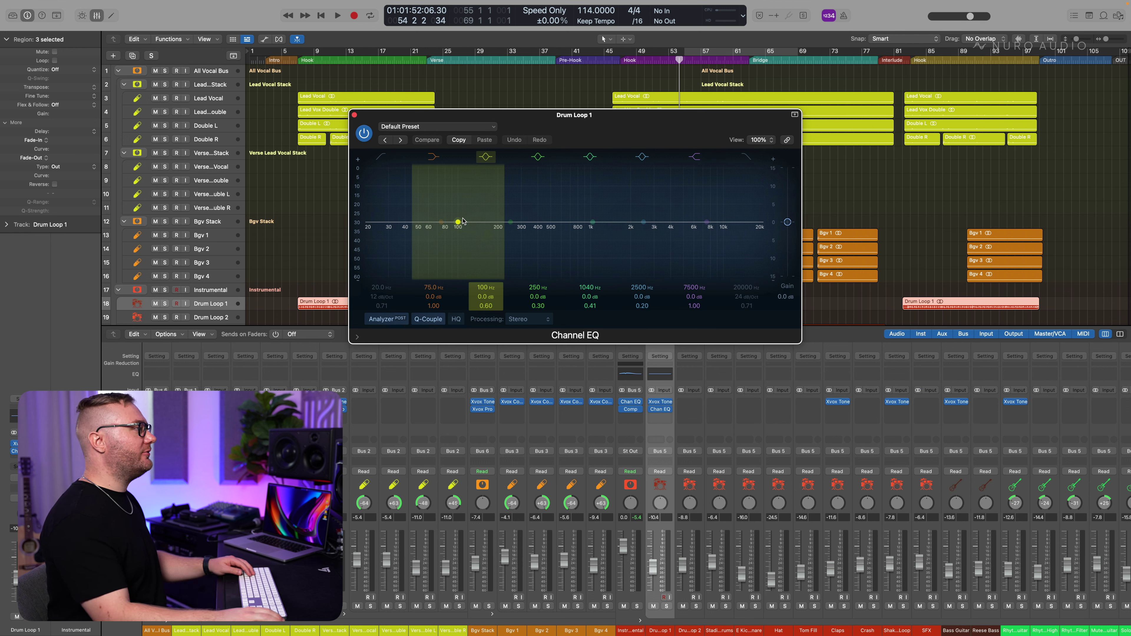
{"action": "left_click", "coordinate": [622, 62]}
{"action": "mouse_move", "coordinate": [494, 220]}
{"action": "left_mouse_down"}
{"action": "mouse_move", "coordinate": [400, 207]}
{"action": "mouse_move", "coordinate": [421, 210]}
{"action": "mouse_move", "coordinate": [410, 210]}
{"action": "left_mouse_up"}
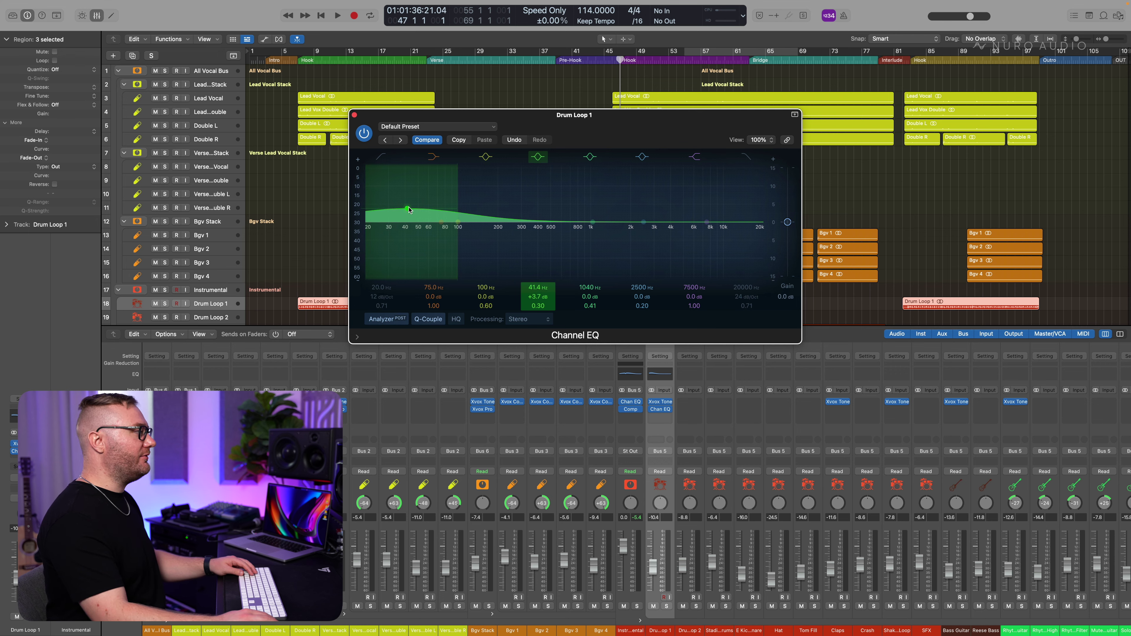
Step: Refine the Drum Loop 1 low bell band to 36.6 Hz, +2.5 dB and Q 1.80 while auditioning the Hook
{"action": "key", "text": "space"}
{"action": "scroll", "coordinate": [408, 208], "scroll_direction": "up", "scroll_amount": 5}
{"action": "left_click_drag", "start_coordinate": [409, 209], "coordinate": [454, 221]}
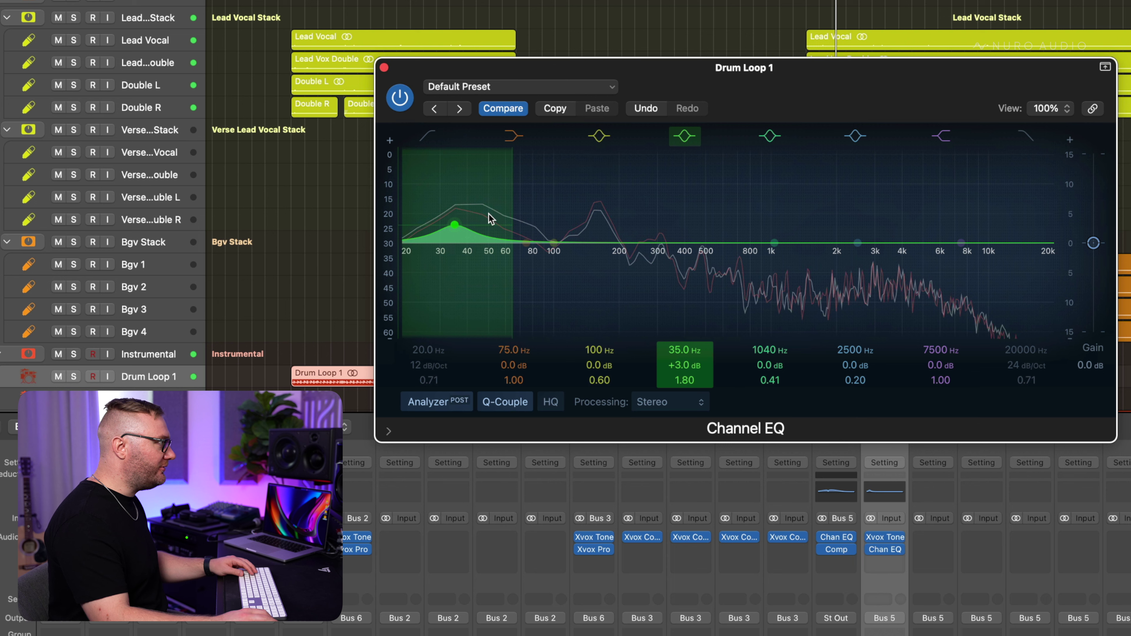
{"action": "key", "text": "space"}
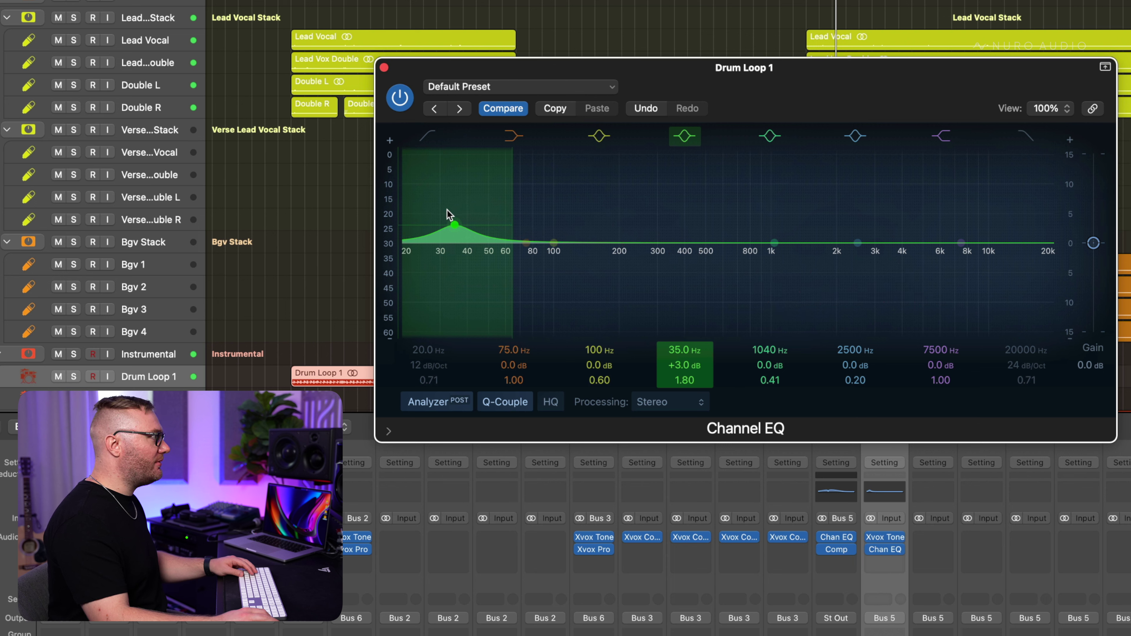
{"action": "mouse_move", "coordinate": [454, 228]}
{"action": "left_mouse_down"}
{"action": "mouse_move", "coordinate": [463, 201]}
{"action": "mouse_move", "coordinate": [459, 235]}
{"action": "left_mouse_up"}
Step: Compare the Drum Loop 1 Channel EQ off and on during playback, leave it enabled and close its window
{"action": "key", "text": "space"}
{"action": "left_click", "coordinate": [400, 96]}
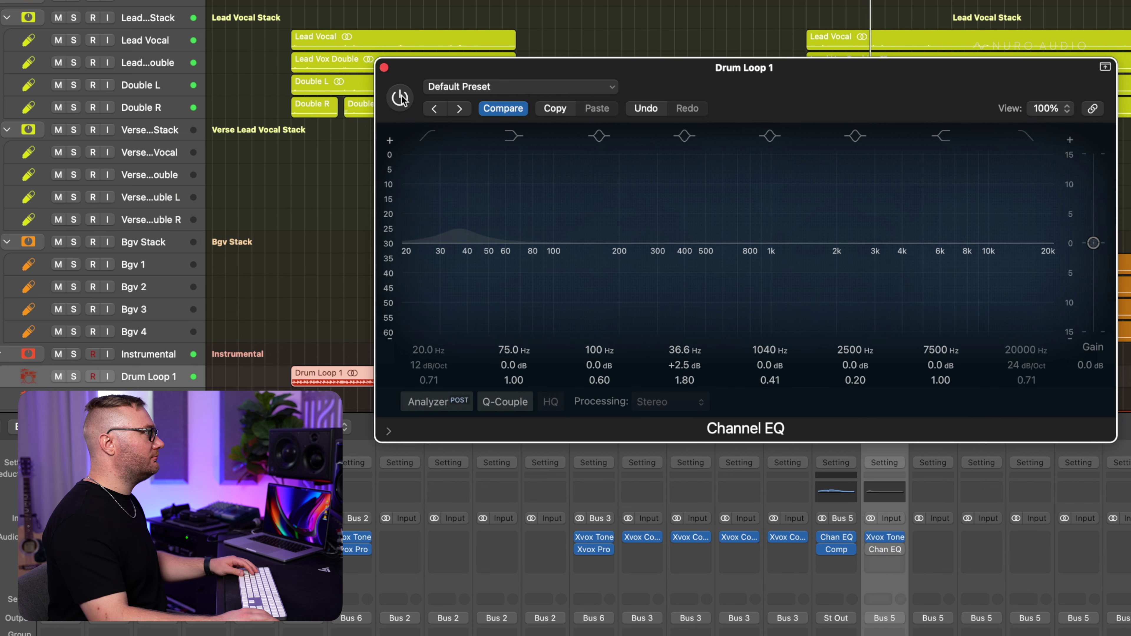
{"action": "left_click", "coordinate": [400, 97]}
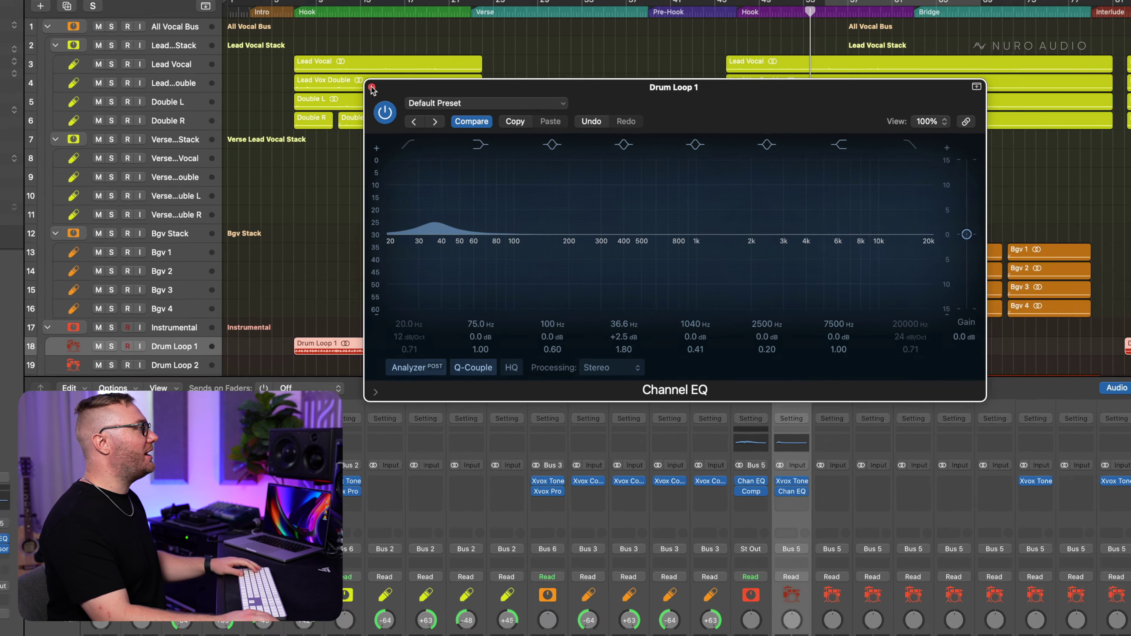
{"action": "left_click", "coordinate": [384, 68]}
Step: Lower the Drum Loop 1 channel level to -11.2 dB during playback and recheck its Channel EQ
{"action": "key", "text": "space"}
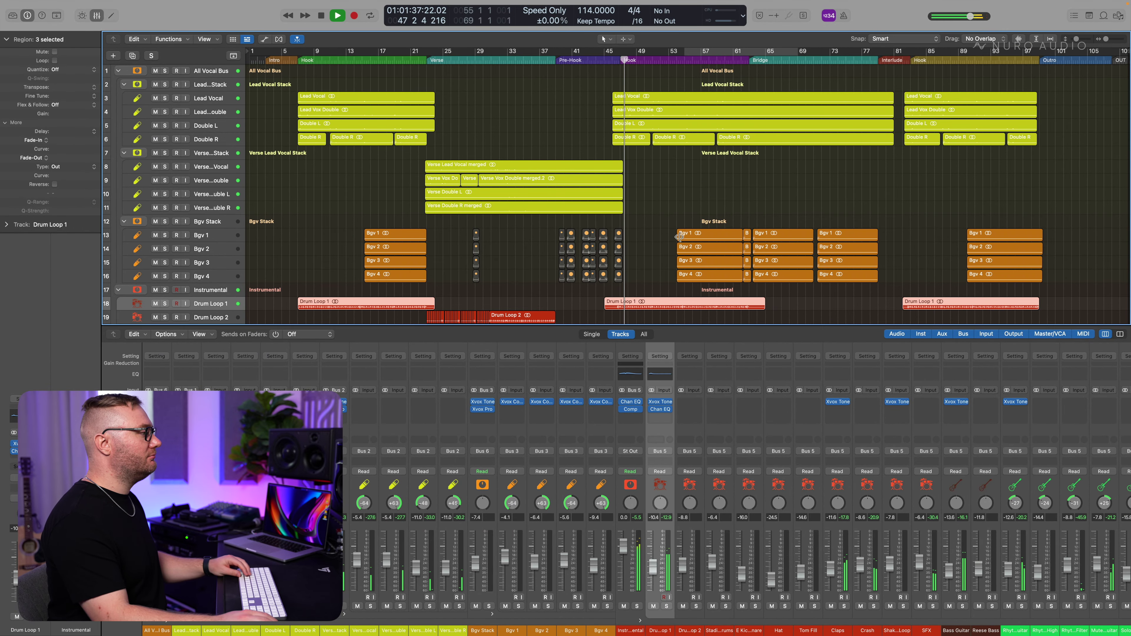
{"action": "left_click_drag", "start_coordinate": [652, 568], "coordinate": [650, 571]}
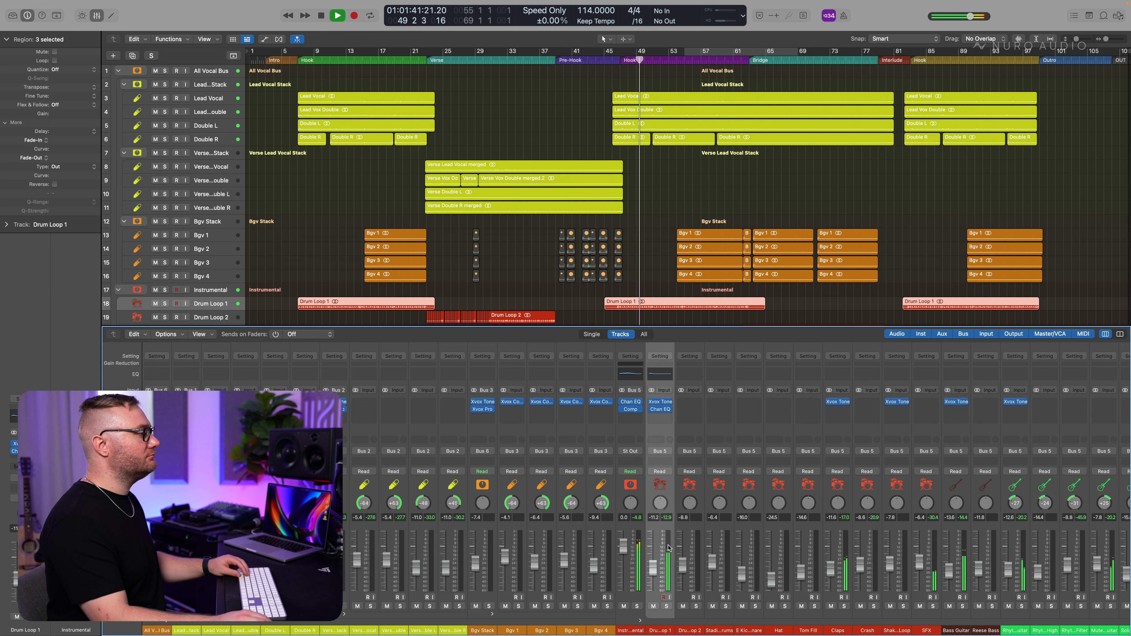
{"action": "left_click", "coordinate": [661, 410]}
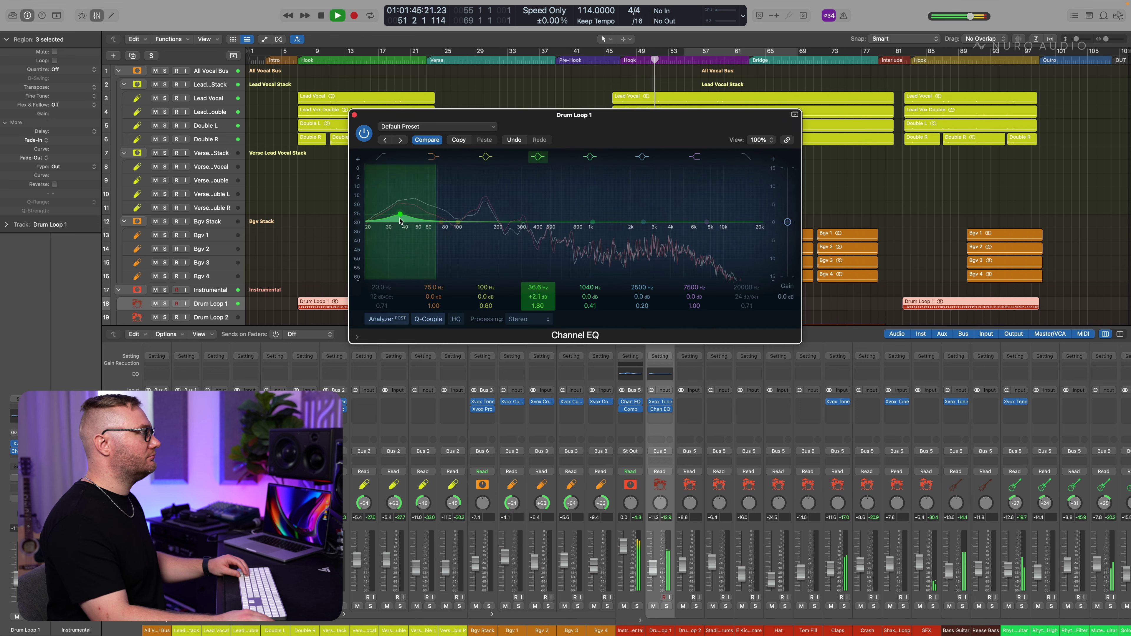
{"action": "left_click", "coordinate": [354, 115]}
Step: Hide the mixer, enlarge the lead vocal tracks and audition the transition from the Hook into the Bridge
{"action": "key", "text": "x"}
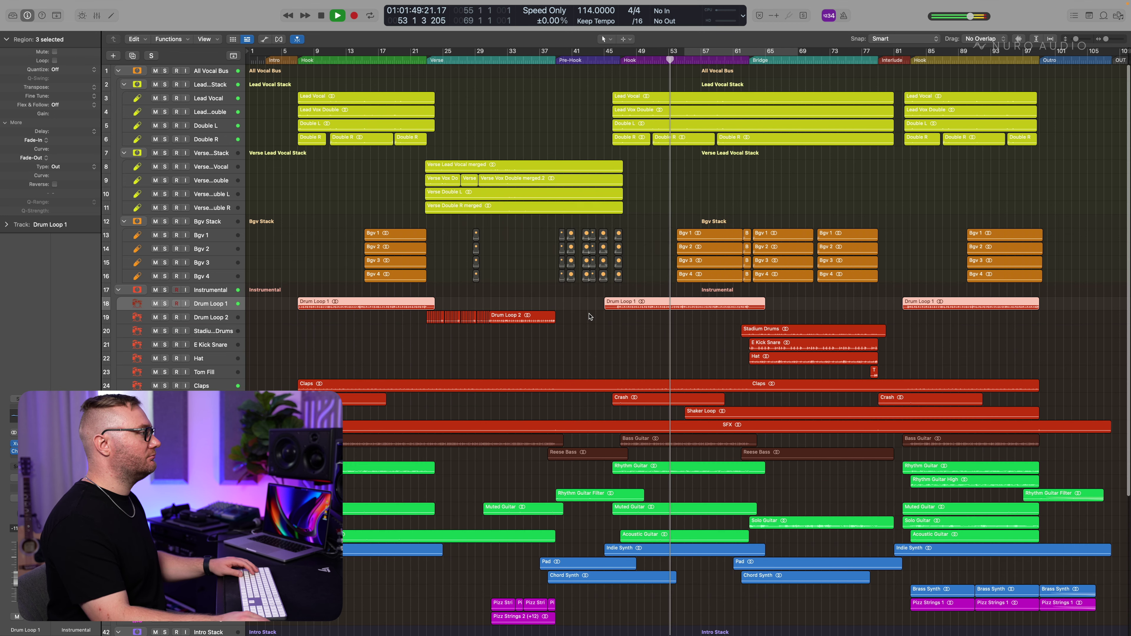
{"action": "scroll", "coordinate": [591, 317], "scroll_direction": "left", "scroll_amount": 1}
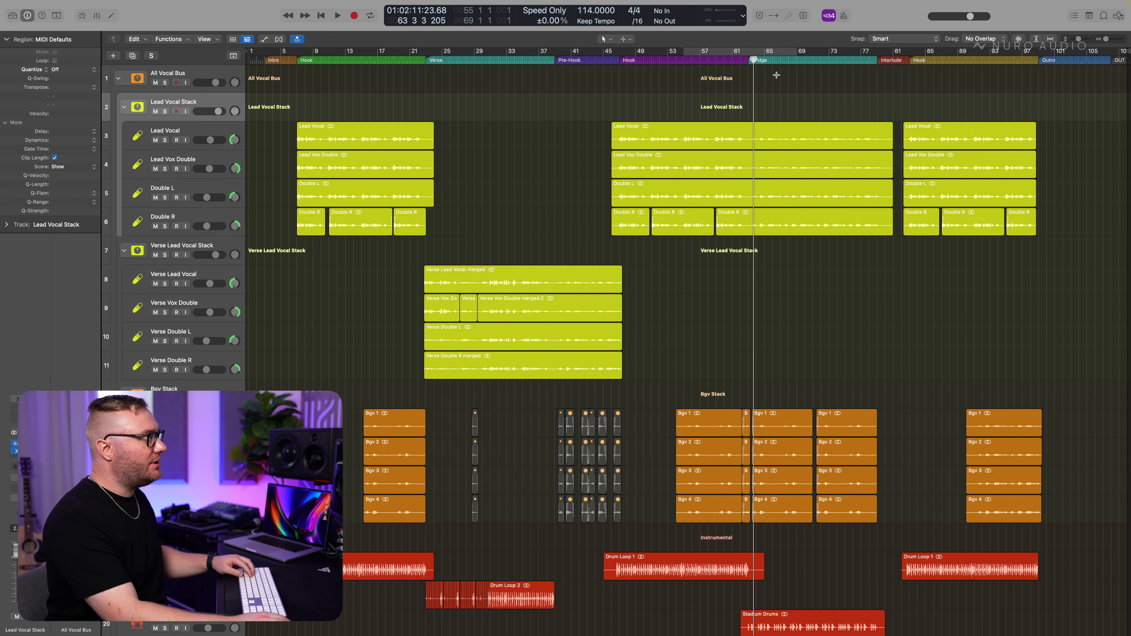
{"action": "left_click", "coordinate": [745, 61]}
{"action": "key", "text": "super+Down"}
{"action": "key", "text": "super+Down"}
{"action": "key", "text": "super+Down"}
{"action": "key", "text": "super+Down"}
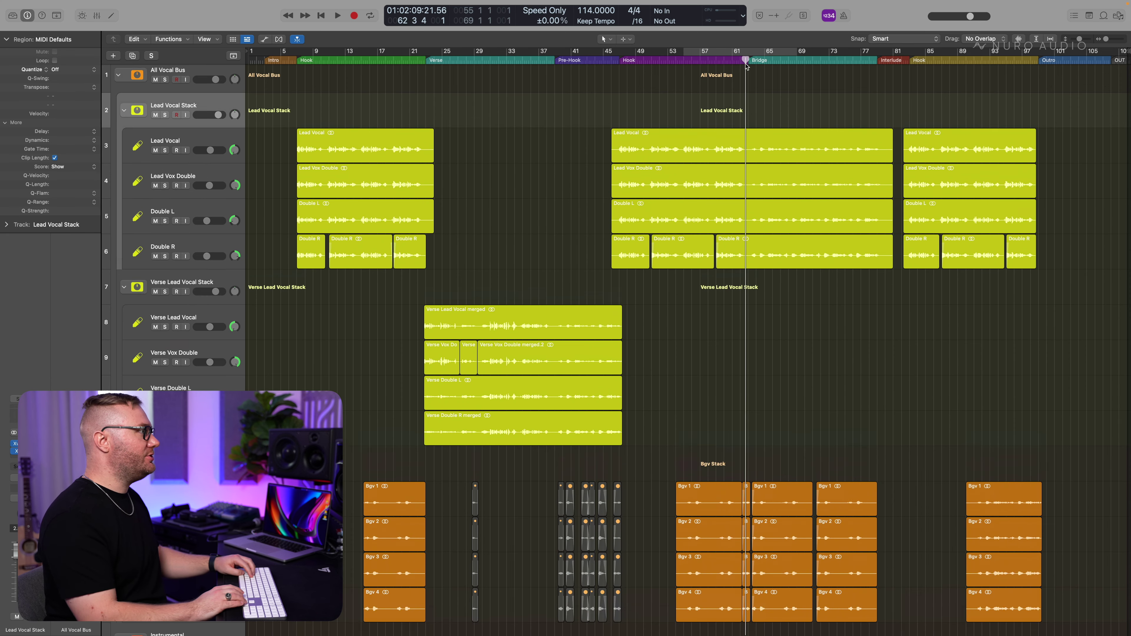
{"action": "key", "text": "super+Right"}
{"action": "key", "text": "super+Right"}
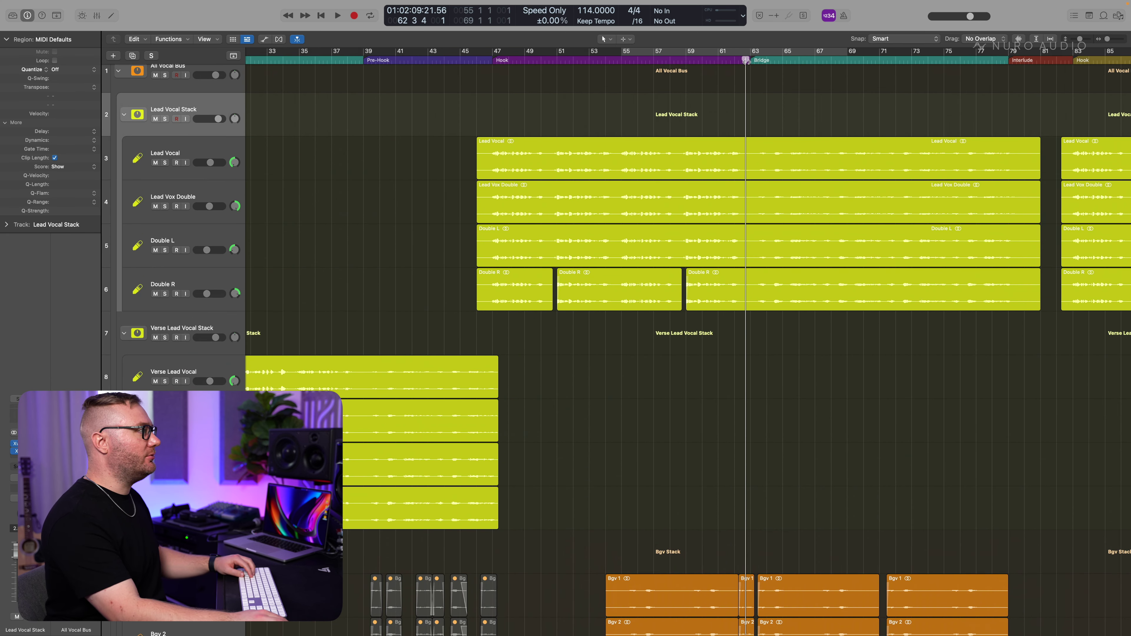
{"action": "key", "text": "space"}
{"action": "scroll", "coordinate": [702, 161], "scroll_direction": "right", "scroll_amount": 10}
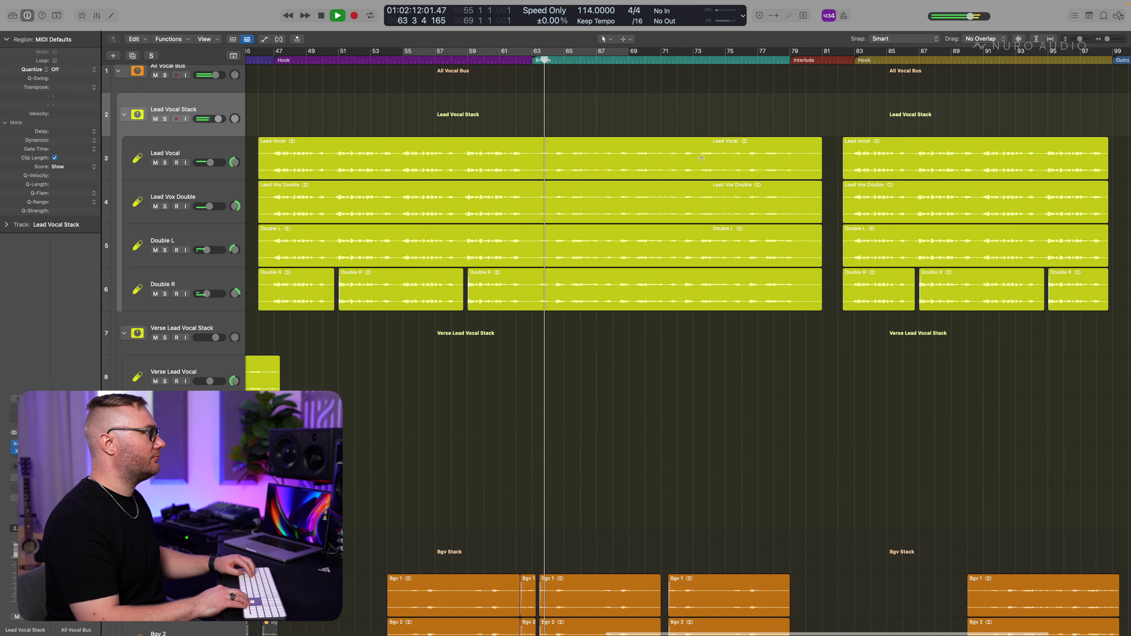
{"action": "key", "text": "super+Down"}
{"action": "key", "text": "super+Down"}
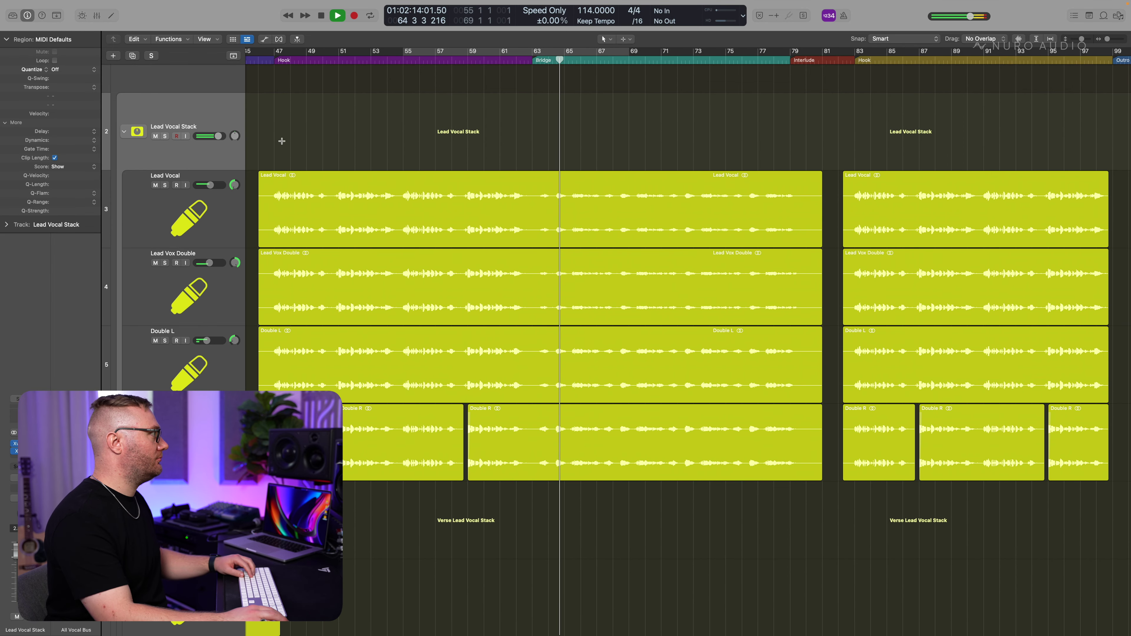
{"action": "key", "text": "space"}
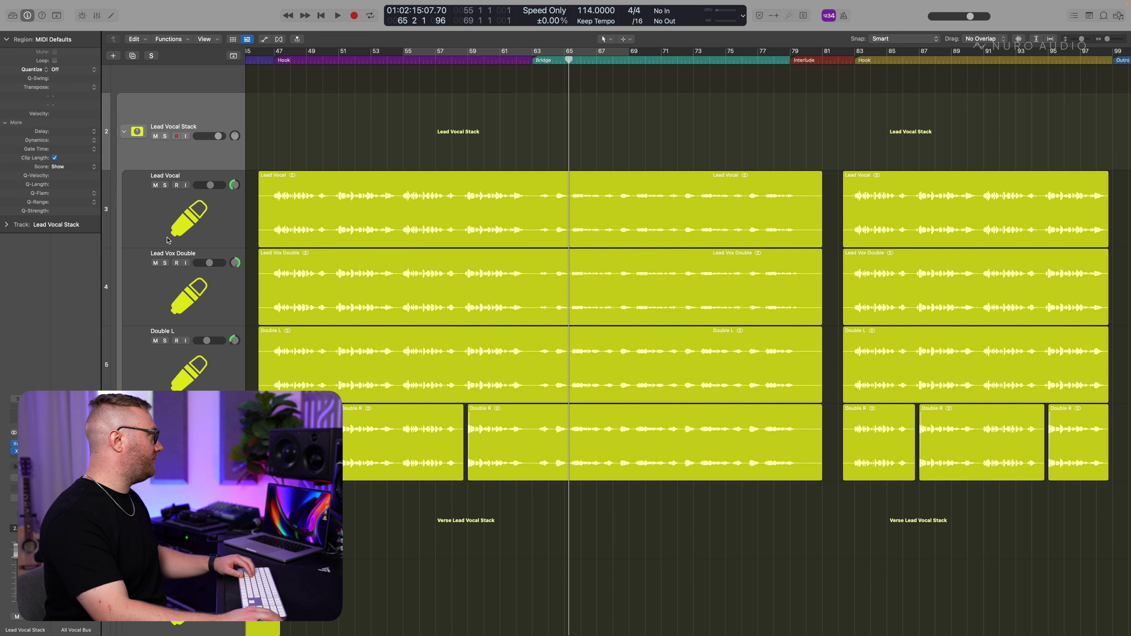
Step: Set up an aux channel named Vocal Delay Throw with Xvox Space inserted and Bus 18 as its input
{"action": "key", "text": "x"}
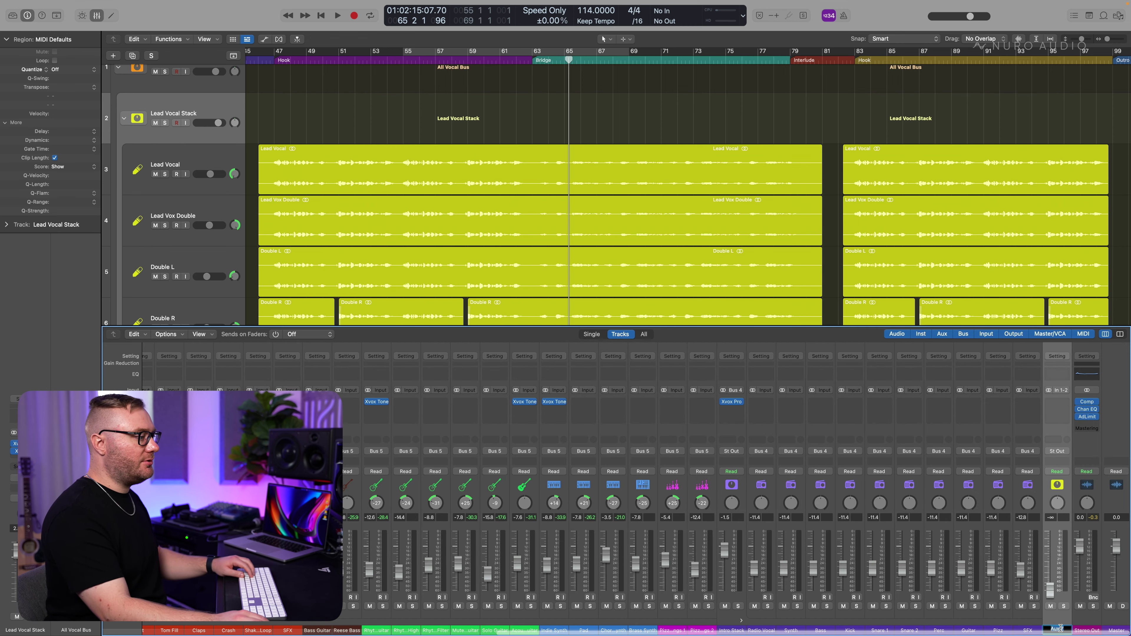
{"action": "type", "text": "Vocal Throw"}
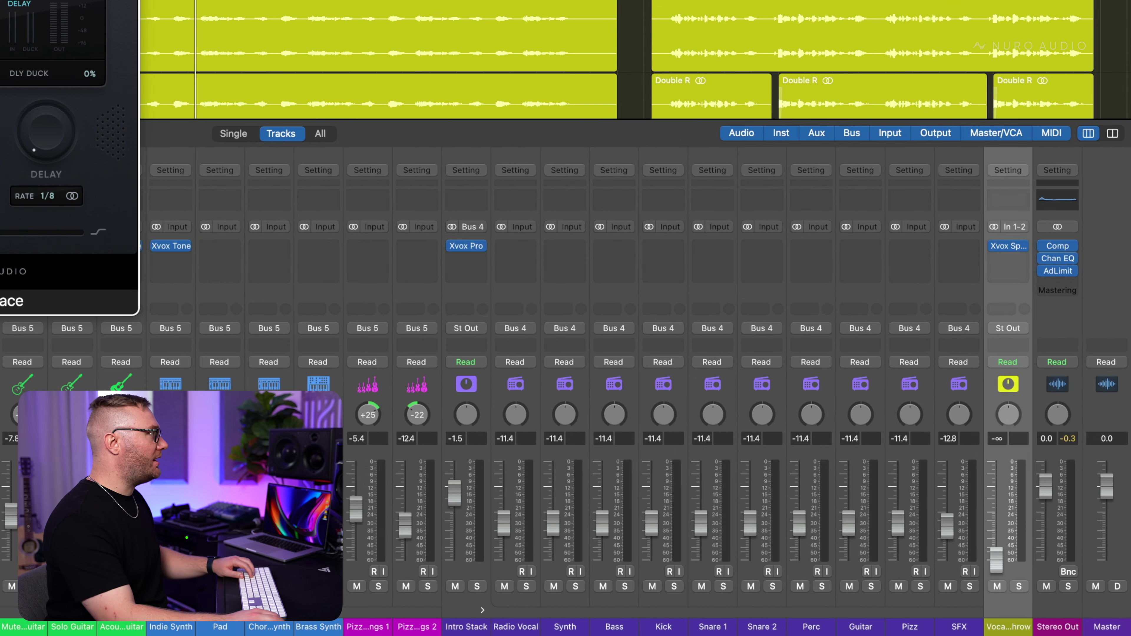
{"action": "left_click", "coordinate": [1010, 226]}
{"action": "mouse_move", "coordinate": [1033, 290]}
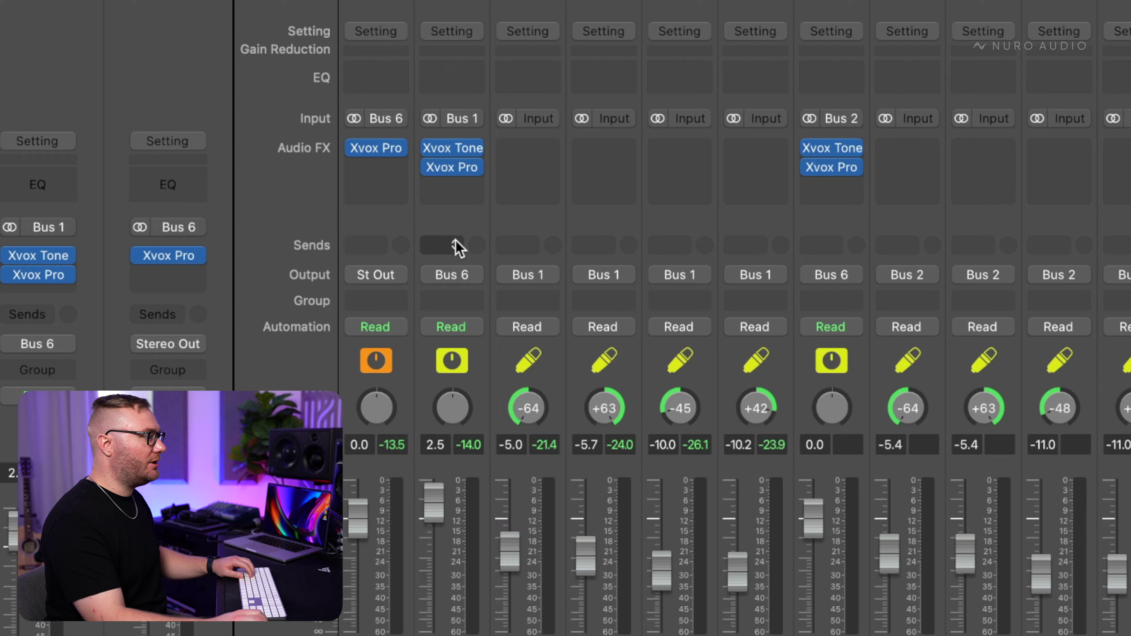
Step: Add a send from the Lead Vocal Stack to the Vocal Delay Throw bus
{"action": "left_click", "coordinate": [456, 245]}
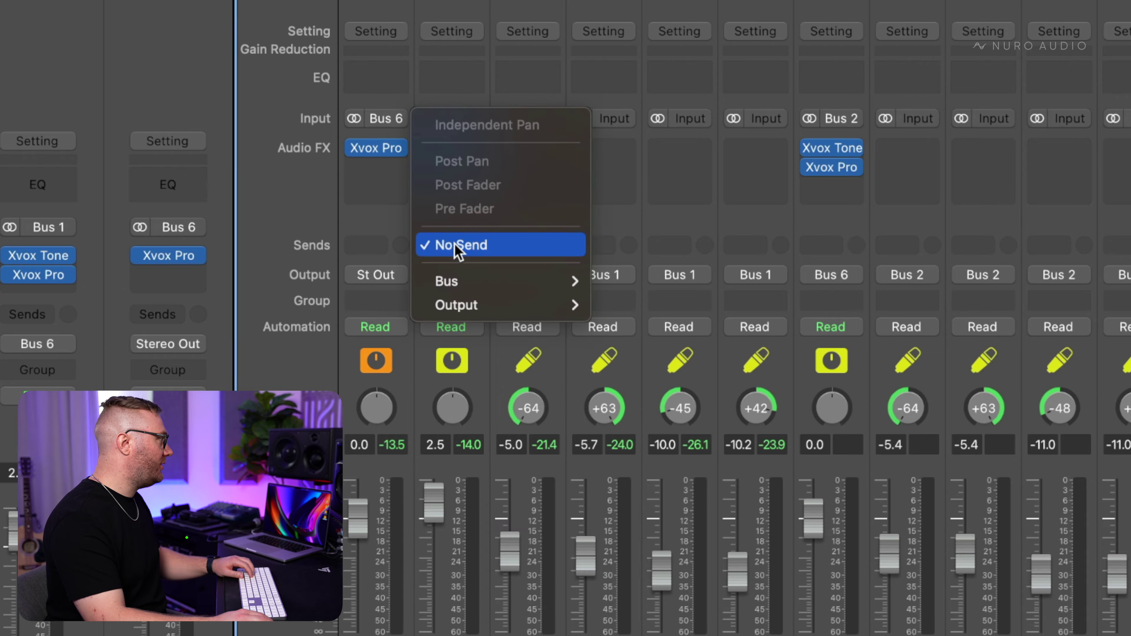
{"action": "mouse_move", "coordinate": [508, 285]}
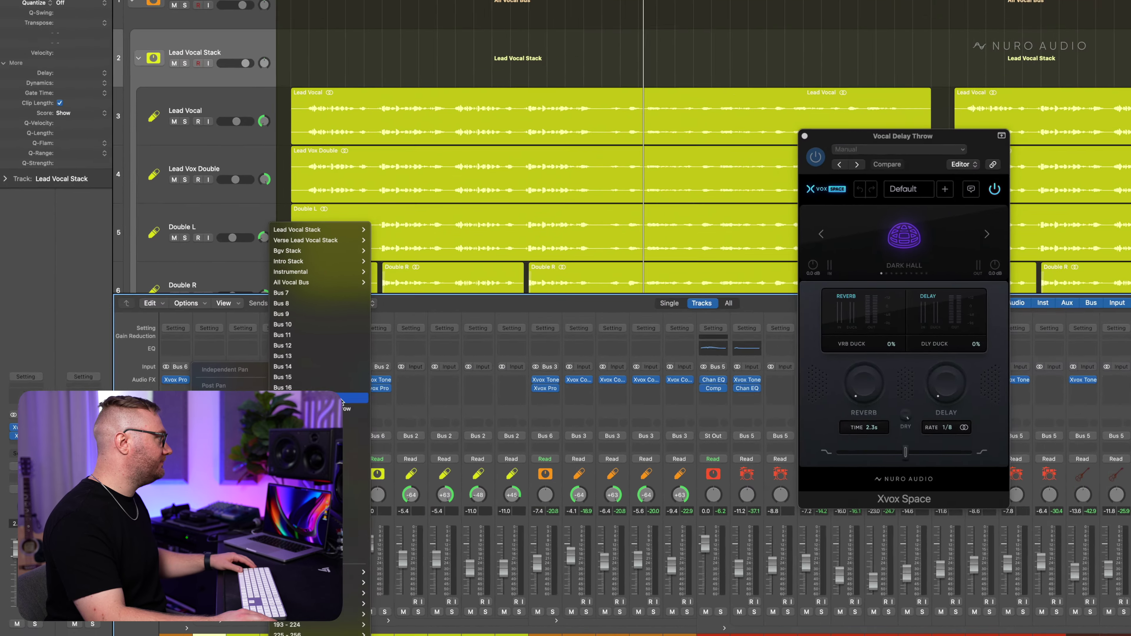
{"action": "left_click", "coordinate": [670, 213]}
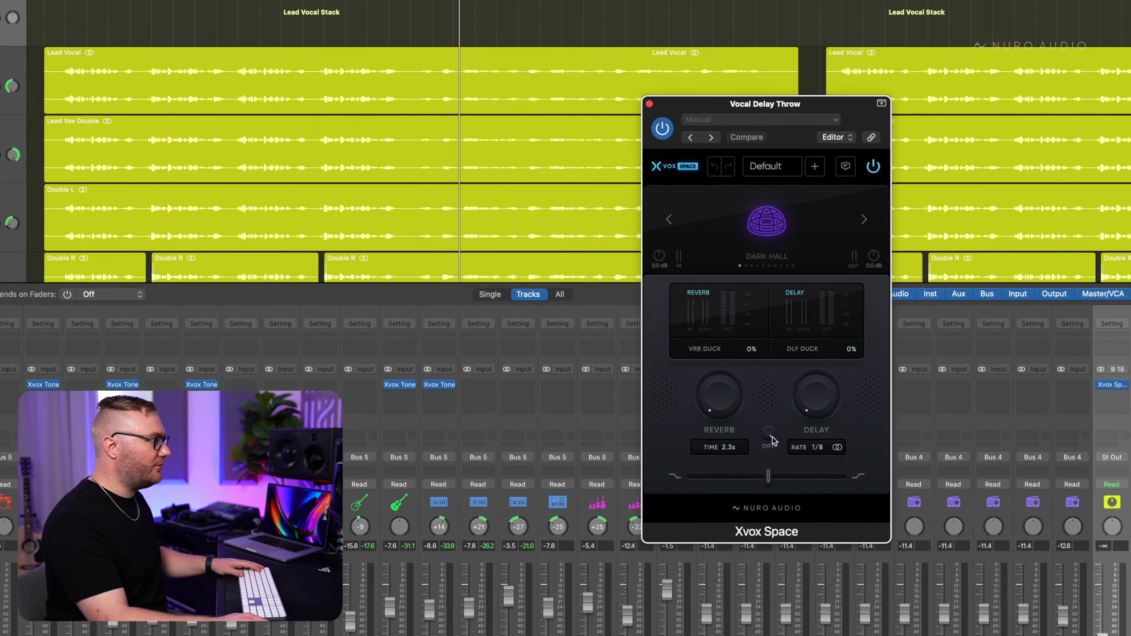
Step: Set Xvox Space's dry level to -∞ dB, its delay amount to maximum and its delay rate to 1/4 during playback
{"action": "left_click_drag", "start_coordinate": [795, 431], "coordinate": [708, 543]}
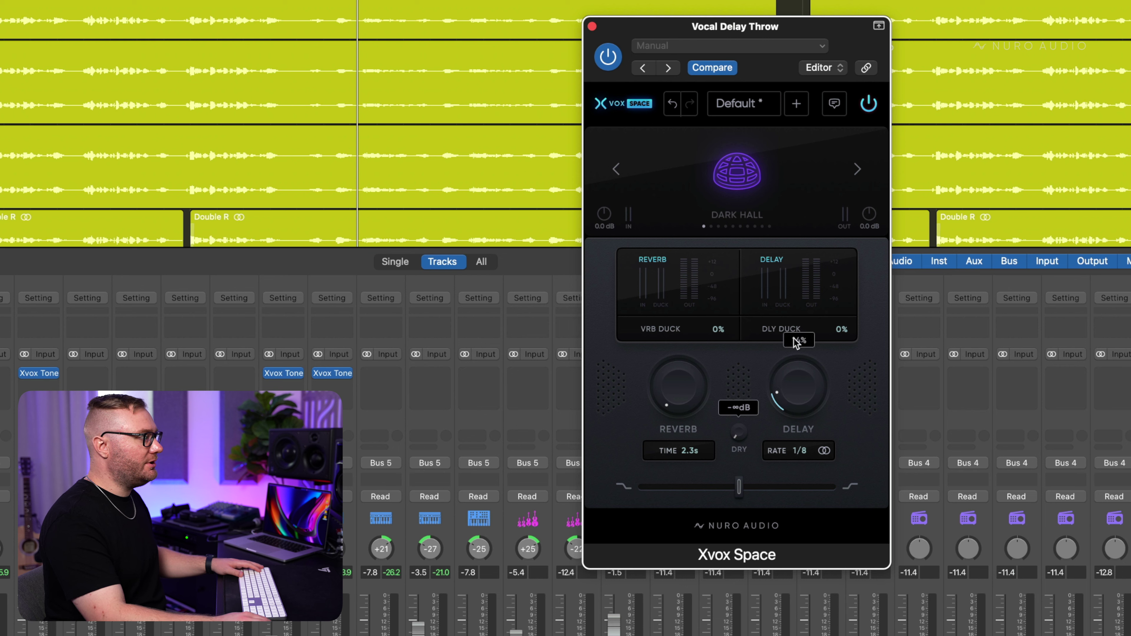
{"action": "key", "text": "space"}
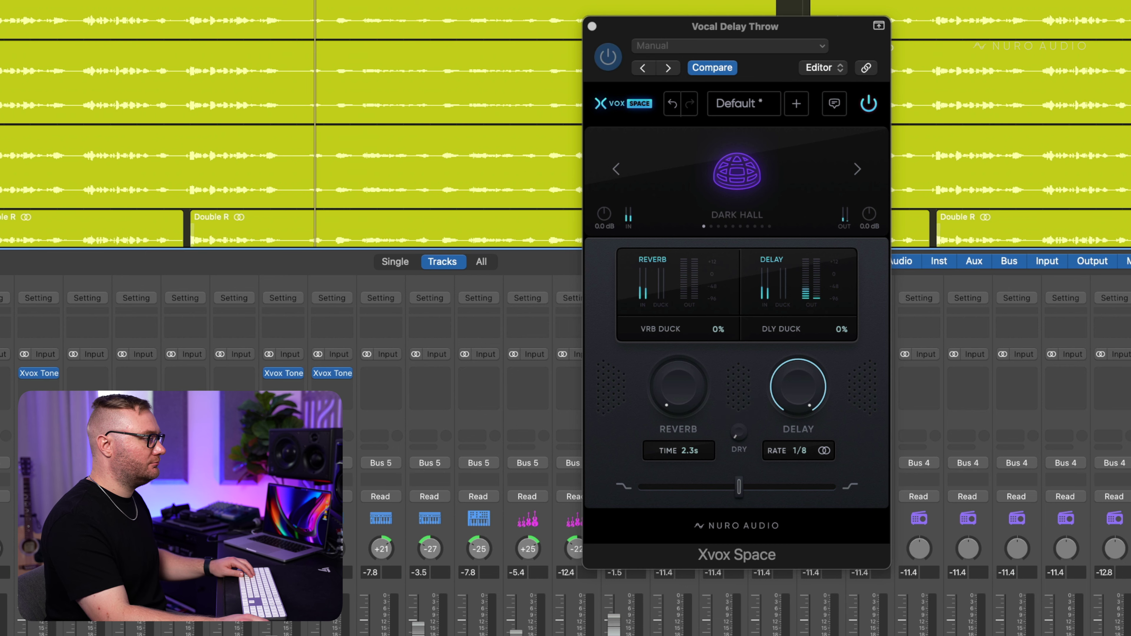
{"action": "left_click_drag", "start_coordinate": [799, 453], "coordinate": [820, 397]}
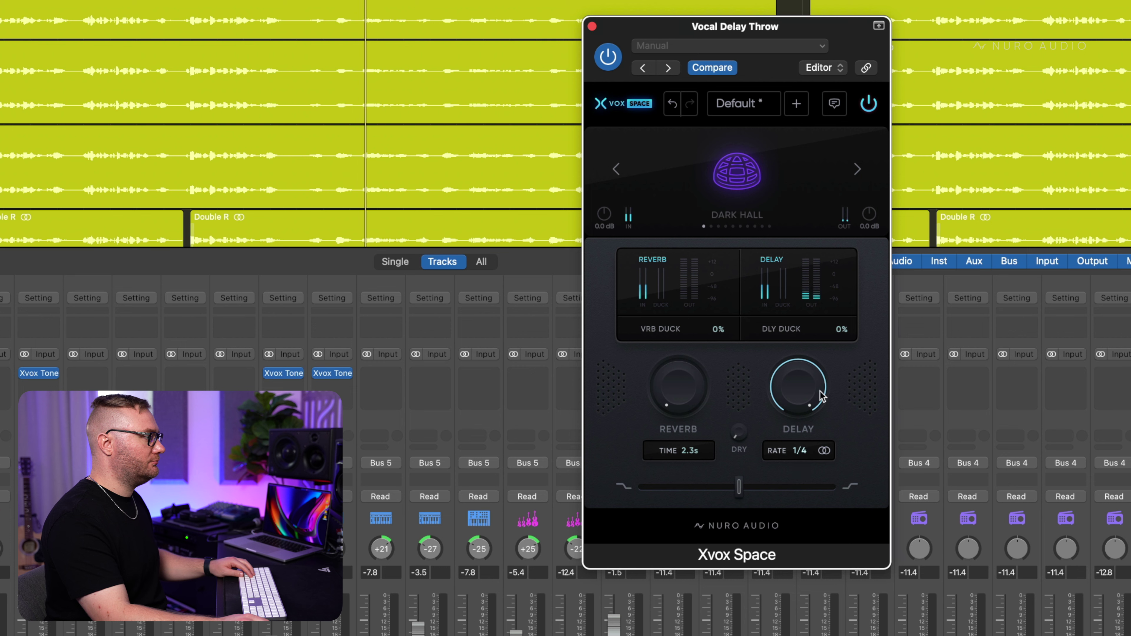
Step: Select the Plate reverb in Xvox Space and switch its delay to mono with a 1/2 rate while auditioning the vocal
{"action": "left_click", "coordinate": [856, 170]}
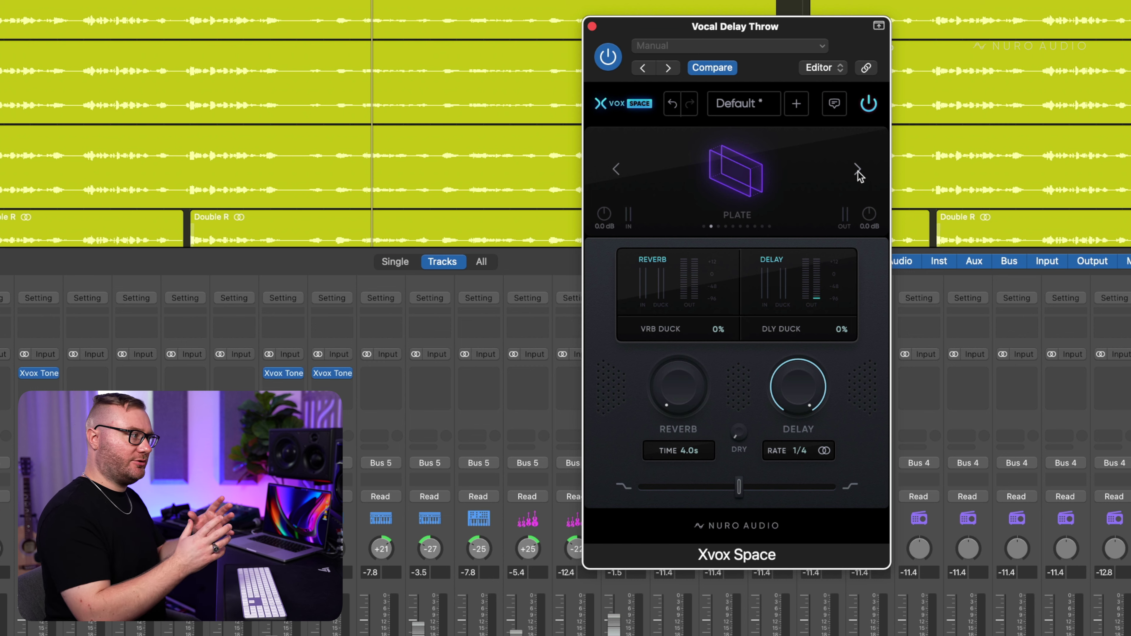
{"action": "key", "text": "space"}
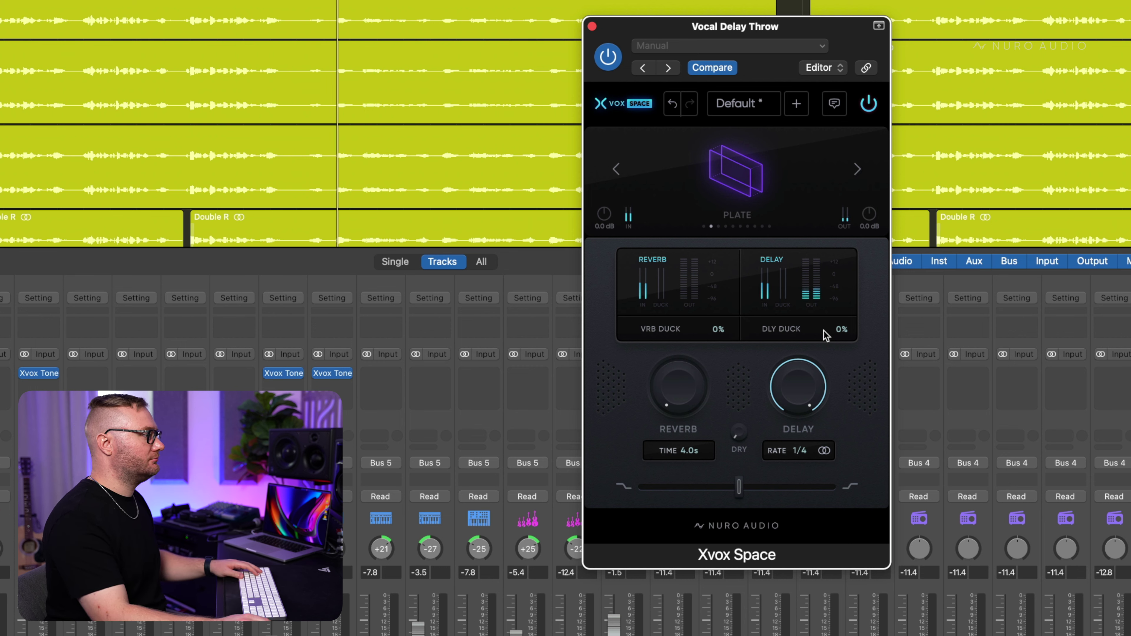
{"action": "left_click", "coordinate": [824, 451]}
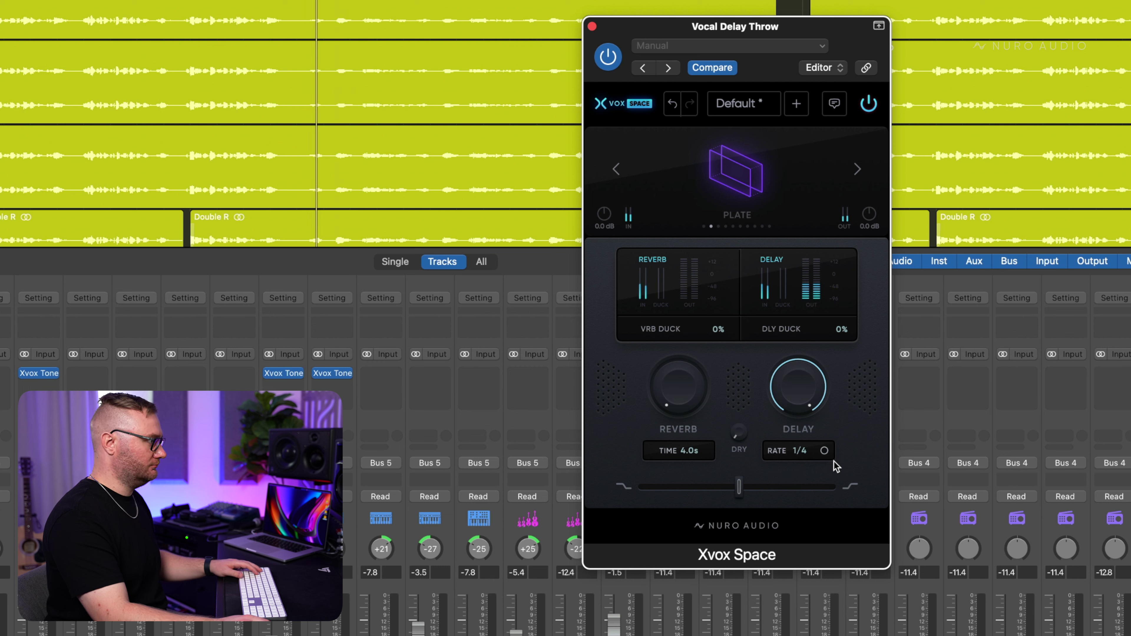
{"action": "left_click_drag", "start_coordinate": [803, 451], "coordinate": [826, 393]}
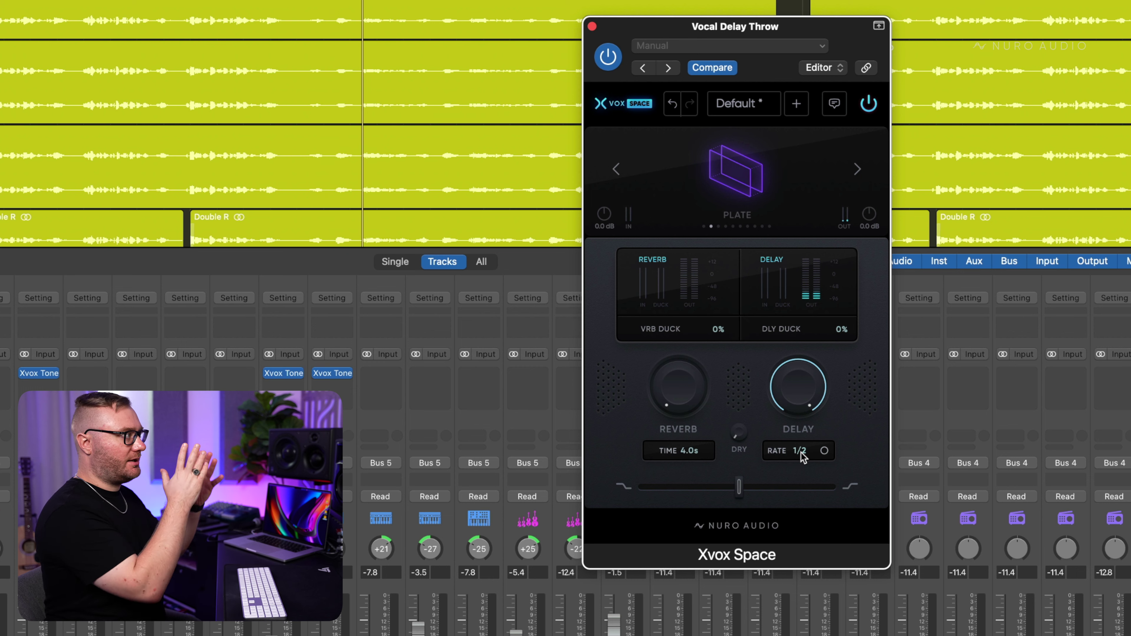
{"action": "key", "text": "space"}
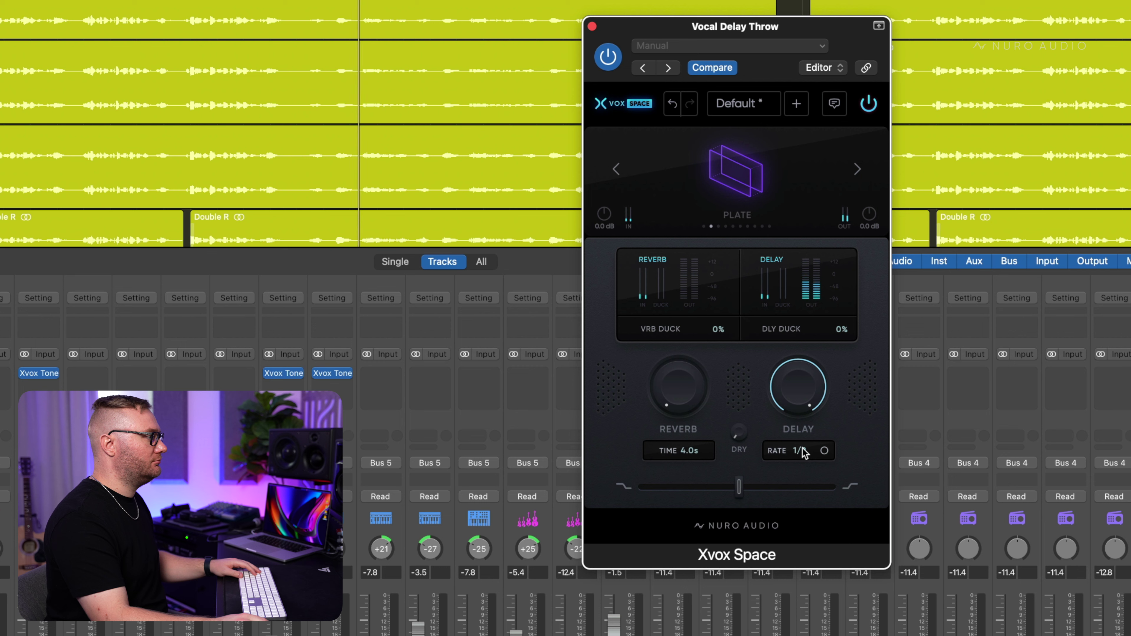
Step: Reduce Xvox Space's delay amount below 82% and shift its filter to about -35% toward the low-pass side
{"action": "left_click_drag", "start_coordinate": [802, 387], "coordinate": [799, 435]}
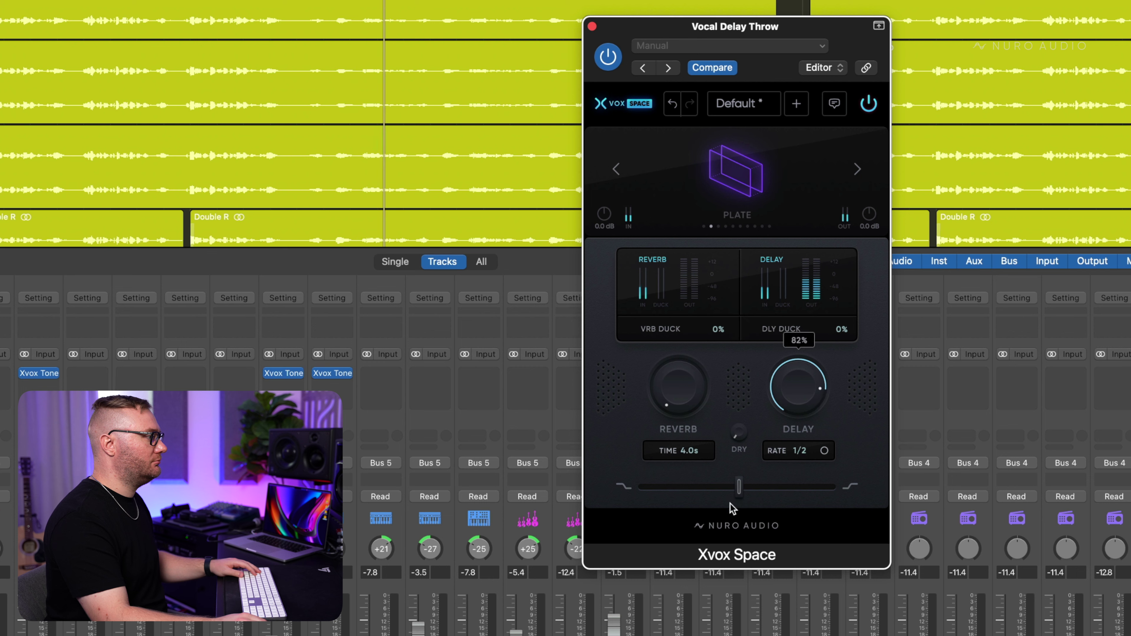
{"action": "left_click_drag", "start_coordinate": [804, 370], "coordinate": [797, 414]}
{"action": "left_click_drag", "start_coordinate": [738, 486], "coordinate": [706, 493]}
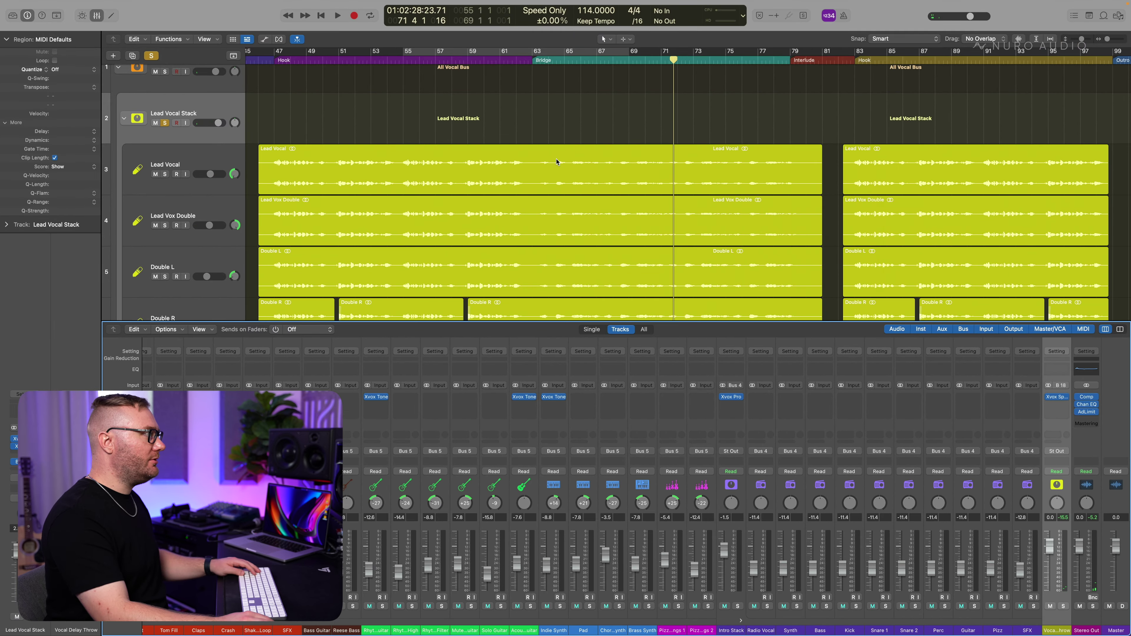
Step: Show track automation and choose the Vocal Delay Throw send level as the Lead Vocal Stack's automation parameter
{"action": "key", "text": "super+Right"}
{"action": "key", "text": "super+Right"}
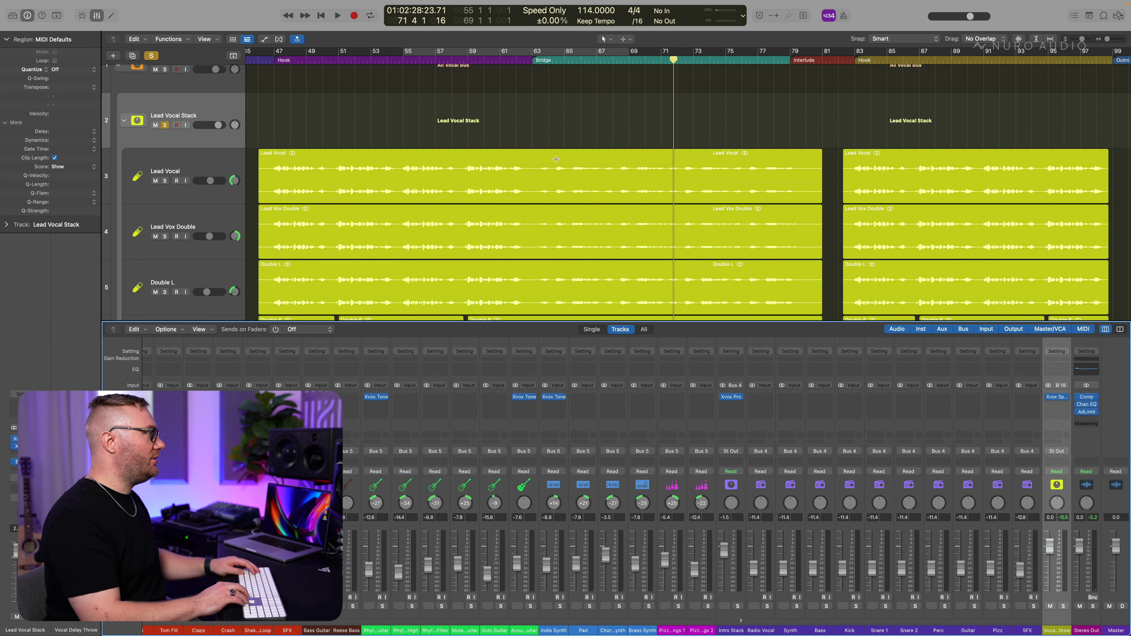
{"action": "scroll", "coordinate": [535, 165], "scroll_direction": "left", "scroll_amount": 3}
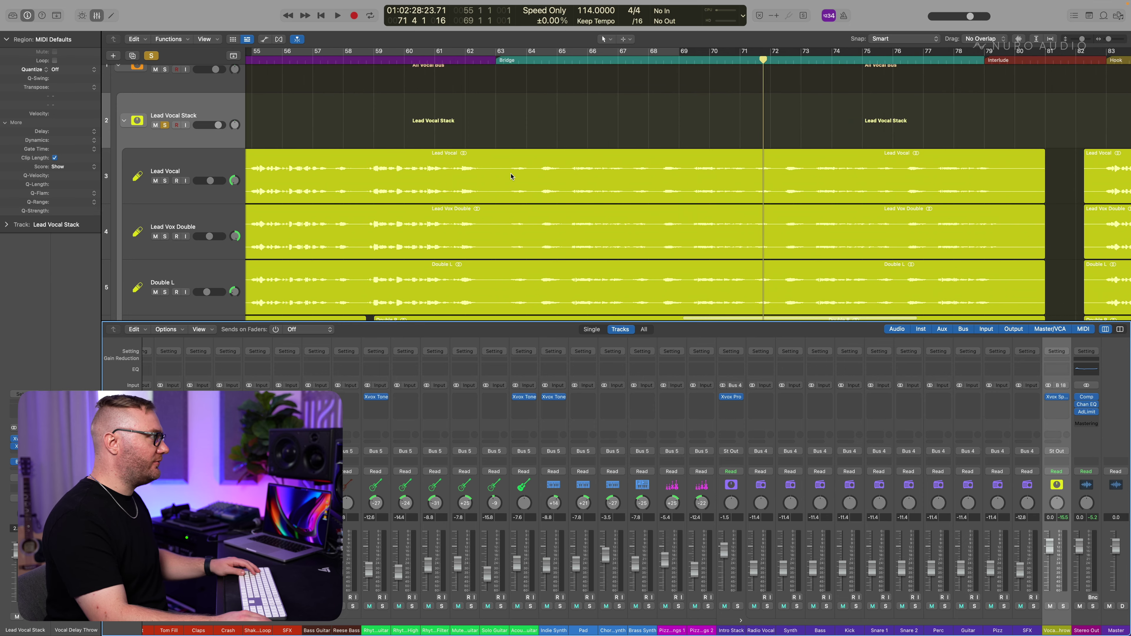
{"action": "key", "text": "a"}
{"action": "left_click", "coordinate": [212, 130]}
{"action": "mouse_move", "coordinate": [226, 197]}
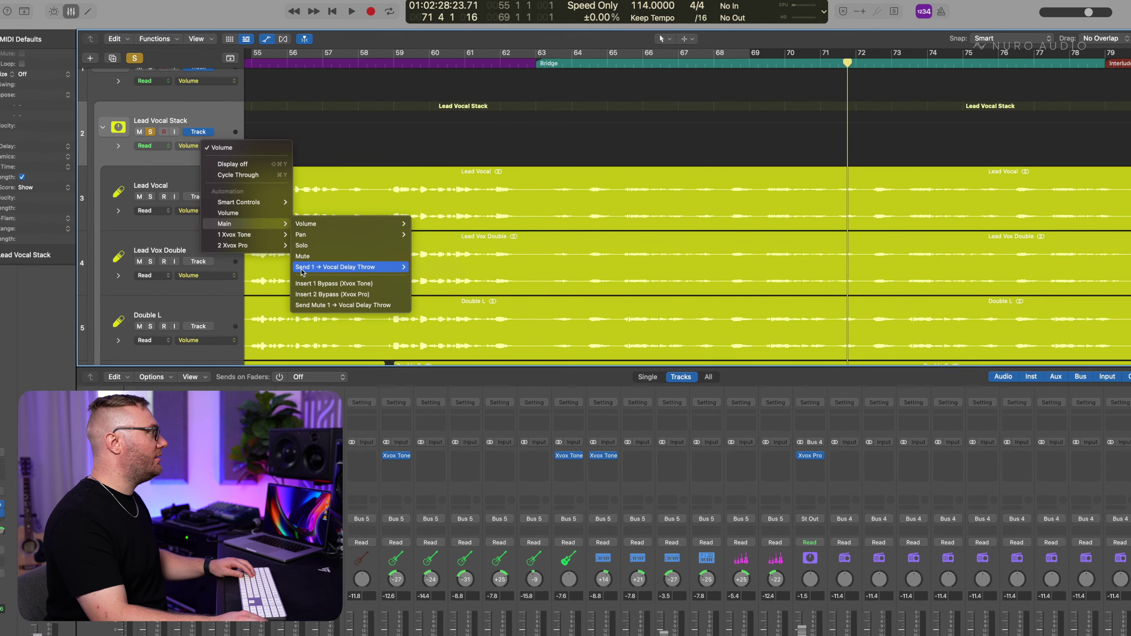
{"action": "left_click", "coordinate": [407, 235]}
Step: Automate the Lead Vocal Stack's delay send at +0.0 dB from about bar 63 to 65 and -∞ elsewhere, and play it back
{"action": "left_click", "coordinate": [559, 116]}
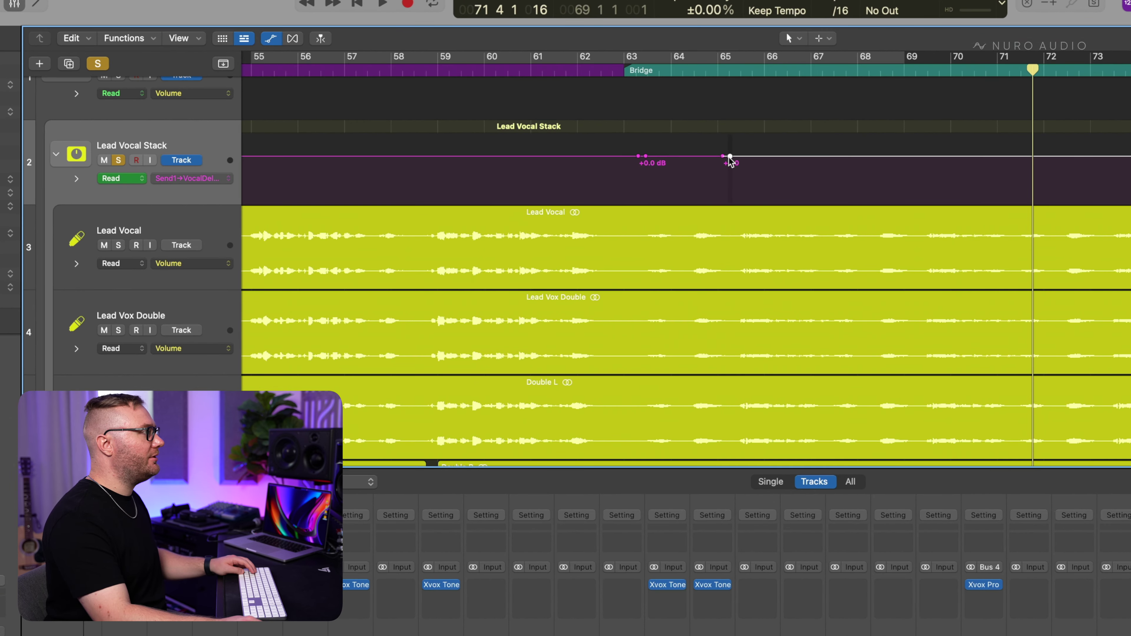
{"action": "left_click_drag", "start_coordinate": [736, 161], "coordinate": [731, 198]}
{"action": "key", "text": "shift+space"}
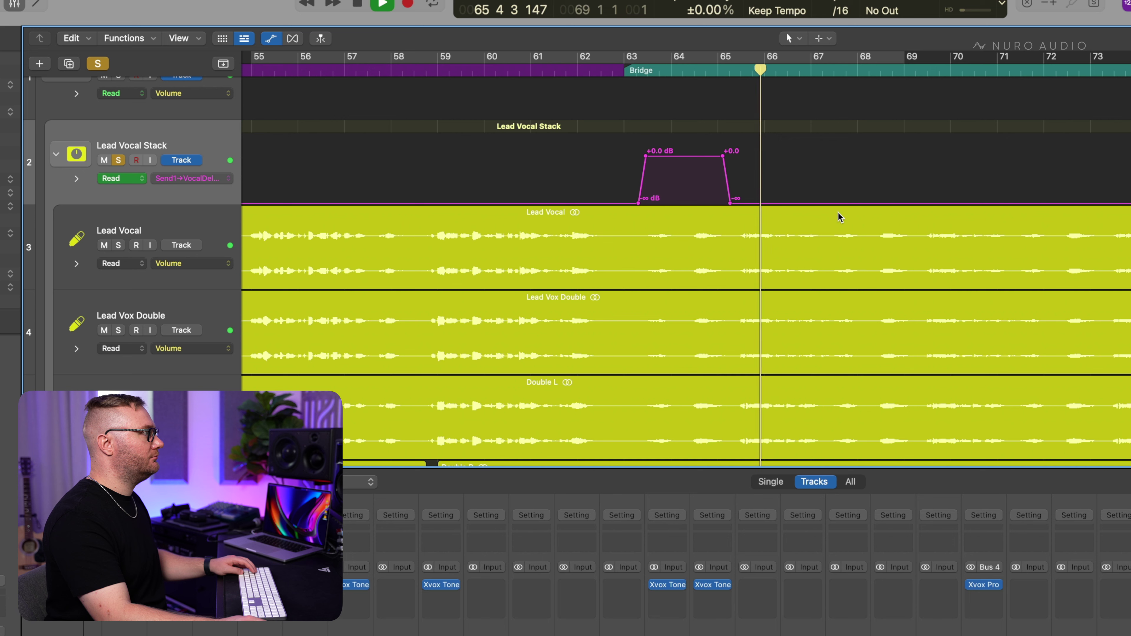
Step: Automate a second +0.0 dB send throw from about bar 67 to 69 and copy both throws to about bars 71–77
{"action": "left_click", "coordinate": [828, 203]}
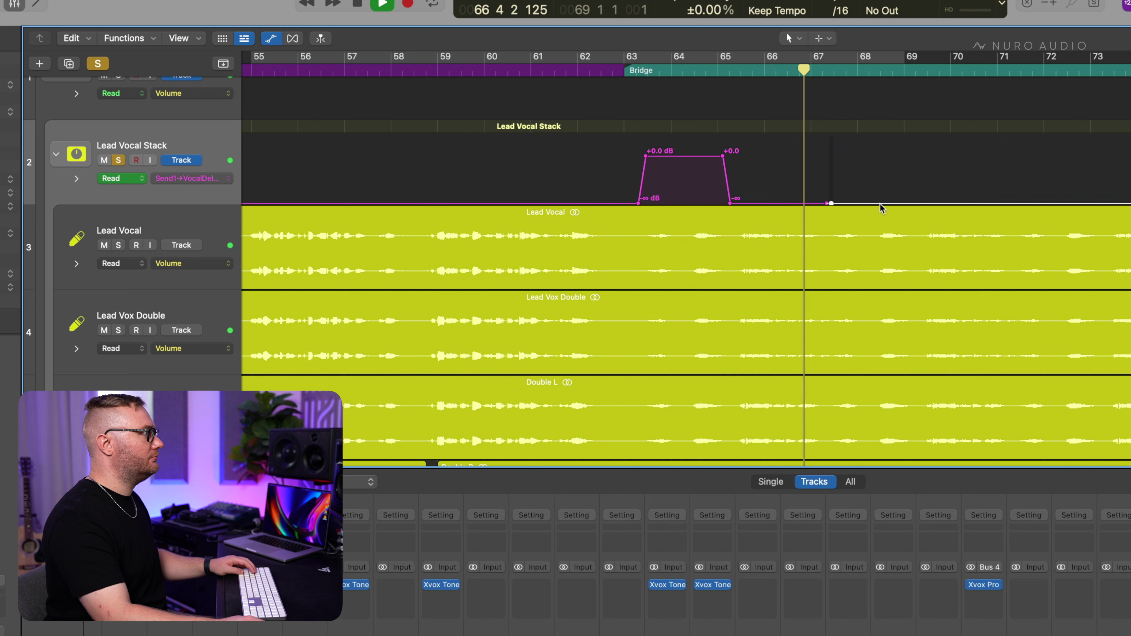
{"action": "left_click_drag", "start_coordinate": [831, 203], "coordinate": [830, 156]}
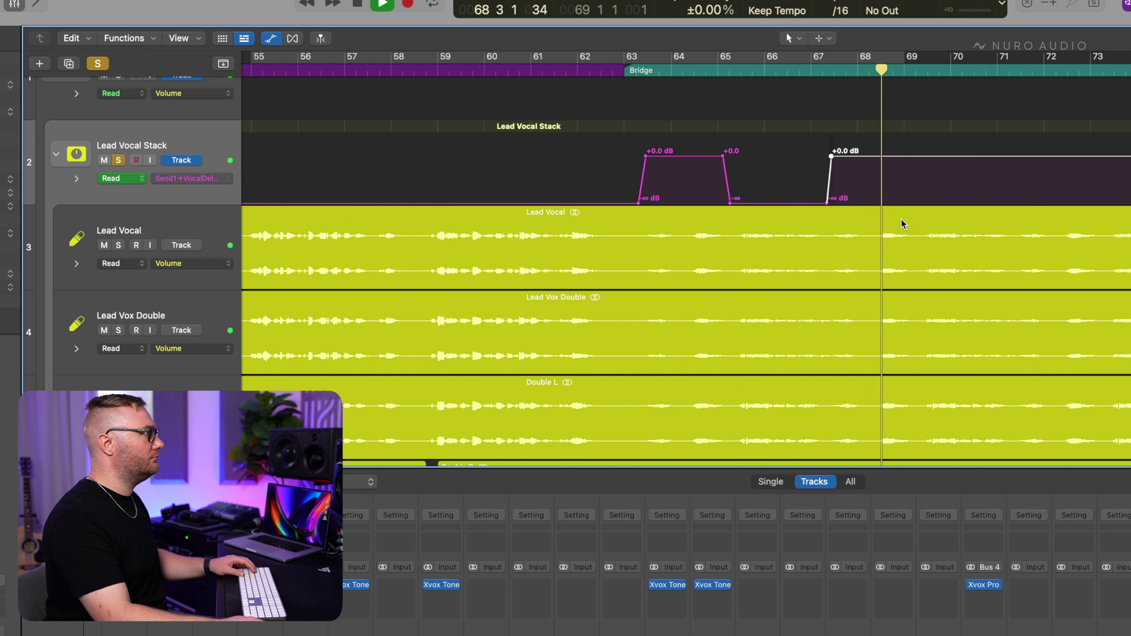
{"action": "left_click", "coordinate": [909, 156]}
{"action": "left_click_drag", "start_coordinate": [911, 157], "coordinate": [911, 205]}
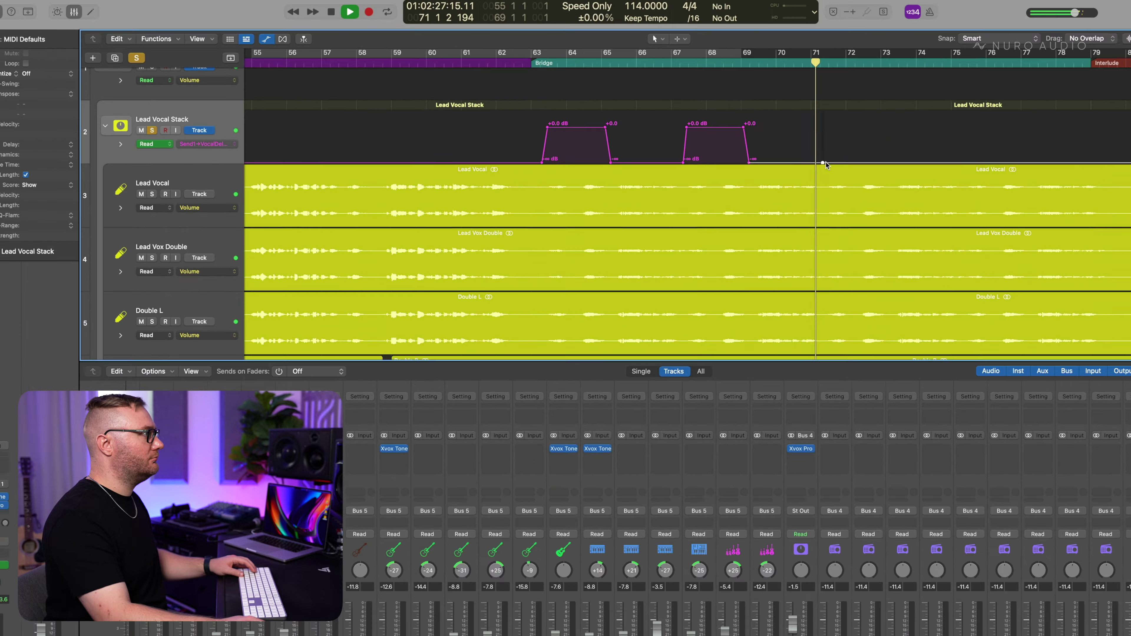
{"action": "key", "text": "space"}
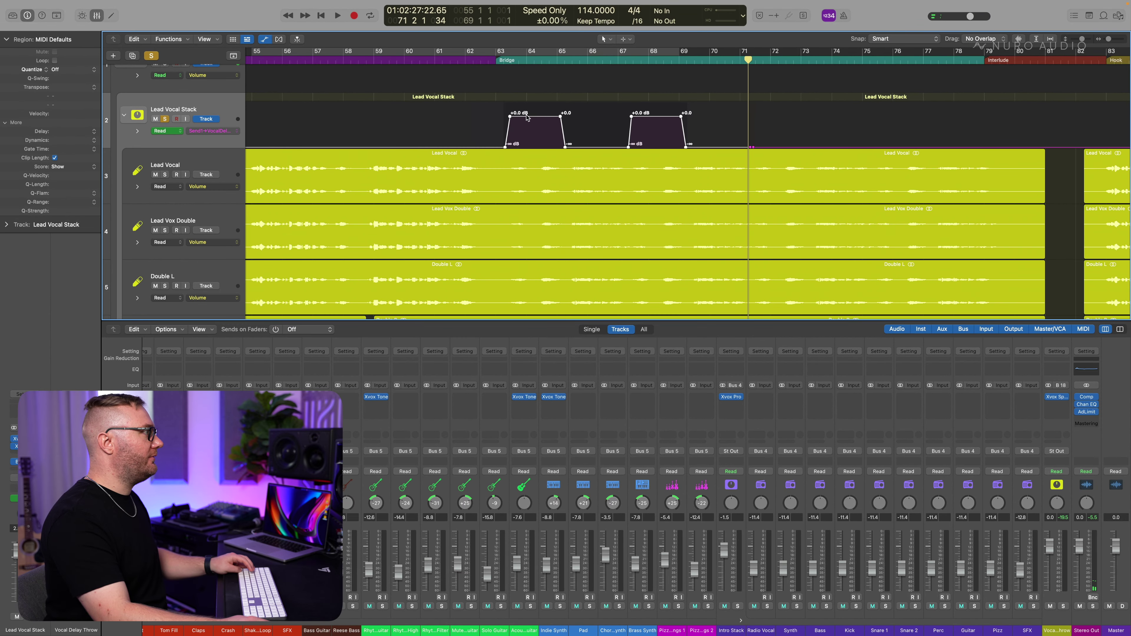
{"action": "left_click_drag", "start_coordinate": [688, 150], "coordinate": [941, 149]}
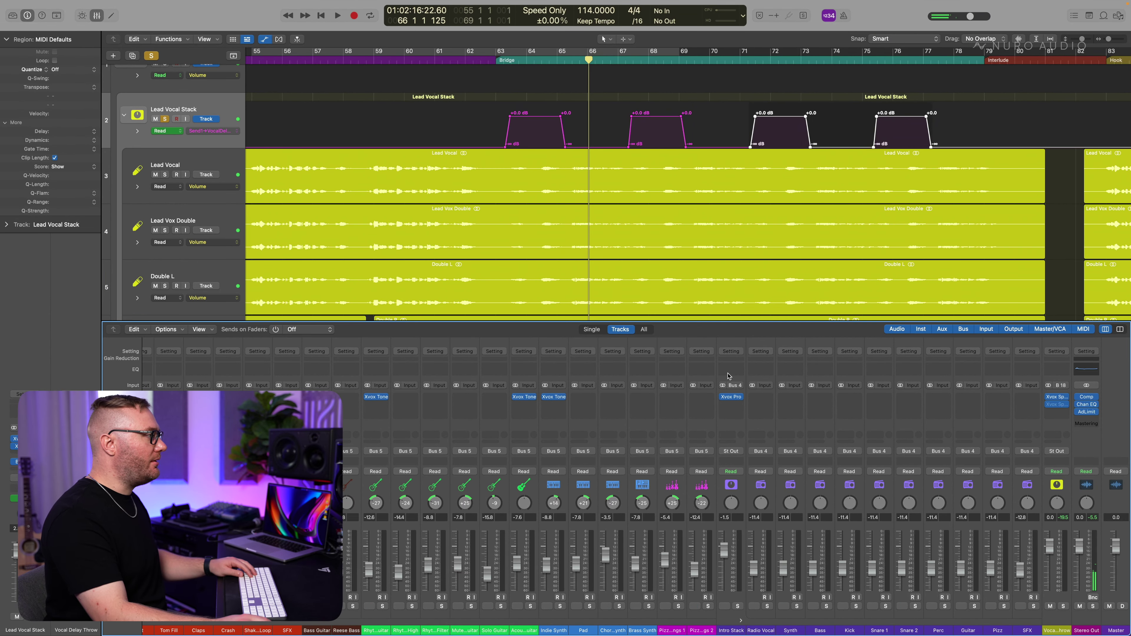
Step: Insert a second Xvox Space on Vocal Delay Throw with reverb at 63% and audition reverb types from Dark Hall through Plate
{"action": "left_click", "coordinate": [1056, 404]}
{"action": "left_click_drag", "start_coordinate": [448, 114], "coordinate": [666, 213]}
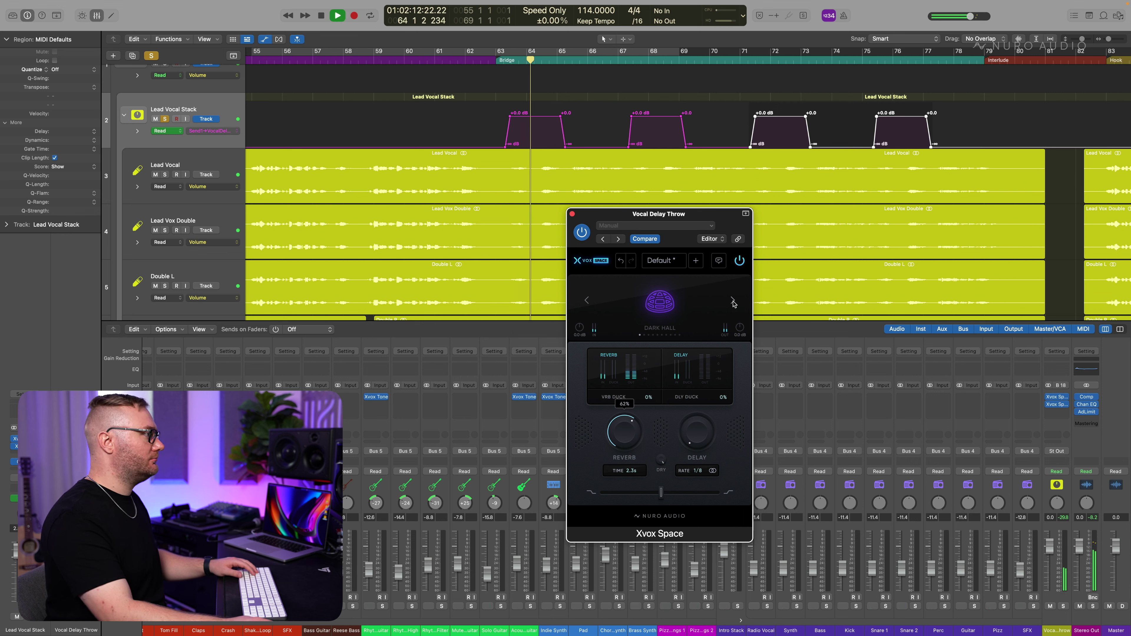
{"action": "left_click", "coordinate": [733, 301]}
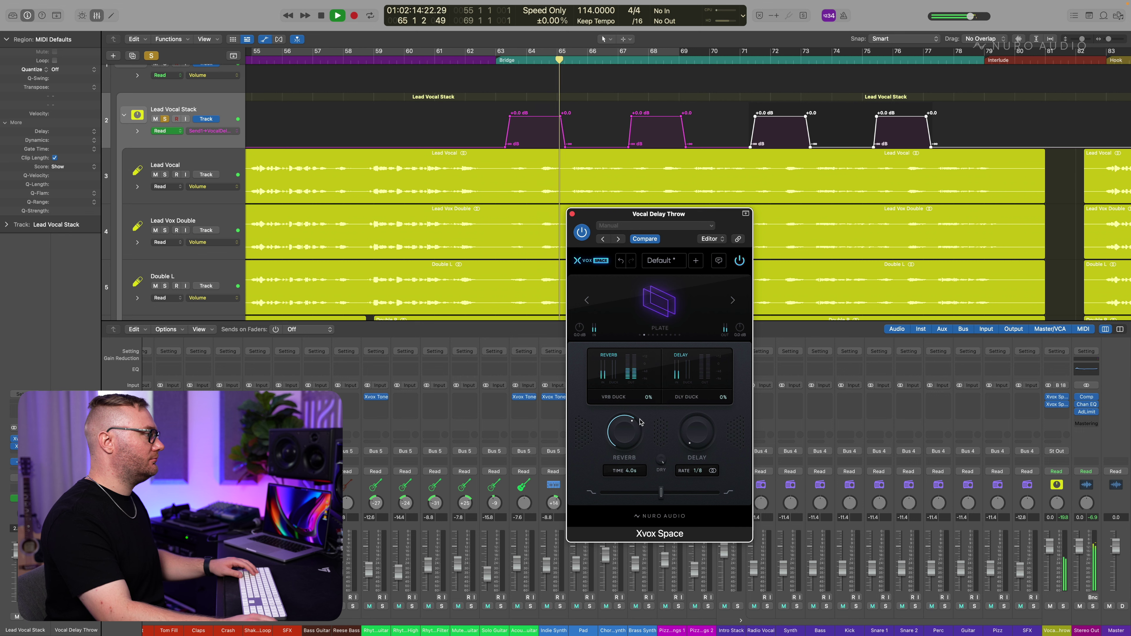
{"action": "left_click", "coordinate": [732, 301]}
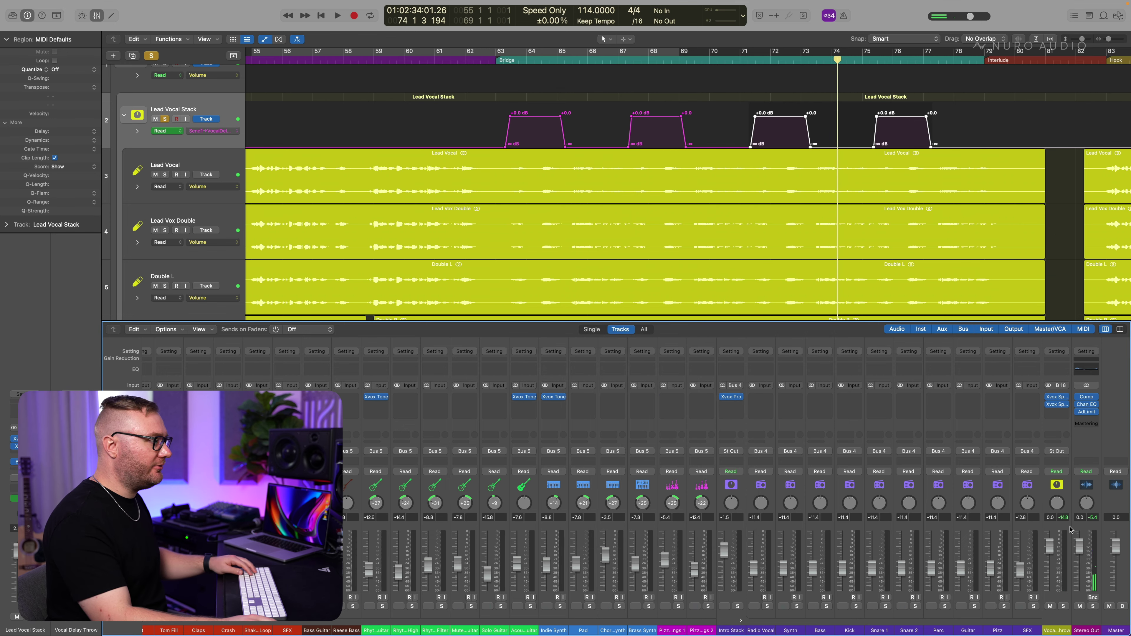
Step: Play the Bridge in the full mix to audition the vocal delay throws, with the whole arrangement in view
{"action": "scroll", "coordinate": [824, 464], "scroll_direction": "left", "scroll_amount": 10}
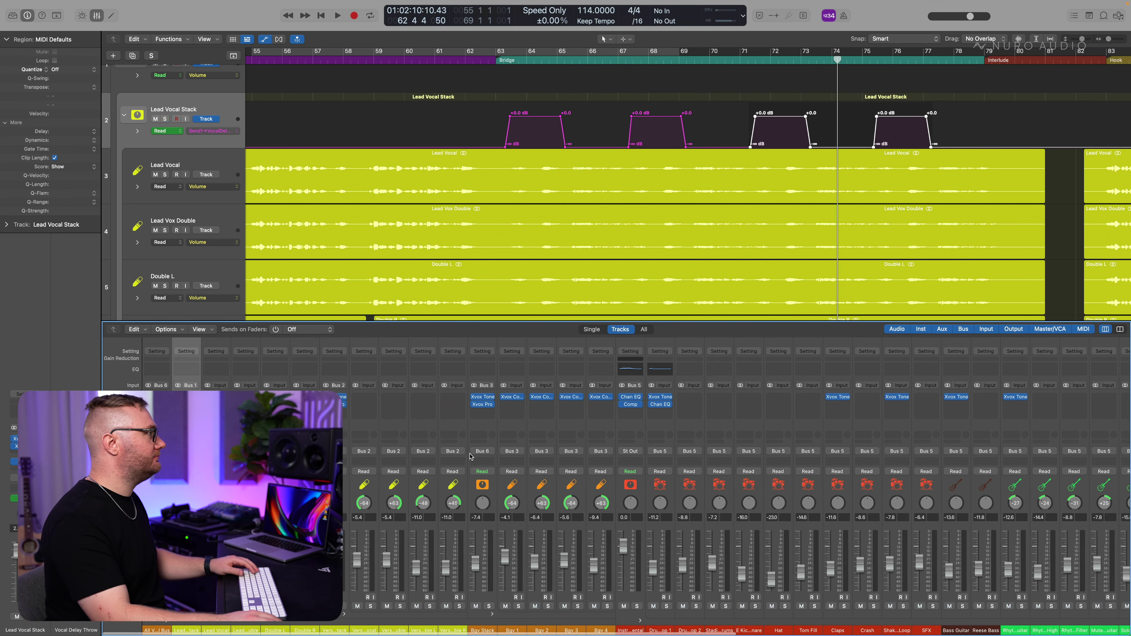
{"action": "key", "text": "space"}
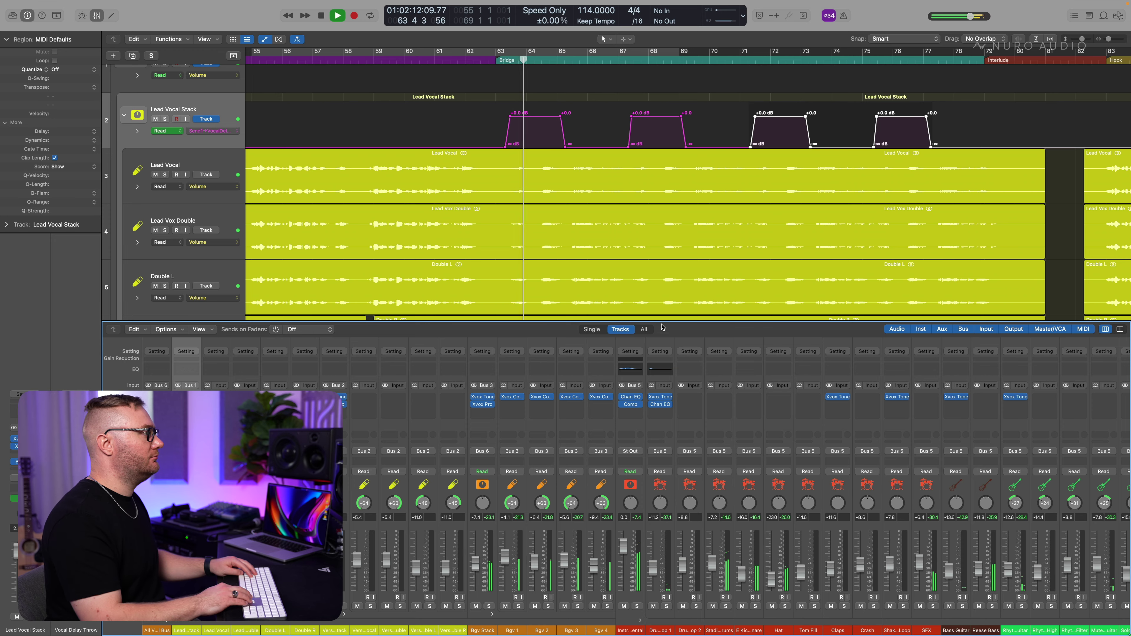
{"action": "key", "text": "z"}
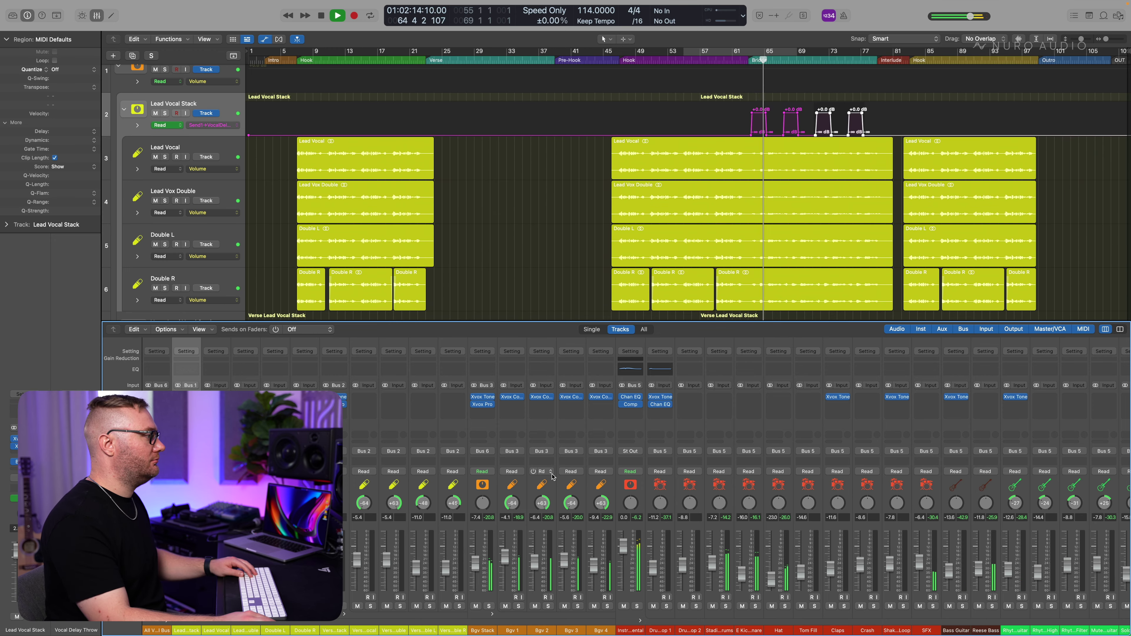
{"action": "scroll", "coordinate": [552, 476], "scroll_direction": "right", "scroll_amount": 10}
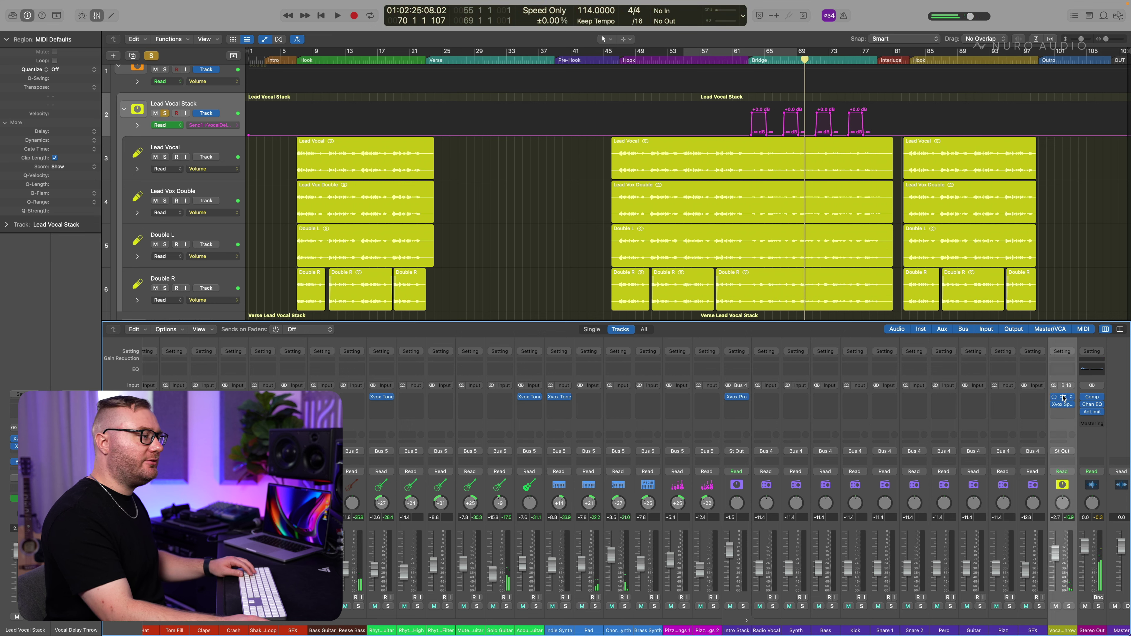
Step: On Vocal Delay Throw, set Xvox Space's delay rate to 1/4 and its filter toward high-pass, and lower Xvox Comp's output
{"action": "left_click", "coordinate": [1064, 398]}
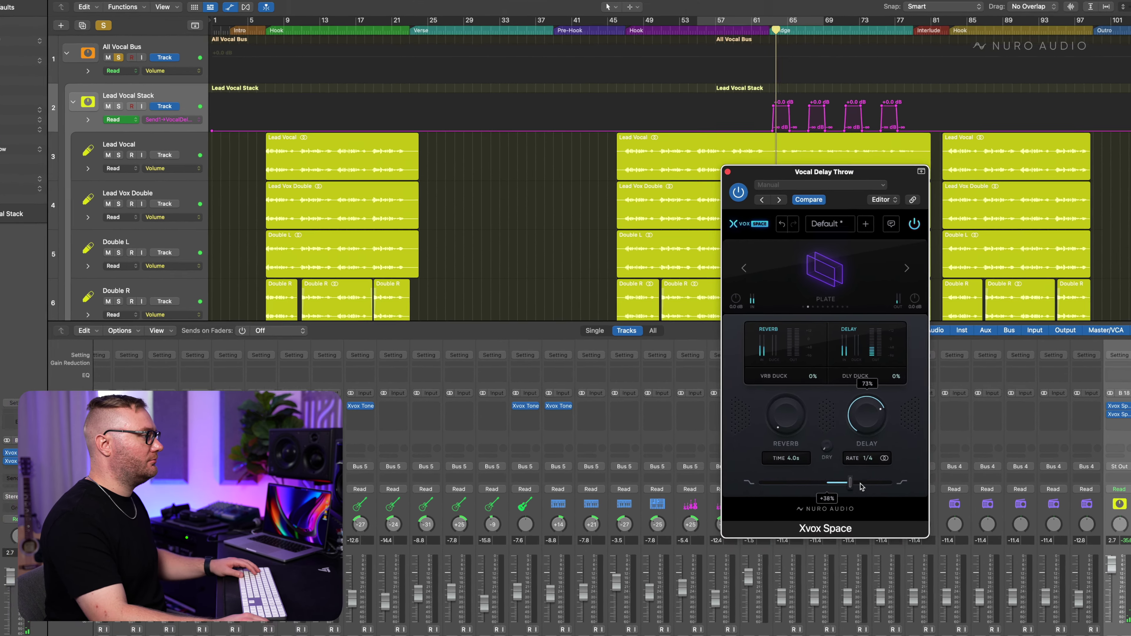
{"action": "left_click_drag", "start_coordinate": [779, 466], "coordinate": [837, 467]}
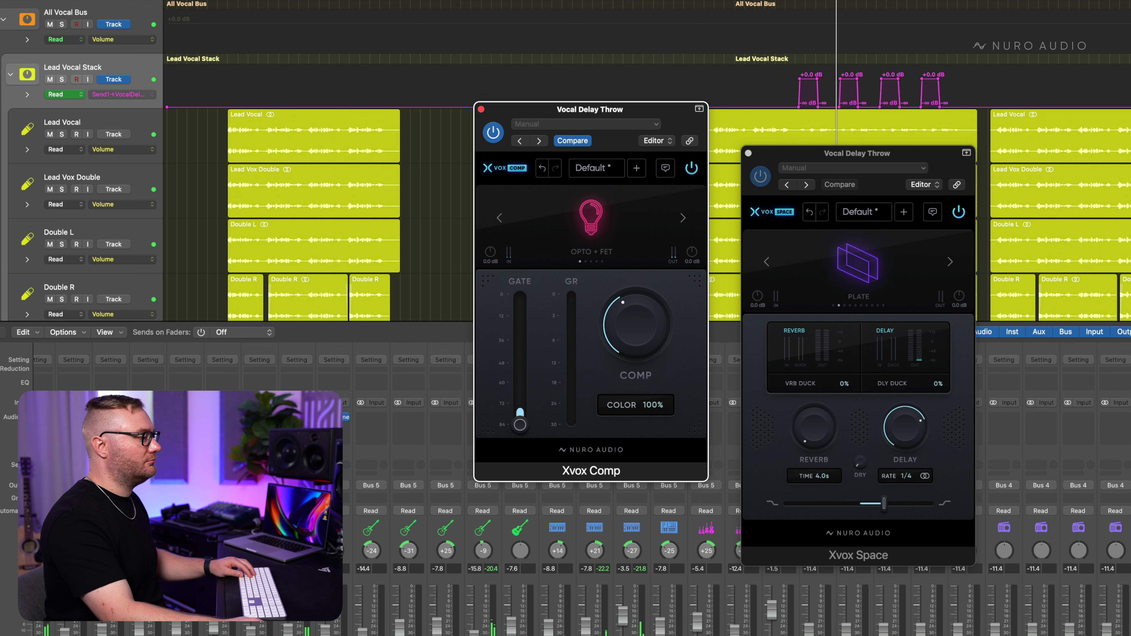
{"action": "left_click_drag", "start_coordinate": [691, 252], "coordinate": [690, 285]}
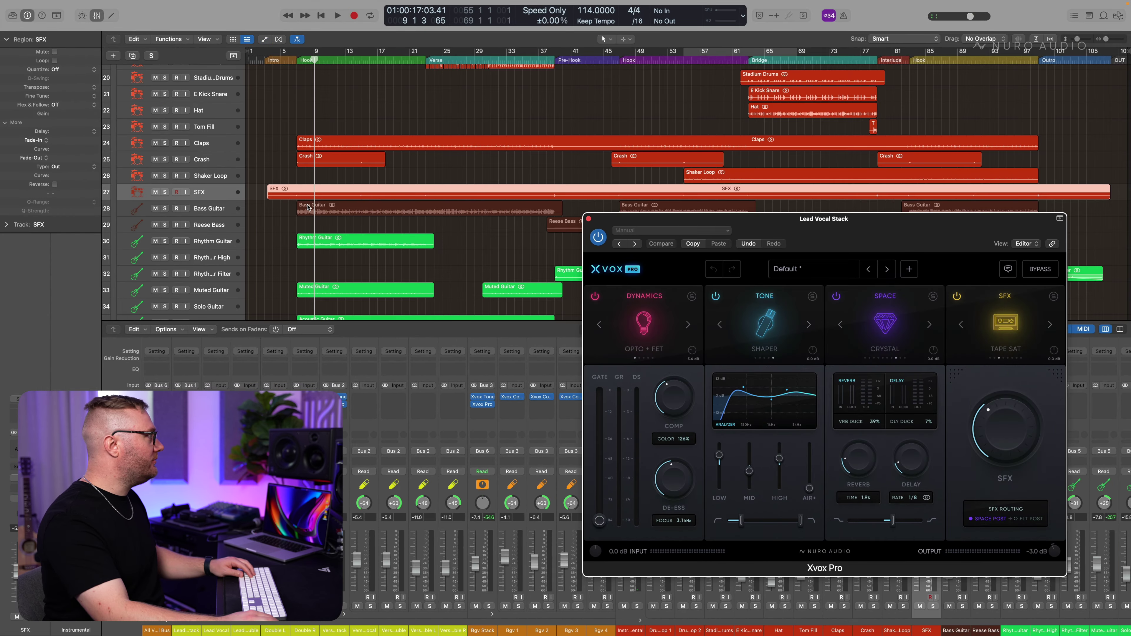
Step: Raise the Space reverb to 28% and increase the delay in the Lead Vocal Stack's Xvox Pro, and check its Bus 18 send
{"action": "scroll", "coordinate": [284, 111], "scroll_direction": "up", "scroll_amount": 10}
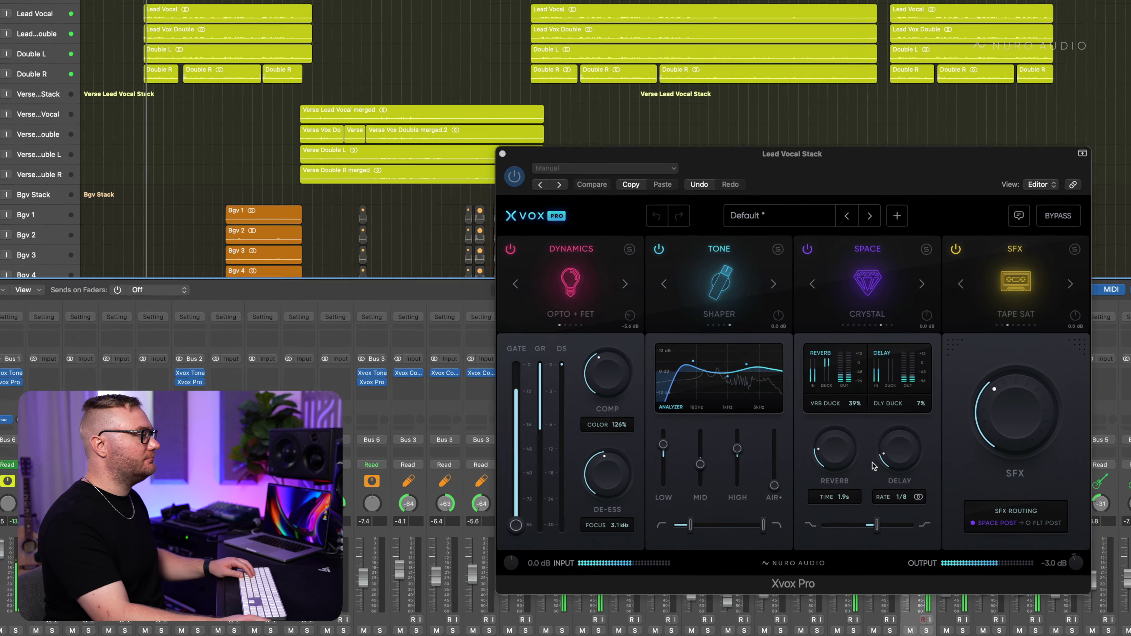
{"action": "left_click_drag", "start_coordinate": [862, 462], "coordinate": [863, 448]}
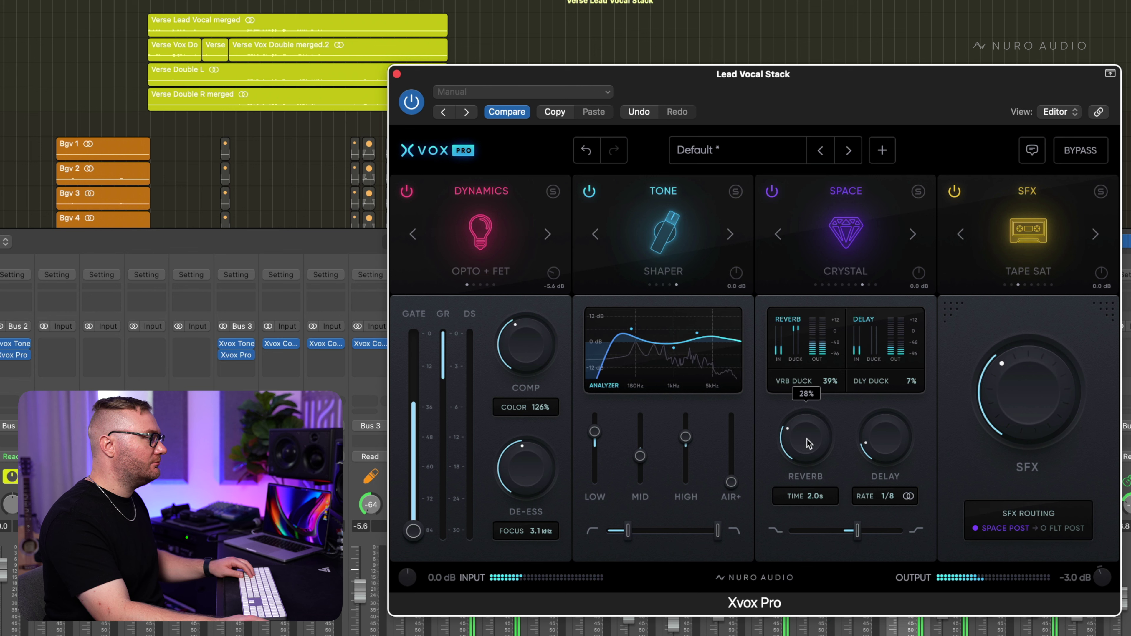
{"action": "left_click_drag", "start_coordinate": [883, 428], "coordinate": [883, 416]}
{"action": "mouse_move", "coordinate": [811, 444]}
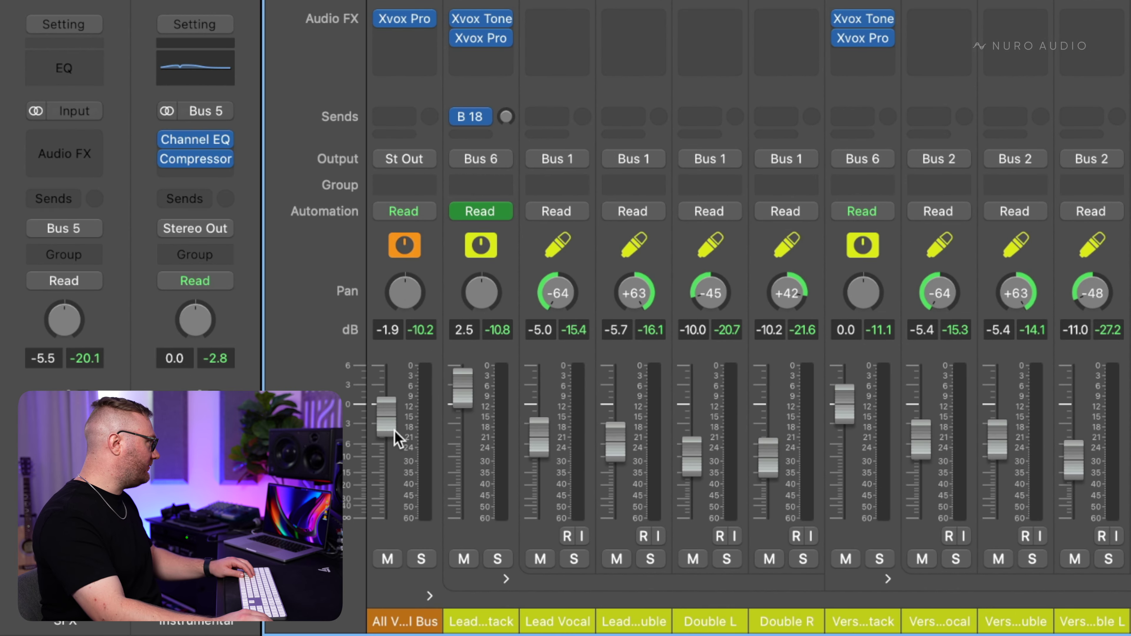
{"action": "left_click_drag", "start_coordinate": [506, 116], "coordinate": [505, 115]}
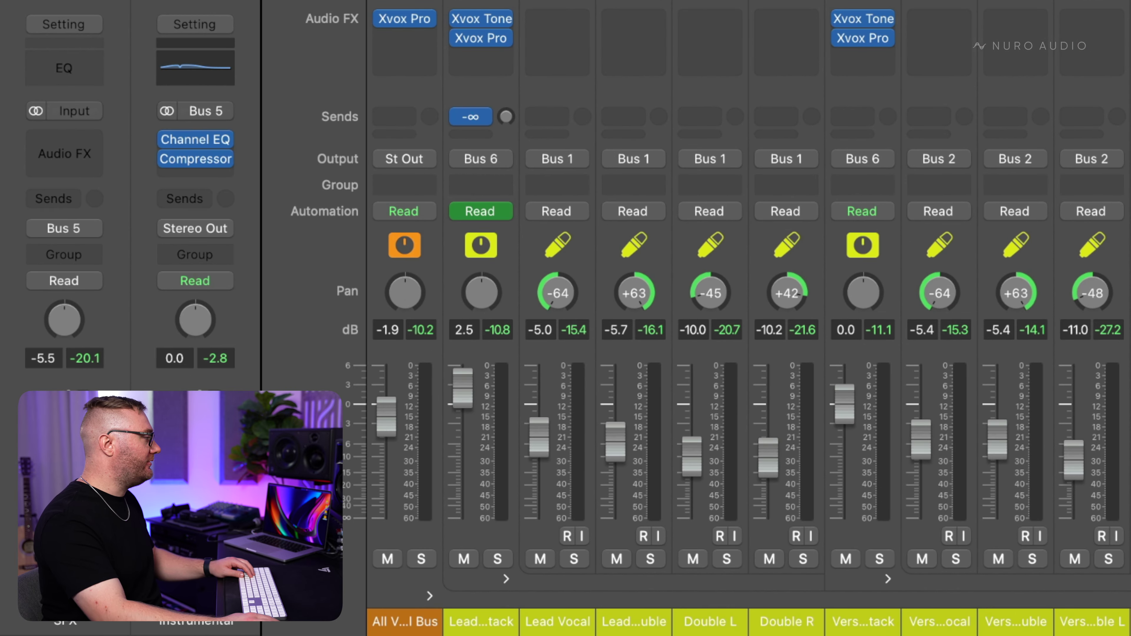
{"action": "key", "text": "space"}
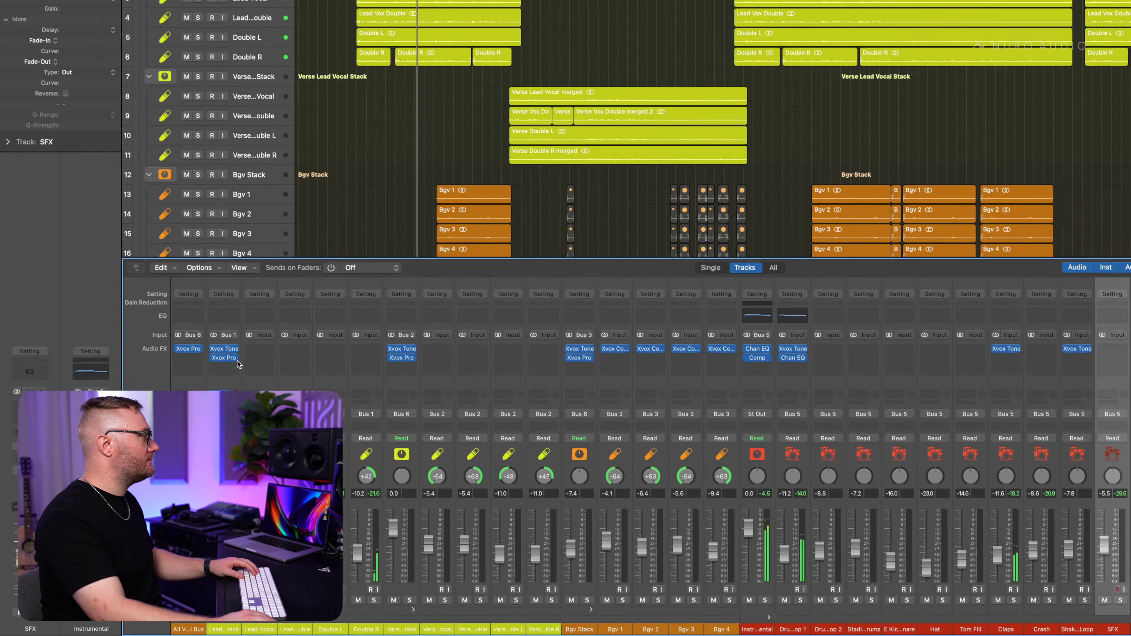
{"action": "scroll", "coordinate": [636, 523], "scroll_direction": "right", "scroll_amount": 15}
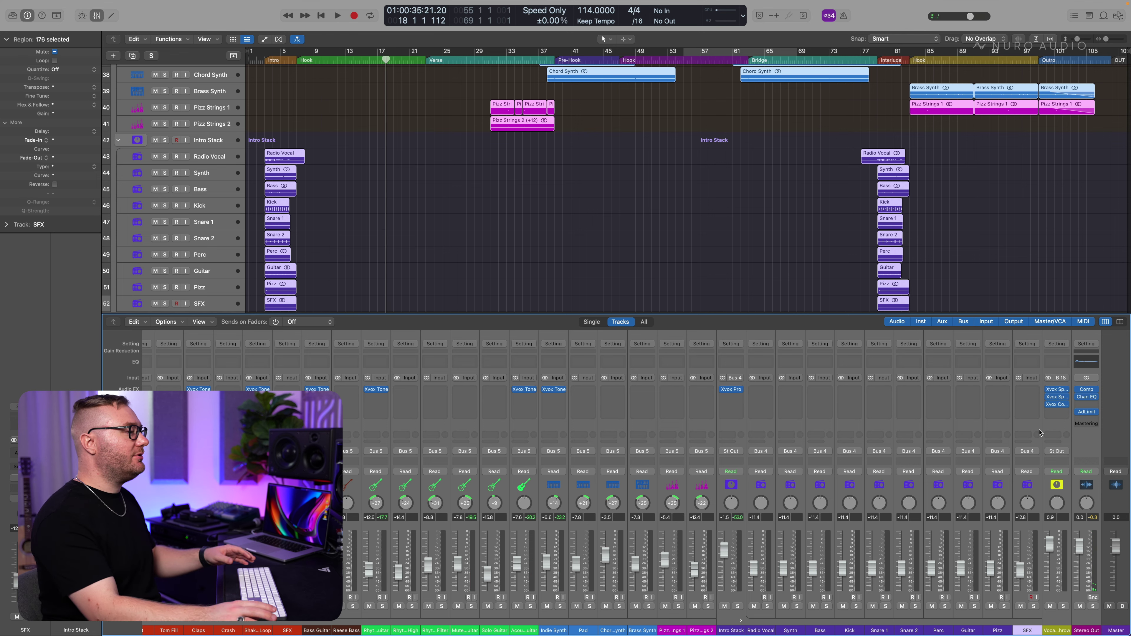
{"action": "scroll", "coordinate": [809, 440], "scroll_direction": "left", "scroll_amount": 15}
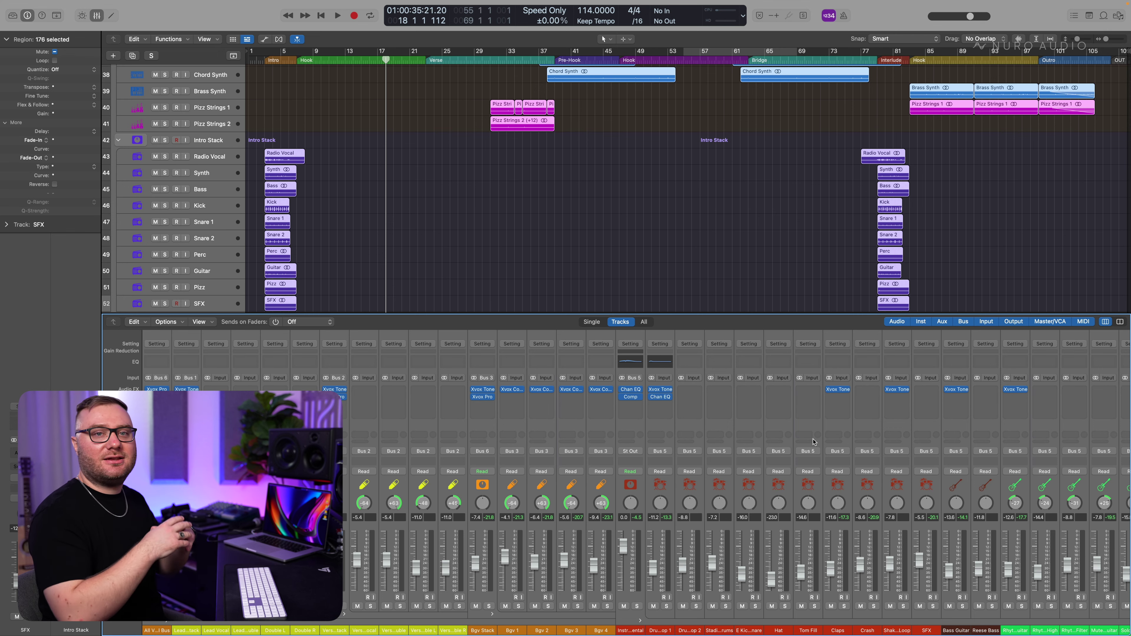
{"action": "scroll", "coordinate": [813, 441], "scroll_direction": "right", "scroll_amount": 8}
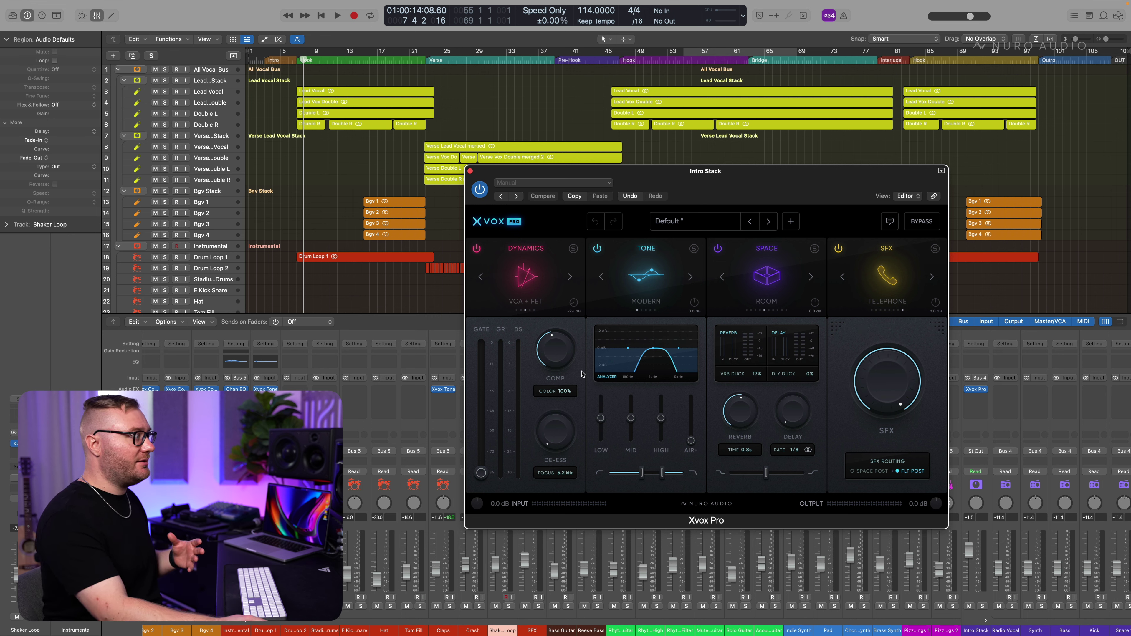
{"action": "scroll", "coordinate": [400, 414], "scroll_direction": "right", "scroll_amount": 8}
{"action": "scroll", "coordinate": [399, 415], "scroll_direction": "left", "scroll_amount": 15}
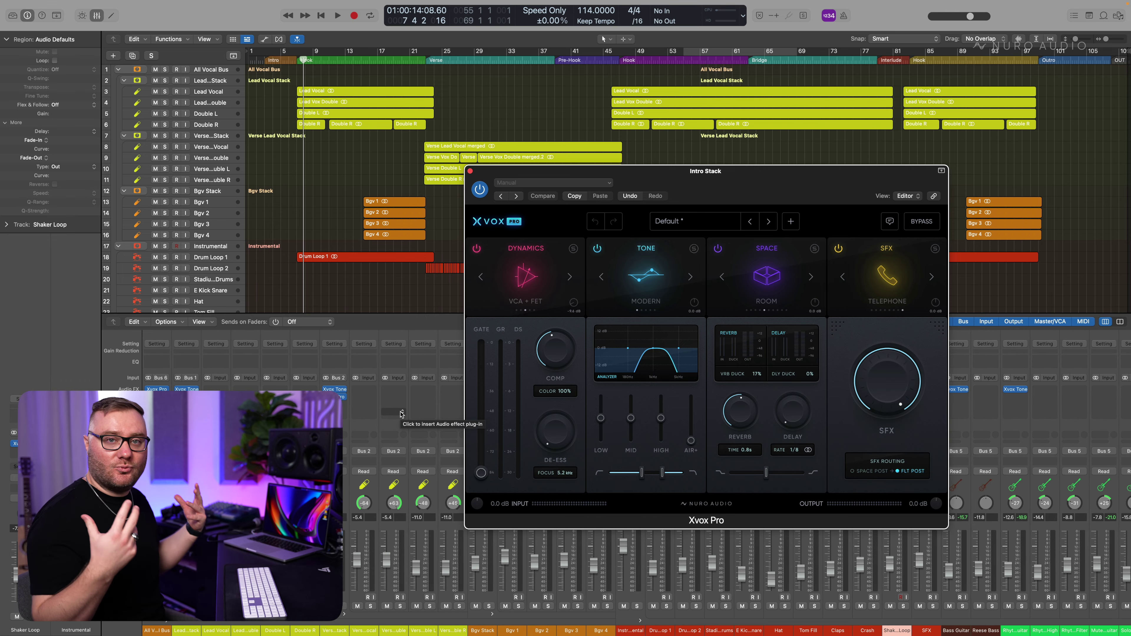